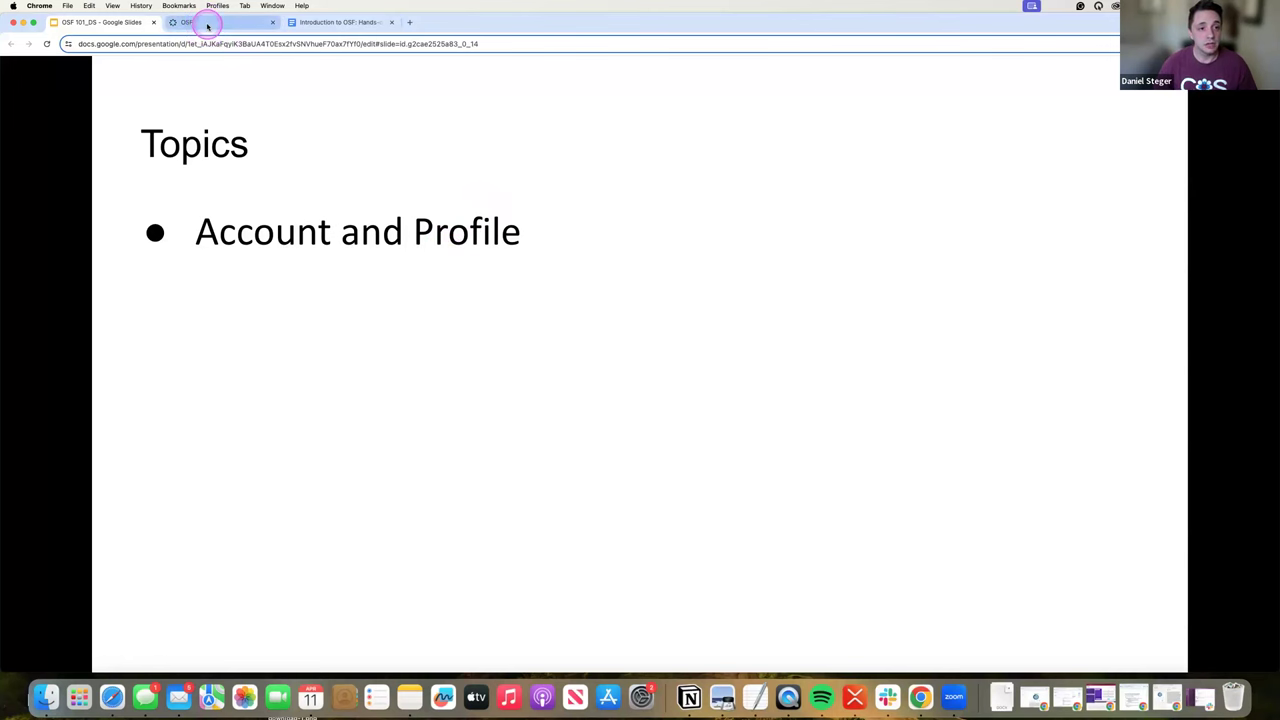
Leave the Topics slide and switch to the OSF browser tab showing osf.io
click(207, 24)
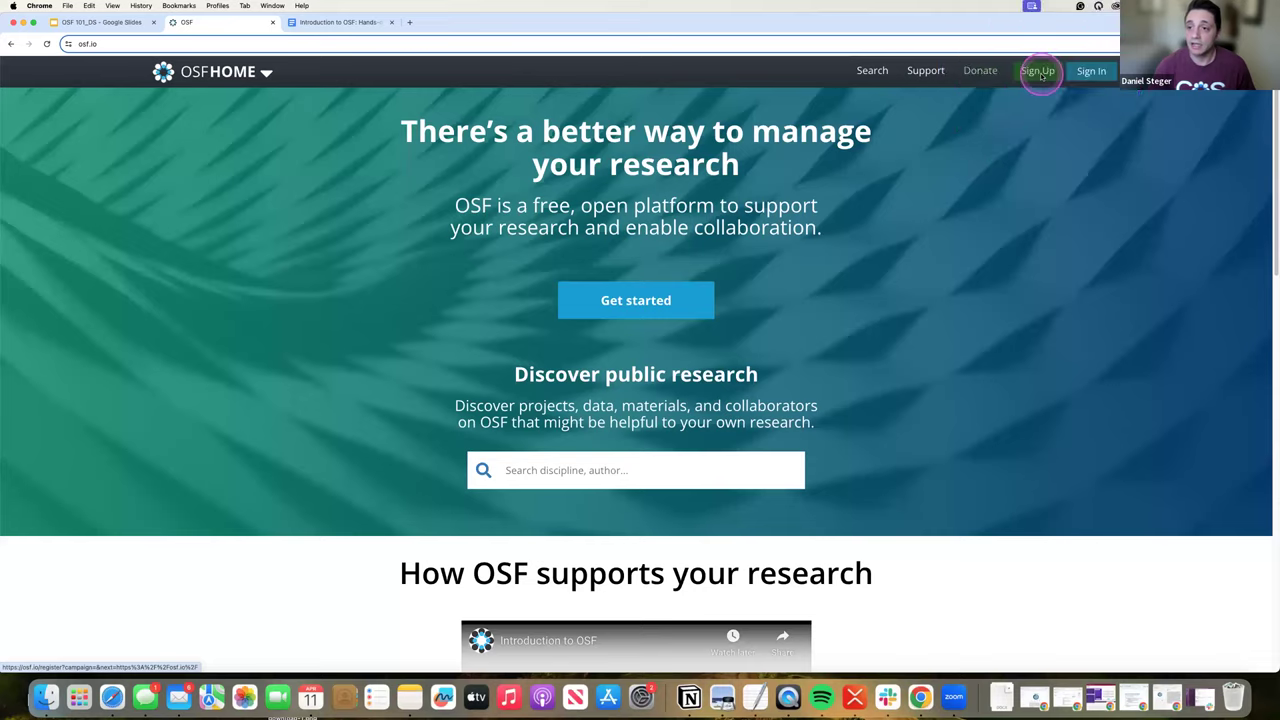
Open OSF's 'Create a free account' form via Sign Up in the top navigation
click(1040, 72)
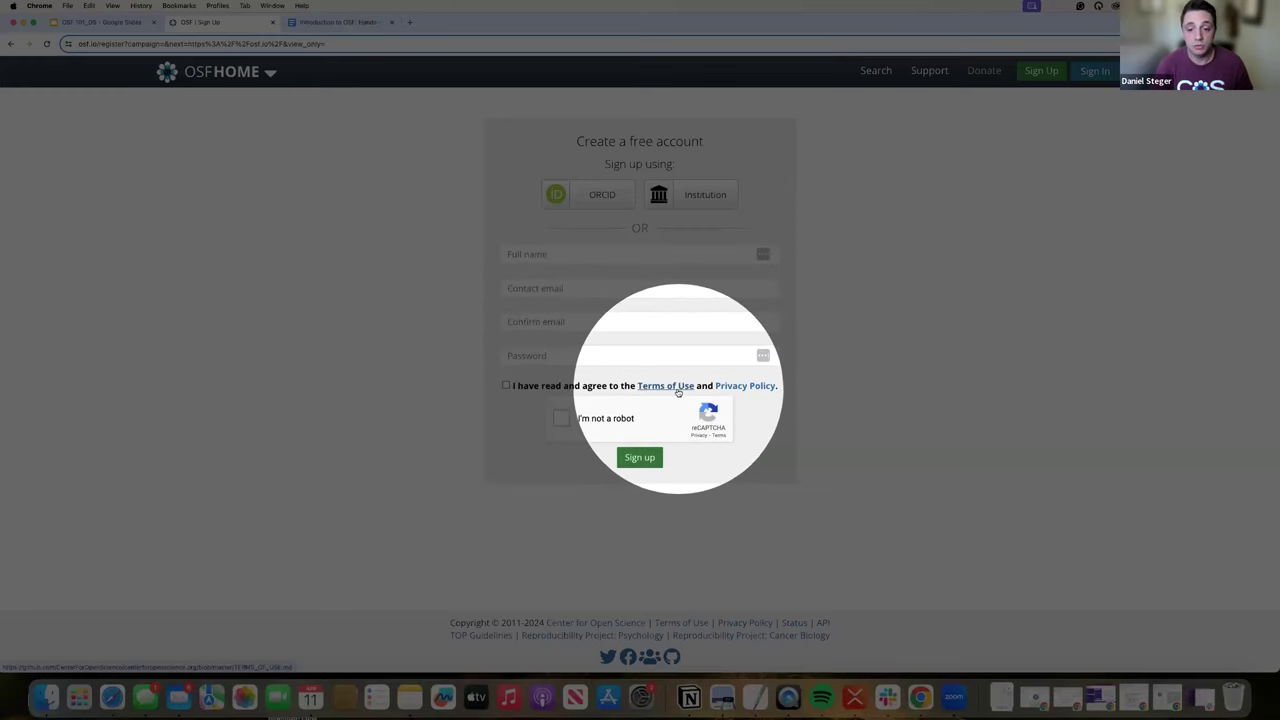
Point out the reCAPTCHA, then choose ORCID under 'Sign up using'
click(563, 420)
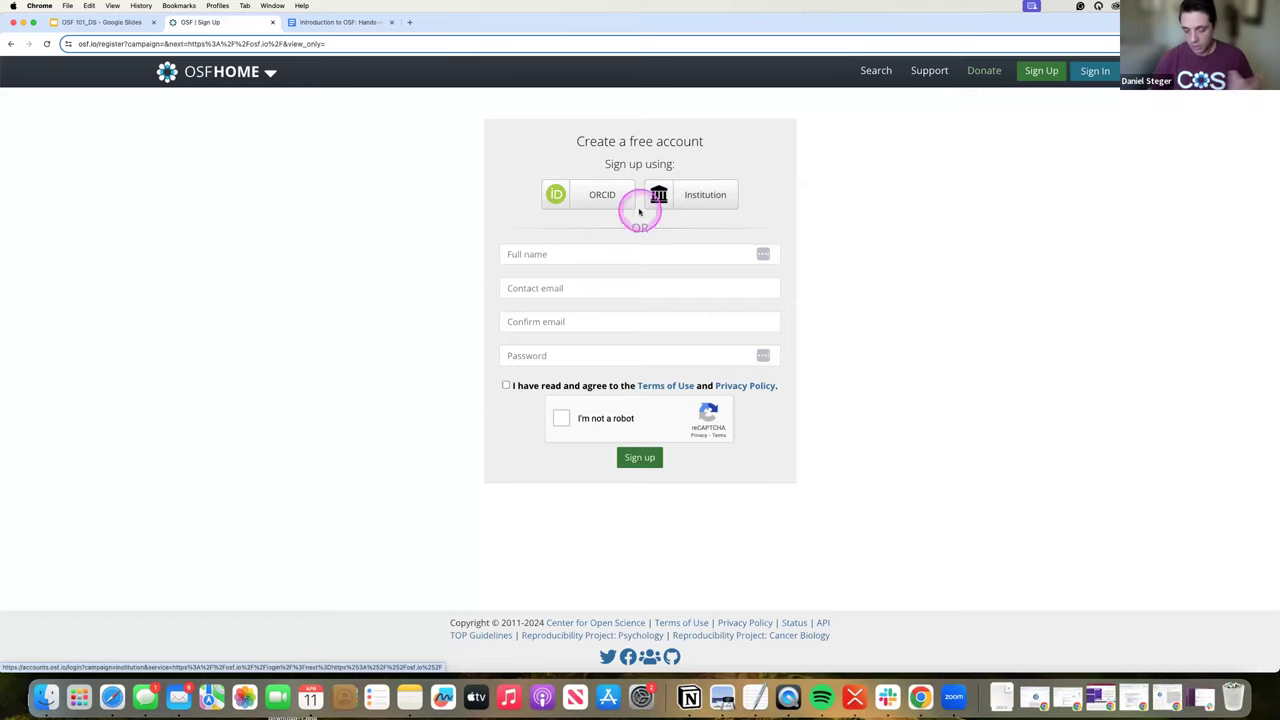
click(600, 211)
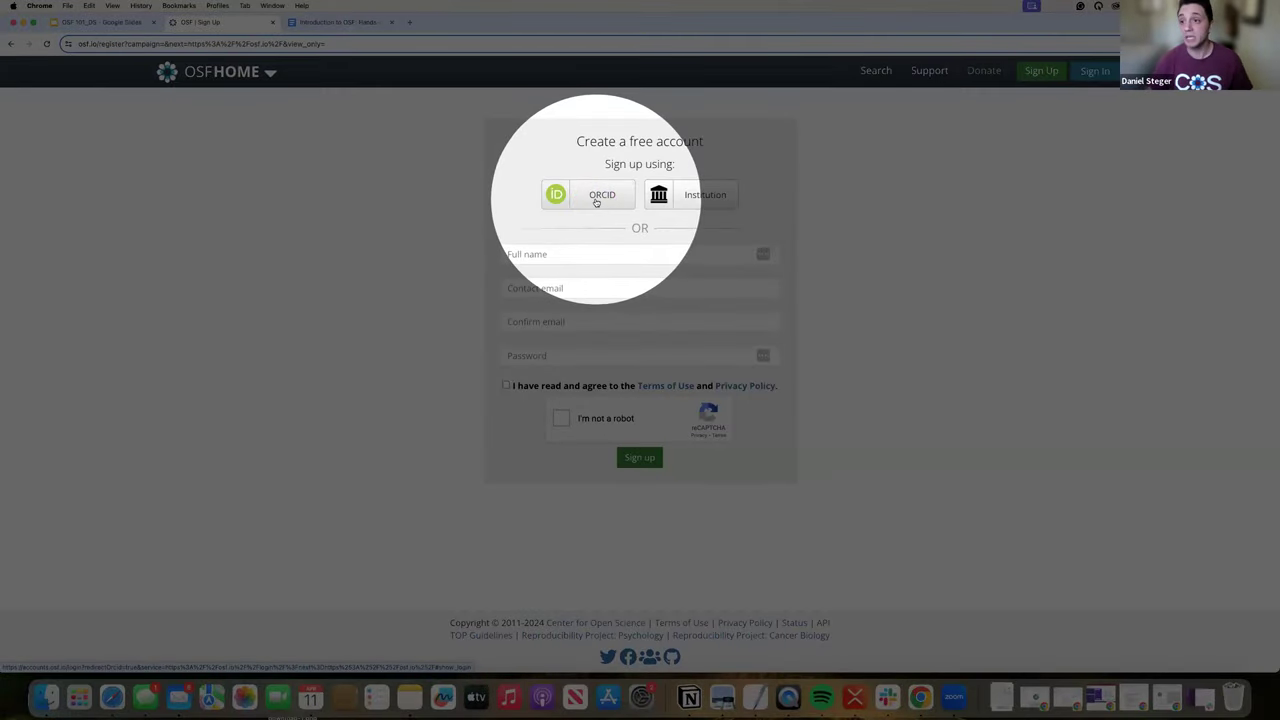
click(596, 201)
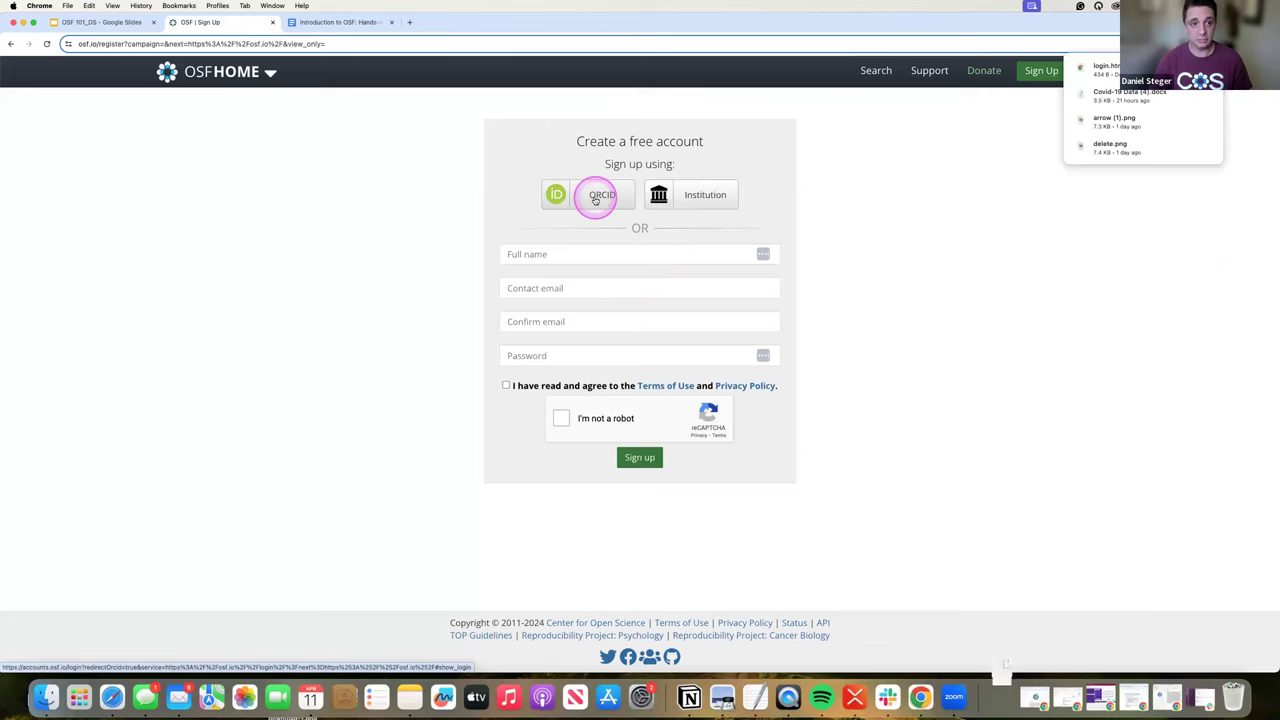
click(595, 197)
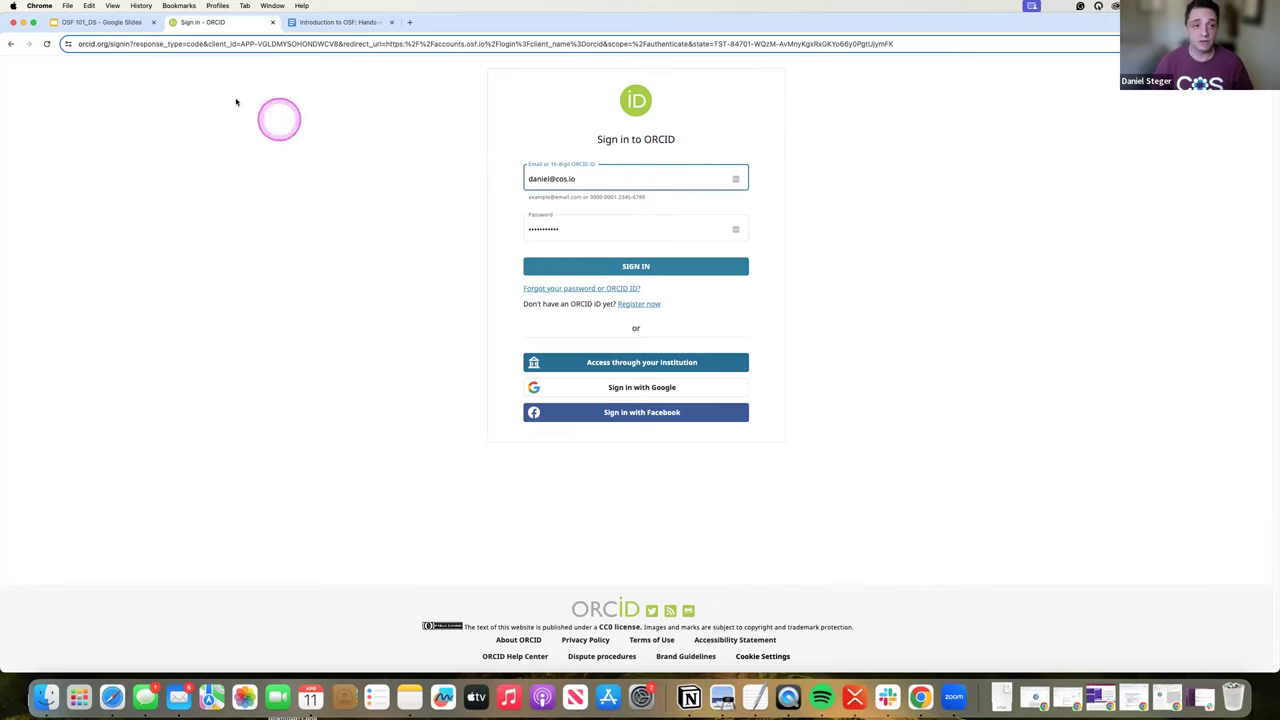
Go back from the ORCID sign-in page without signing in
click(12, 46)
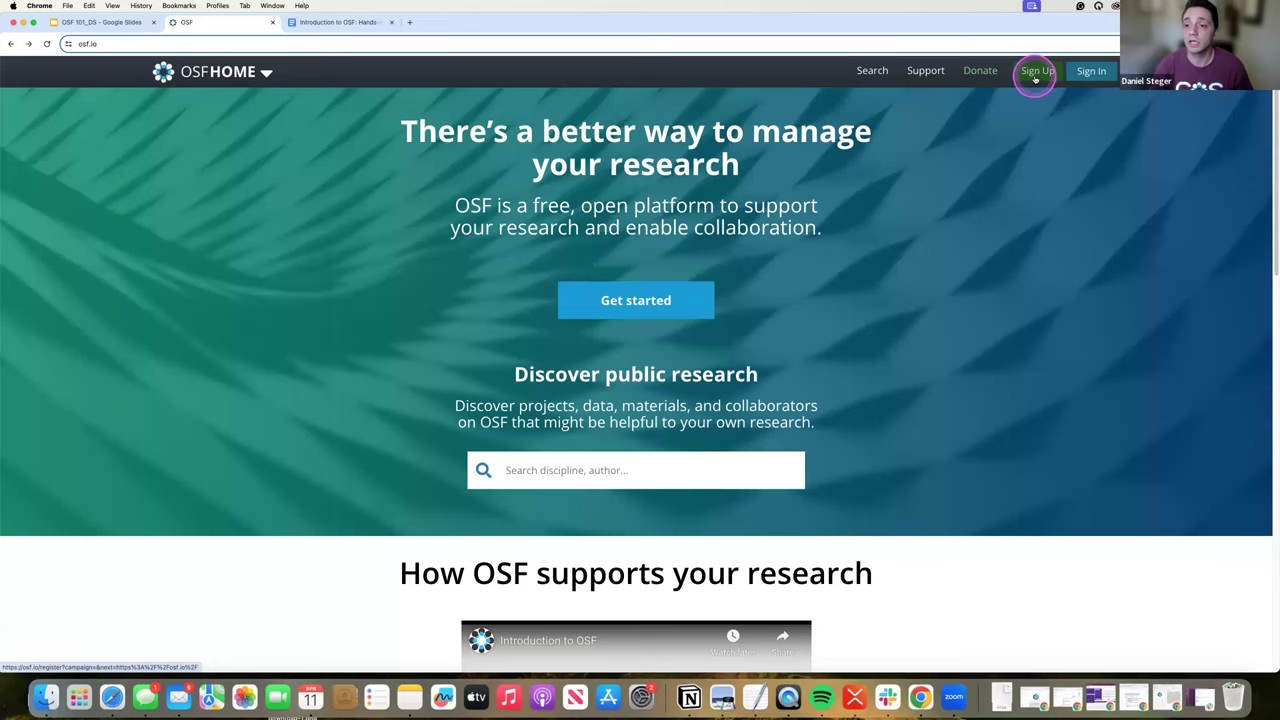
Reopen the sign-up form and choose Institution under 'Sign up using'
click(1052, 77)
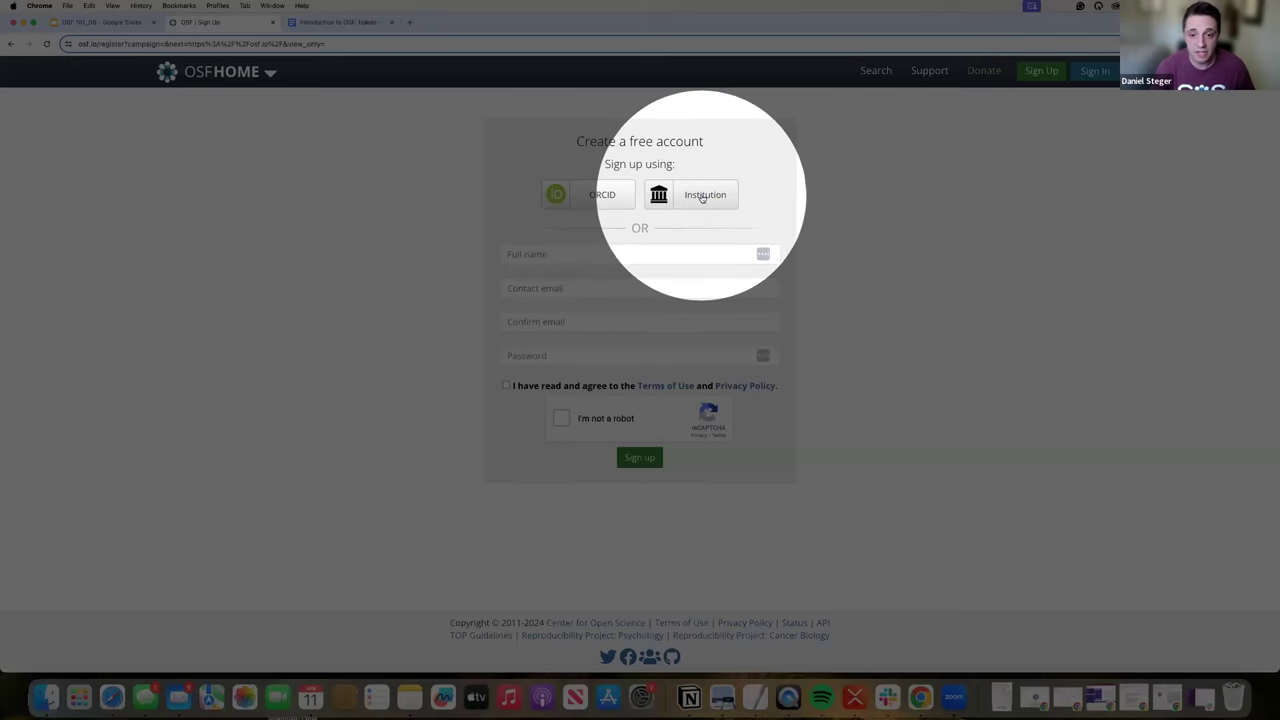
click(703, 197)
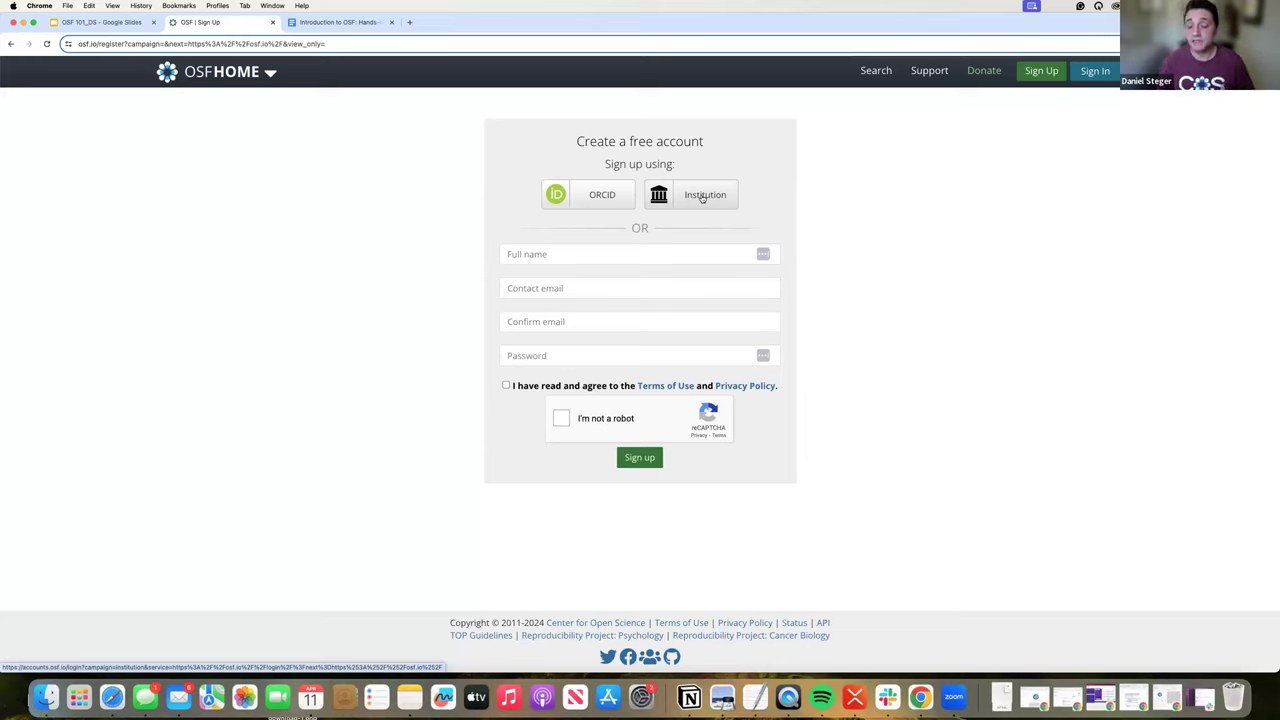
click(703, 198)
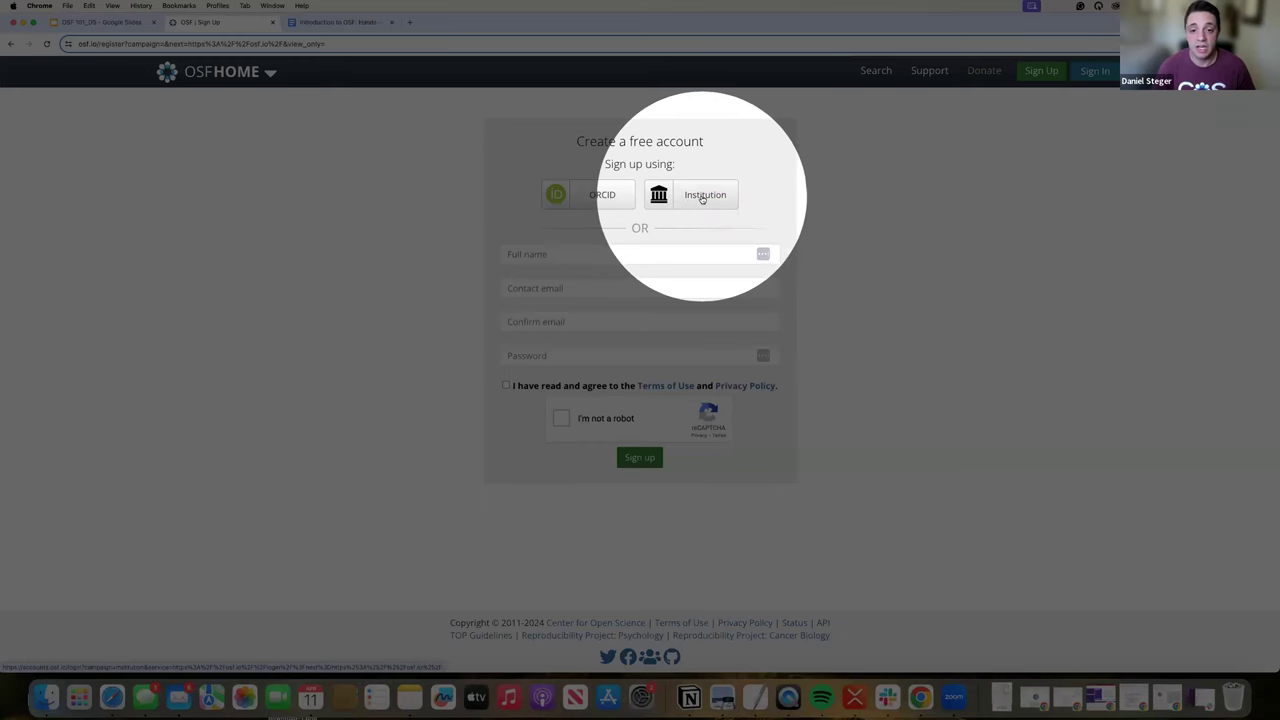
click(702, 196)
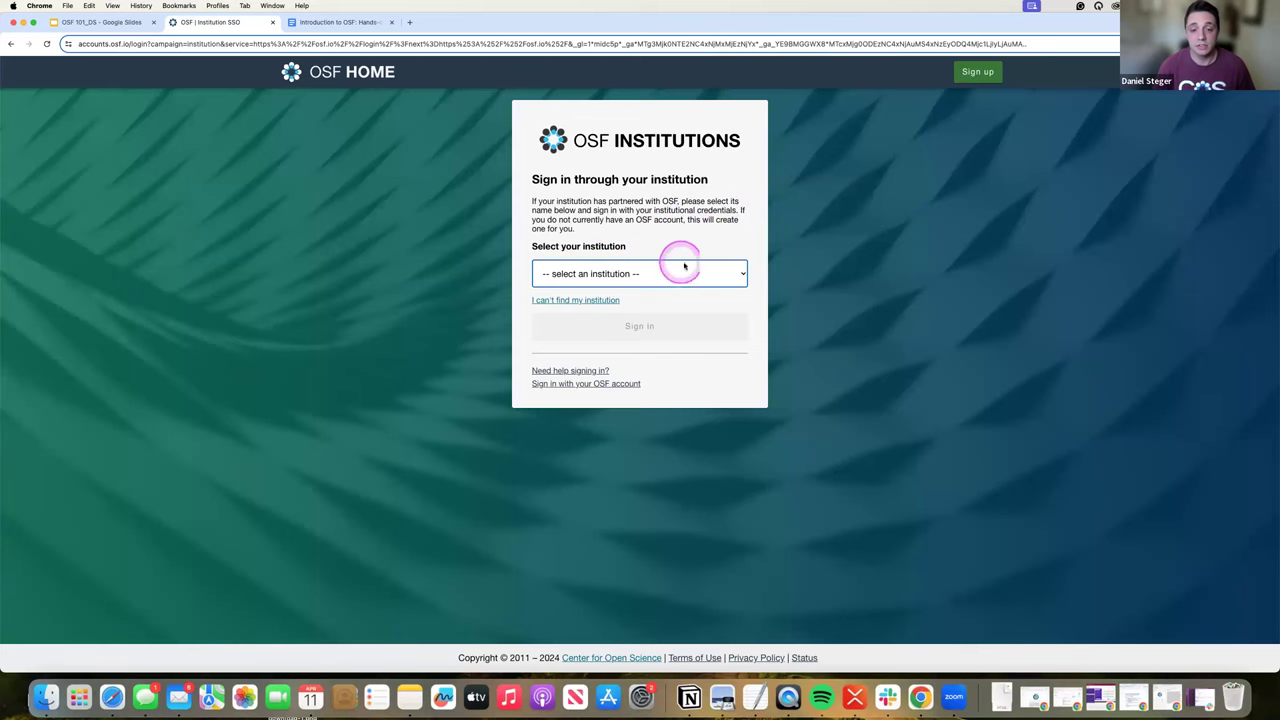
Select Virginia Tech from the institution list and continue to its sign-in
click(741, 276)
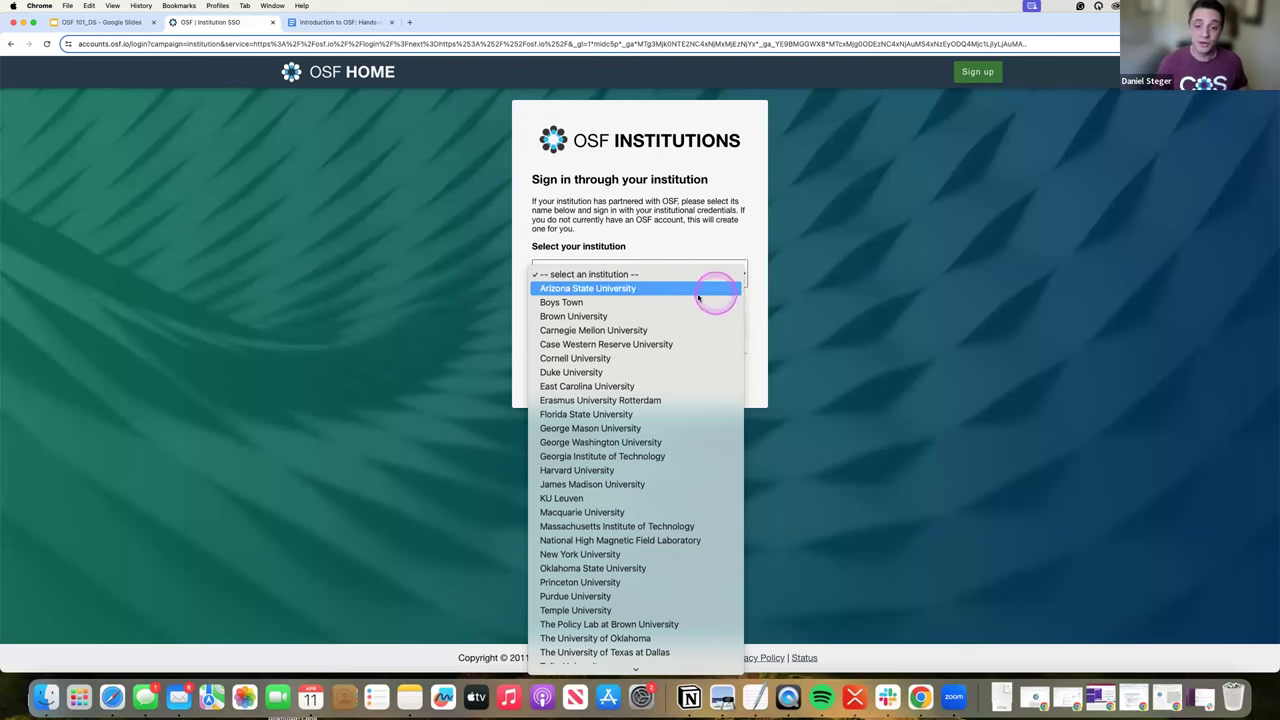
scroll(692, 375, down, 5)
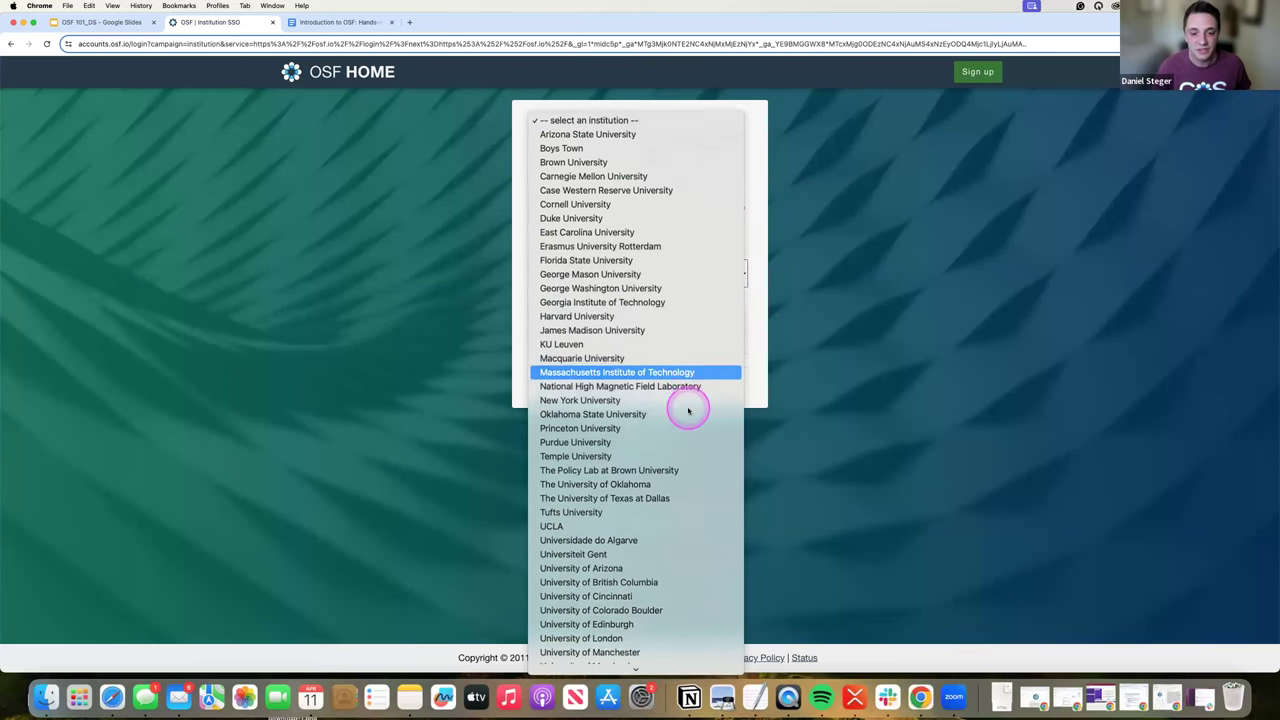
scroll(686, 409, down, 2)
scroll(668, 440, down, 6)
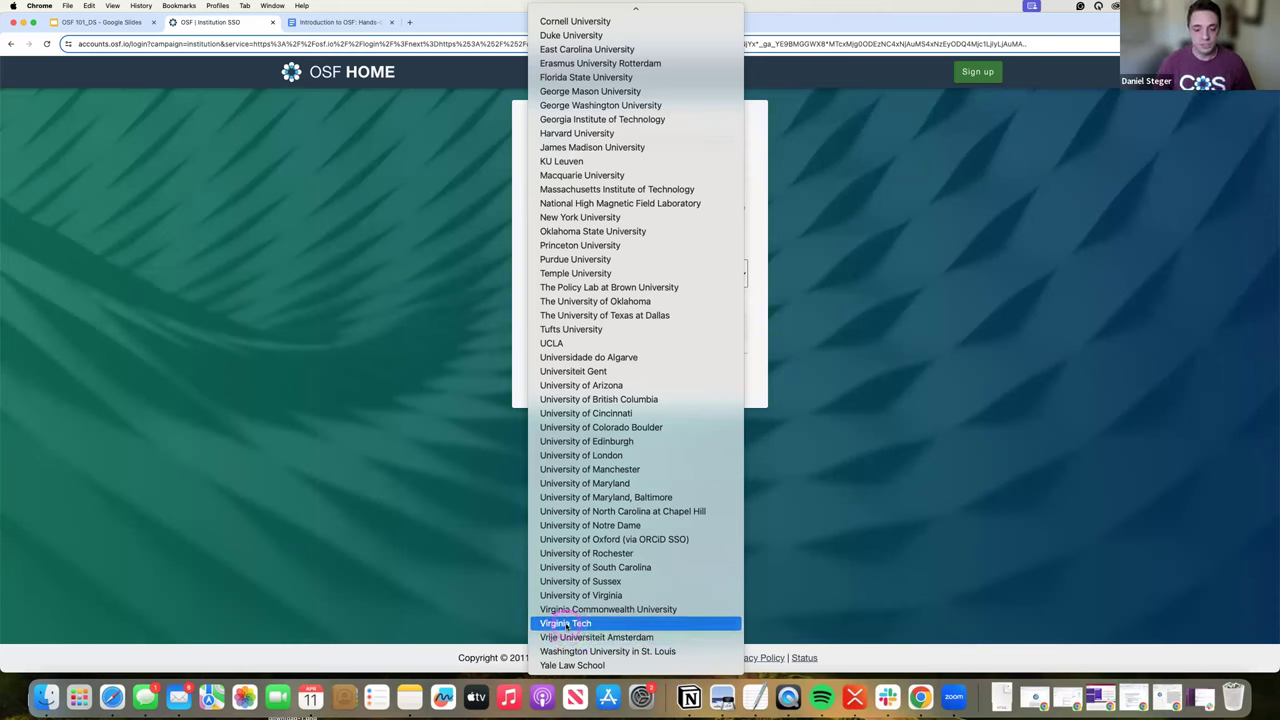
click(566, 623)
click(647, 337)
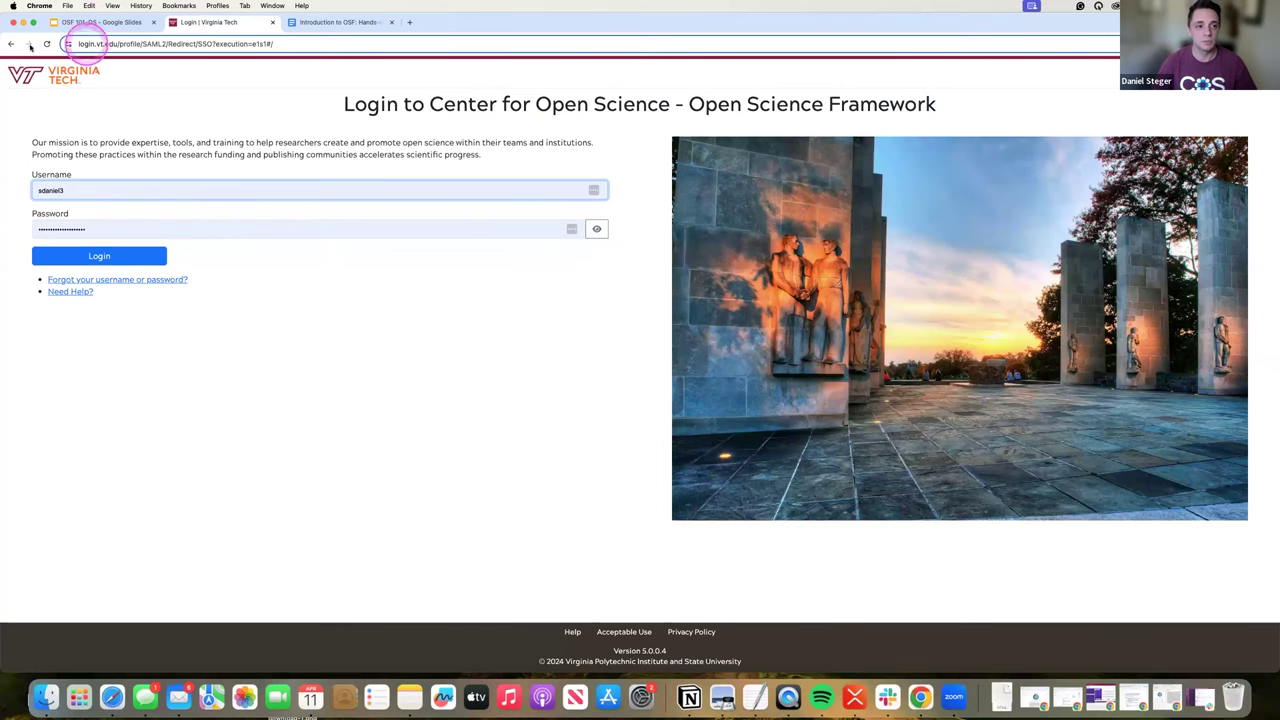
Go back twice to the sign-up form and choose ORCID instead
click(12, 45)
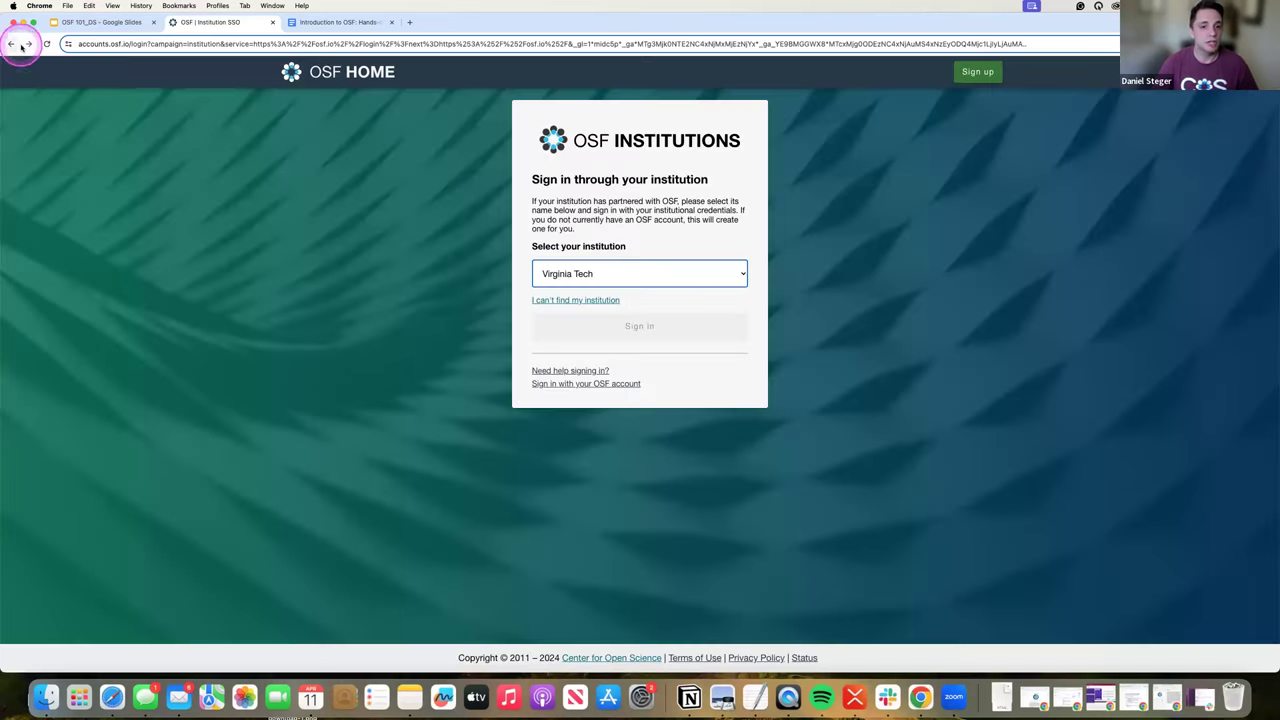
click(10, 45)
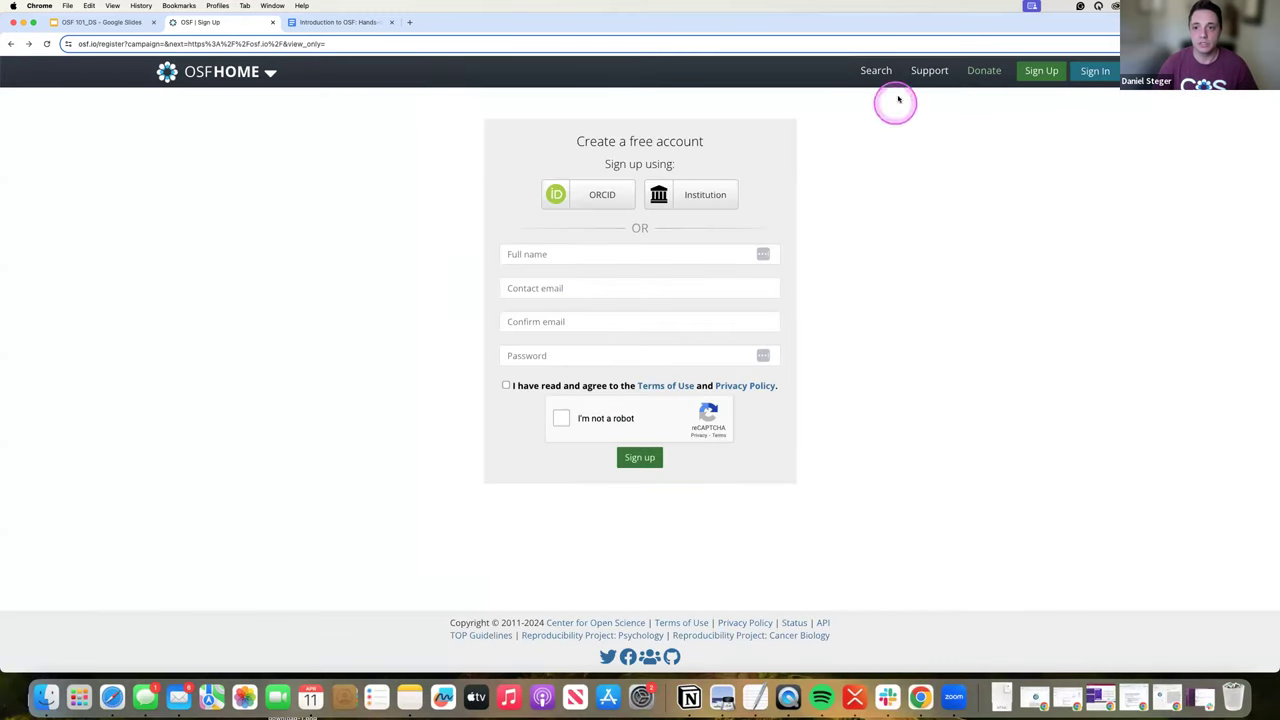
click(595, 196)
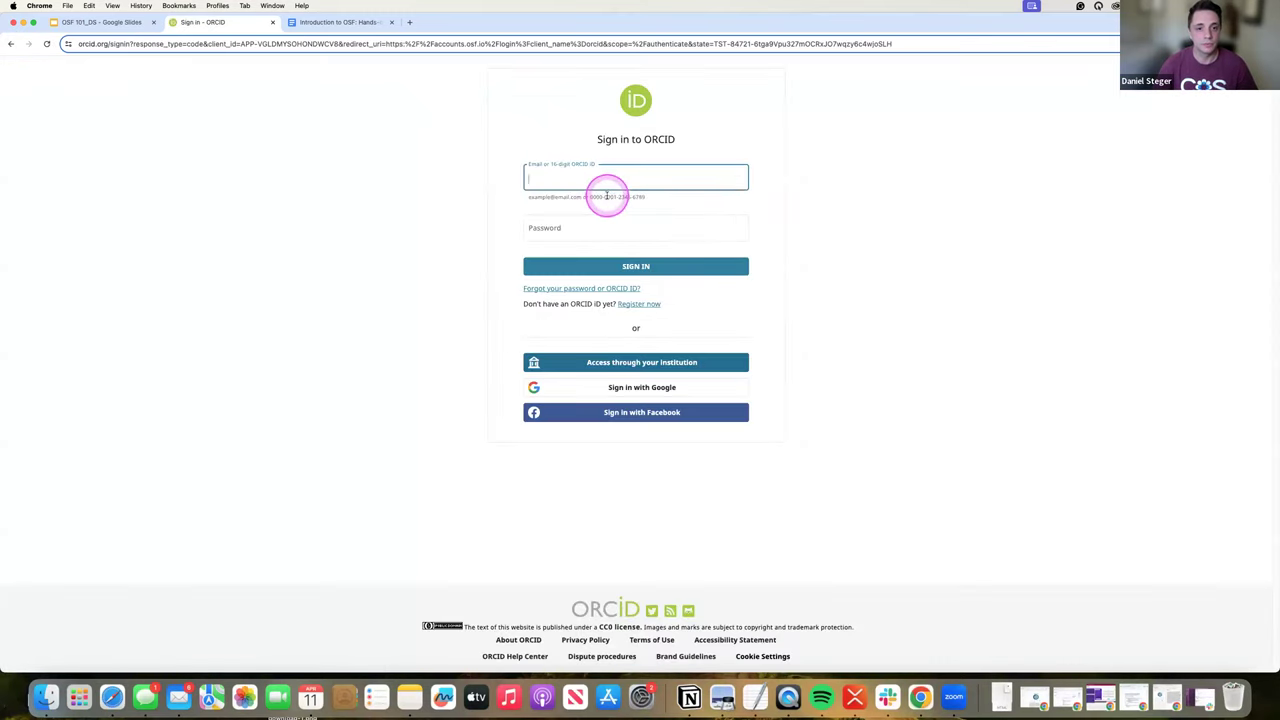
Submit the ORCID sign-in to reach OSF's 6-digit one-time password page
click(648, 270)
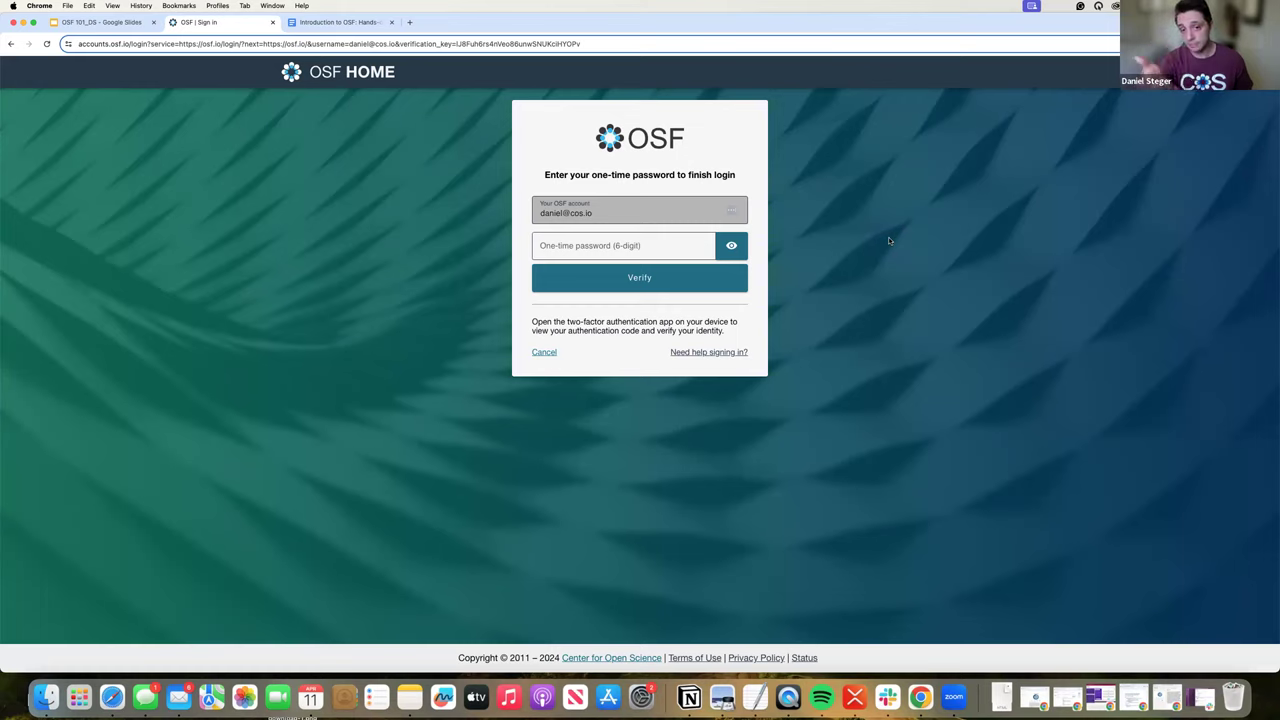
Enter the six-digit code from the authenticator app in the One-time password field and verify it
click(886, 250)
click(806, 371)
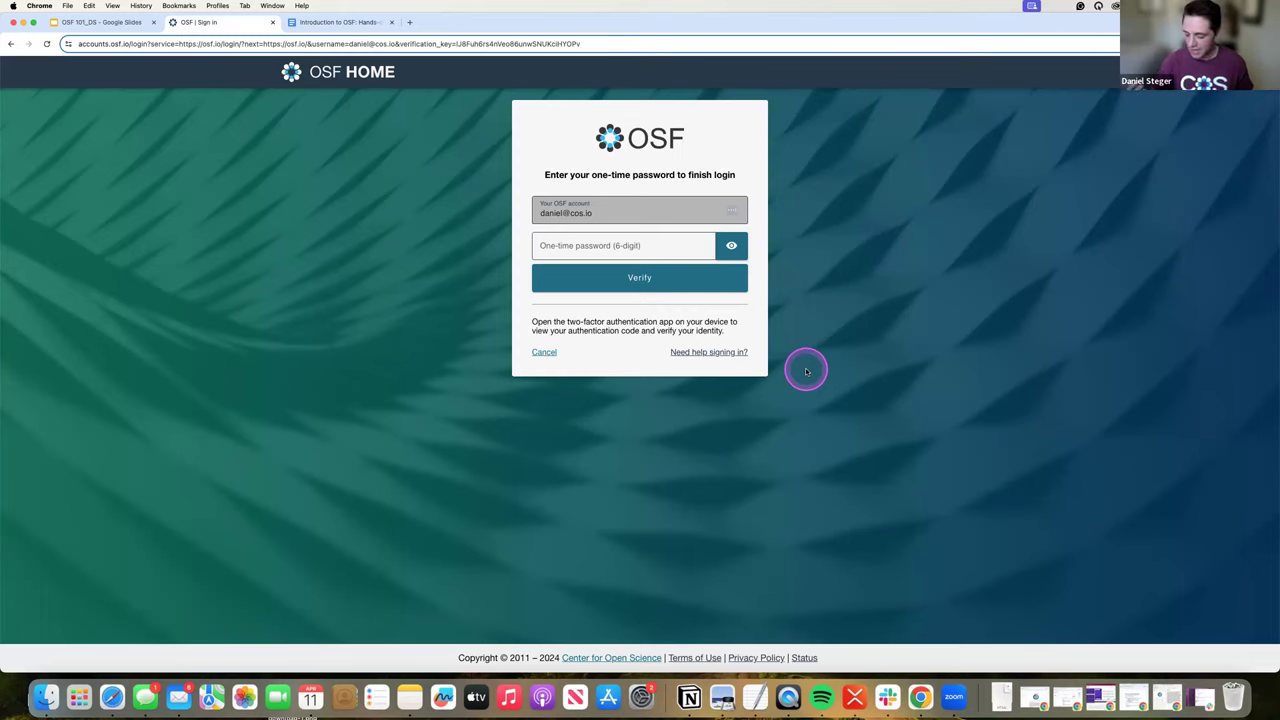
click(806, 371)
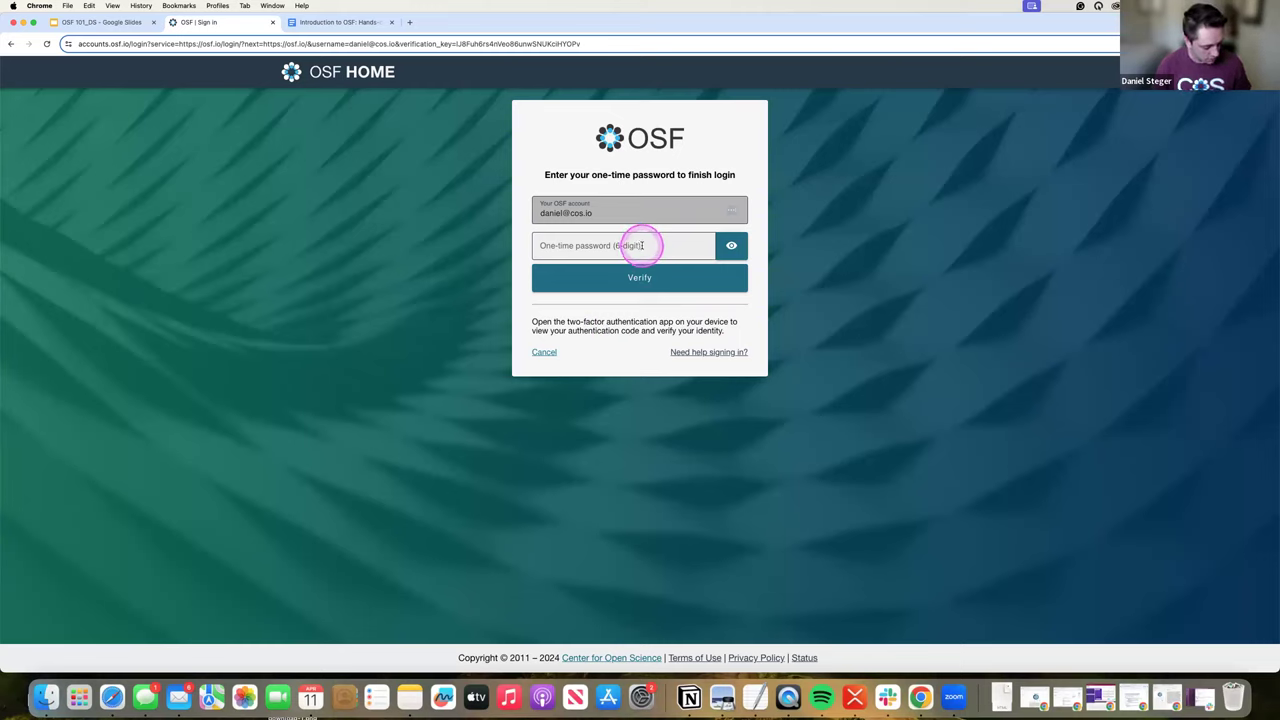
click(642, 245)
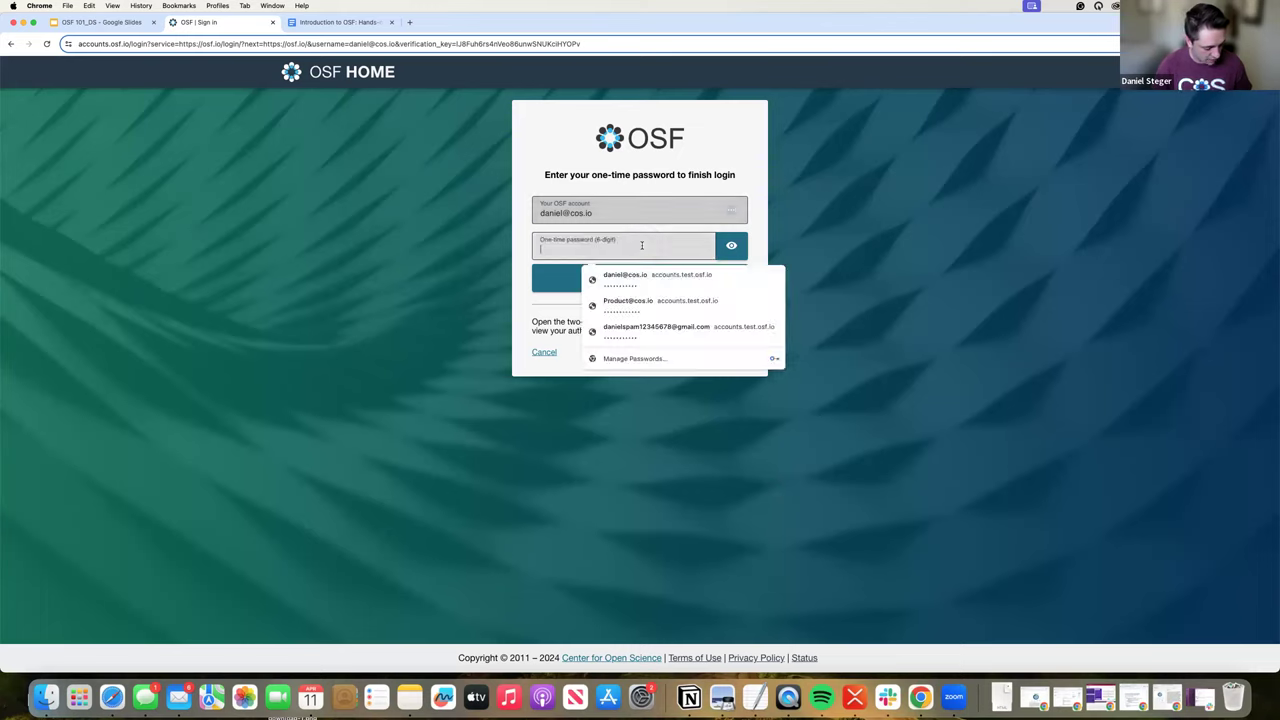
click(642, 245)
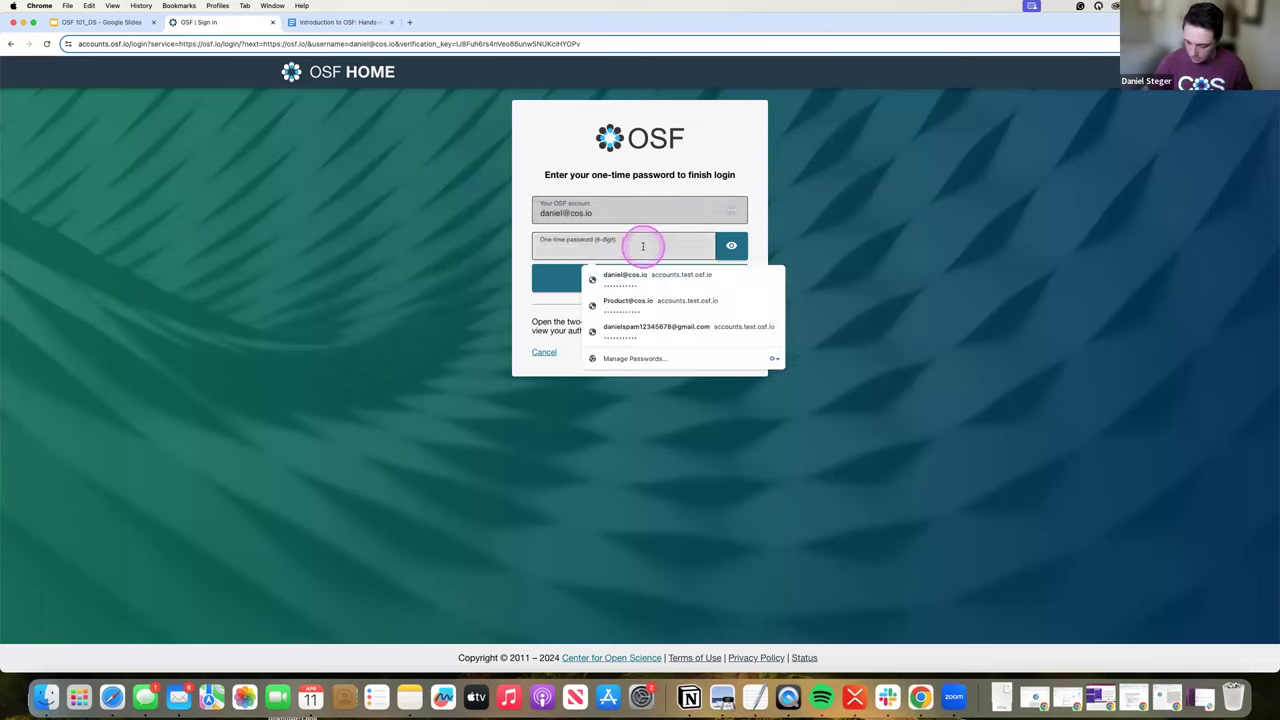
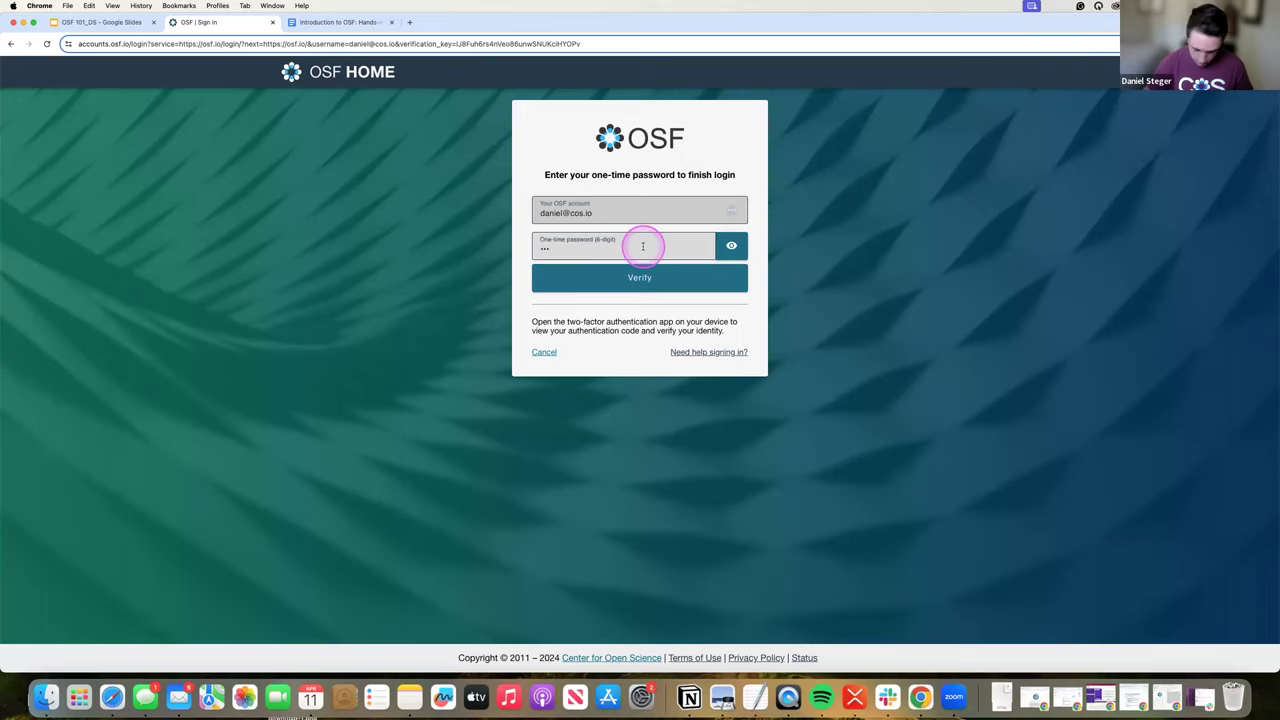
key(Return)
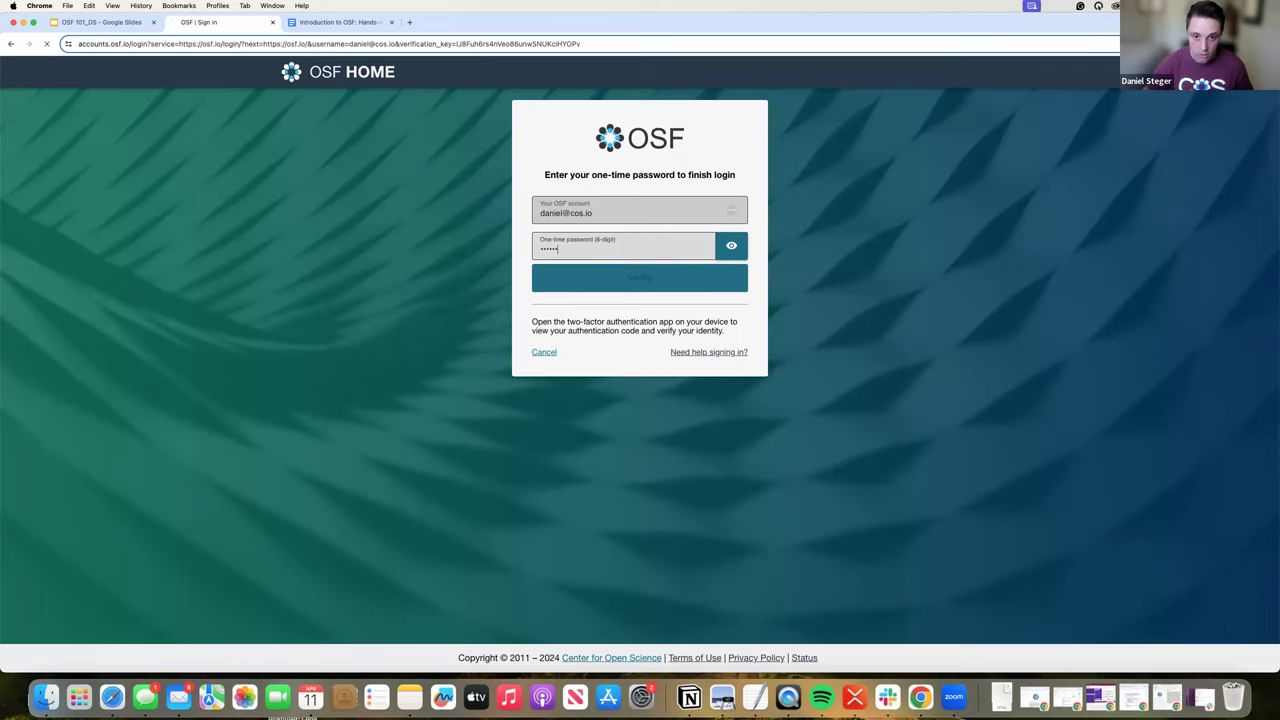
click(652, 280)
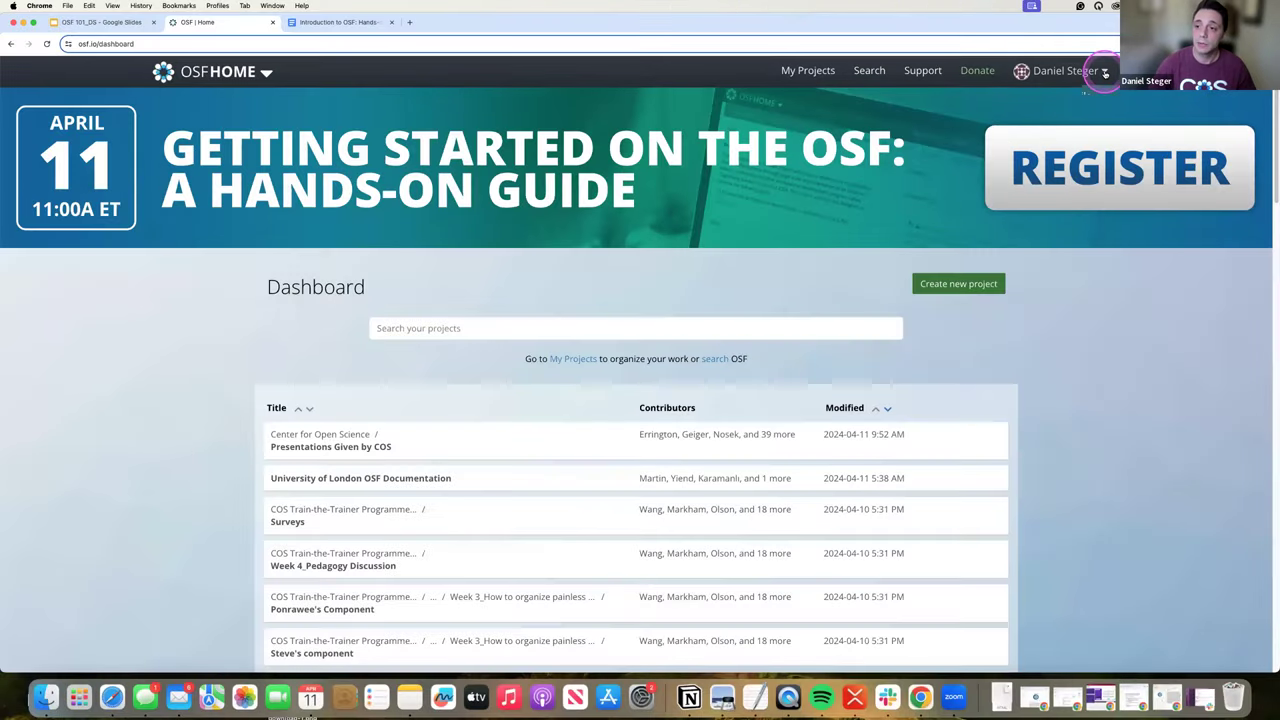
Choose My Profile from the account name menu in the top-right navbar
click(1106, 72)
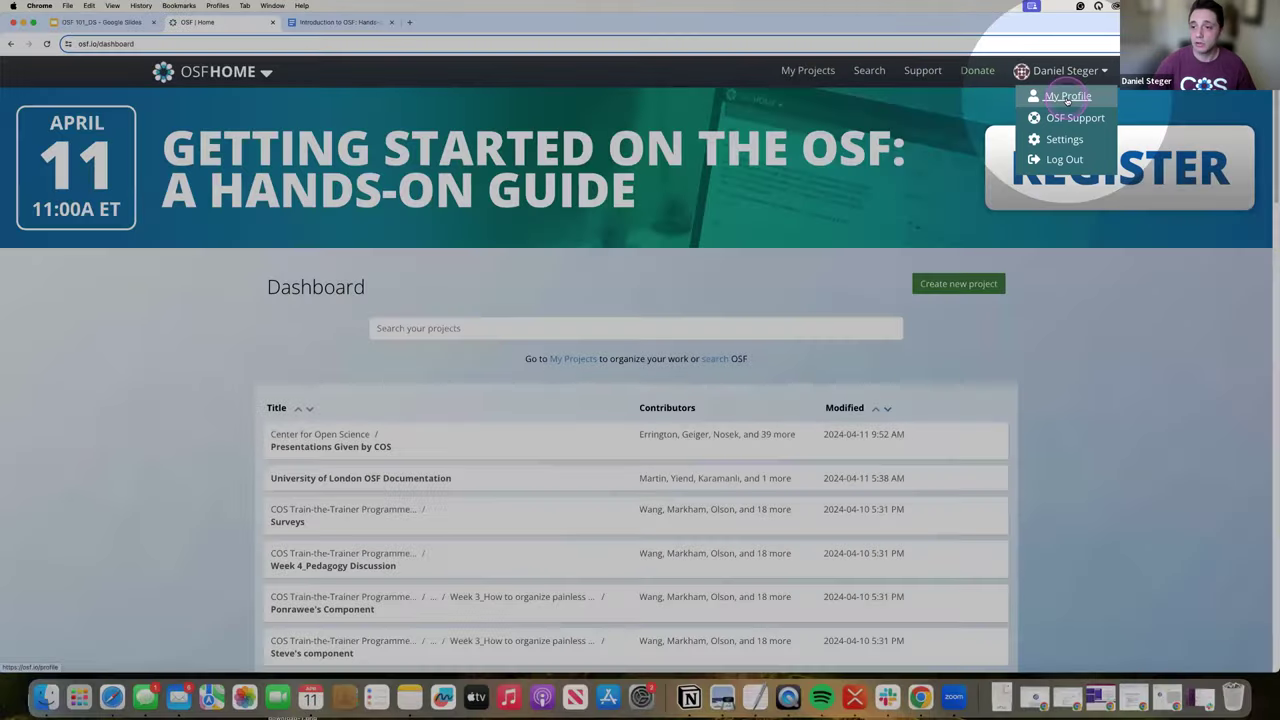
click(1067, 97)
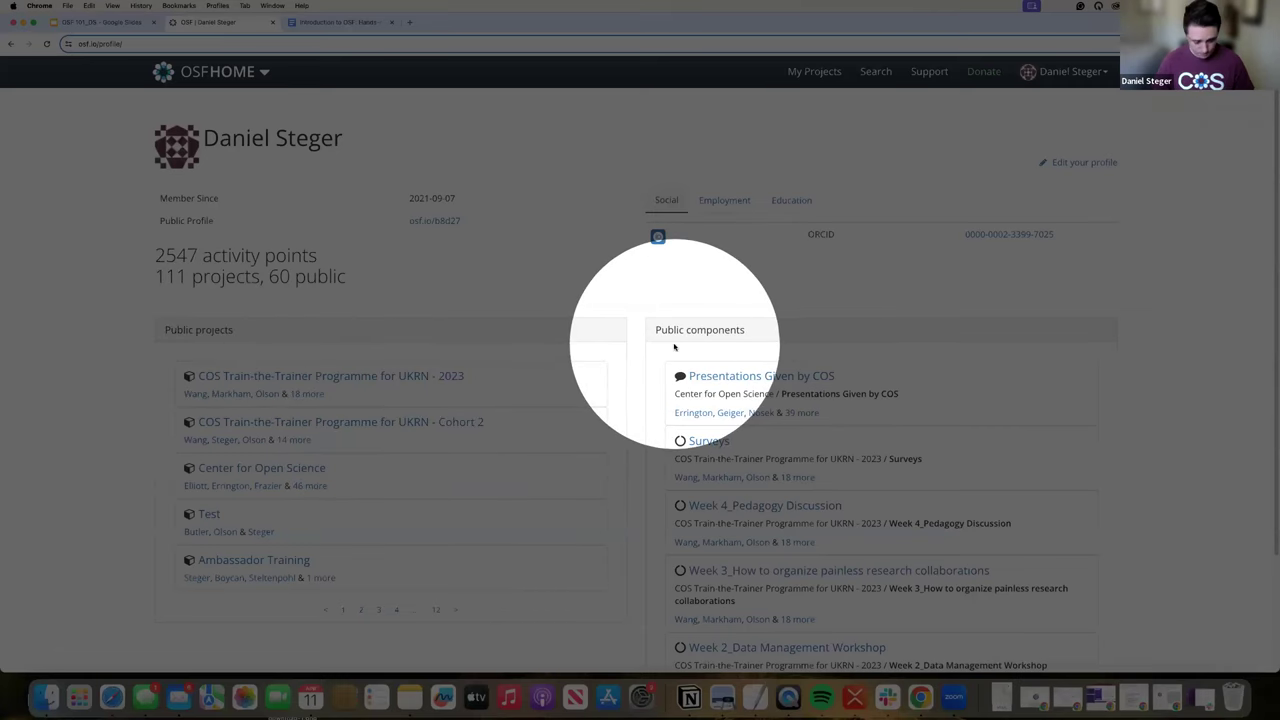
Use 'Edit your profile' to reach Settings > Profile information
click(674, 346)
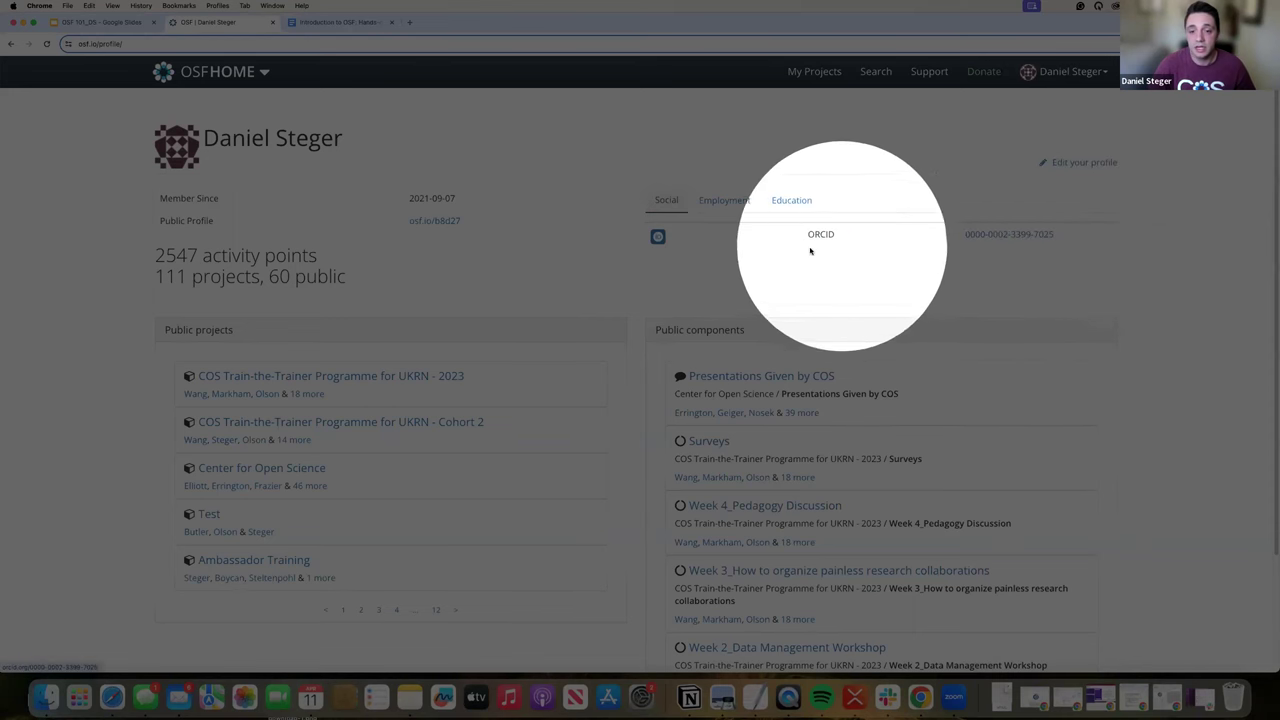
click(740, 237)
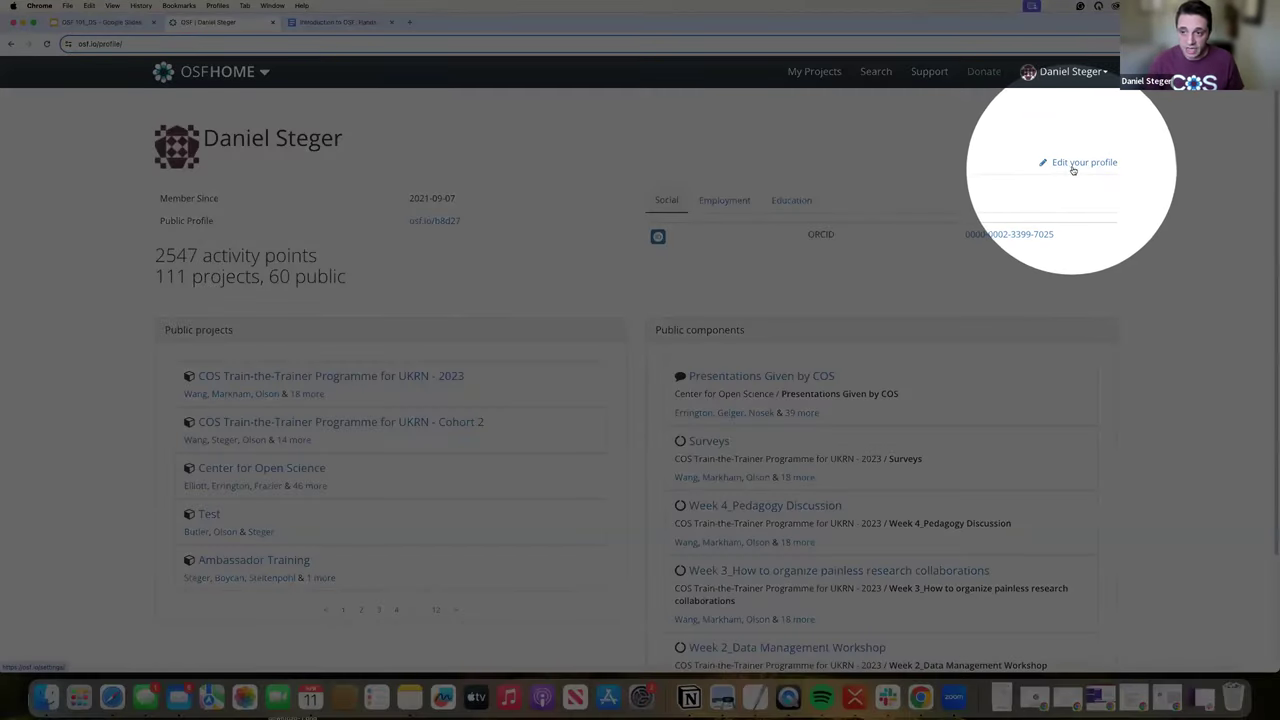
click(1072, 168)
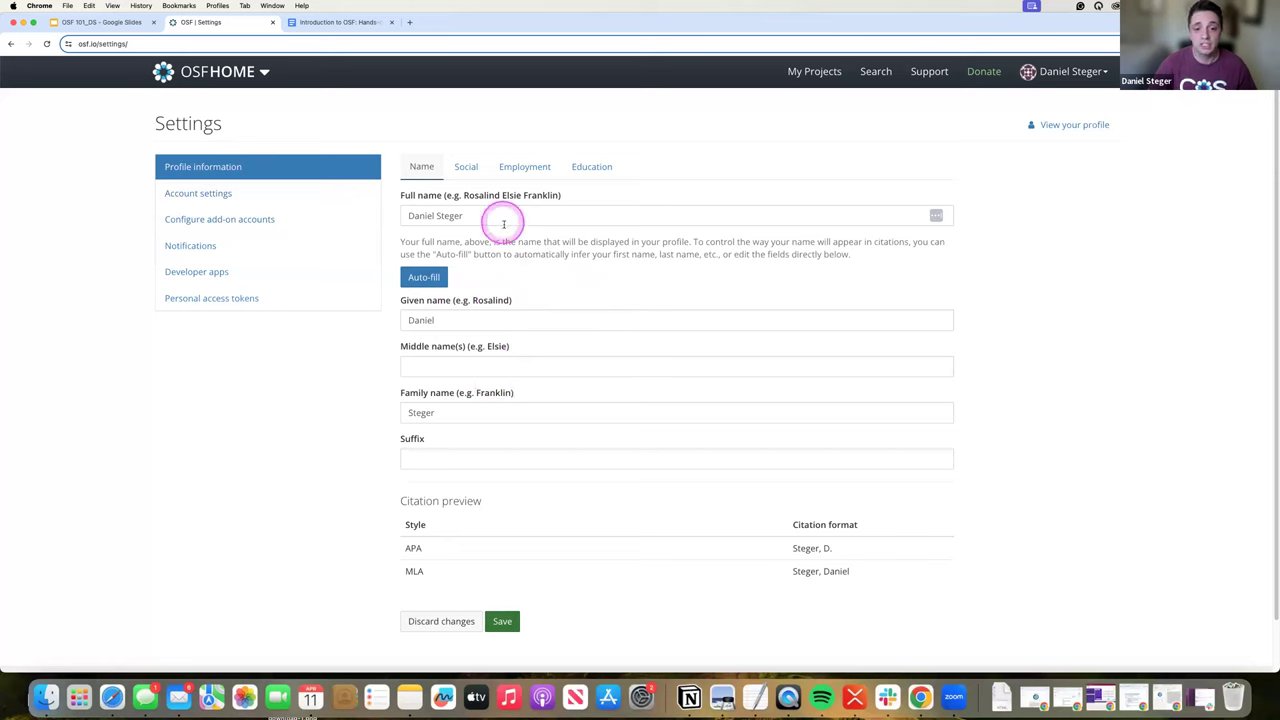
scroll(470, 320, down, 1)
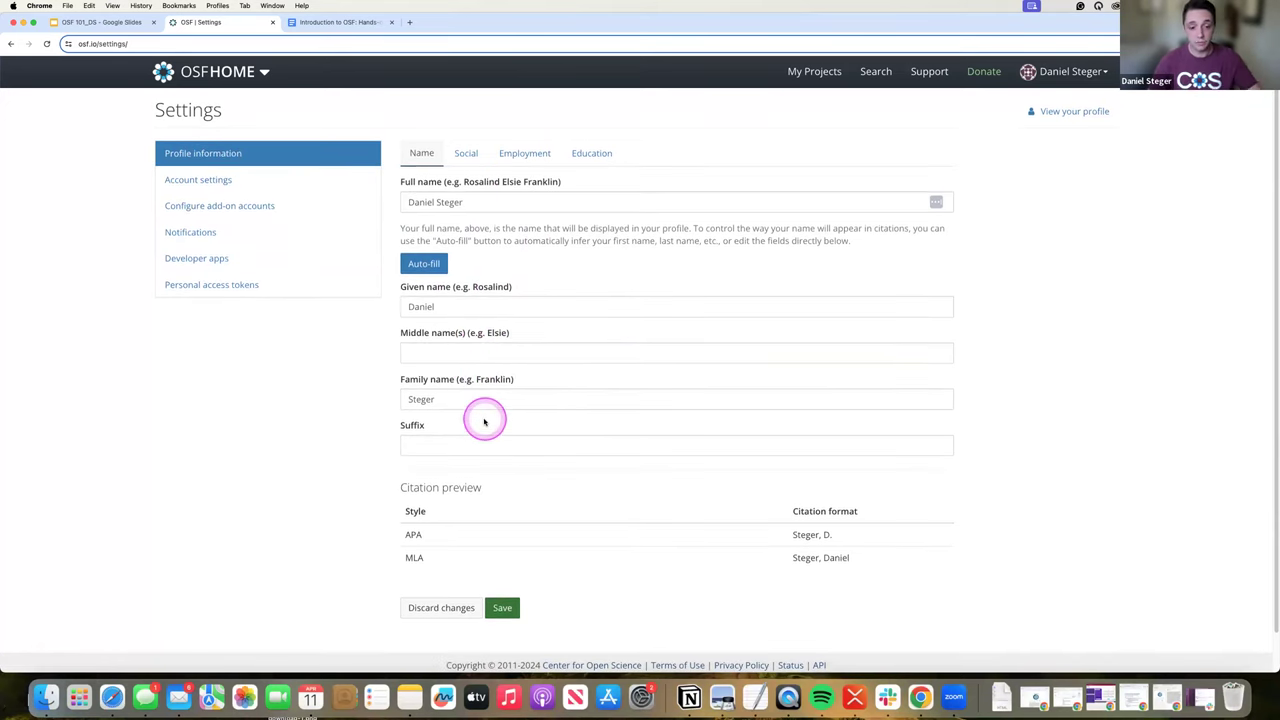
scroll(483, 418, down, 2)
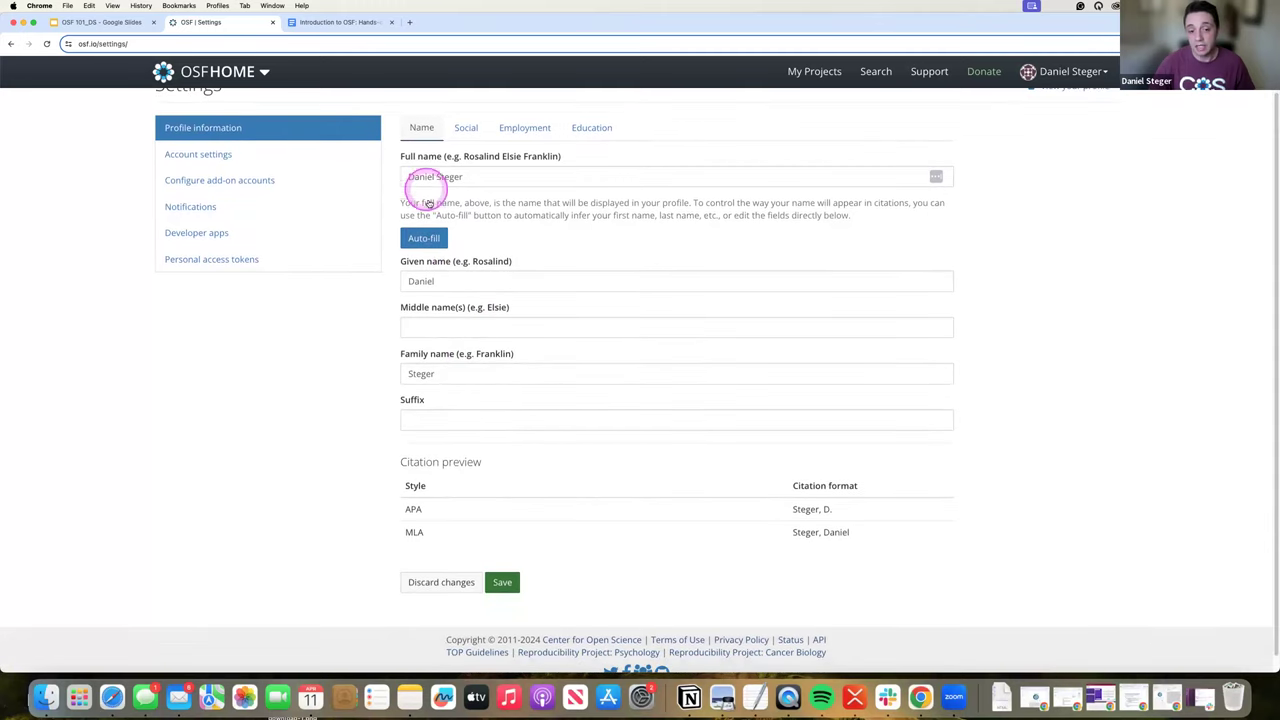
scroll(493, 466, down, 1)
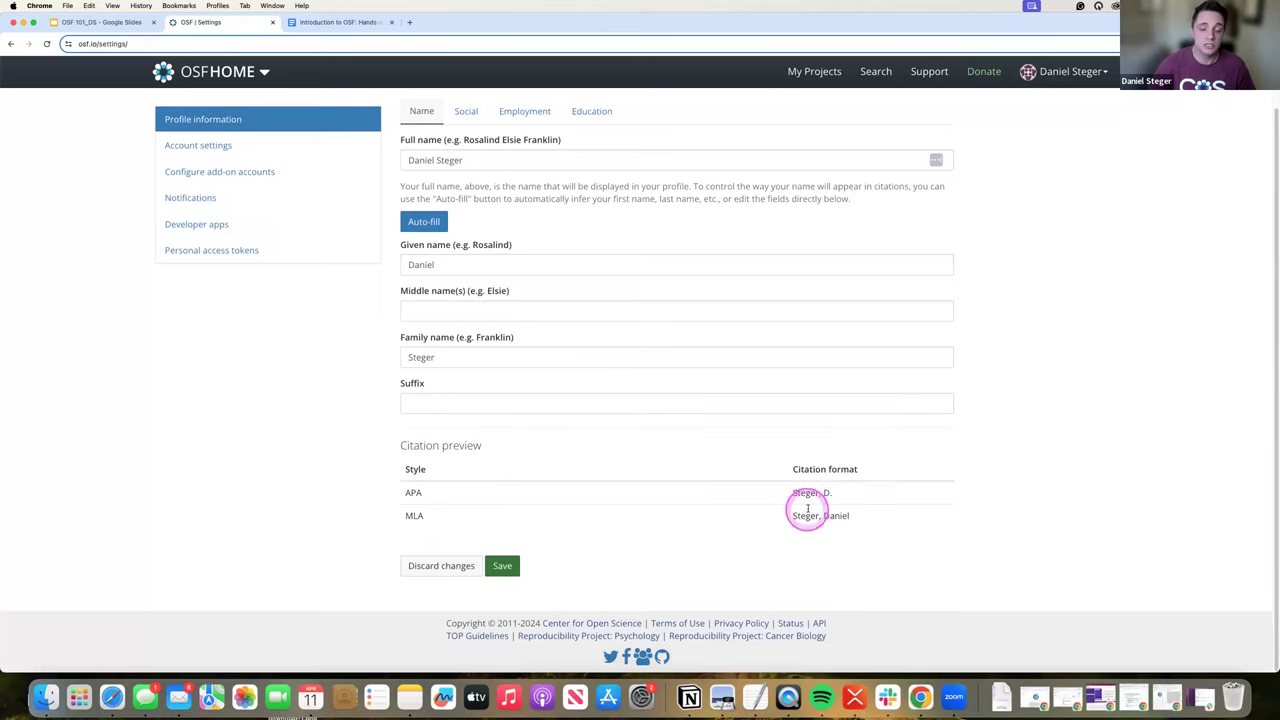
scroll(578, 428, up, 3)
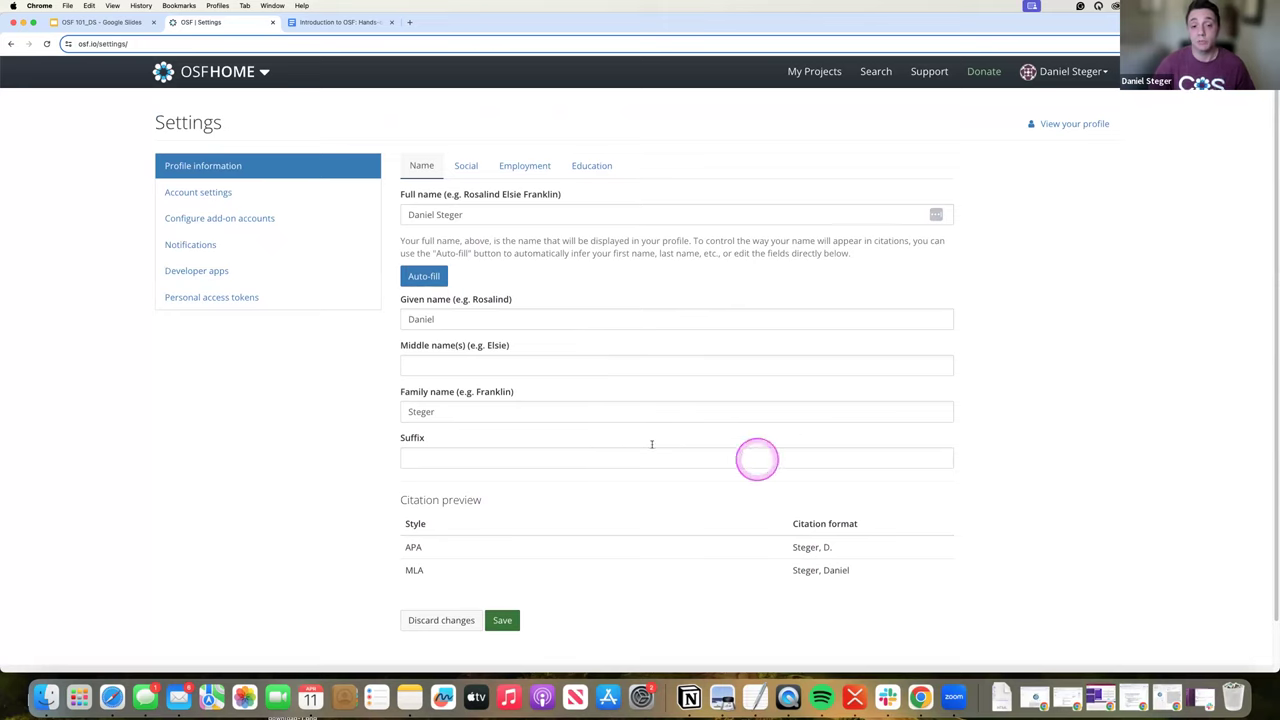
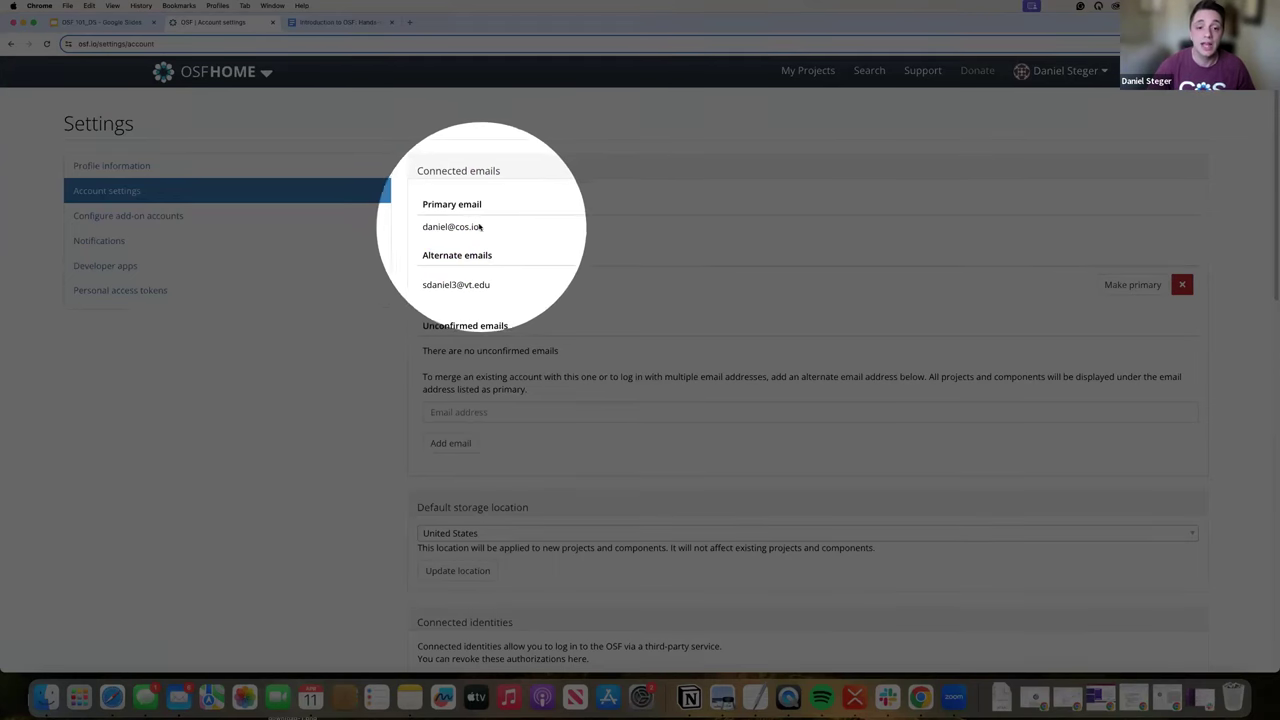
click(491, 289)
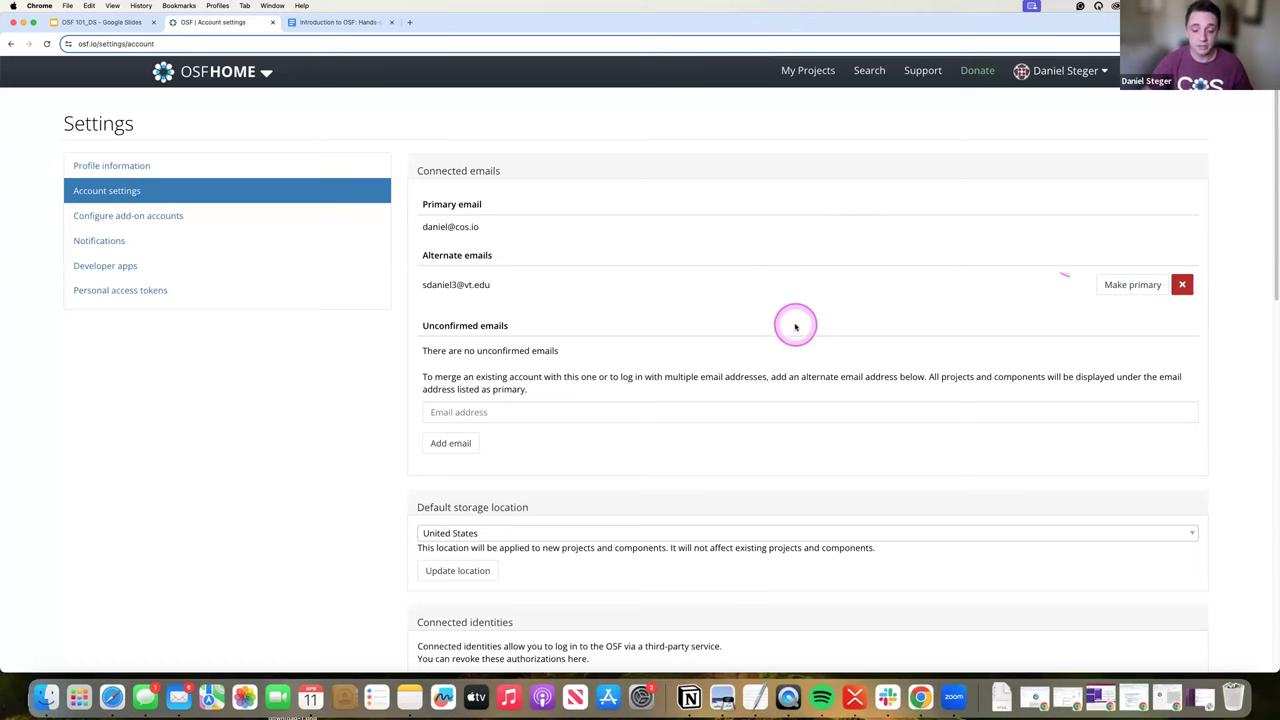
Scroll through every Account settings section down to Deactivate account
scroll(737, 444, down, 2)
scroll(737, 444, down, 3)
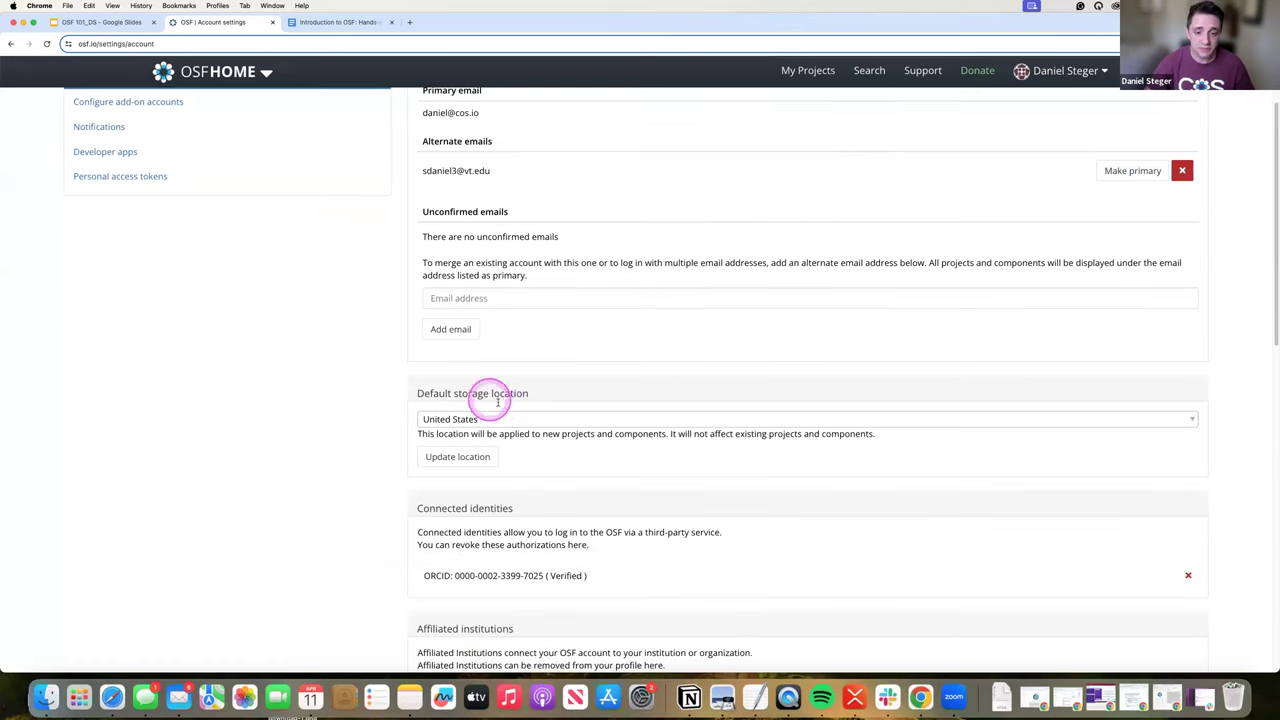
scroll(527, 436, down, 4)
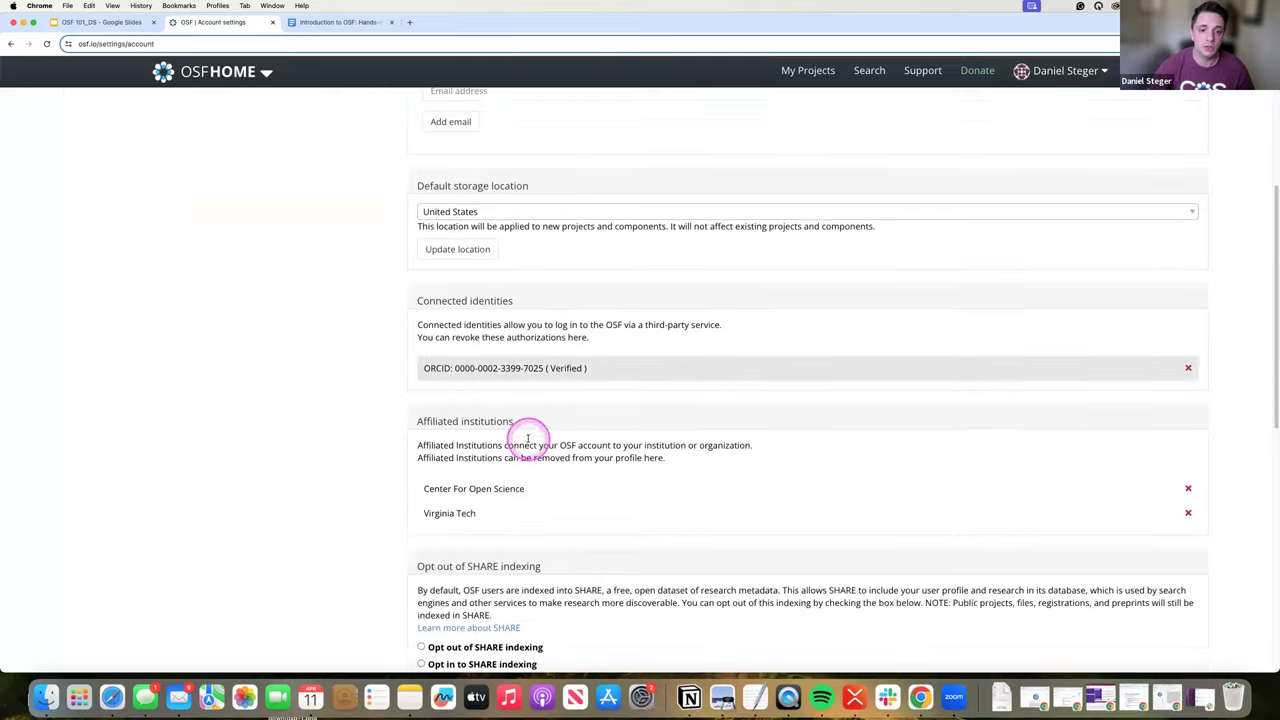
scroll(607, 456, down, 3)
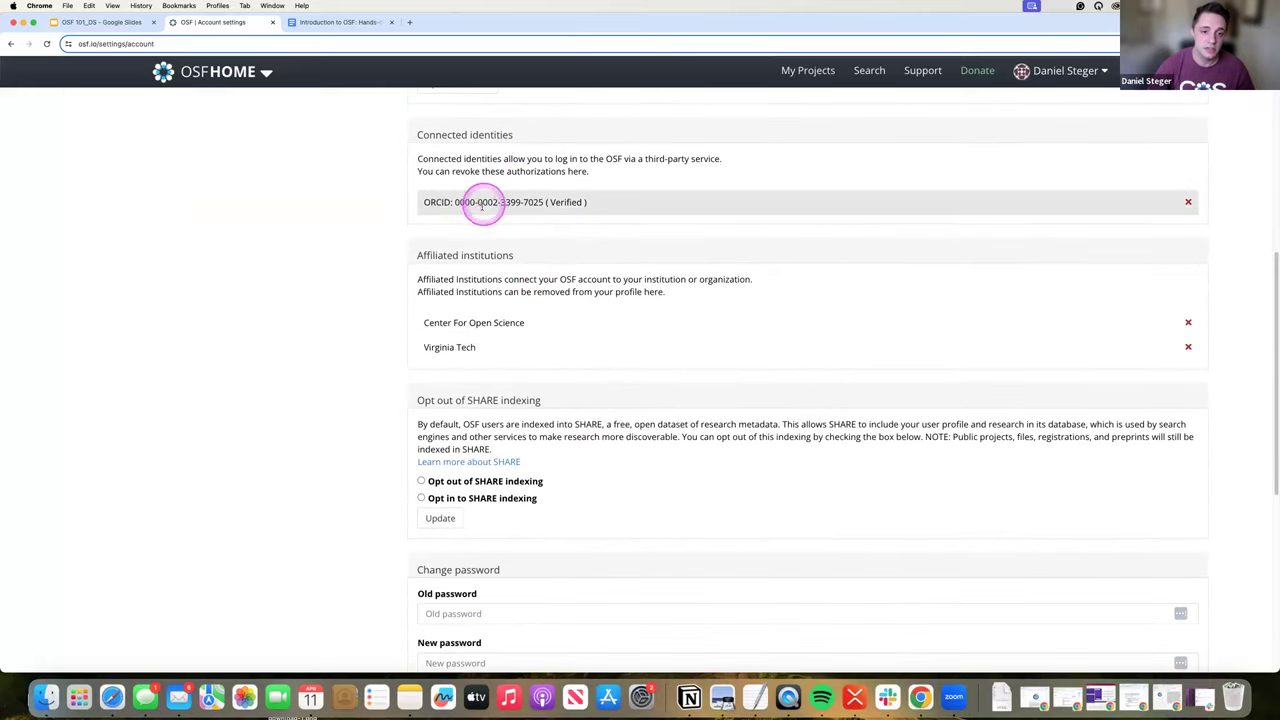
scroll(486, 334, down, 3)
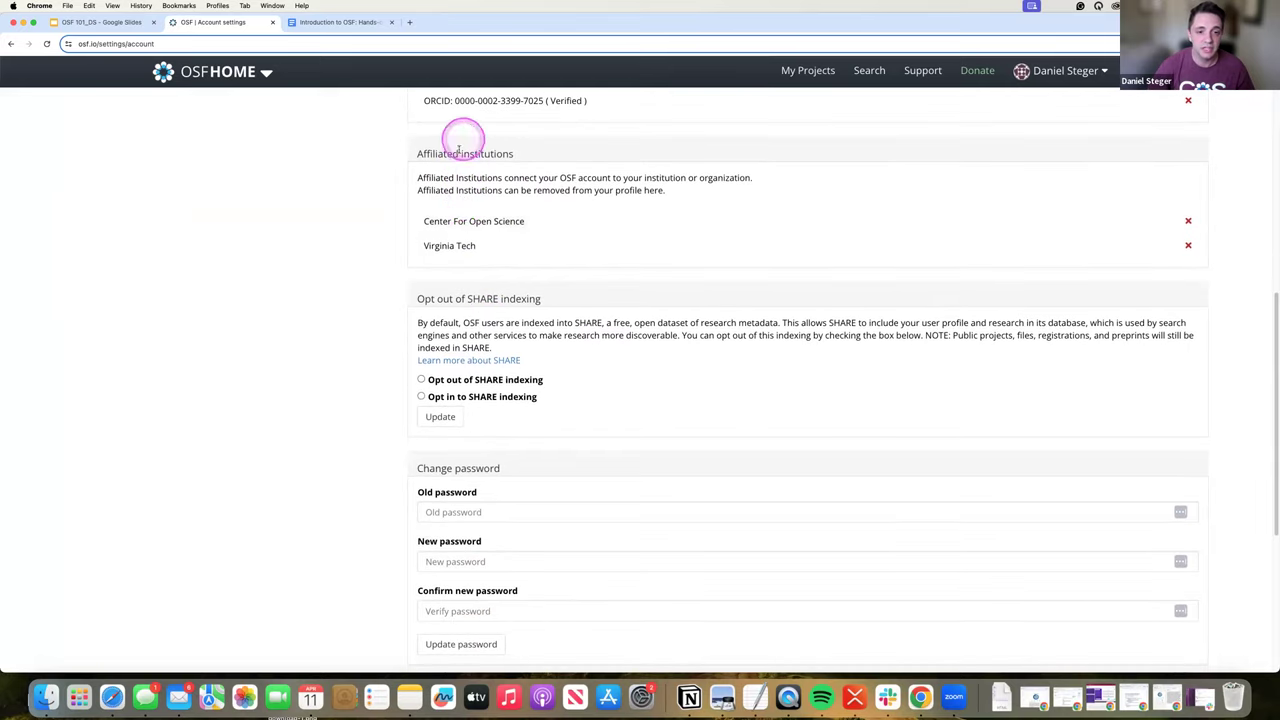
scroll(490, 198, down, 1)
scroll(490, 198, down, 1)
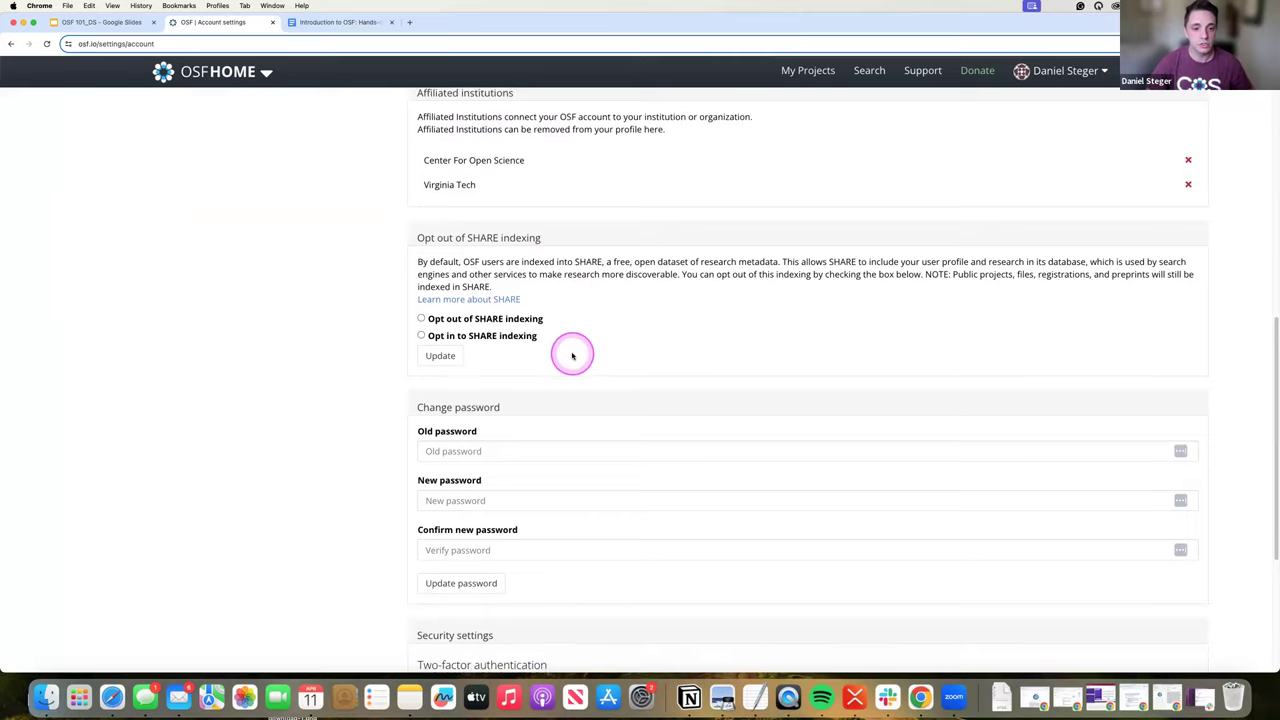
scroll(571, 348, down, 3)
scroll(503, 294, down, 1)
scroll(506, 294, down, 1)
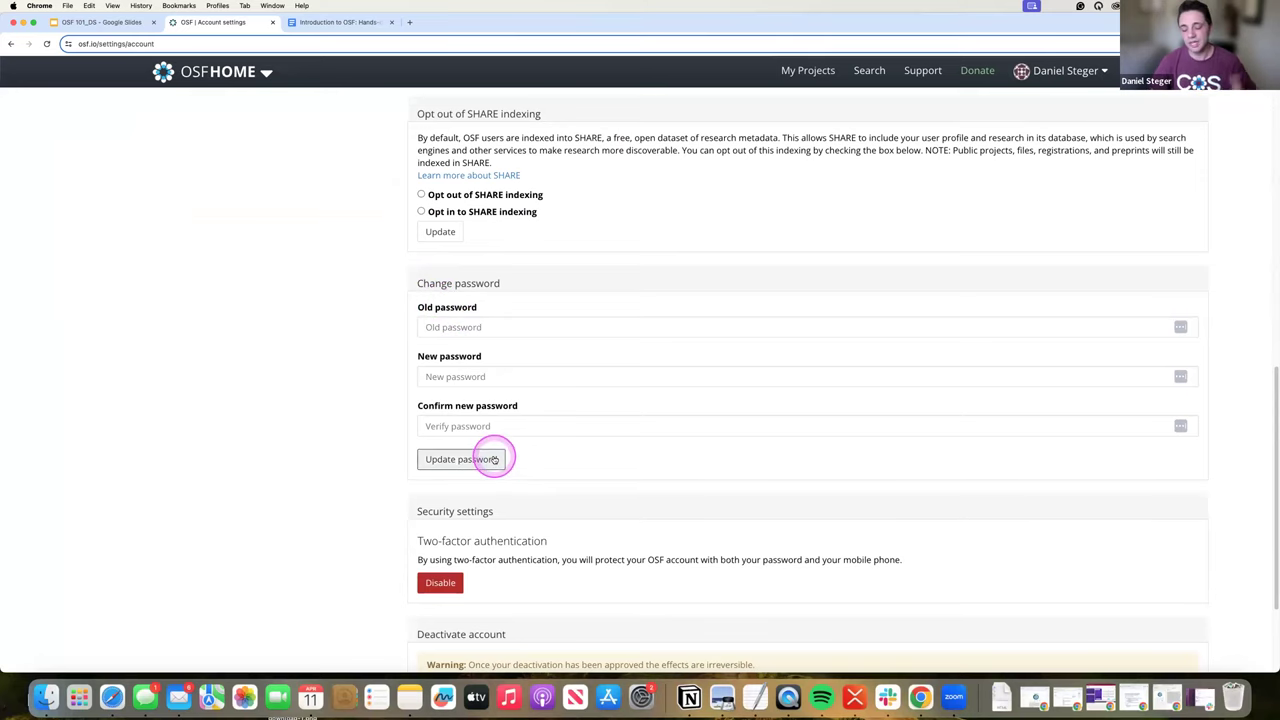
scroll(583, 465, down, 1)
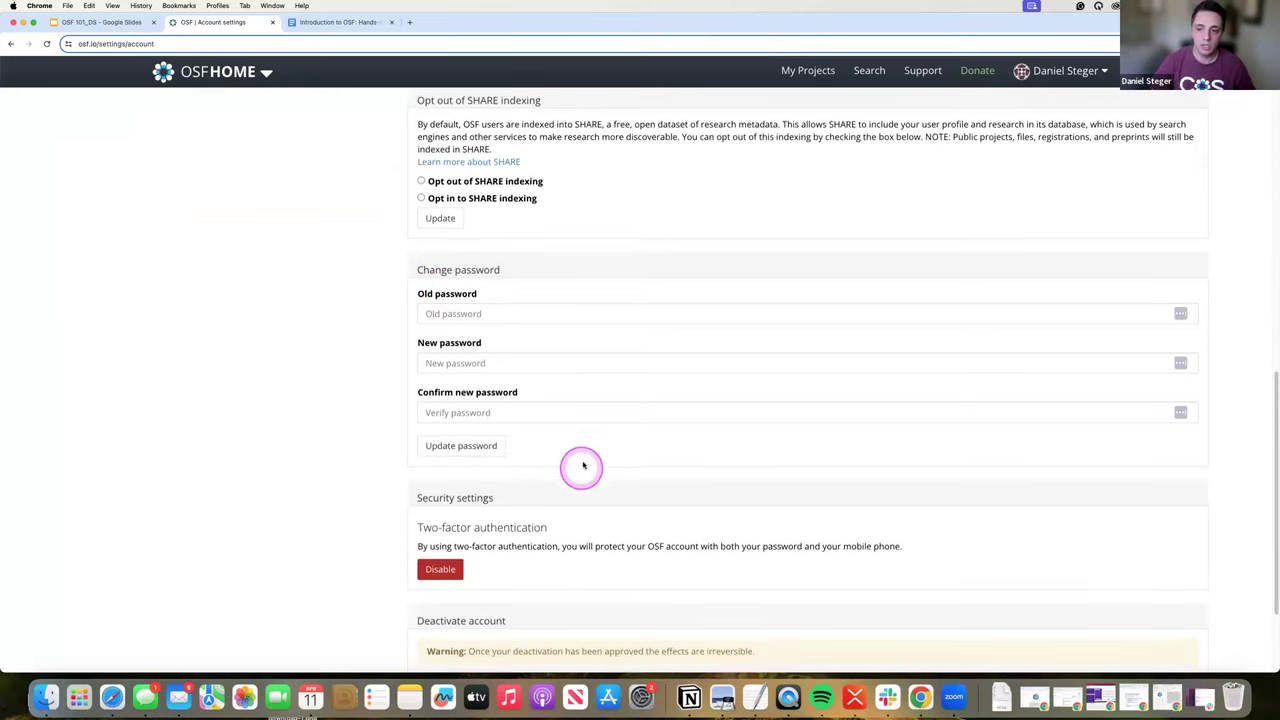
scroll(528, 399, down, 1)
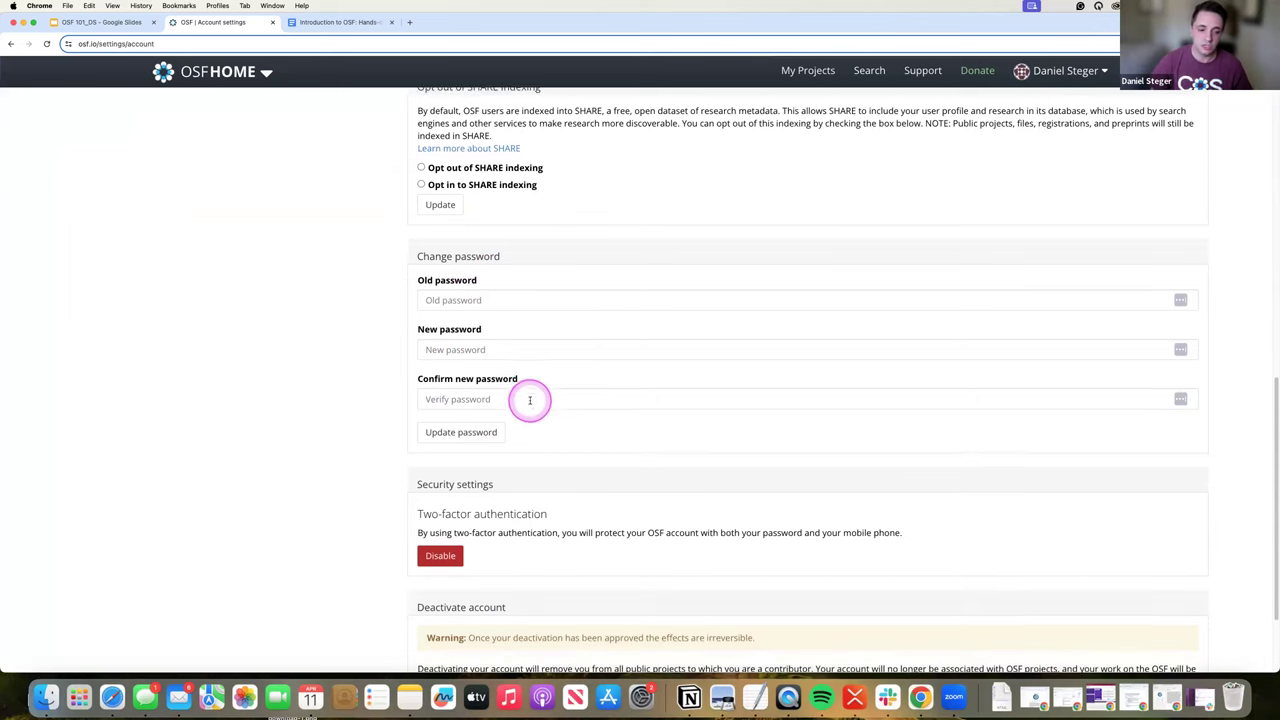
scroll(530, 399, down, 5)
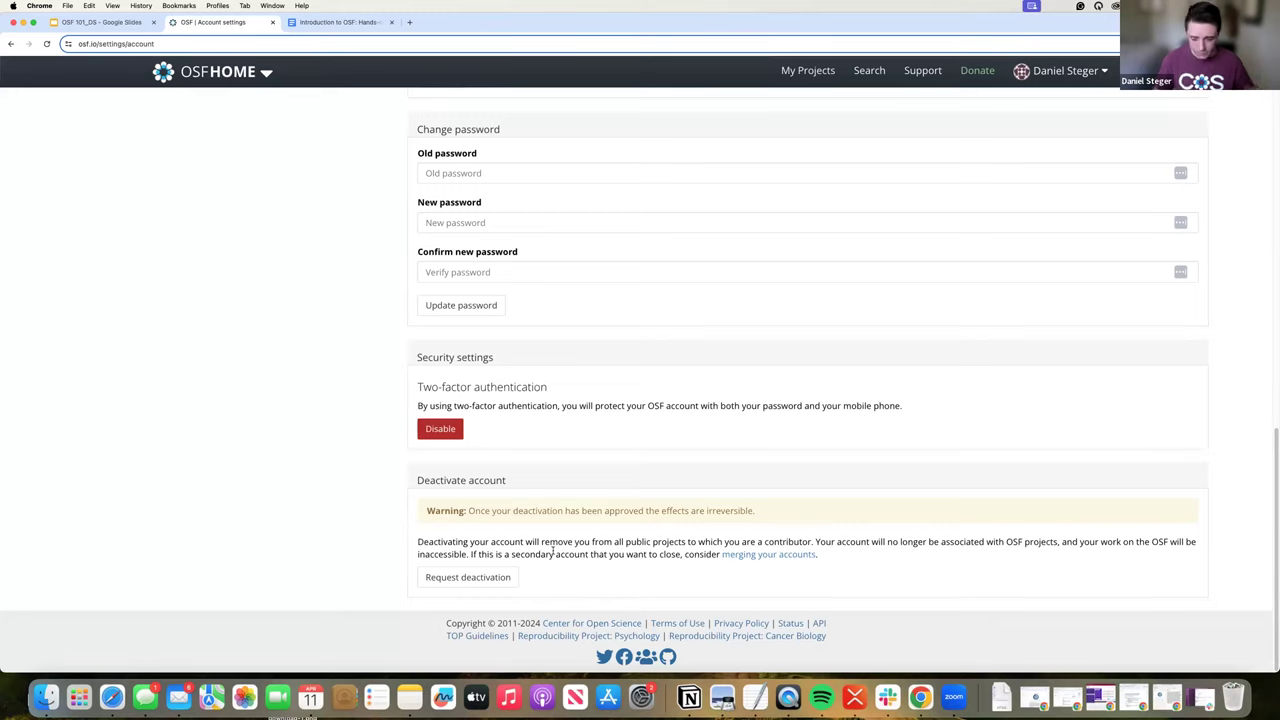
Return to the top of the settings and go back to the OSF home dashboard
scroll(566, 471, up, 3)
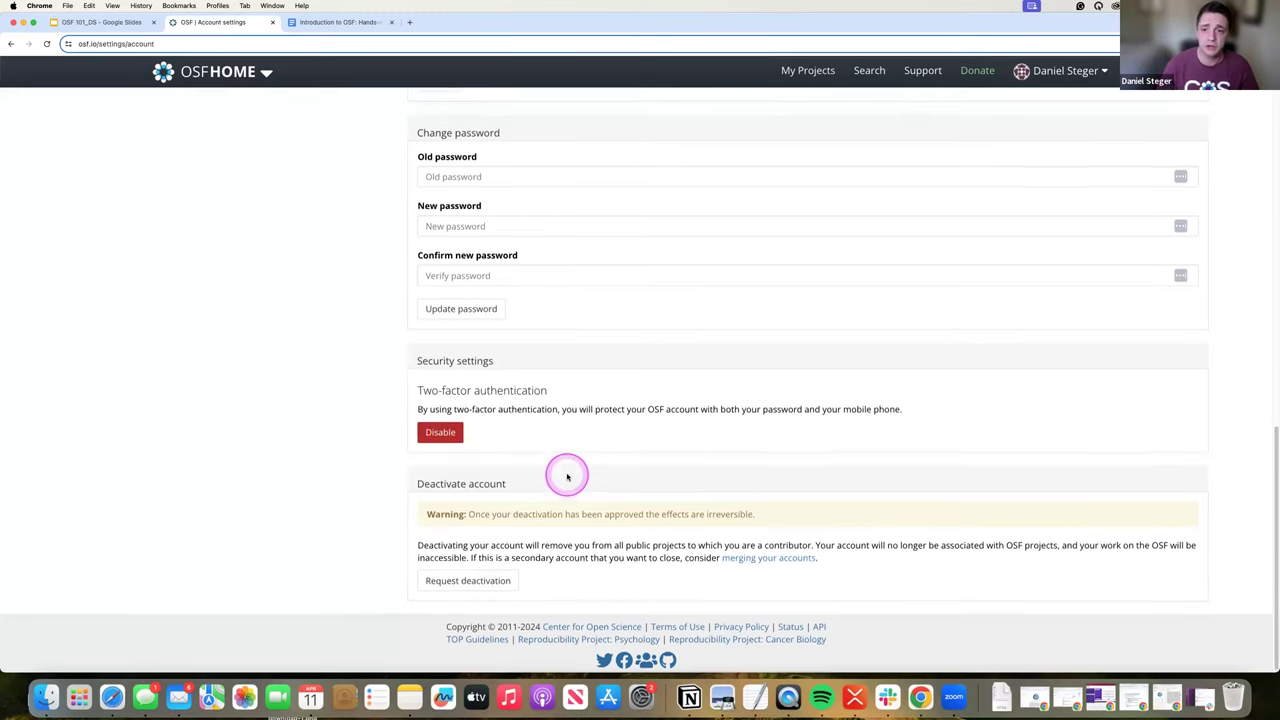
scroll(566, 476, up, 15)
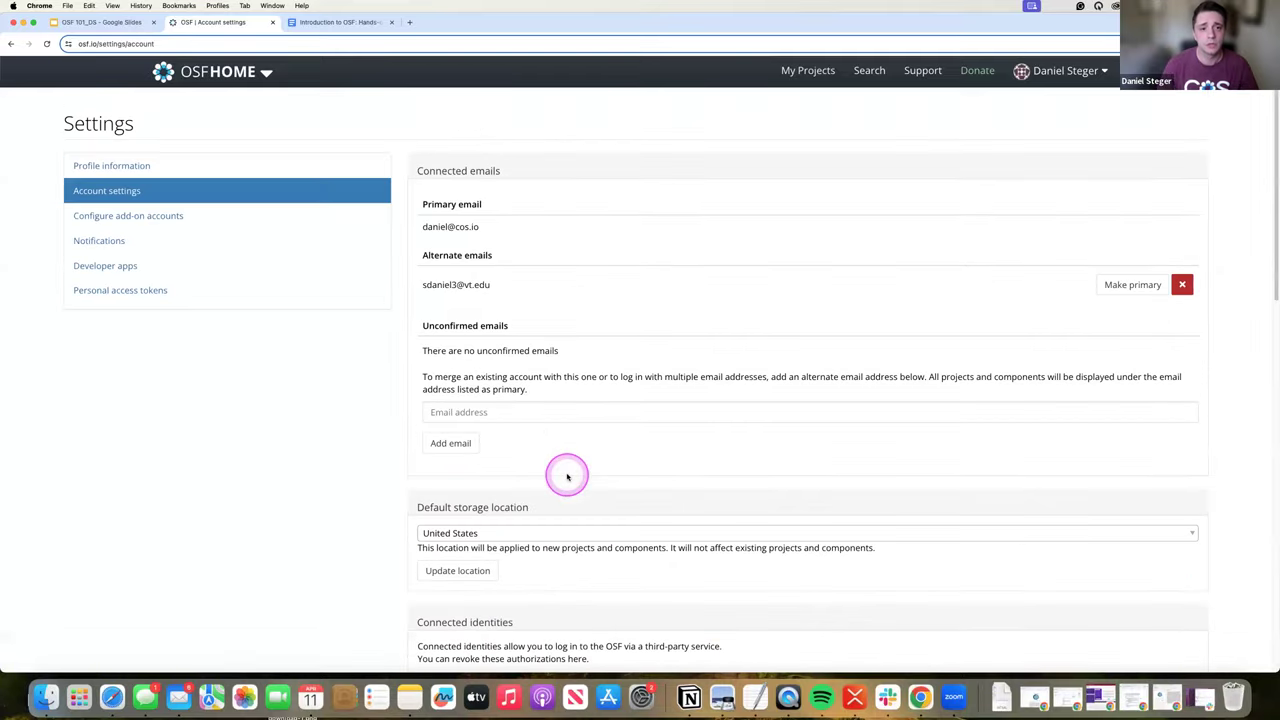
click(212, 72)
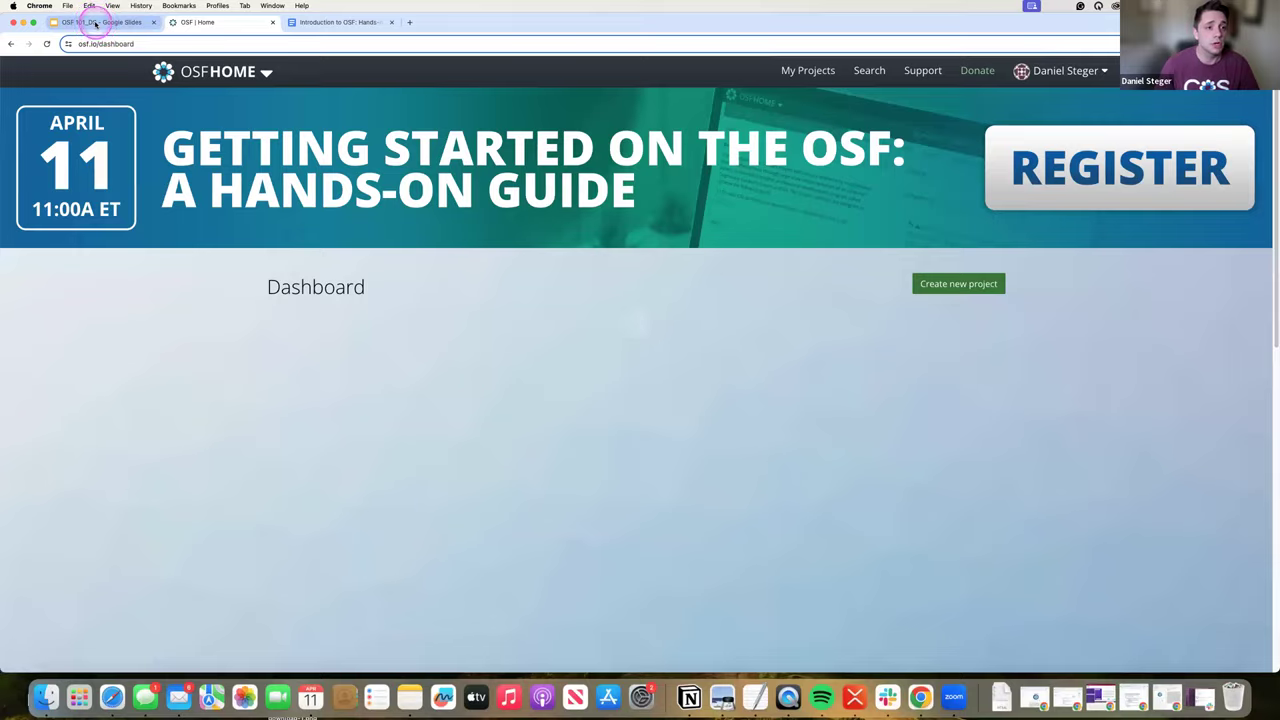
Advance the Topics slide to 'Discover content (OSF Search)', then return to the OSF dashboard
click(96, 22)
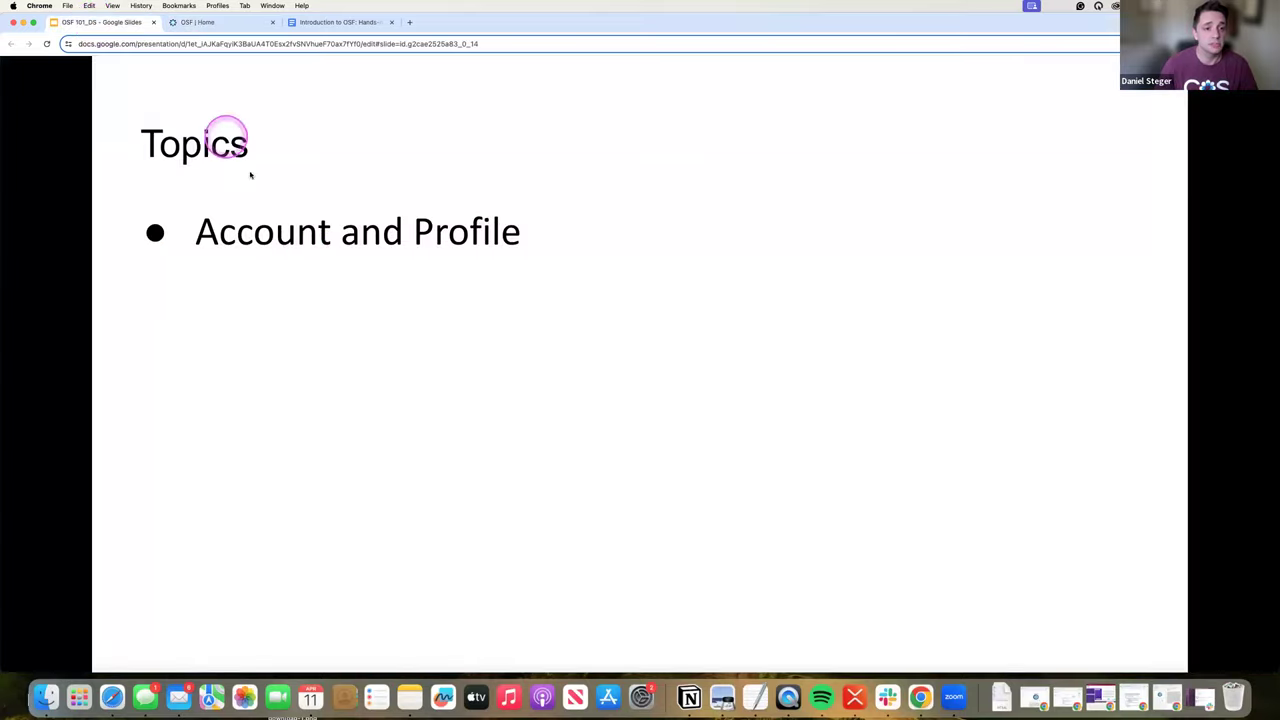
key(Right)
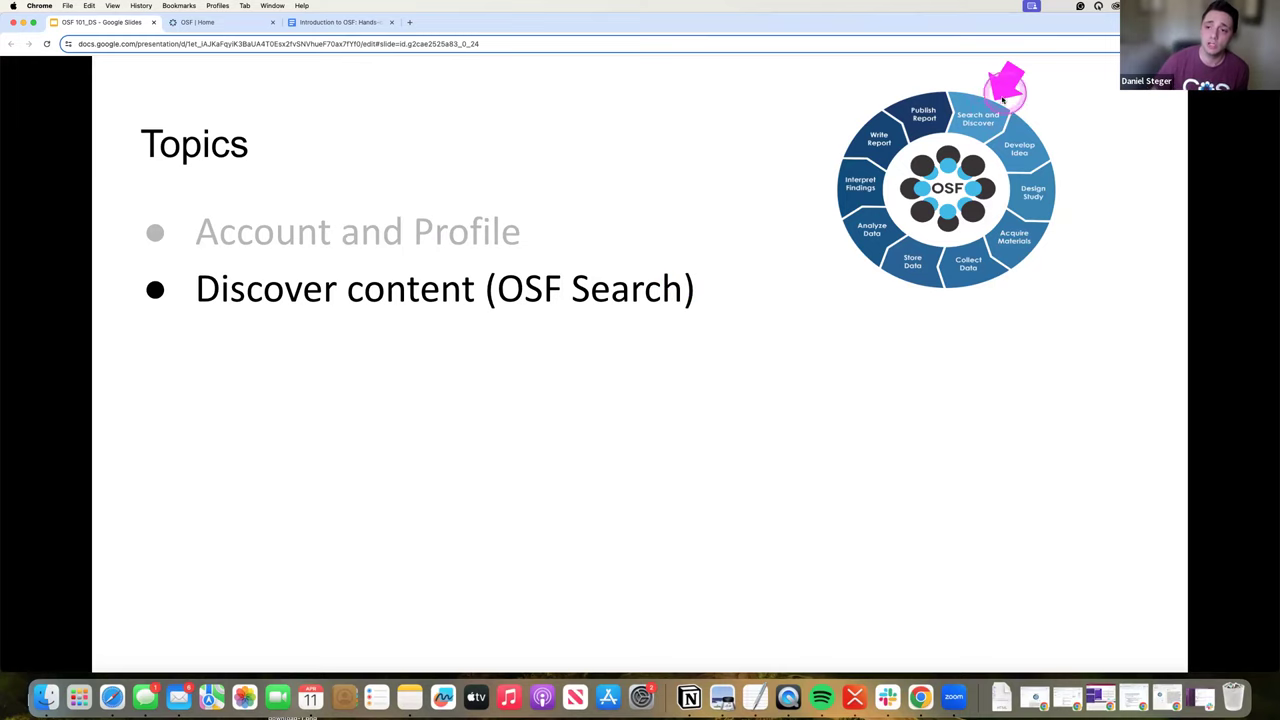
click(200, 28)
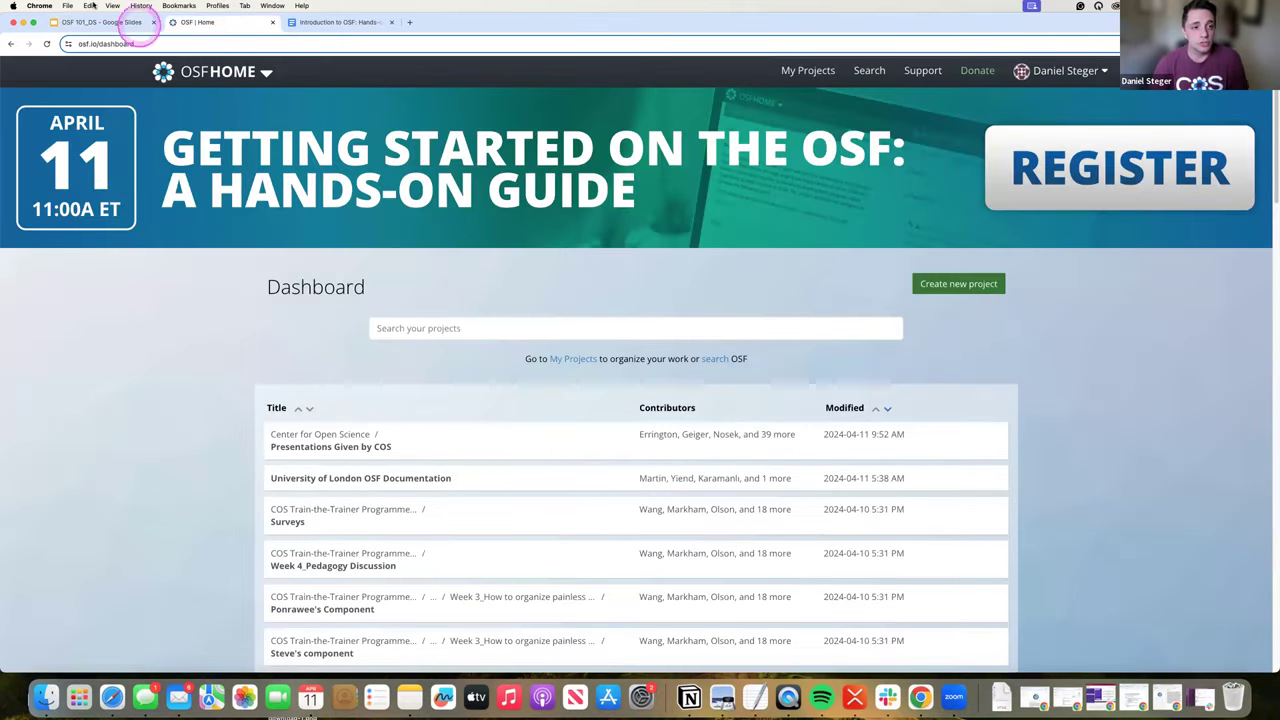
Open Search OSF from the top bar, showing 10,000+ results with Refine filters
click(895, 470)
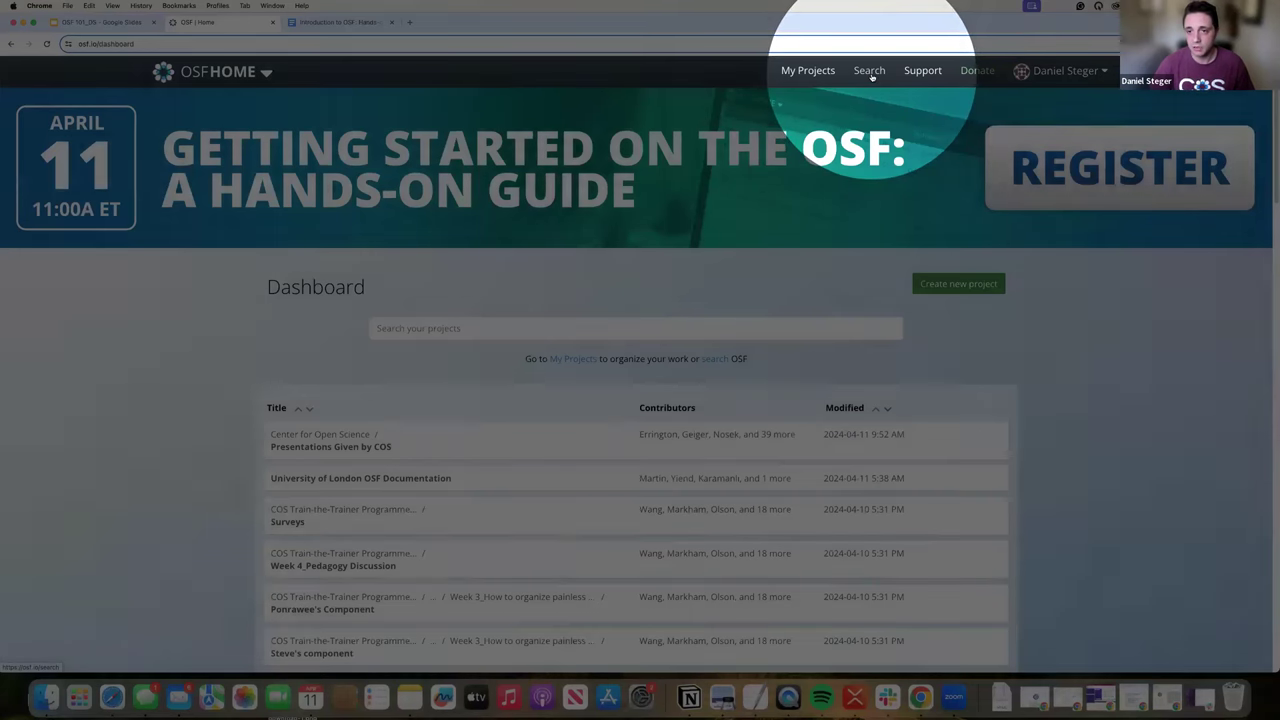
click(871, 72)
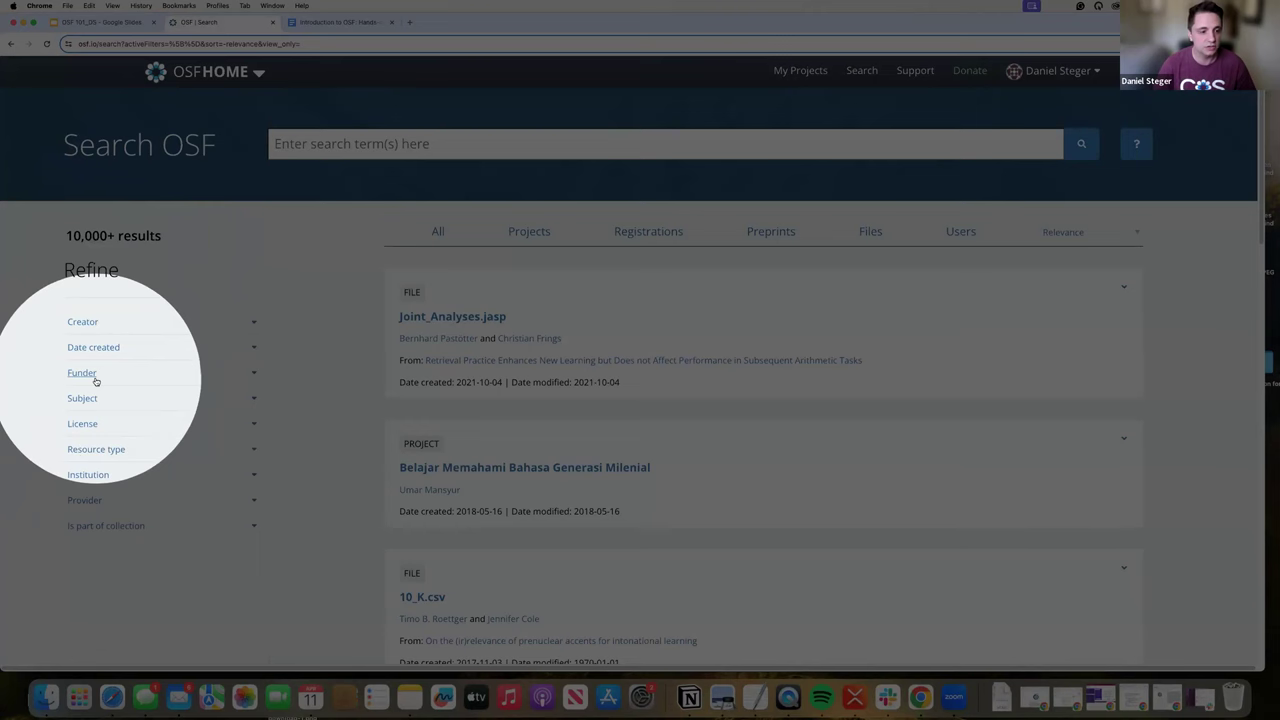
click(100, 447)
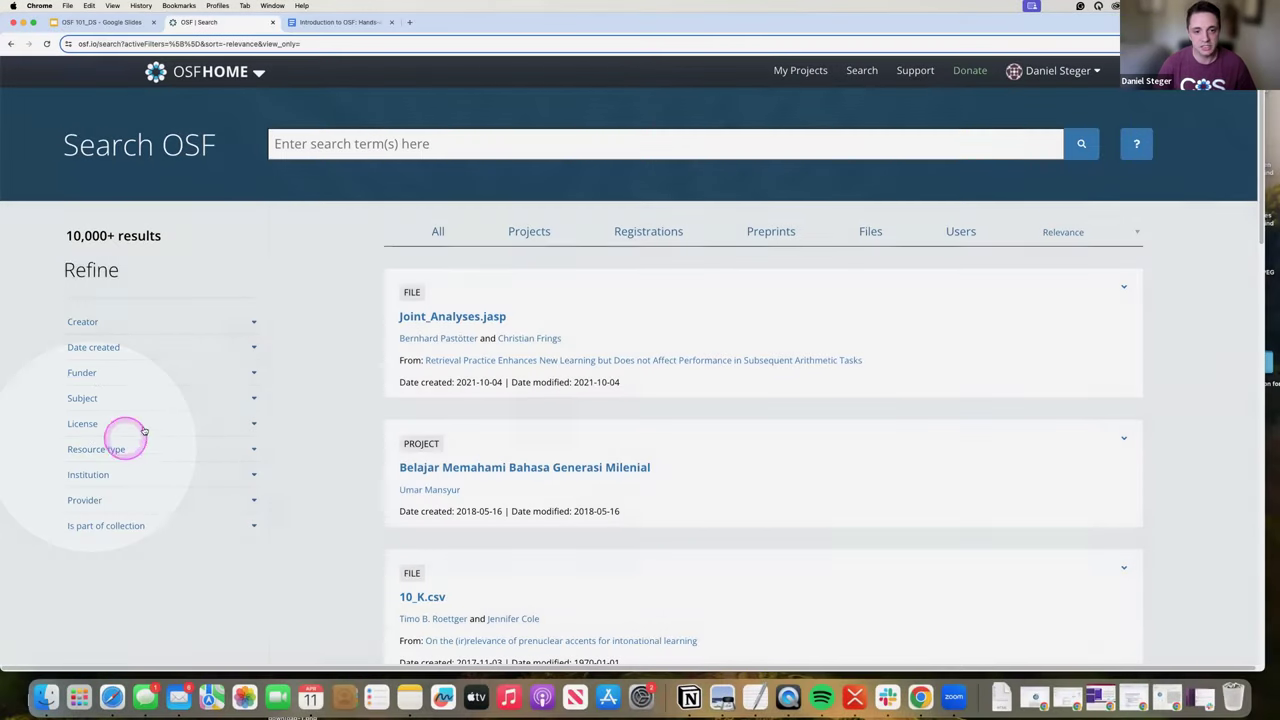
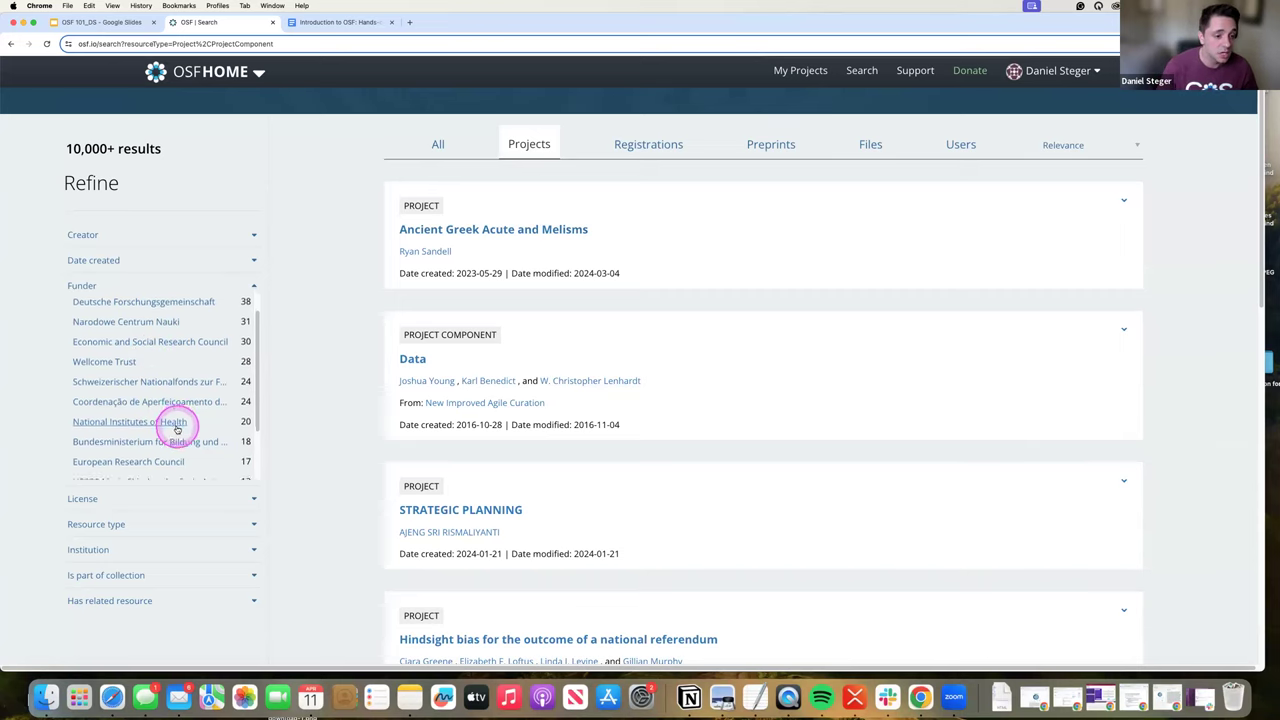
Filter the project results by the funder National Institutes of Health, leaving 20 projects
scroll(176, 428, up, 1)
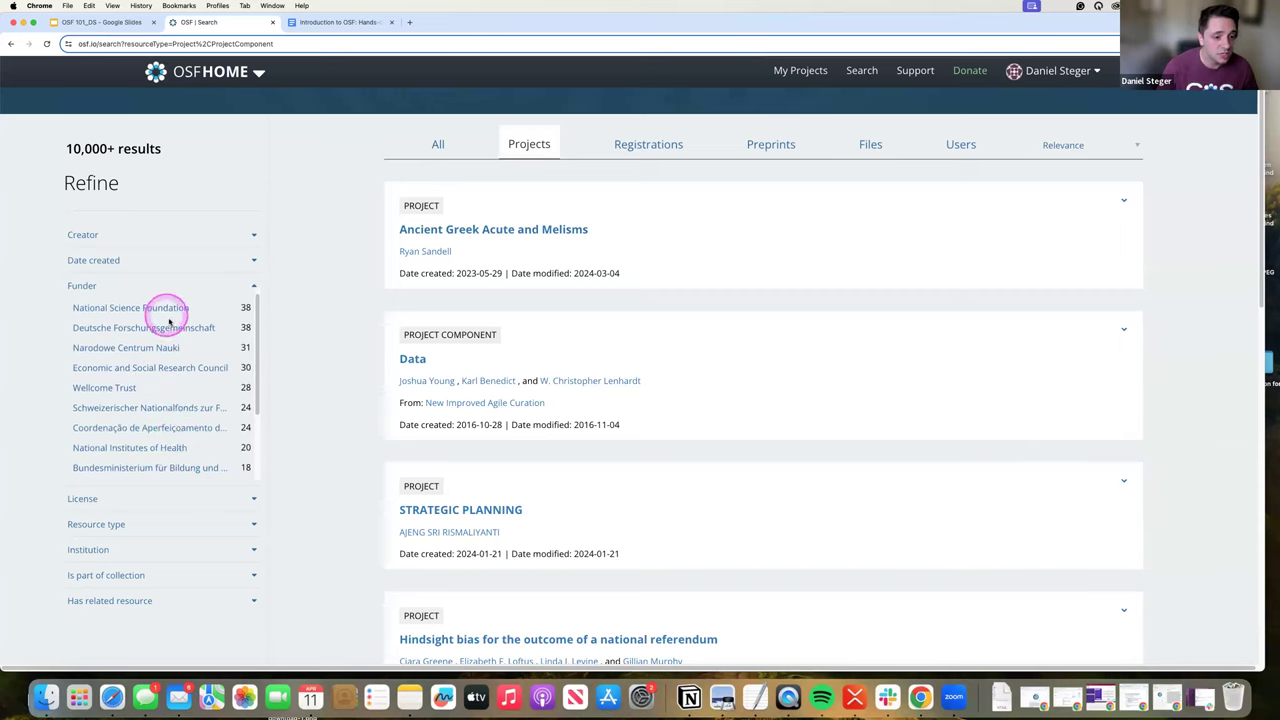
scroll(193, 399, down, 3)
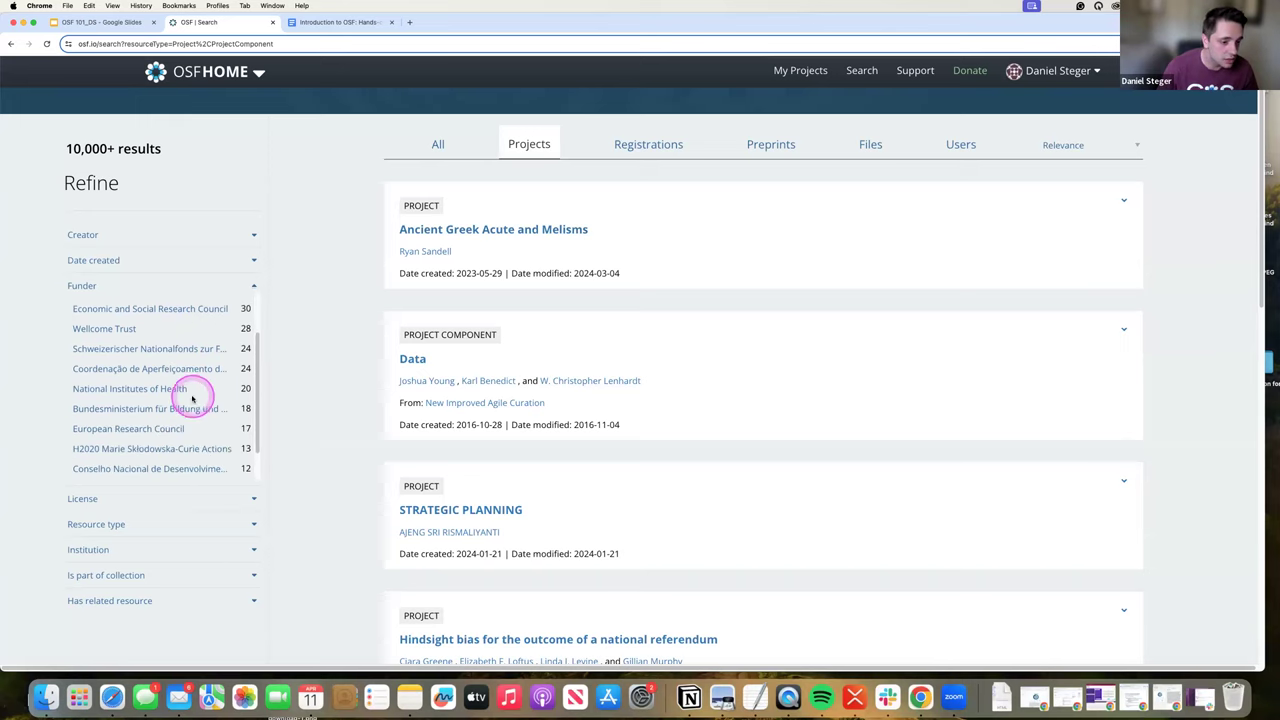
scroll(193, 399, down, 1)
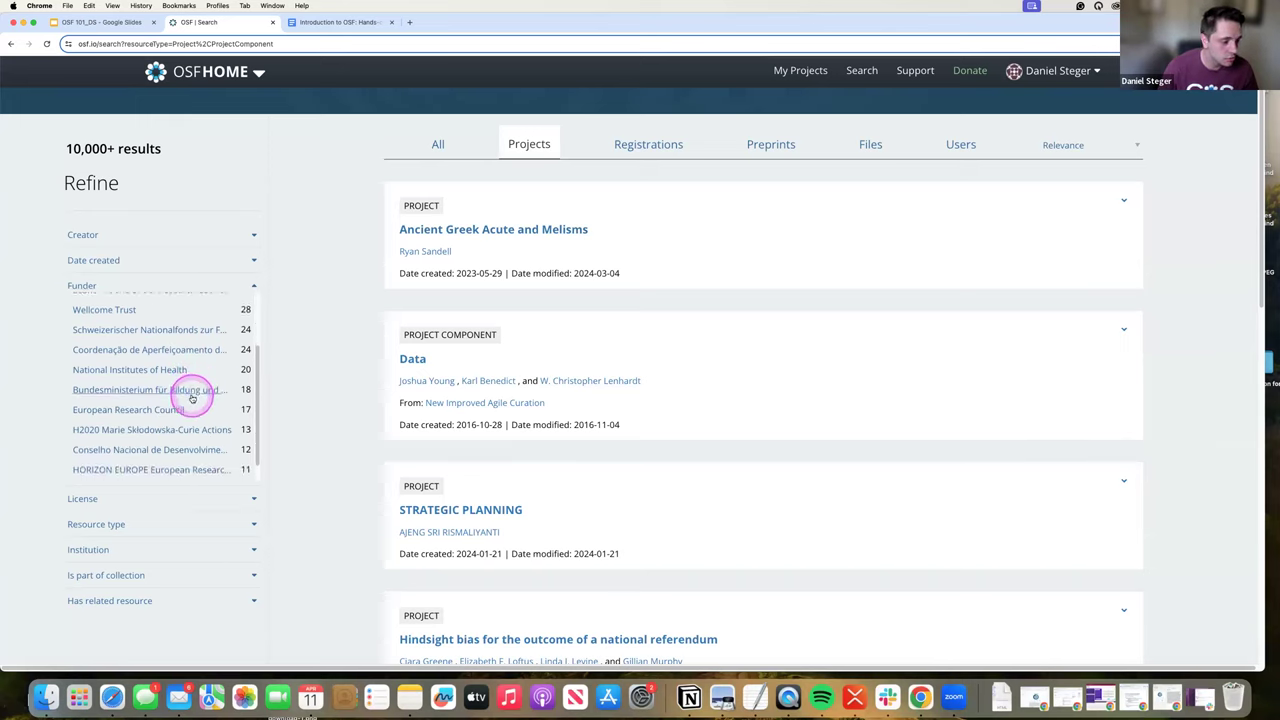
scroll(193, 399, up, 4)
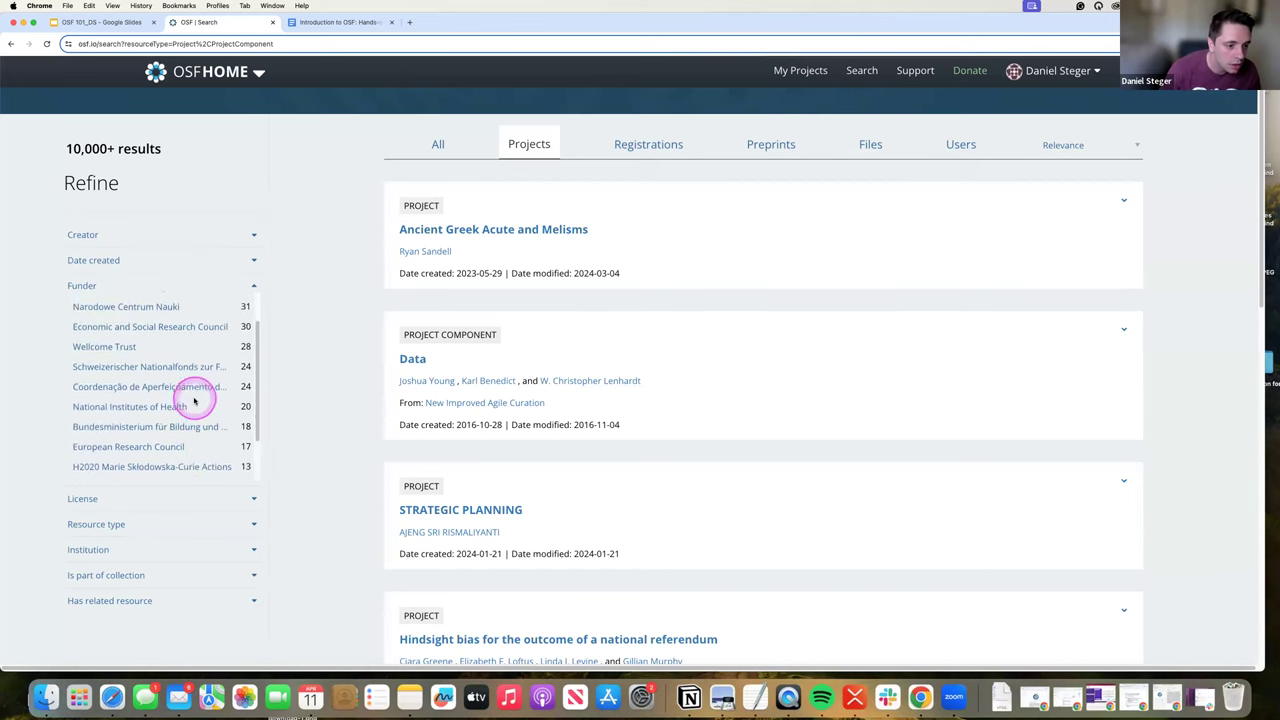
scroll(193, 399, up, 2)
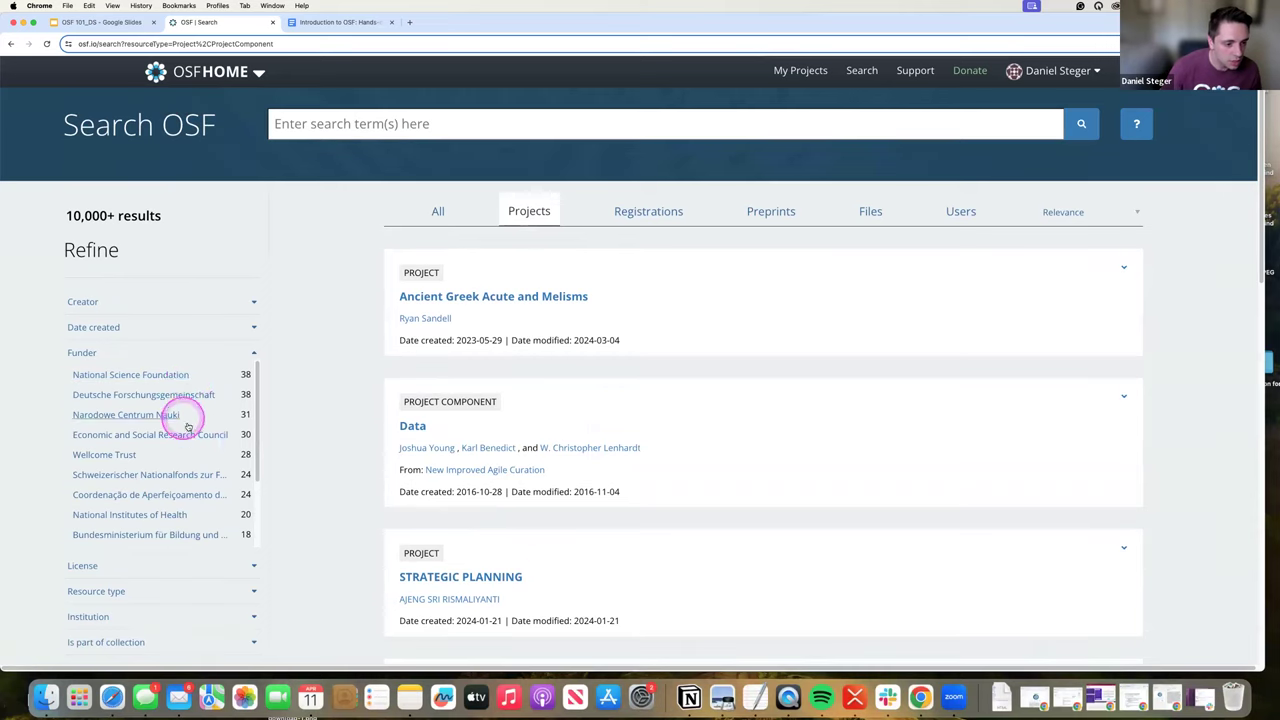
click(143, 516)
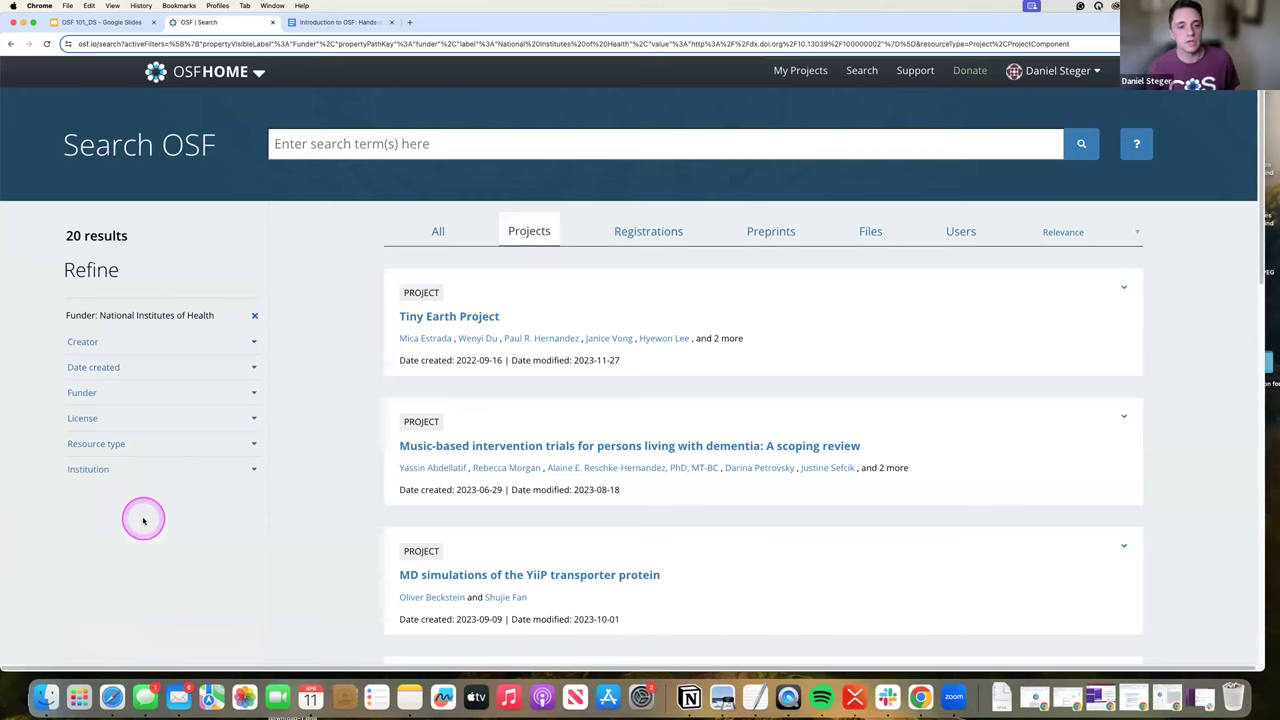
drag(51, 234, 127, 238)
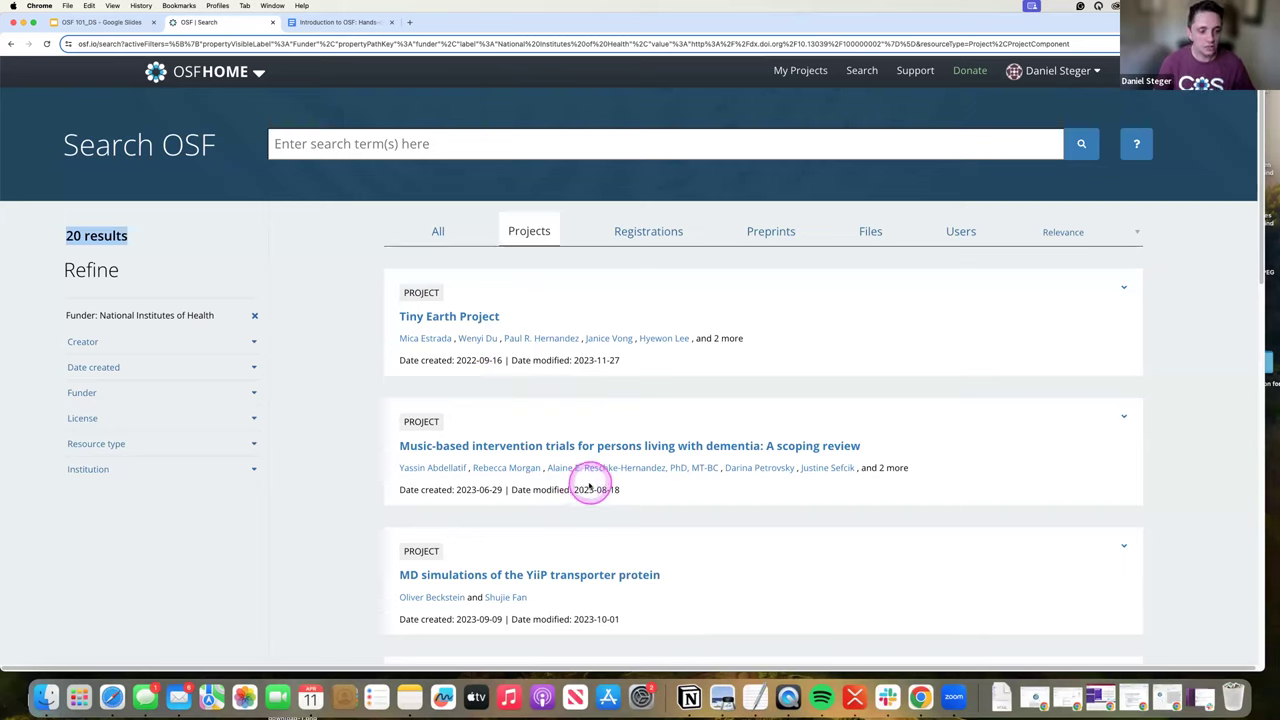
click(443, 318)
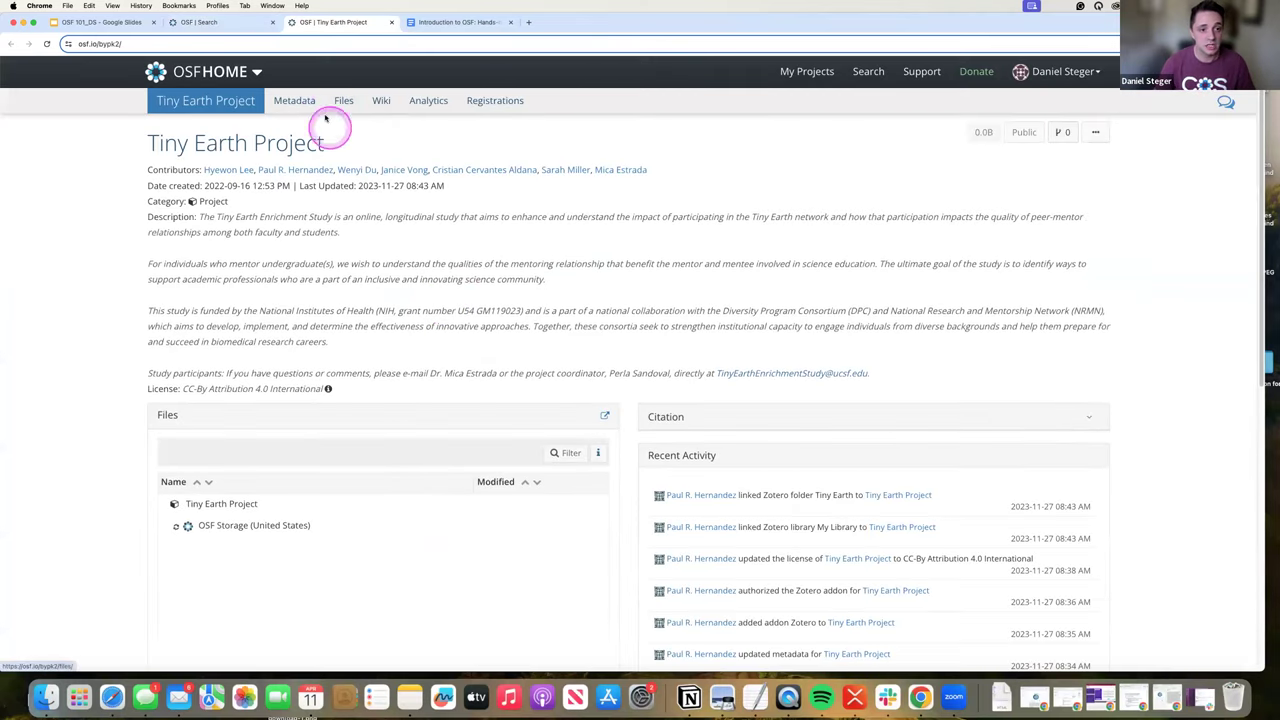
click(296, 104)
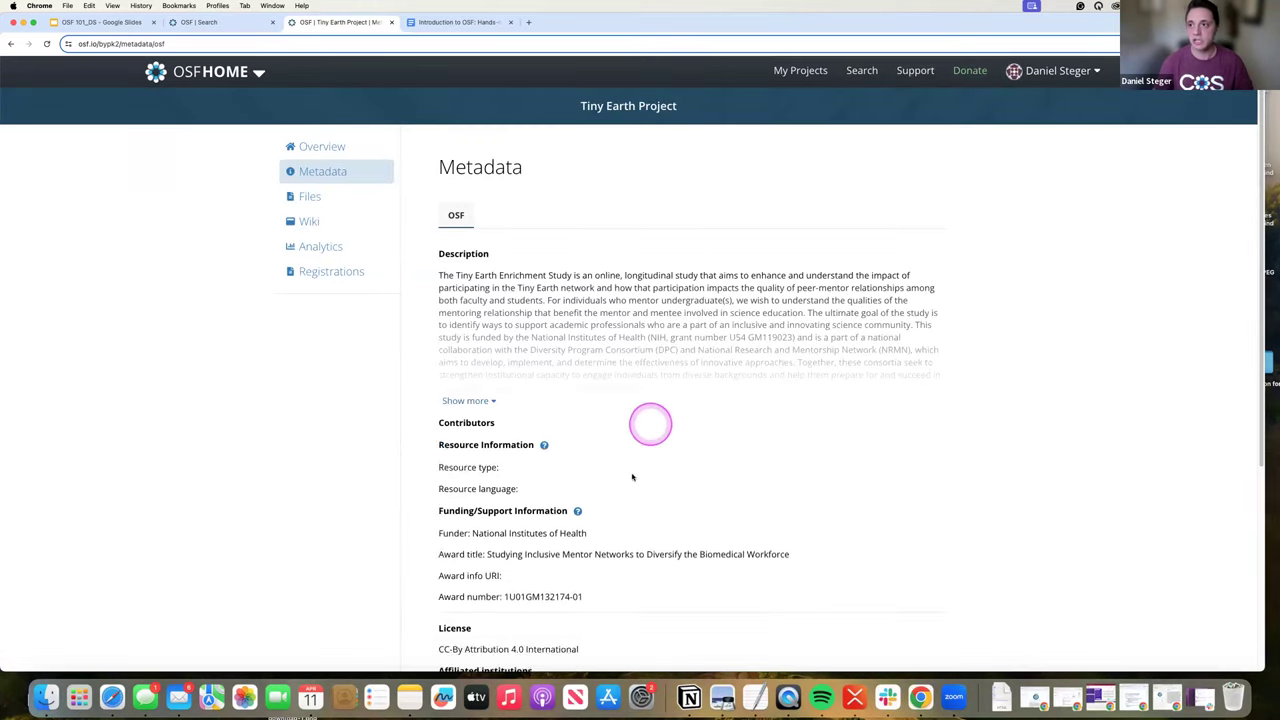
scroll(545, 450, down, 1)
scroll(547, 455, down, 2)
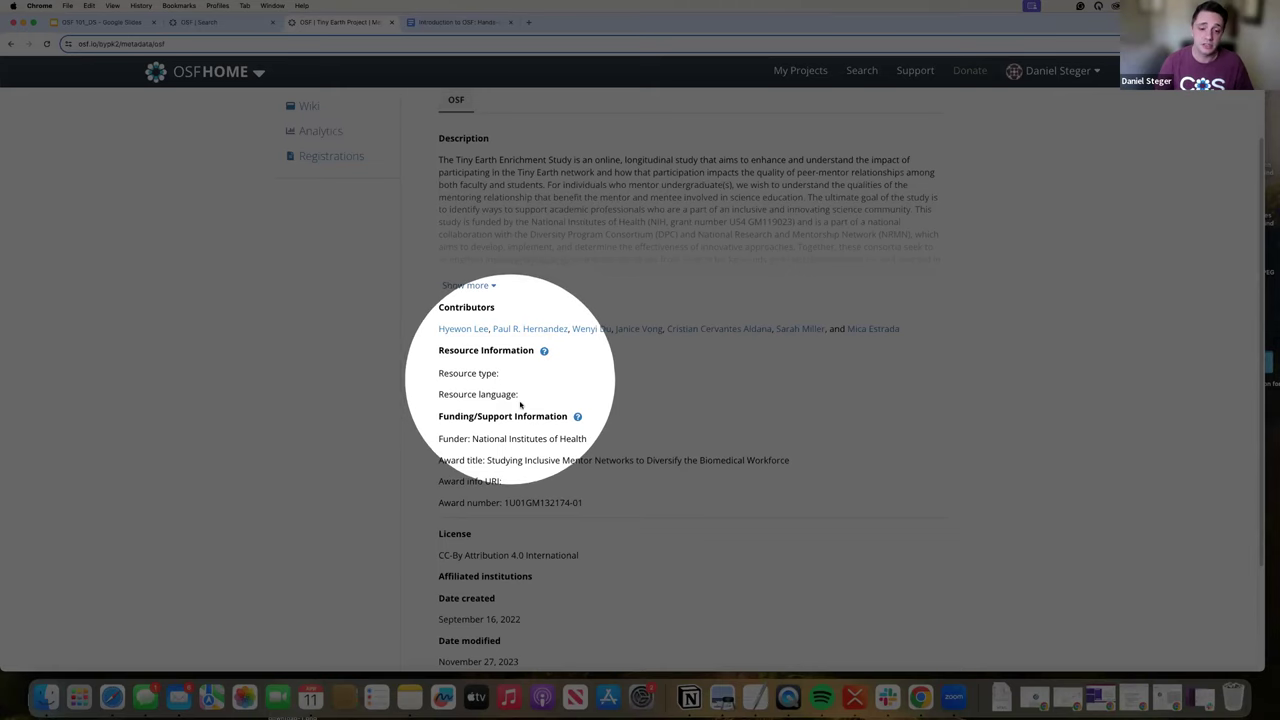
click(521, 402)
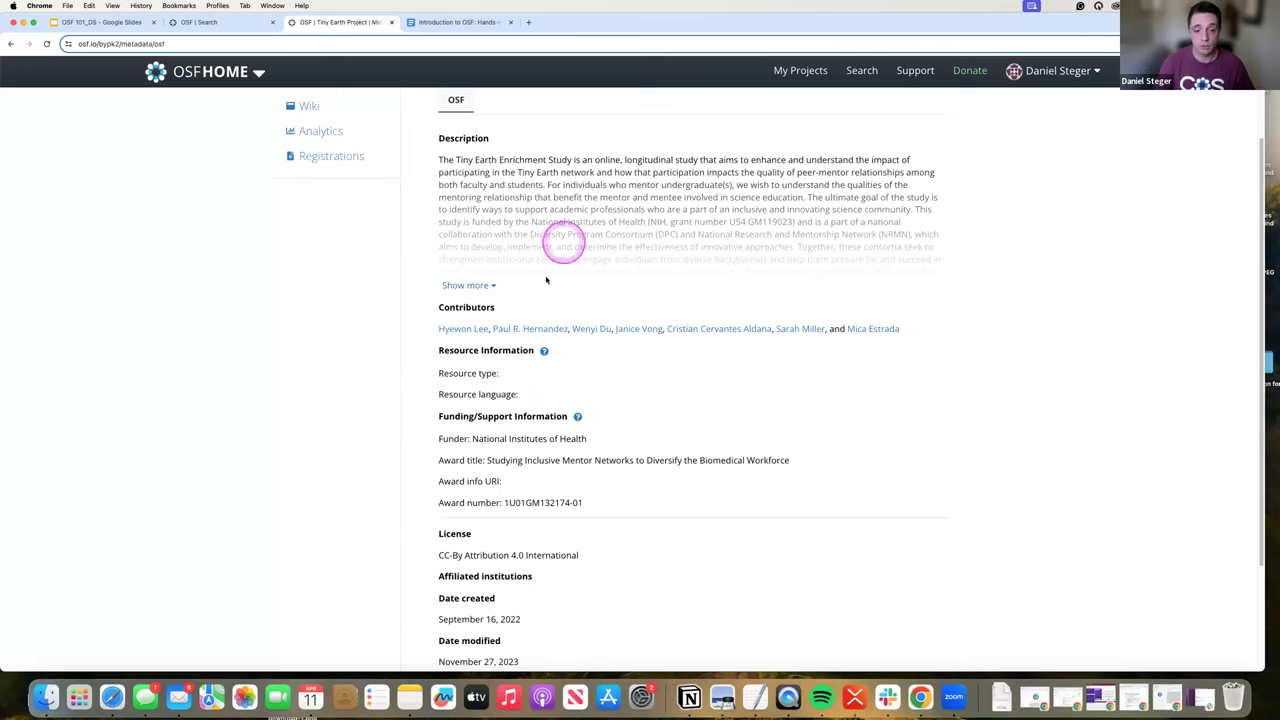
scroll(584, 458, down, 1)
scroll(584, 458, down, 2)
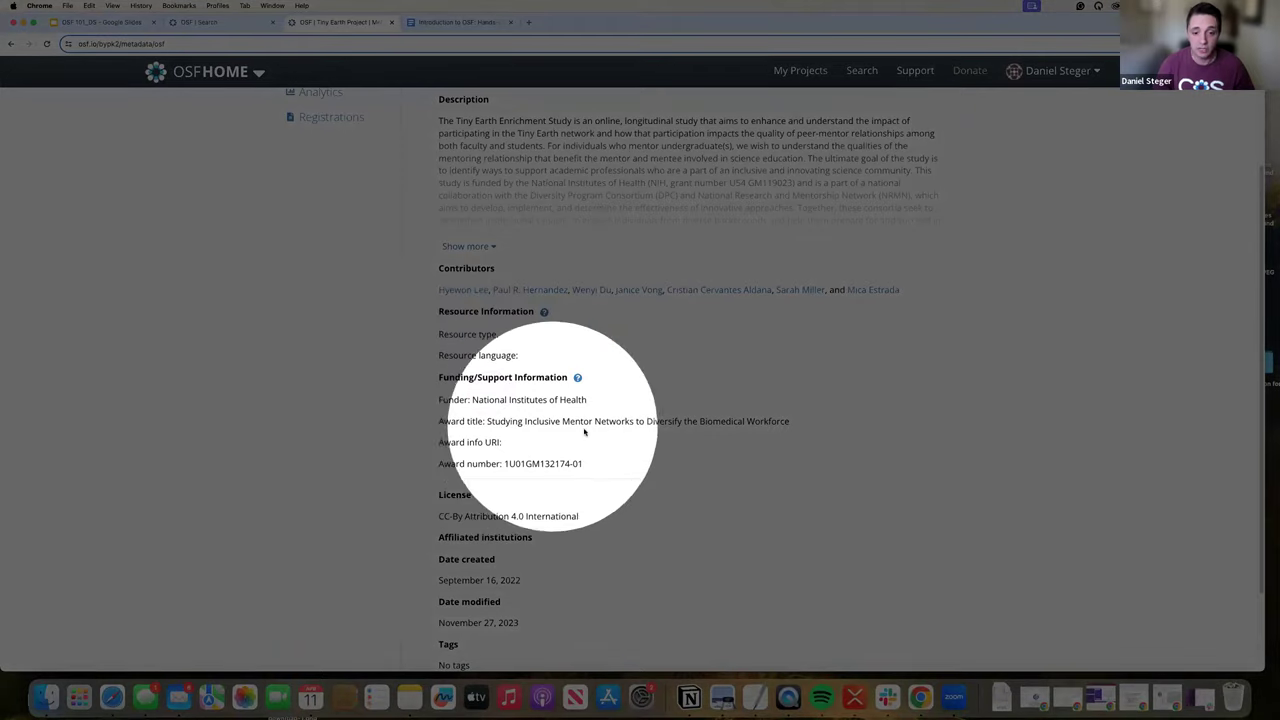
key(Escape)
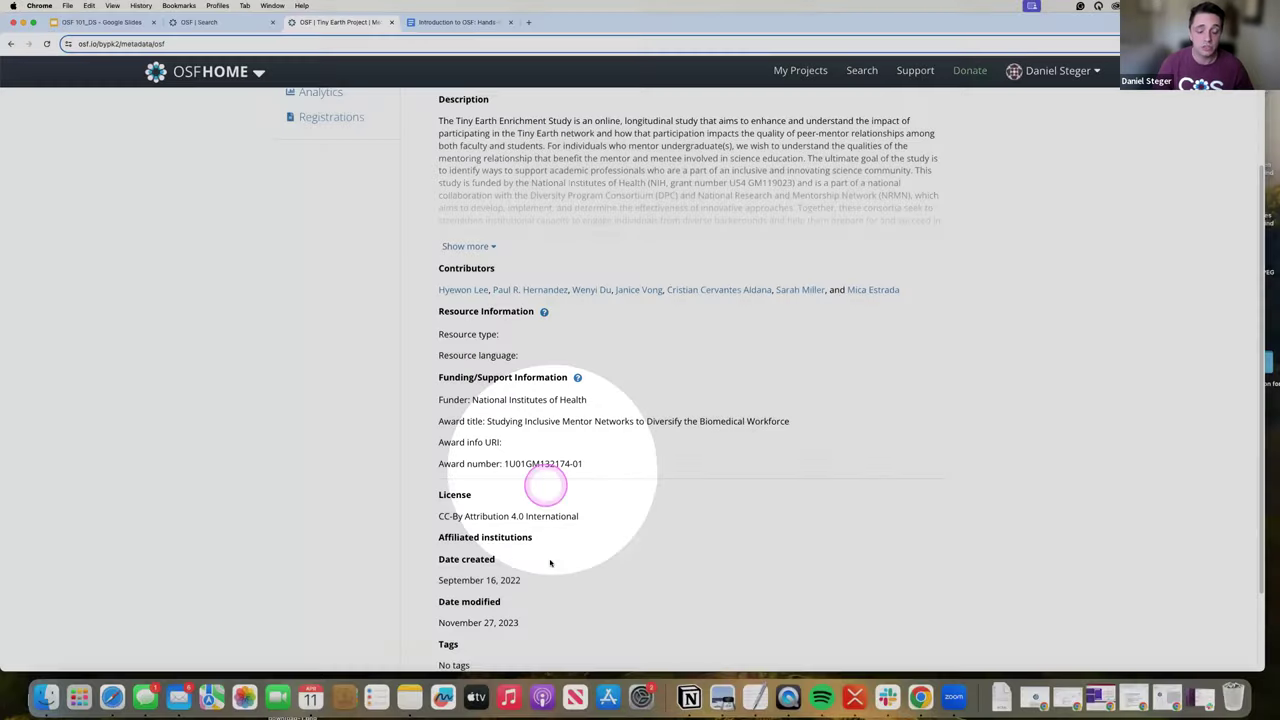
scroll(567, 403, up, 5)
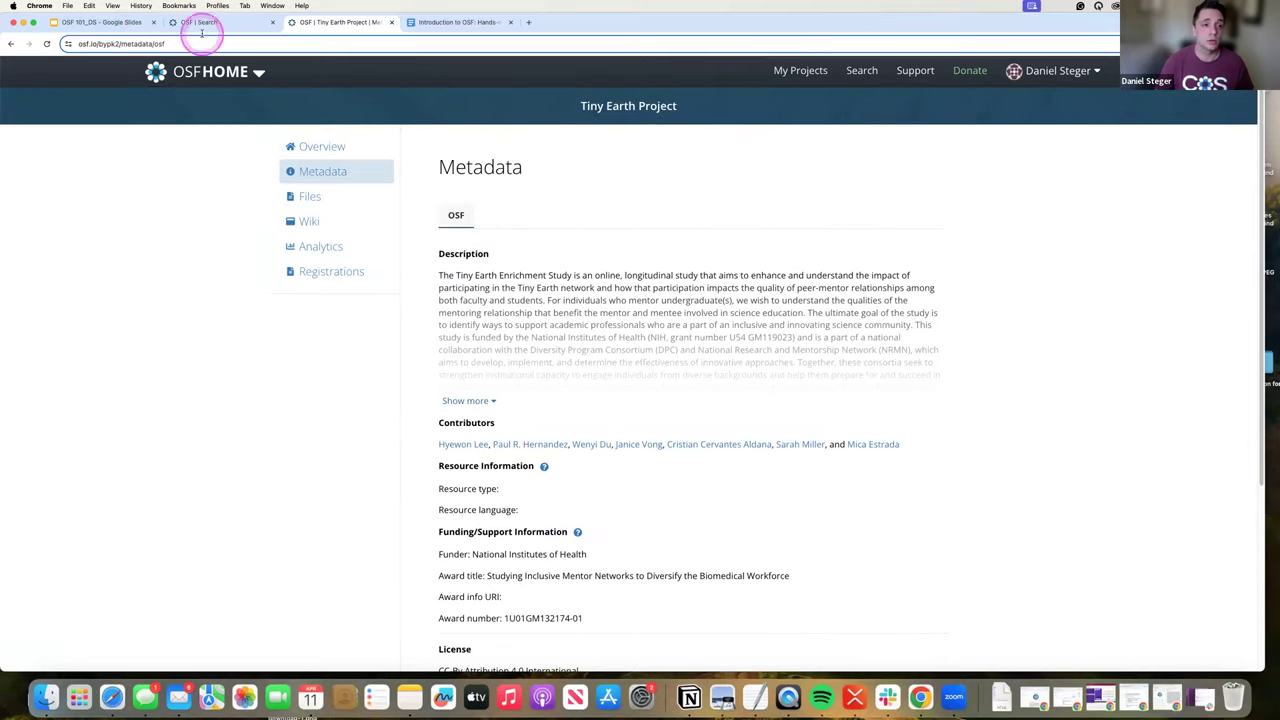
click(391, 22)
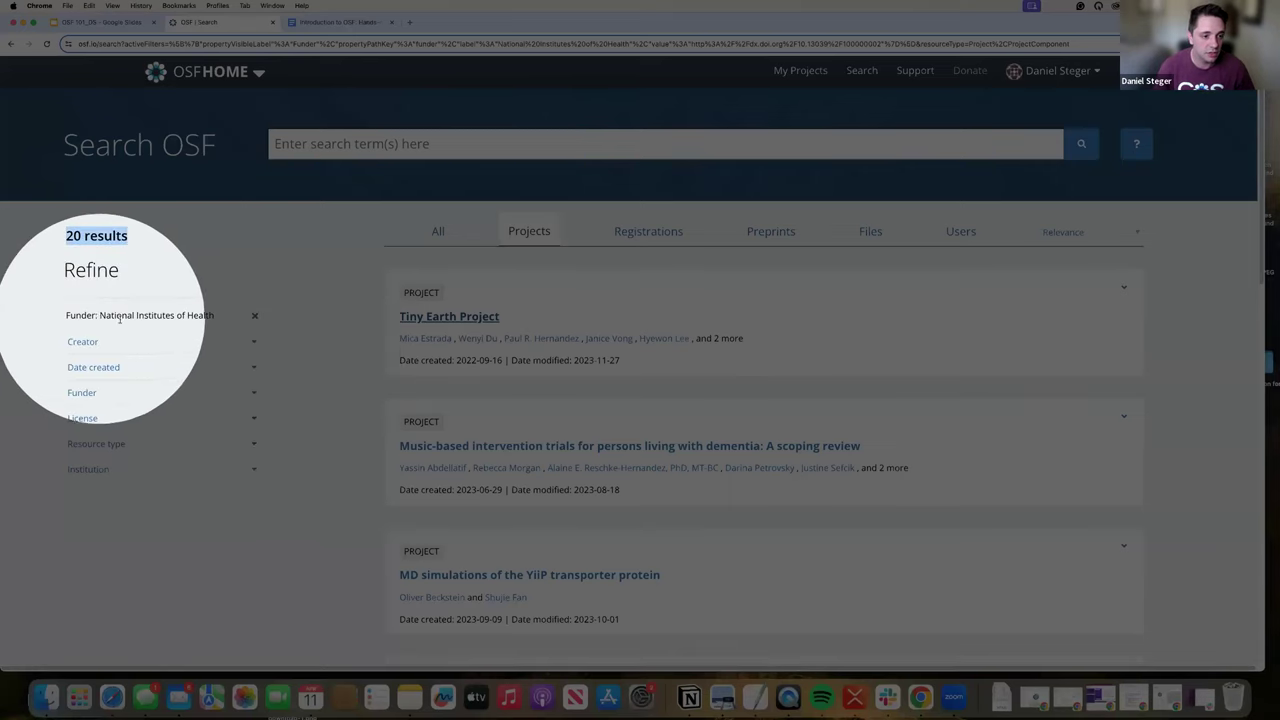
Remove the National Institutes of Health funder filter and switch the results to Registrations
click(255, 317)
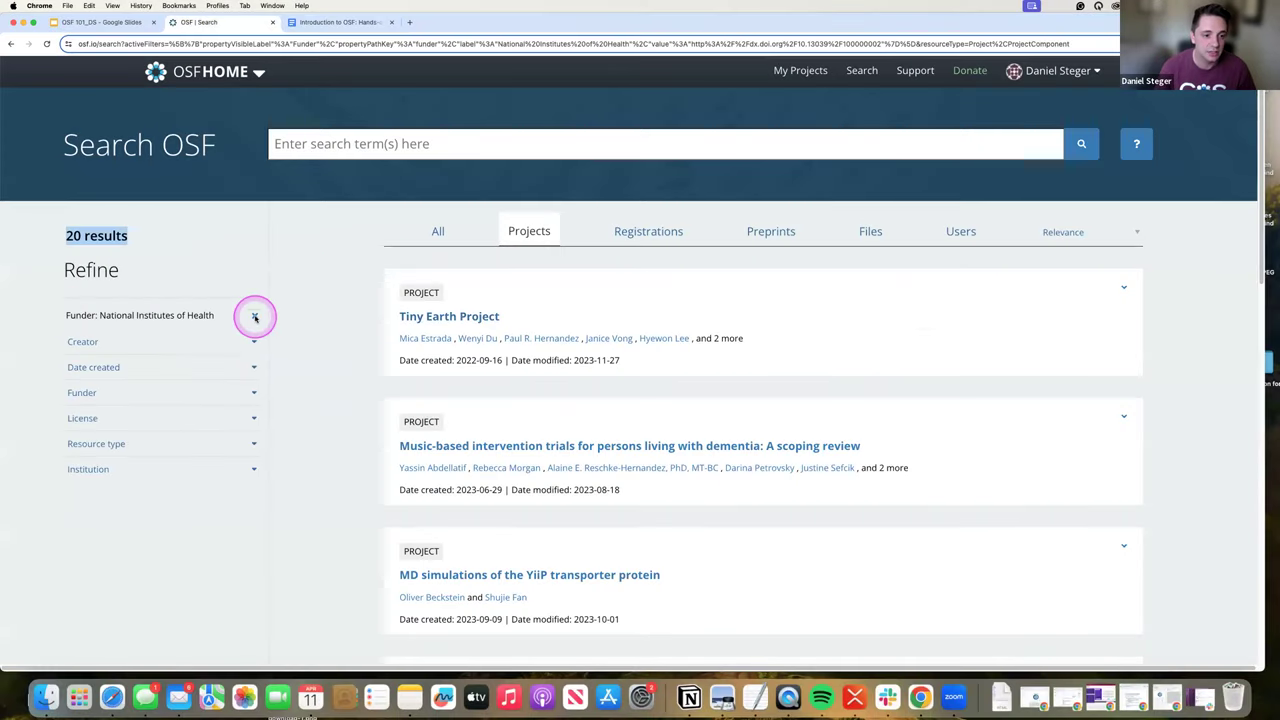
click(255, 317)
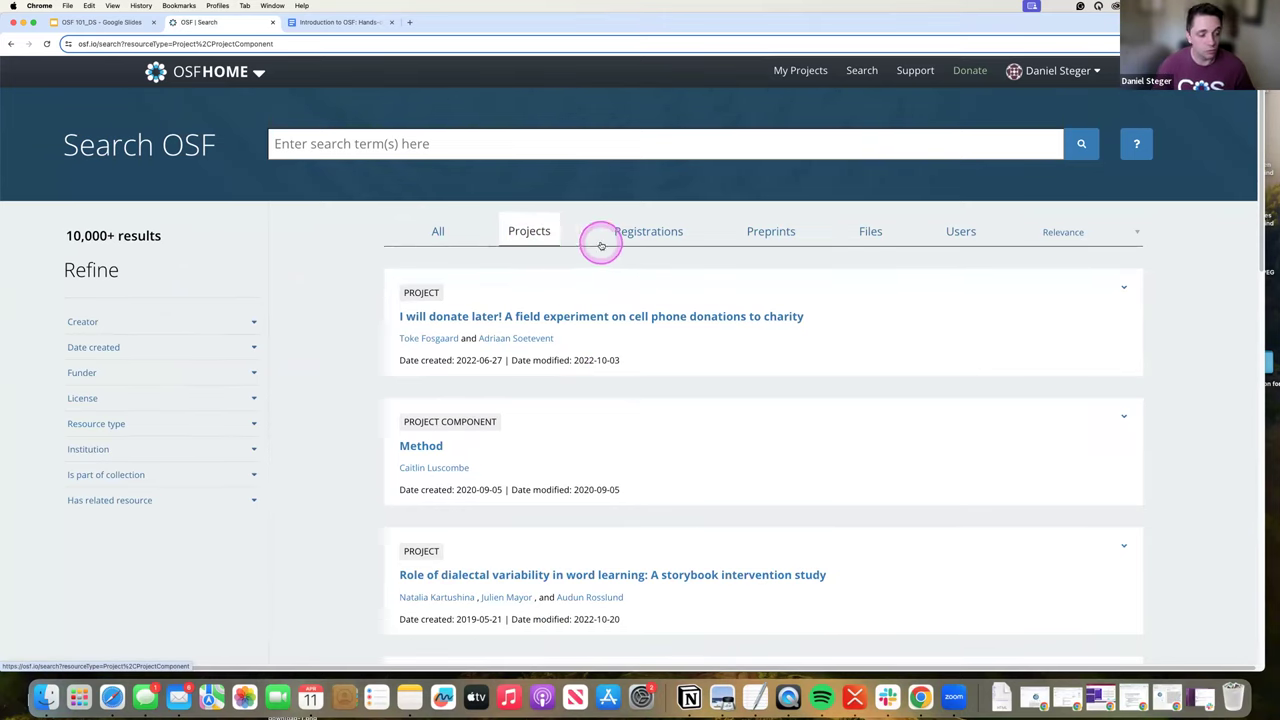
click(652, 236)
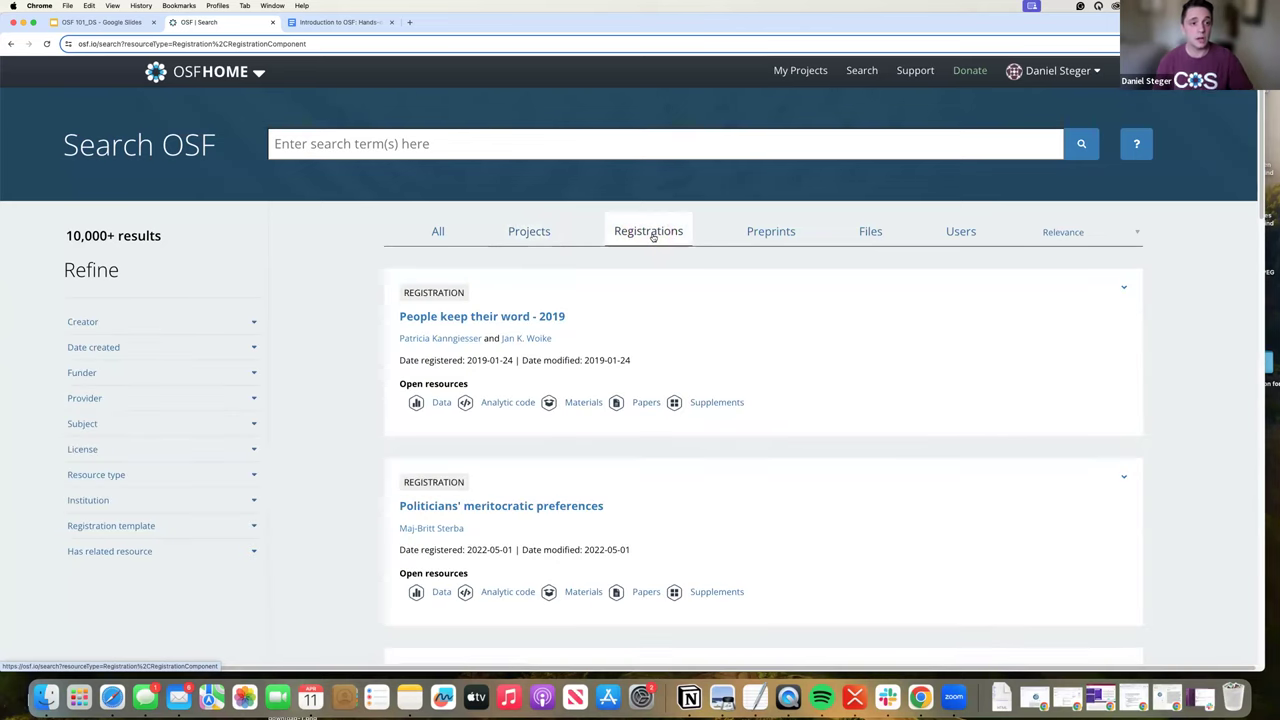
click(655, 234)
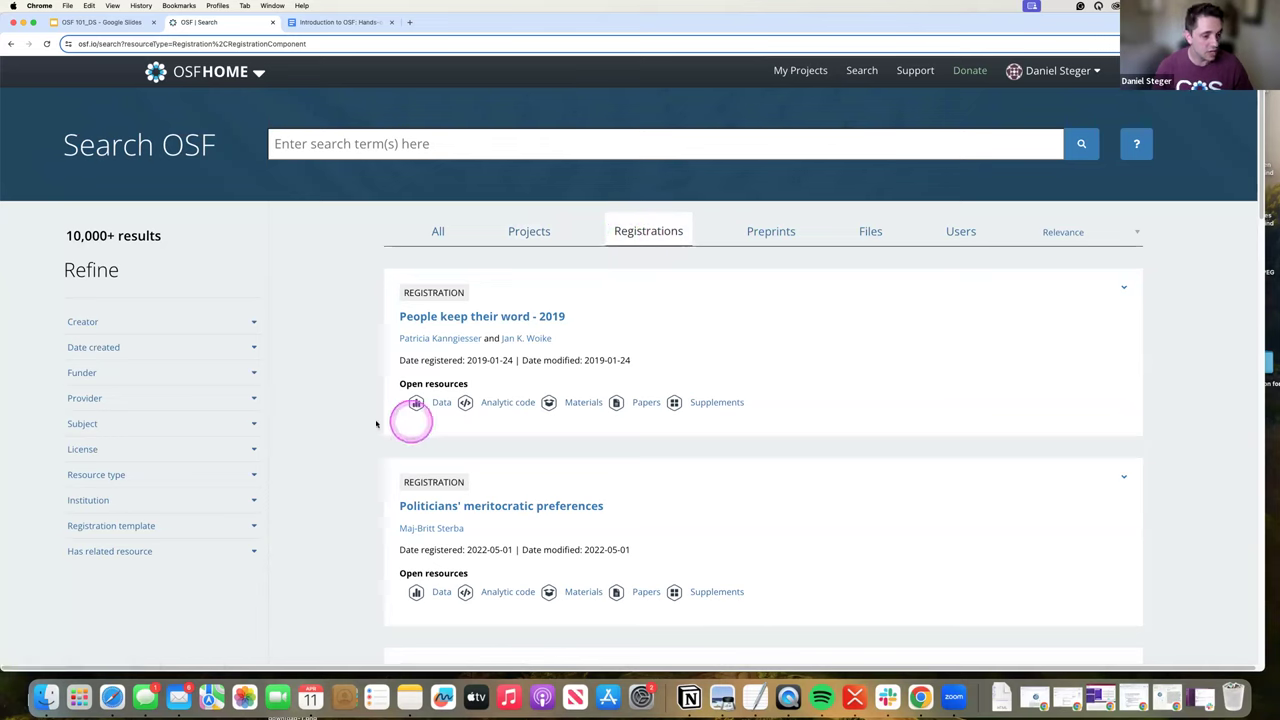
Filter the registrations by the subjects Psychology and Clinical Psychology
click(252, 430)
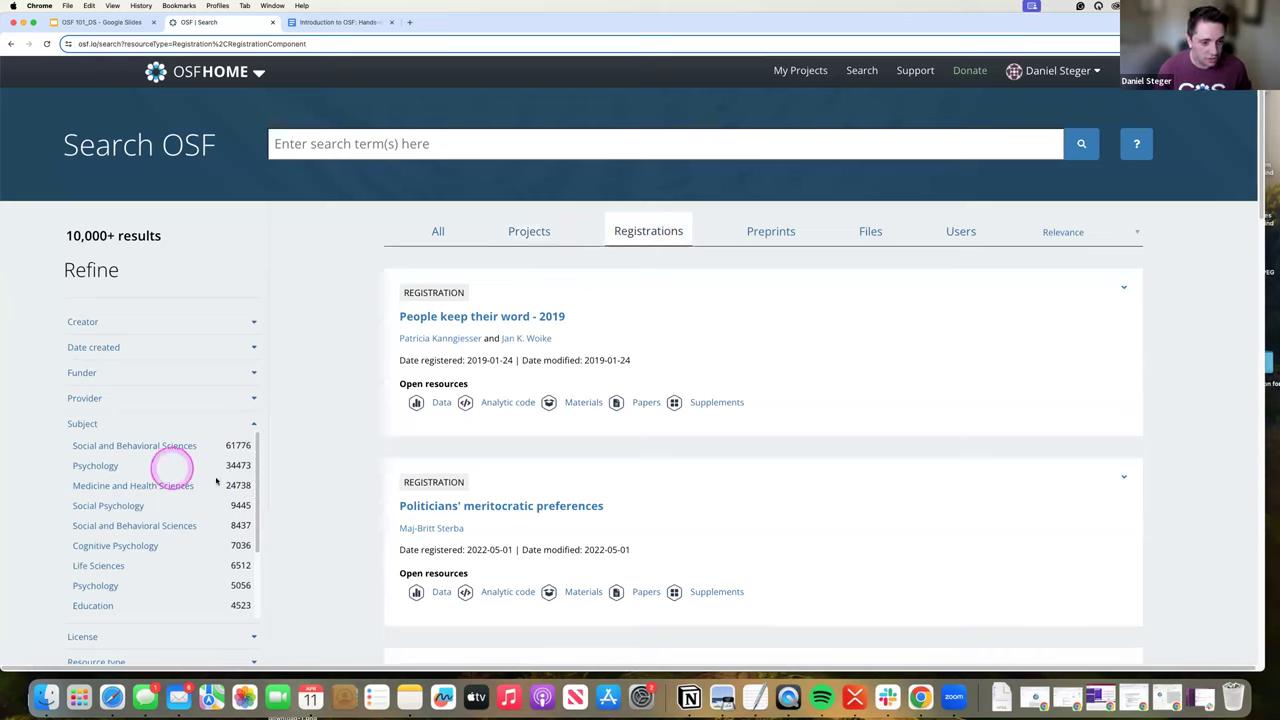
click(100, 465)
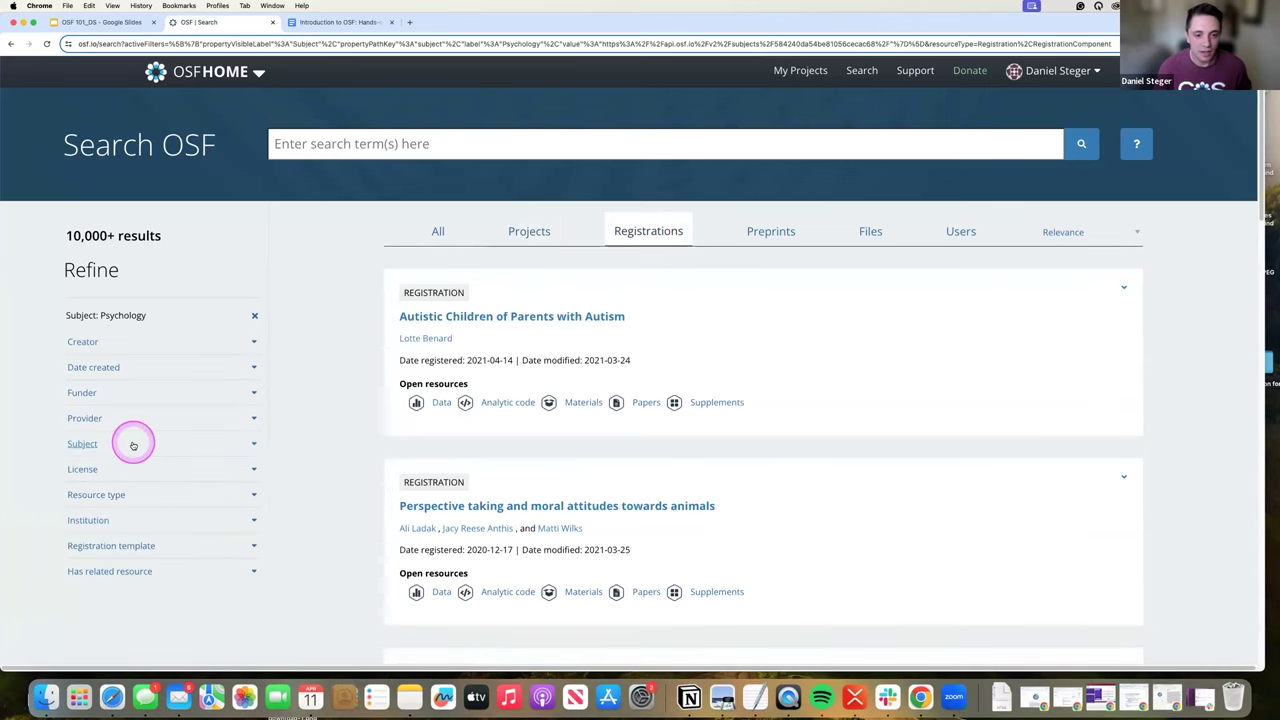
click(253, 447)
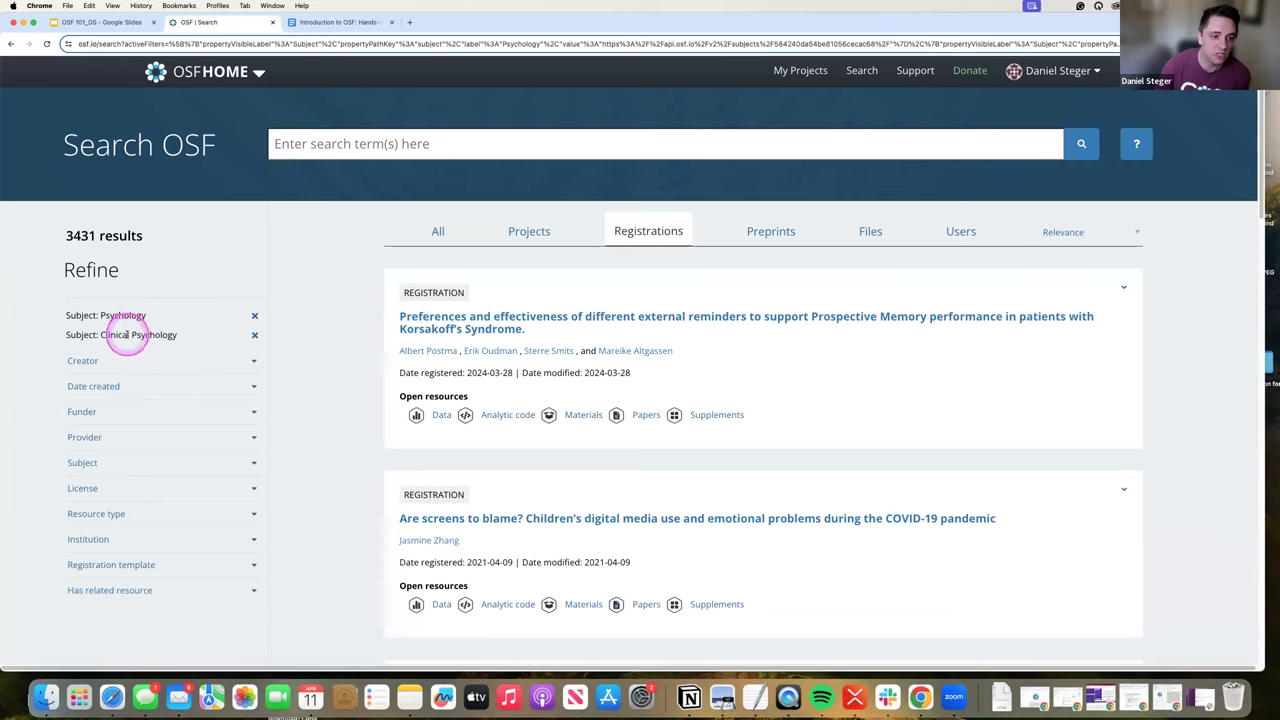
click(465, 138)
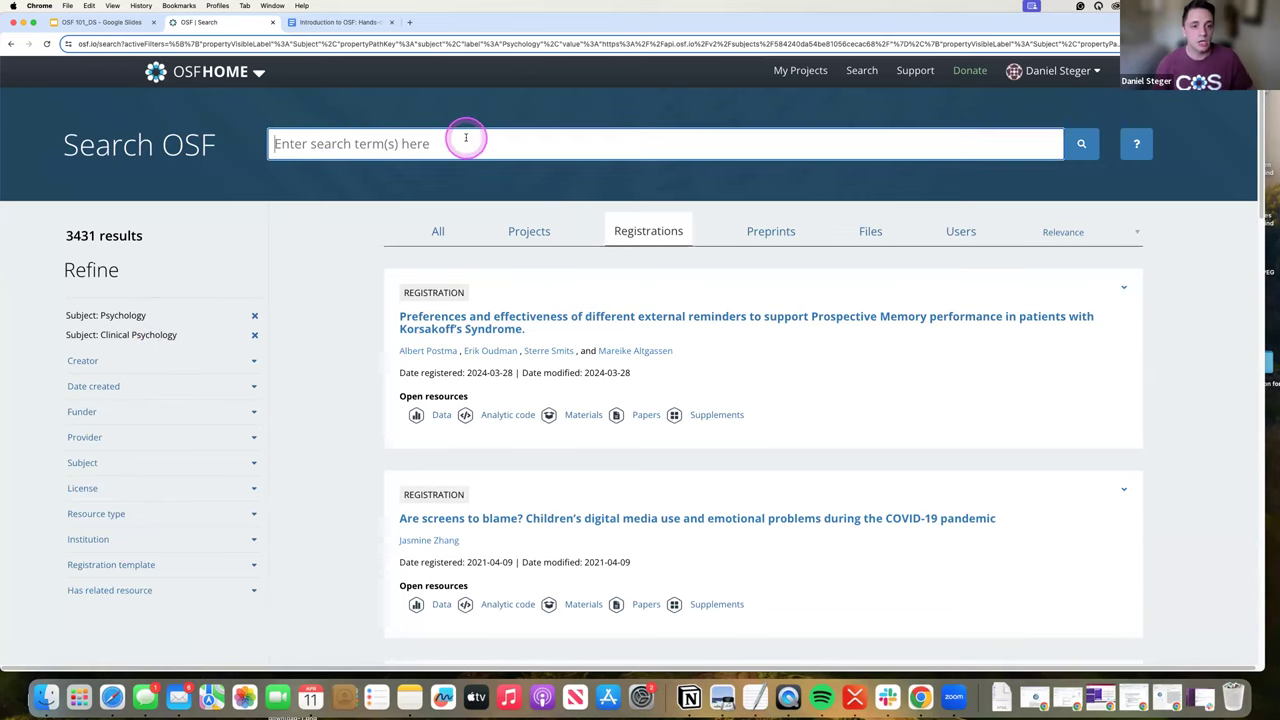
Search the filtered registrations for 'autism', narrowing the results to 129
text(autism)
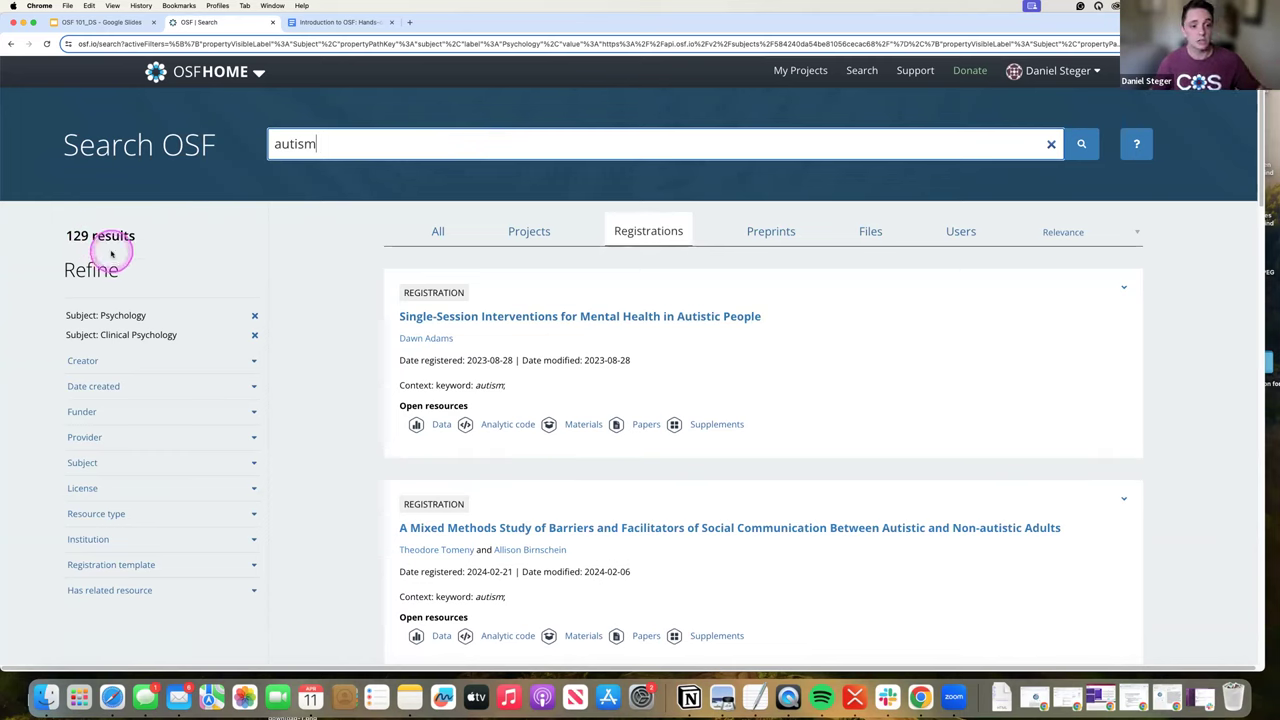
click(308, 145)
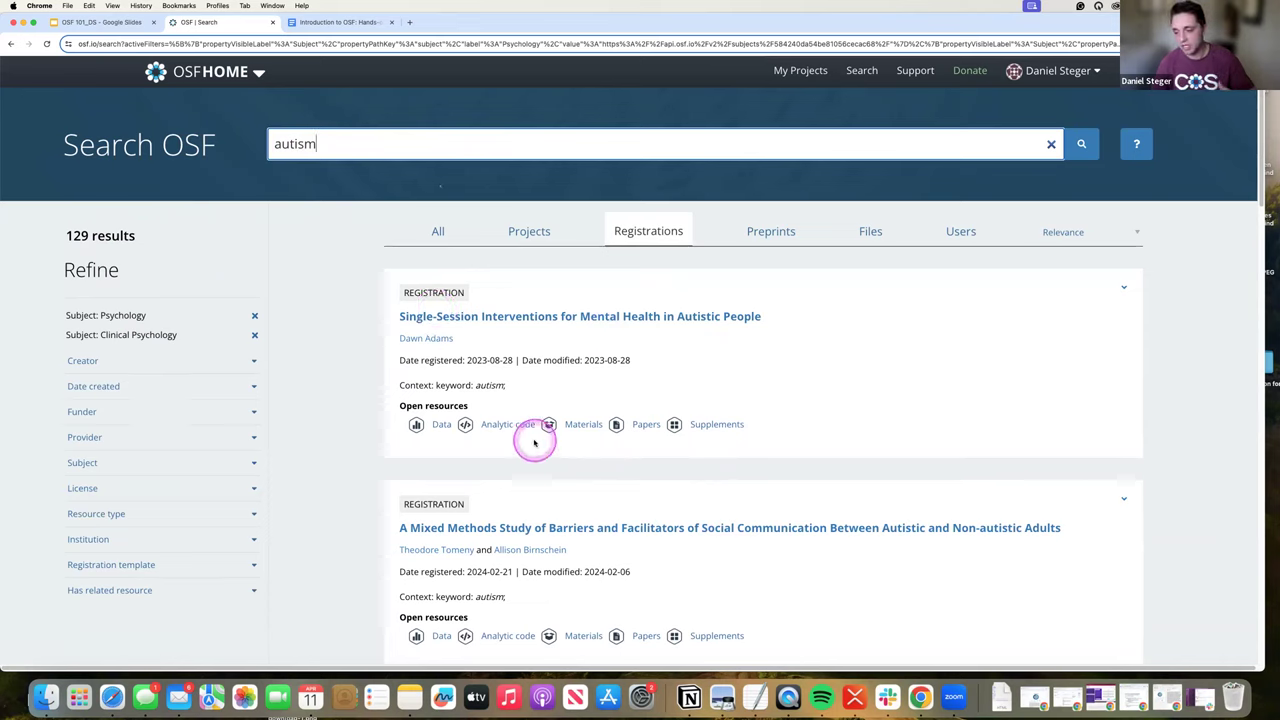
click(460, 45)
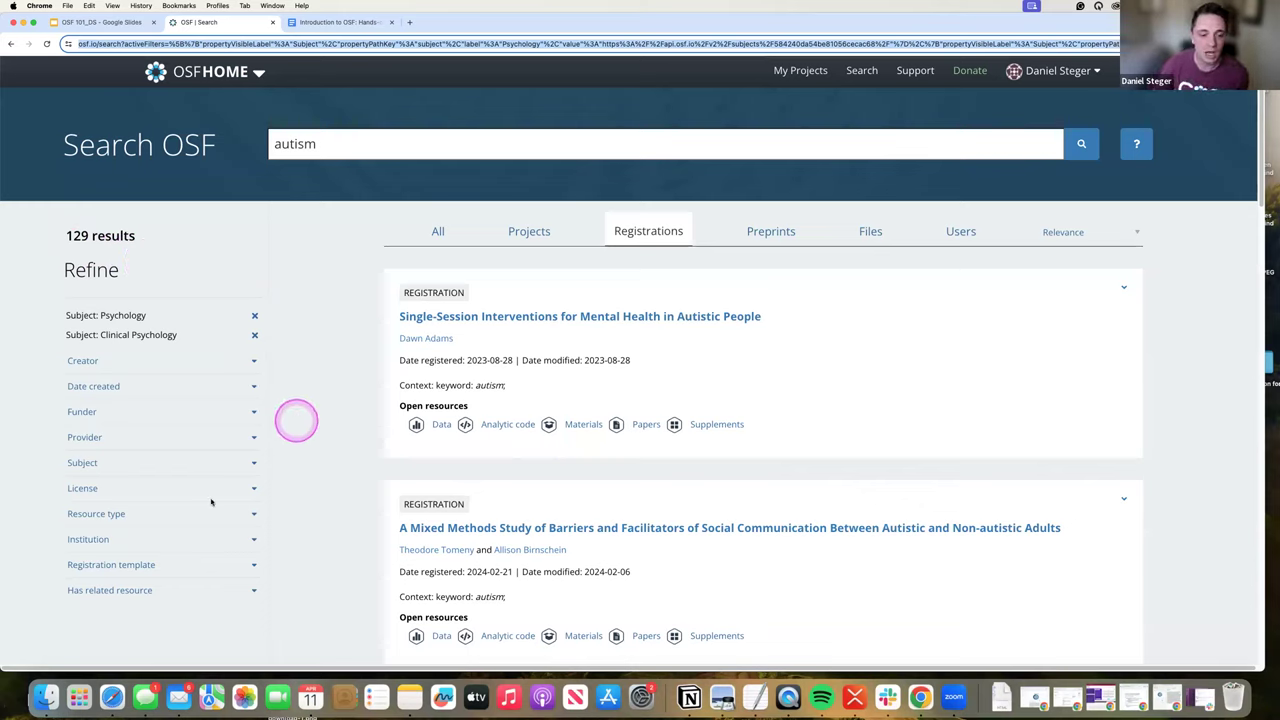
Remove the Clinical Psychology and Psychology filters and filter by Has related resource: Data
click(254, 335)
click(255, 318)
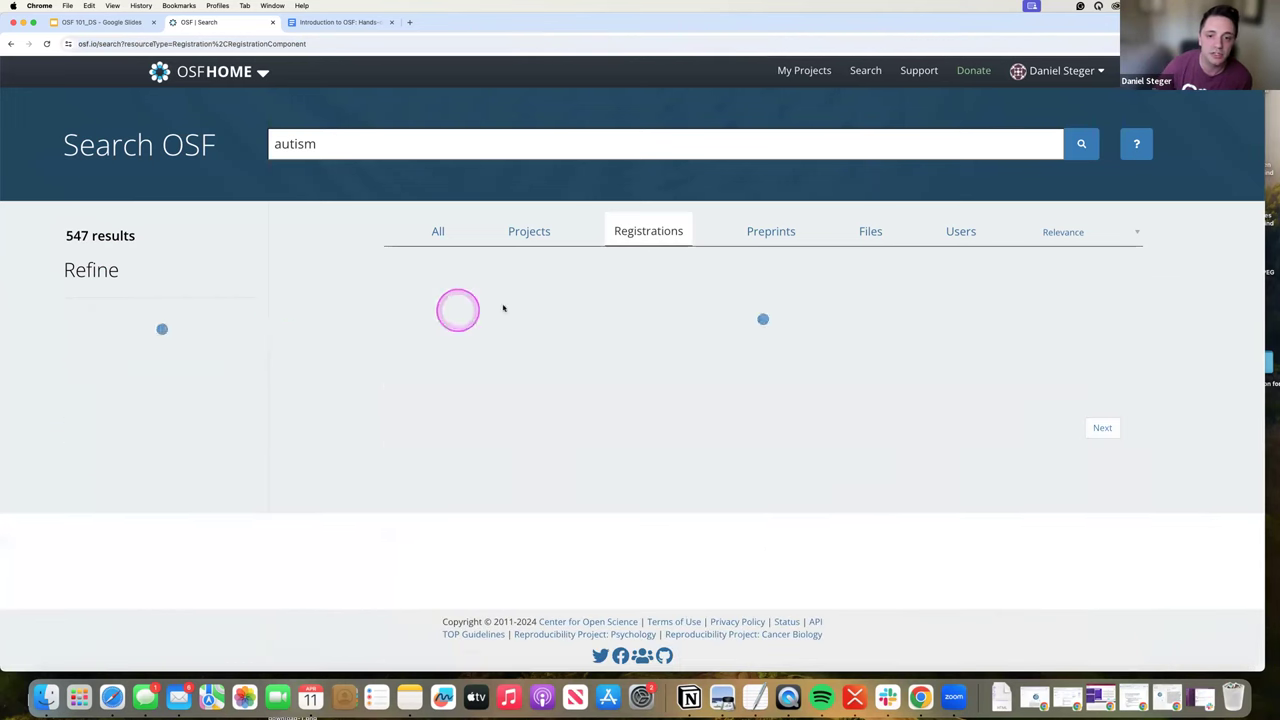
click(231, 553)
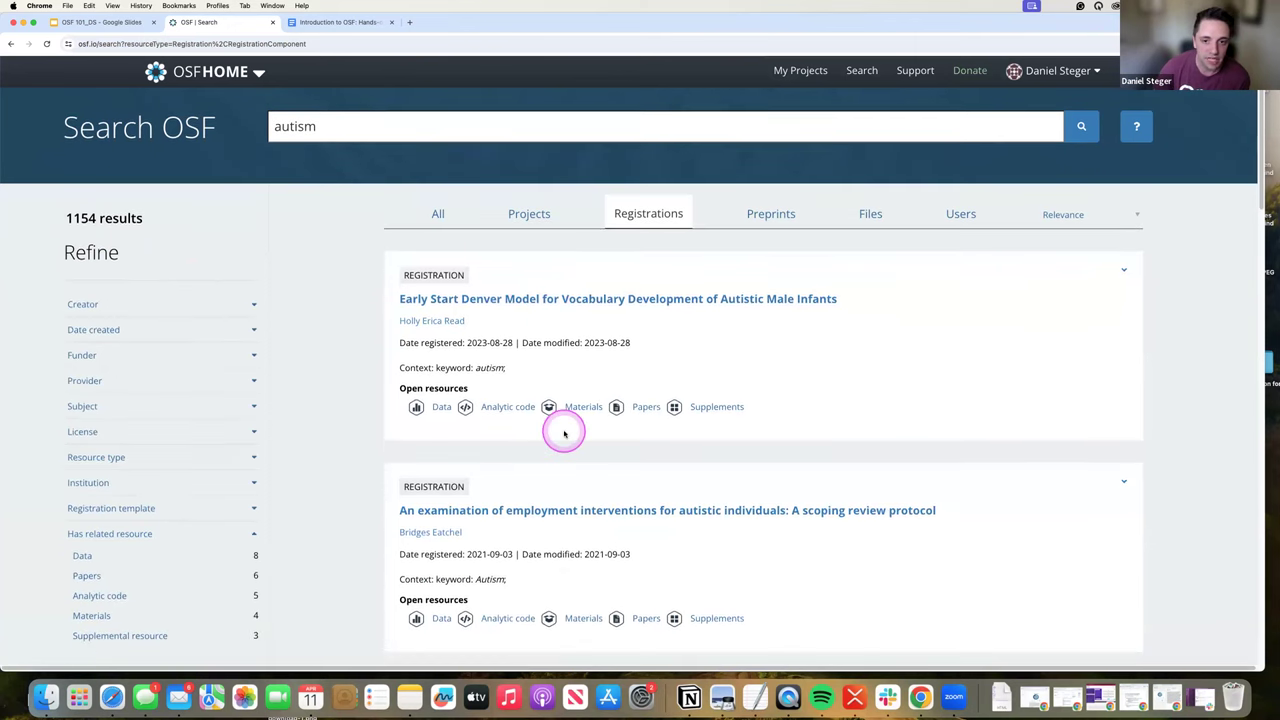
scroll(563, 428, down, 5)
scroll(606, 440, up, 1)
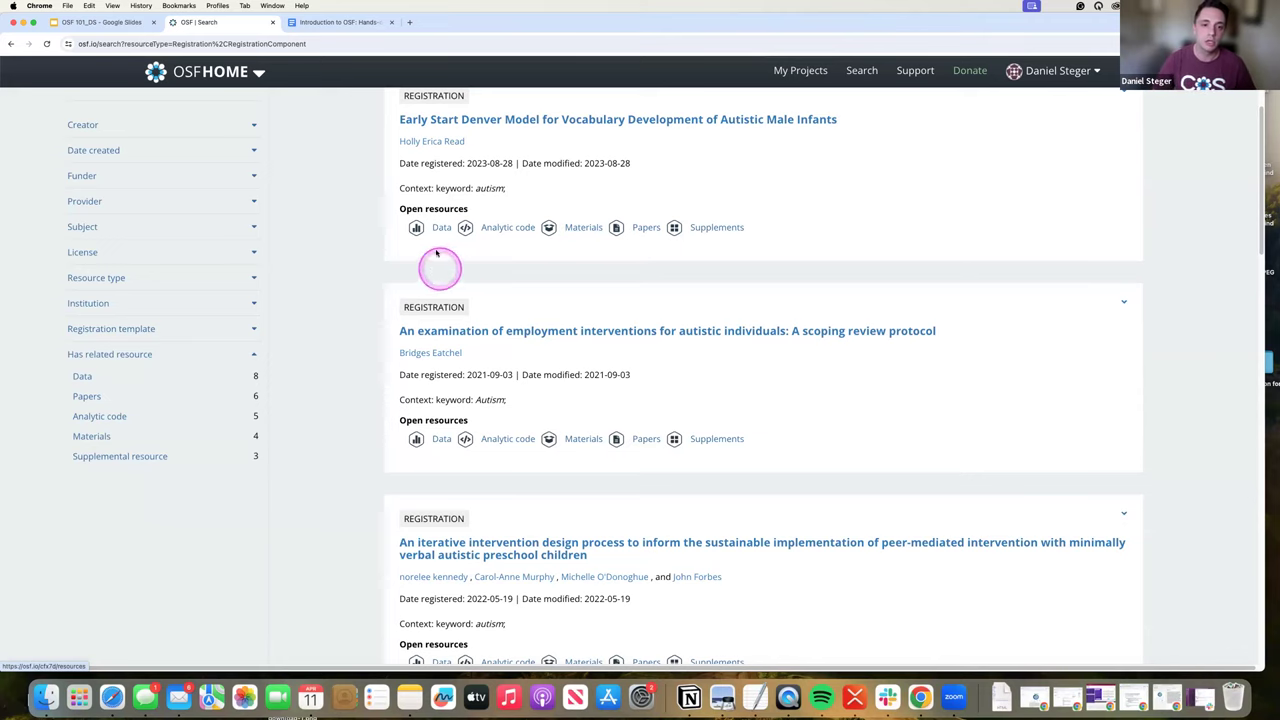
click(86, 377)
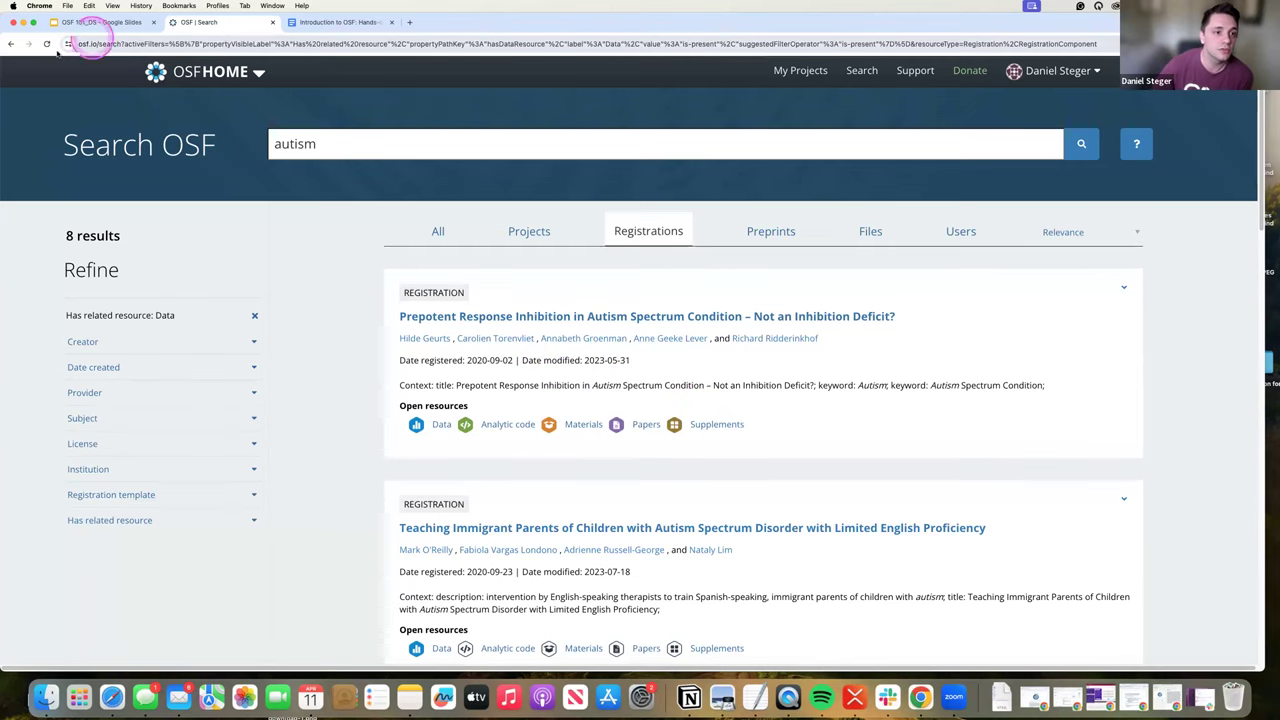
Return to the Google Slides Topics slide and advance it to Research Planning
click(193, 76)
click(110, 22)
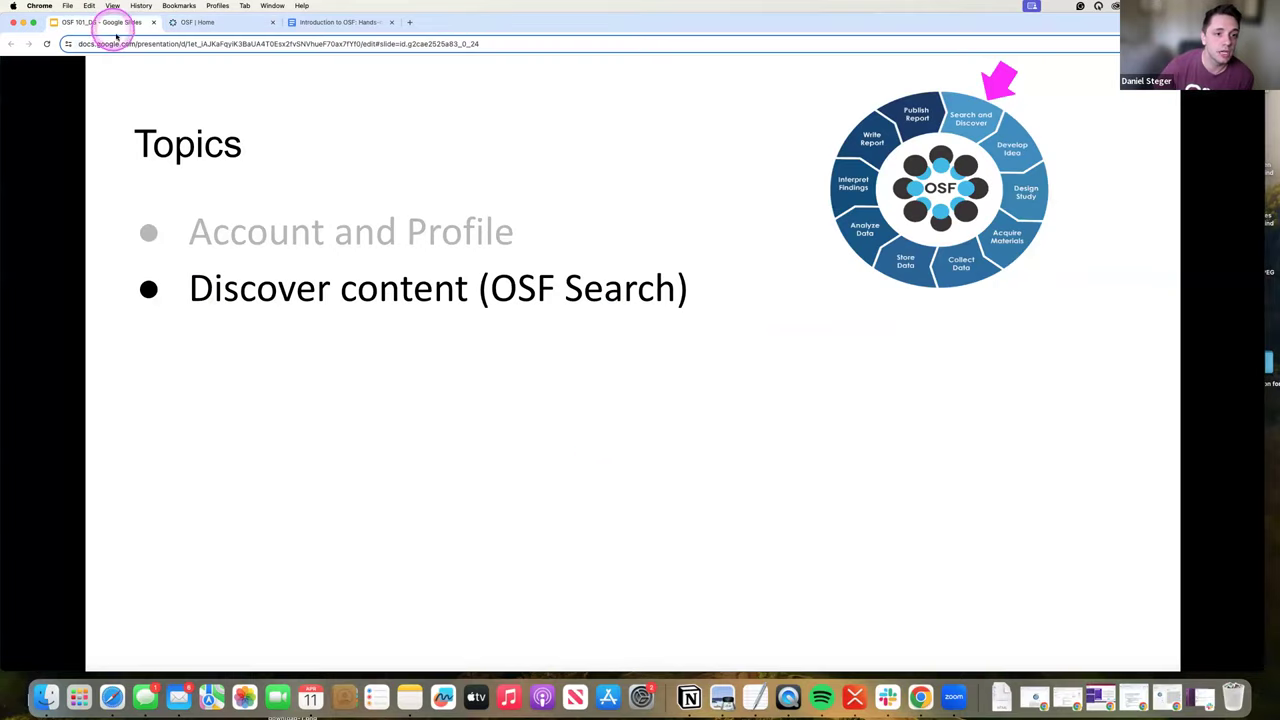
click(589, 352)
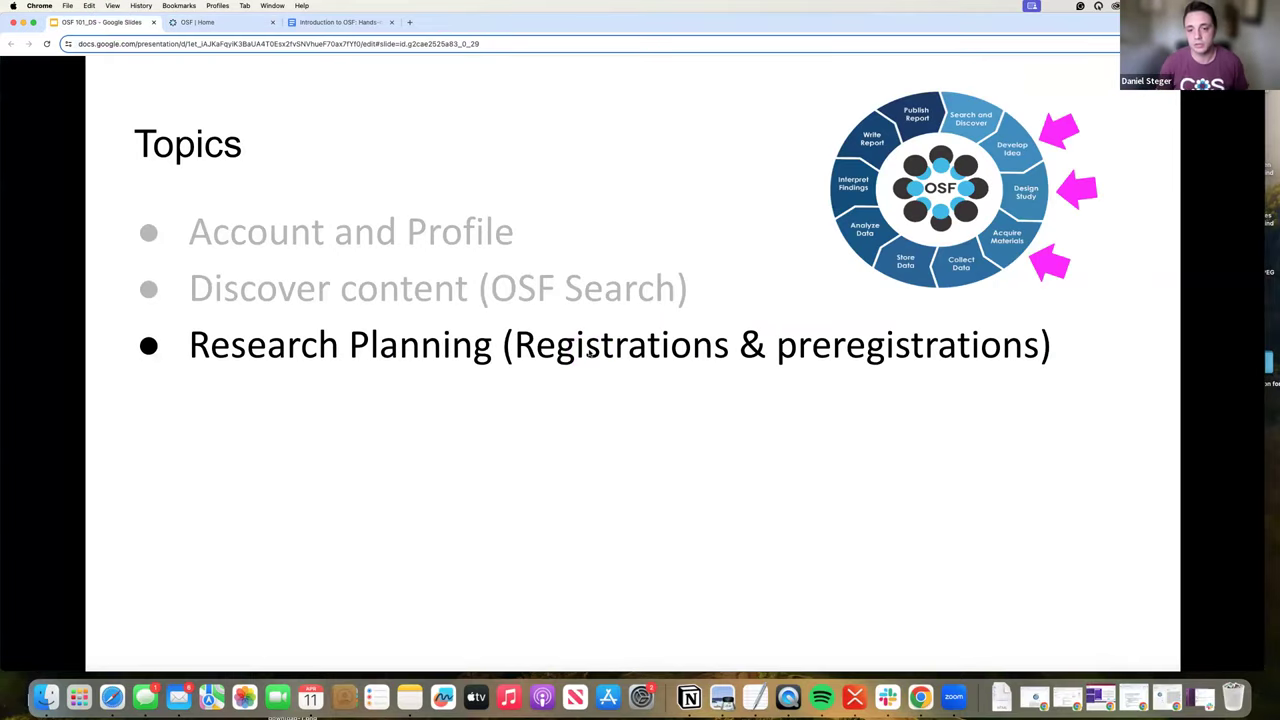
click(591, 352)
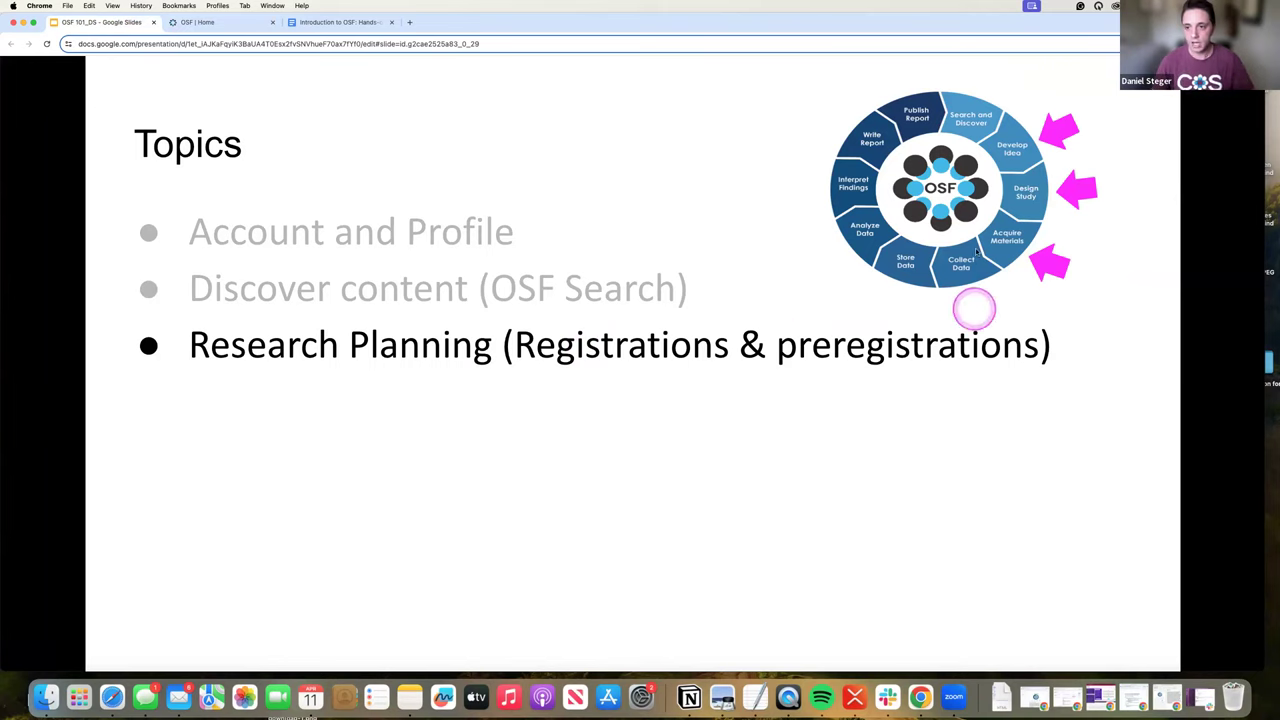
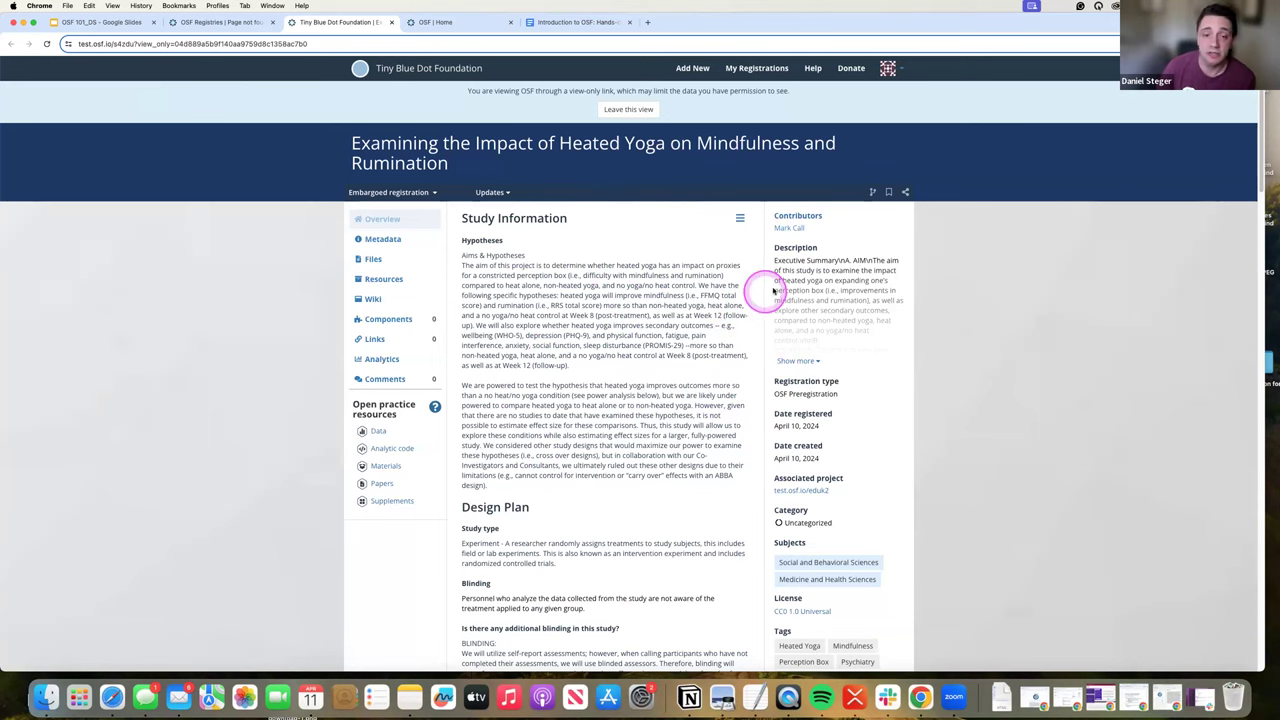
Close the heated yoga and Page not found tabs, leaving the Teaching Immigrant Parents registration open
click(245, 22)
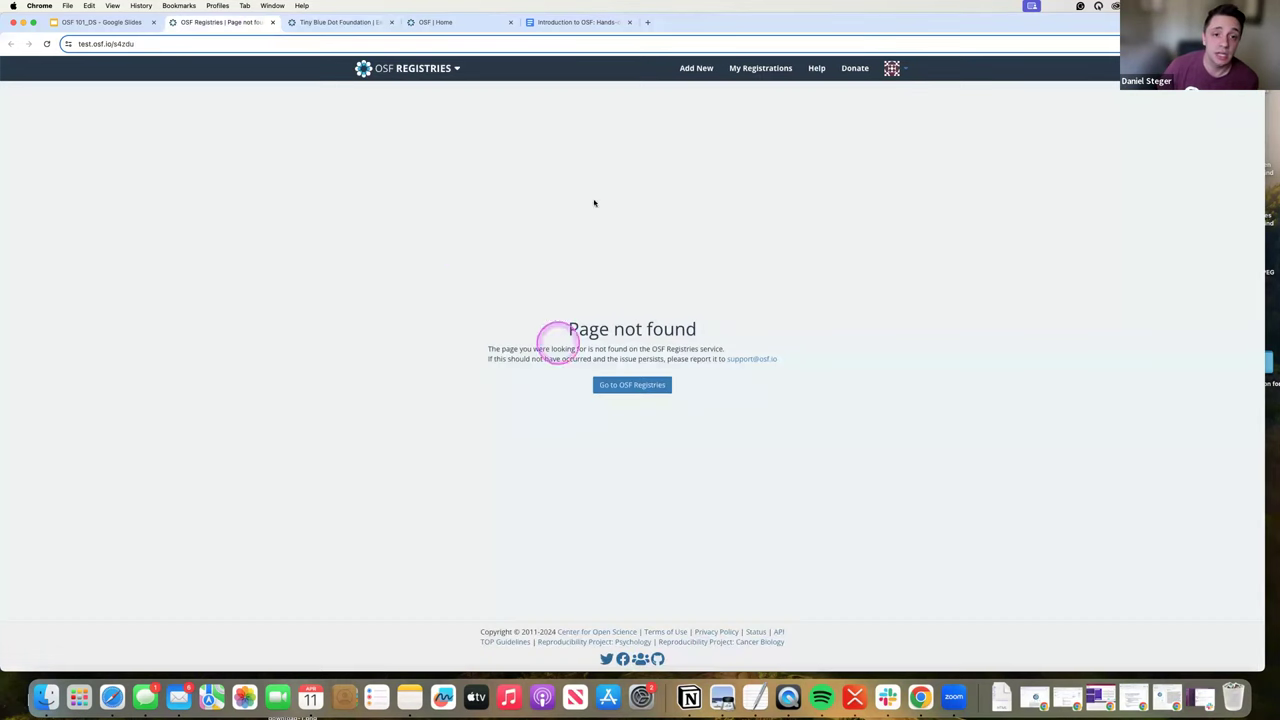
click(340, 22)
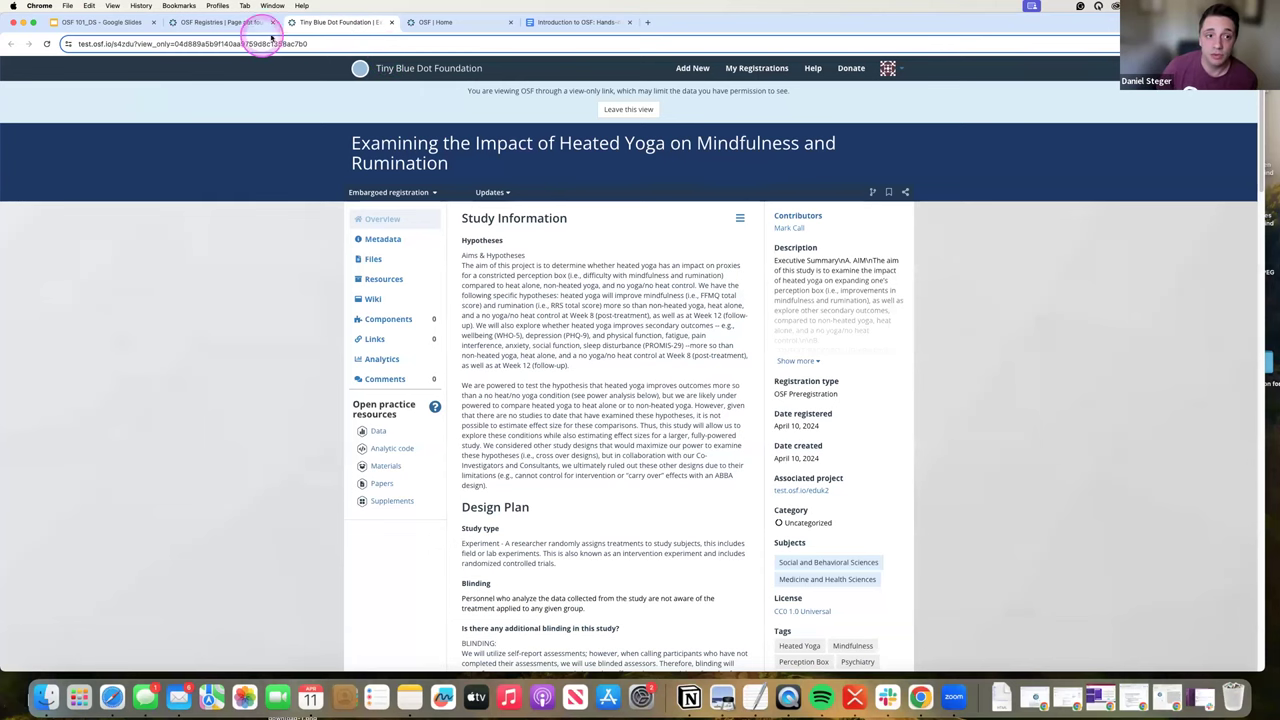
click(391, 22)
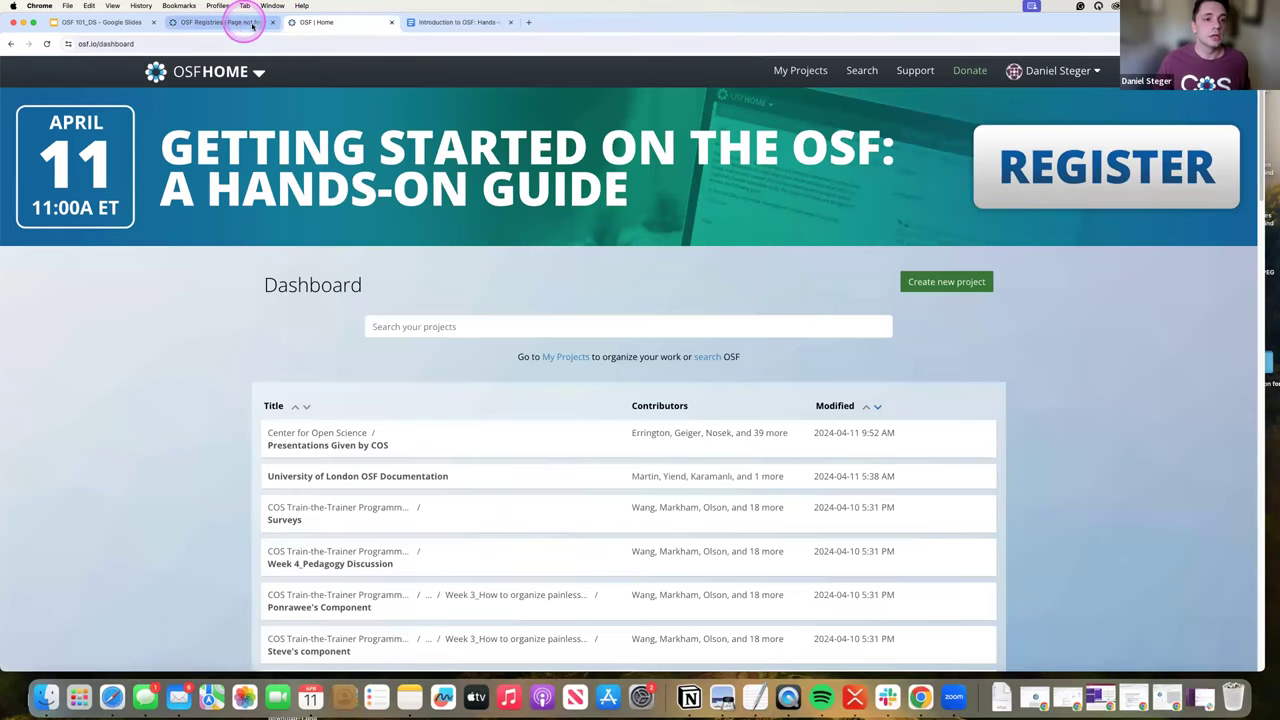
click(255, 22)
click(271, 22)
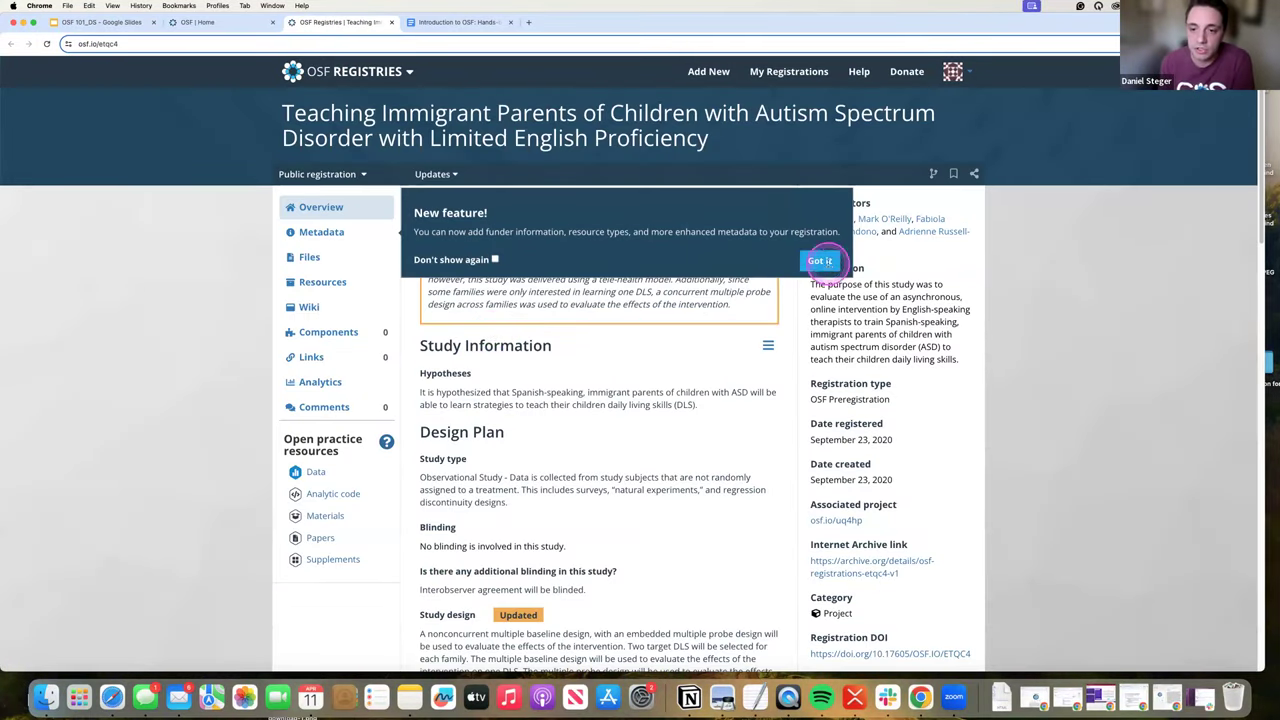
Dismiss the New feature notice, view the Data resource with its DOI link, then return to Overview
click(820, 261)
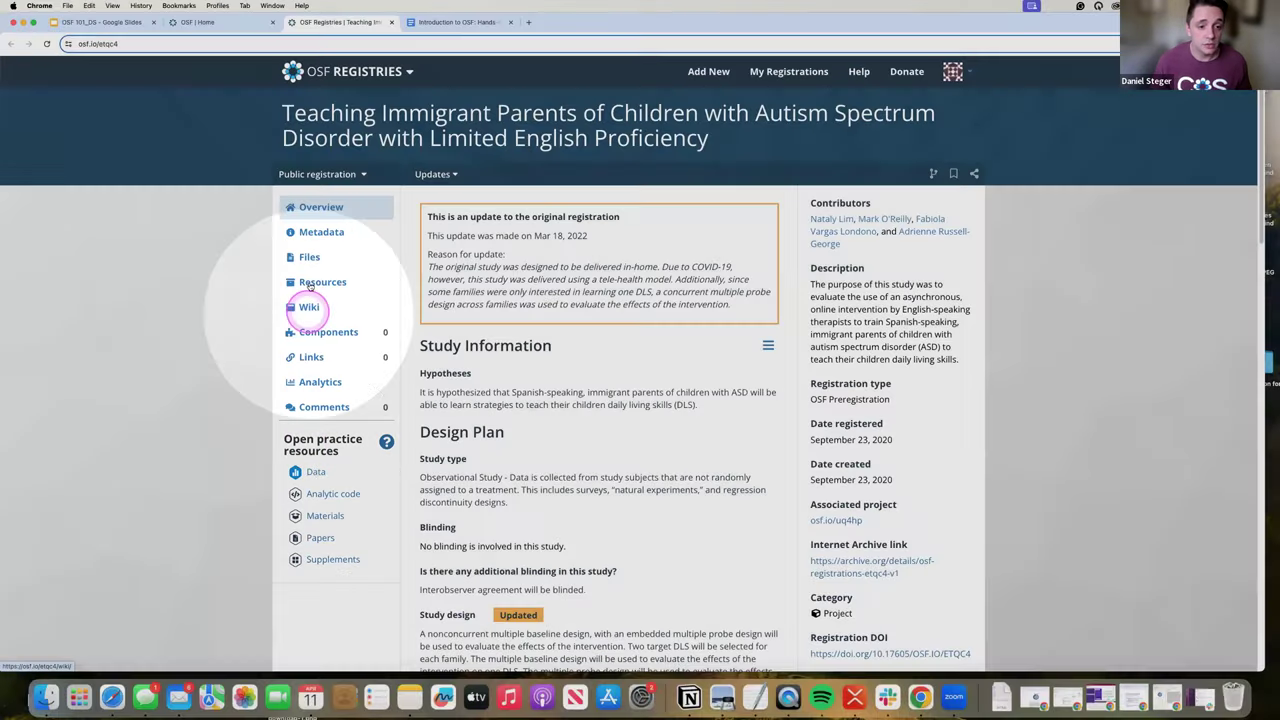
click(370, 277)
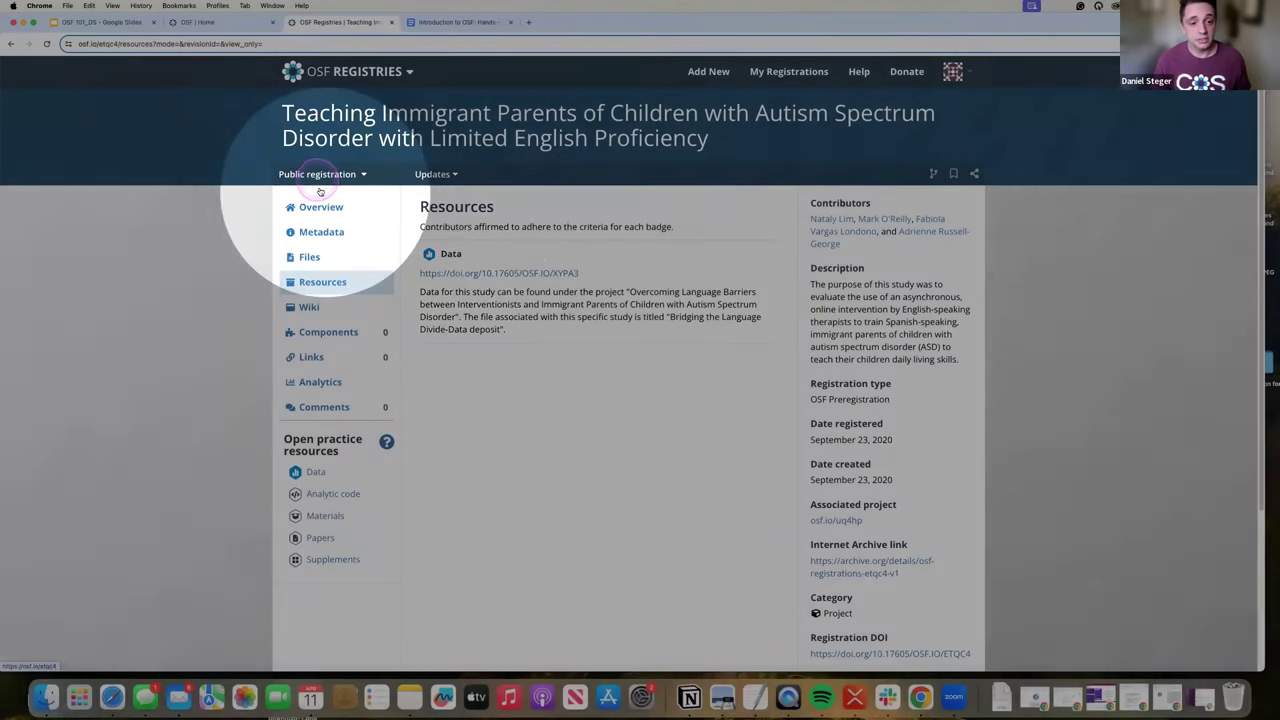
click(326, 210)
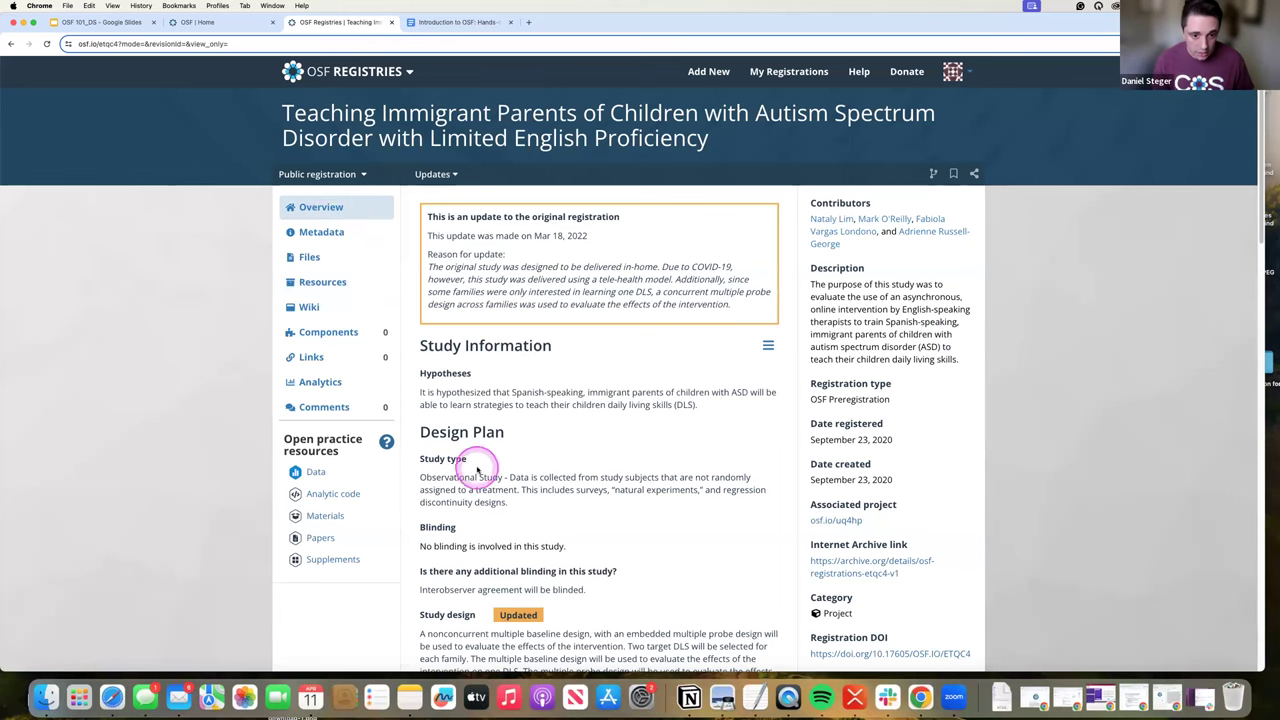
scroll(529, 457, down, 3)
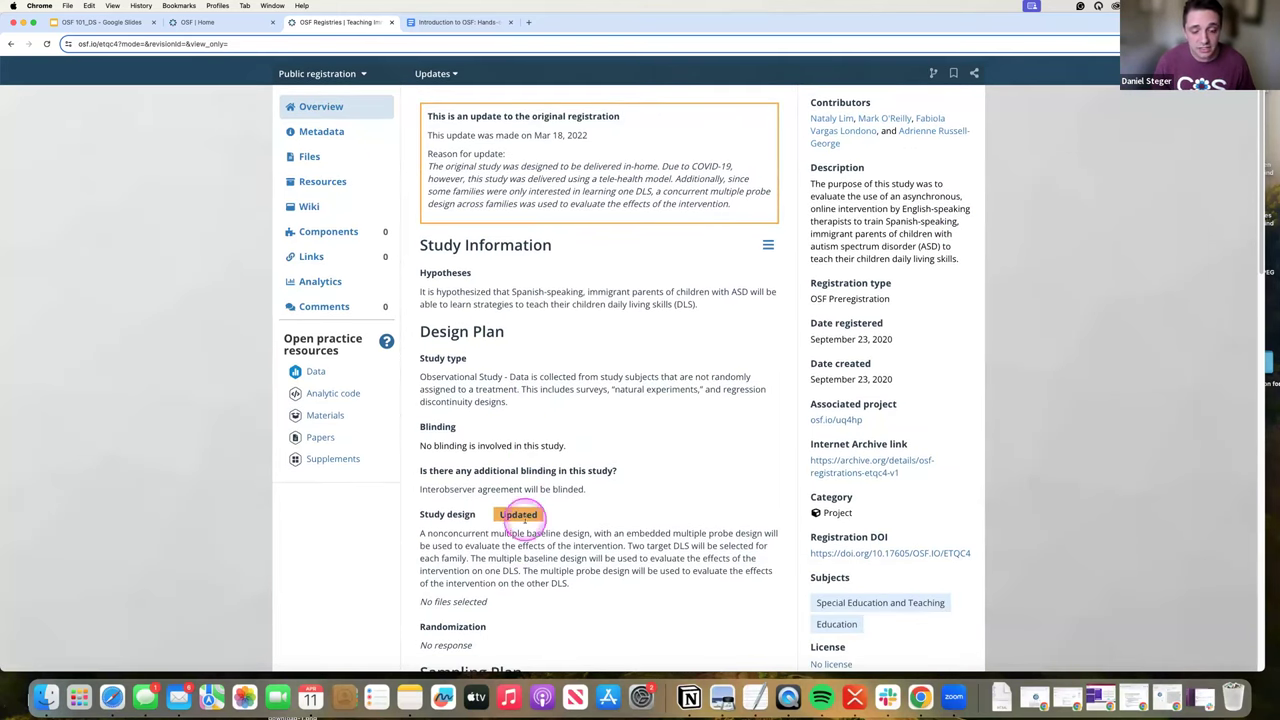
scroll(744, 494, up, 3)
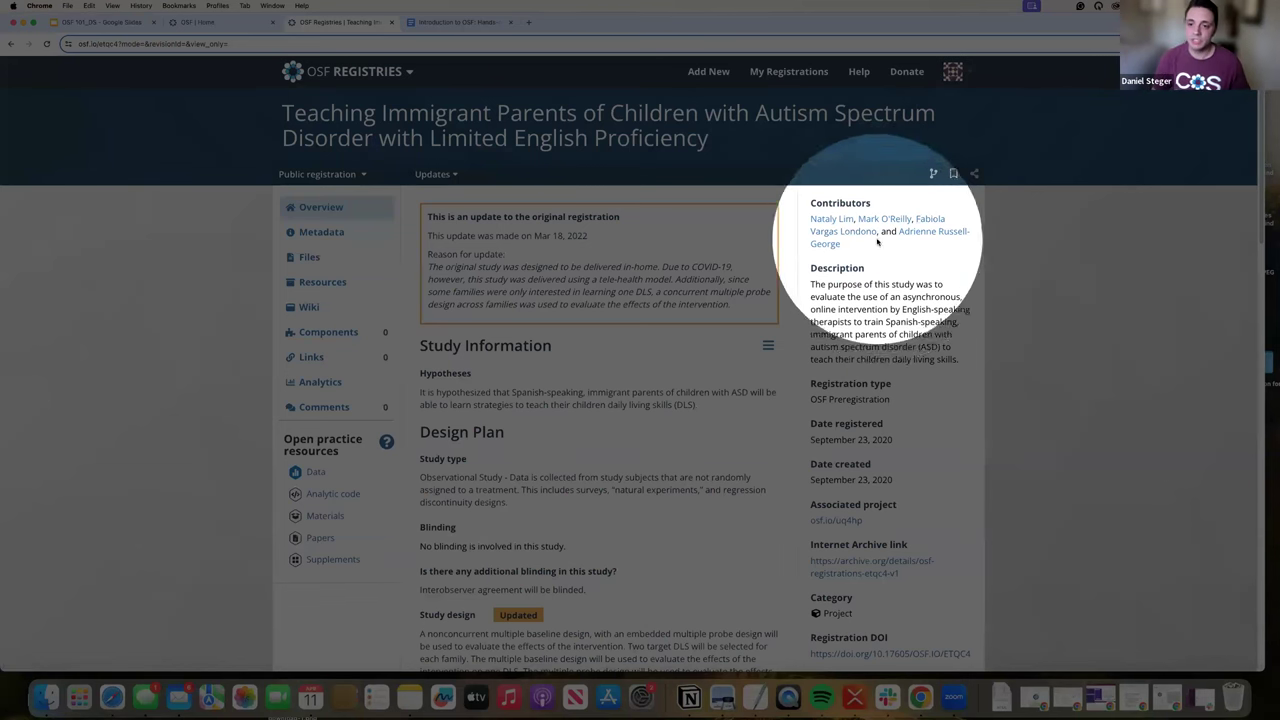
scroll(878, 440, down, 3)
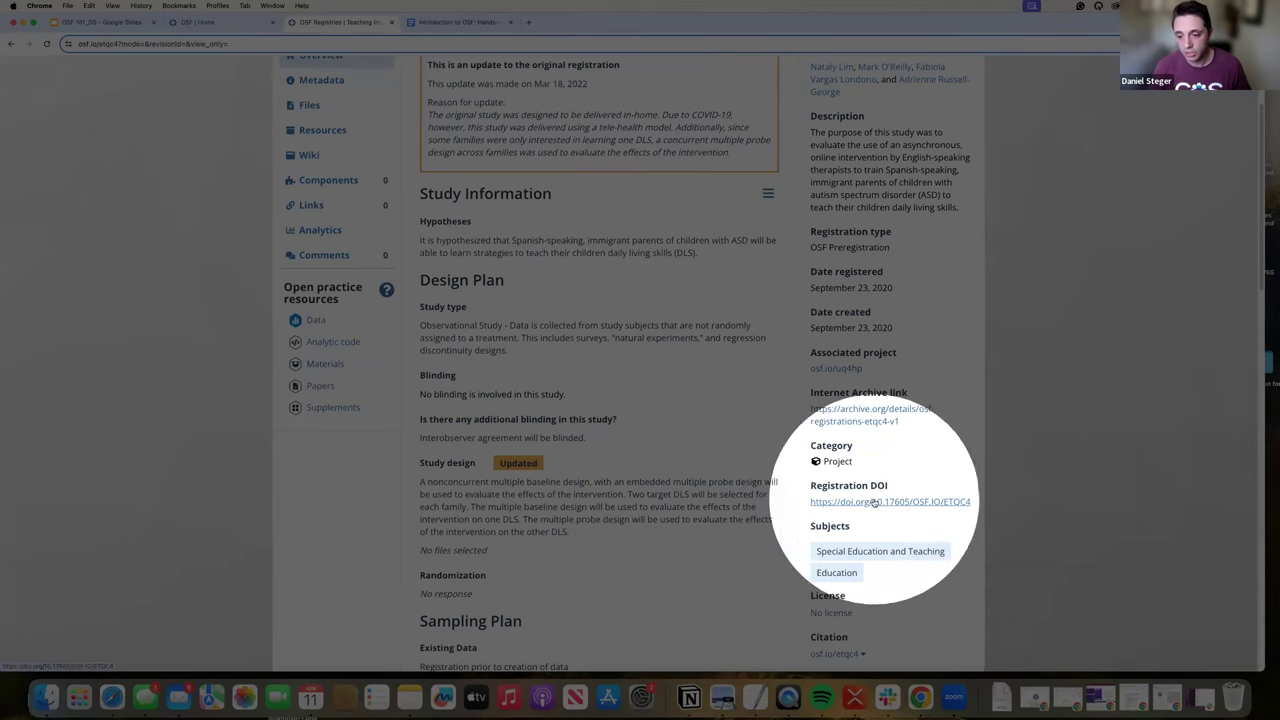
click(870, 502)
scroll(846, 548, down, 2)
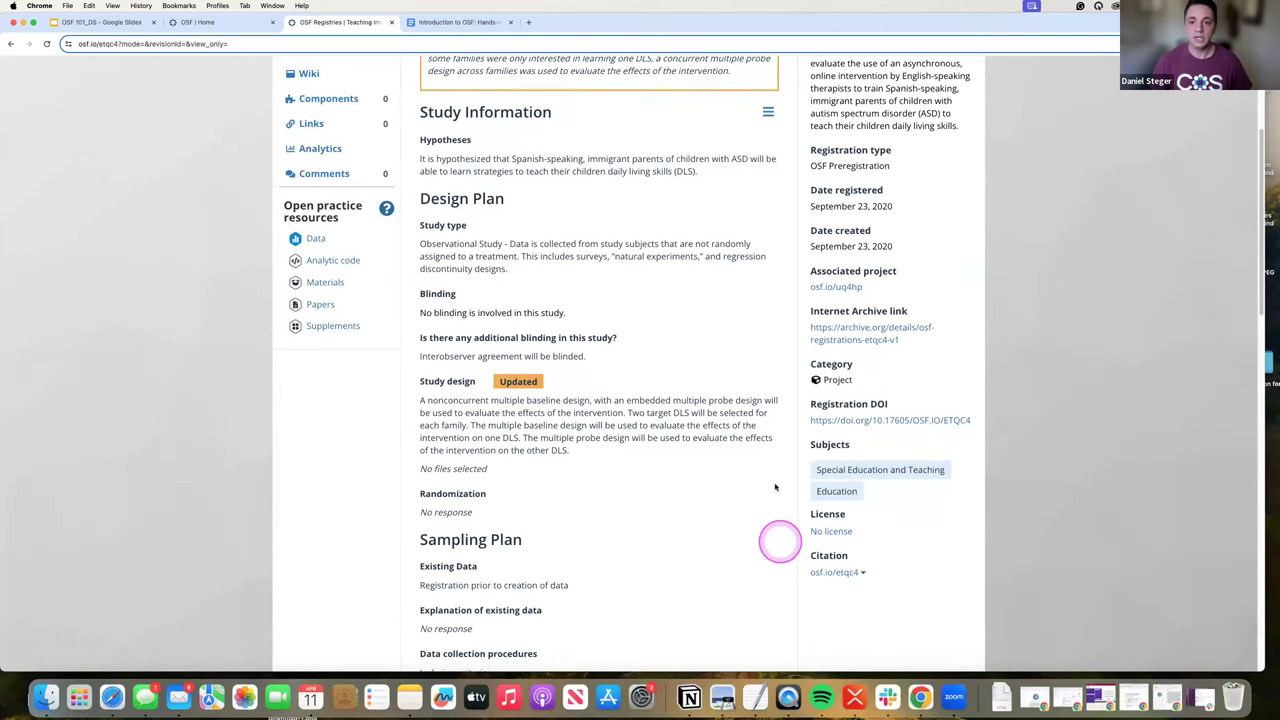
scroll(775, 487, up, 3)
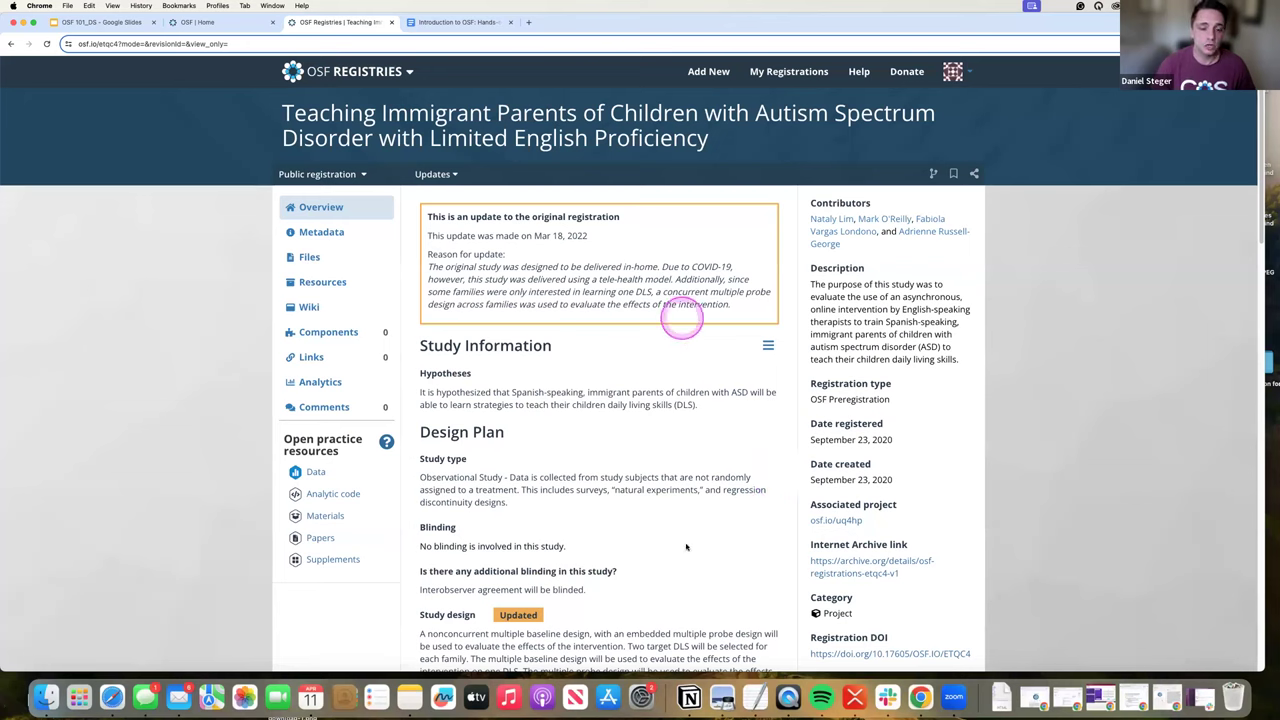
click(452, 174)
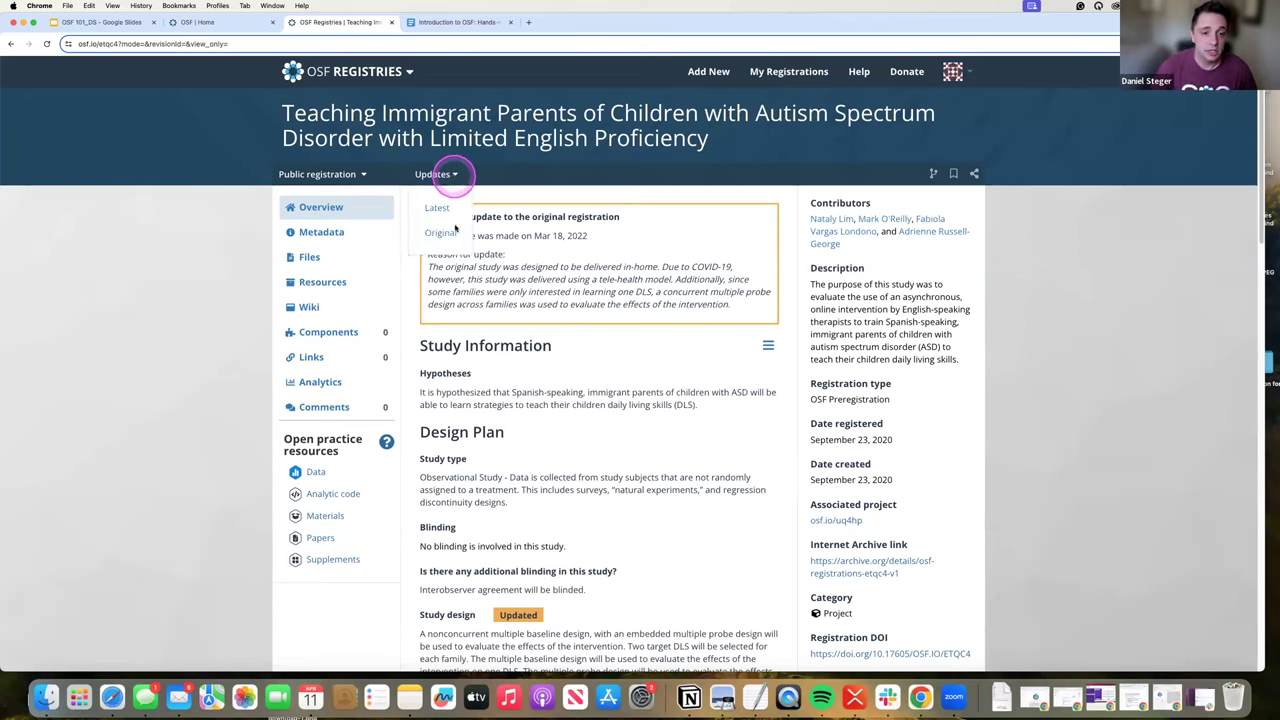
click(449, 233)
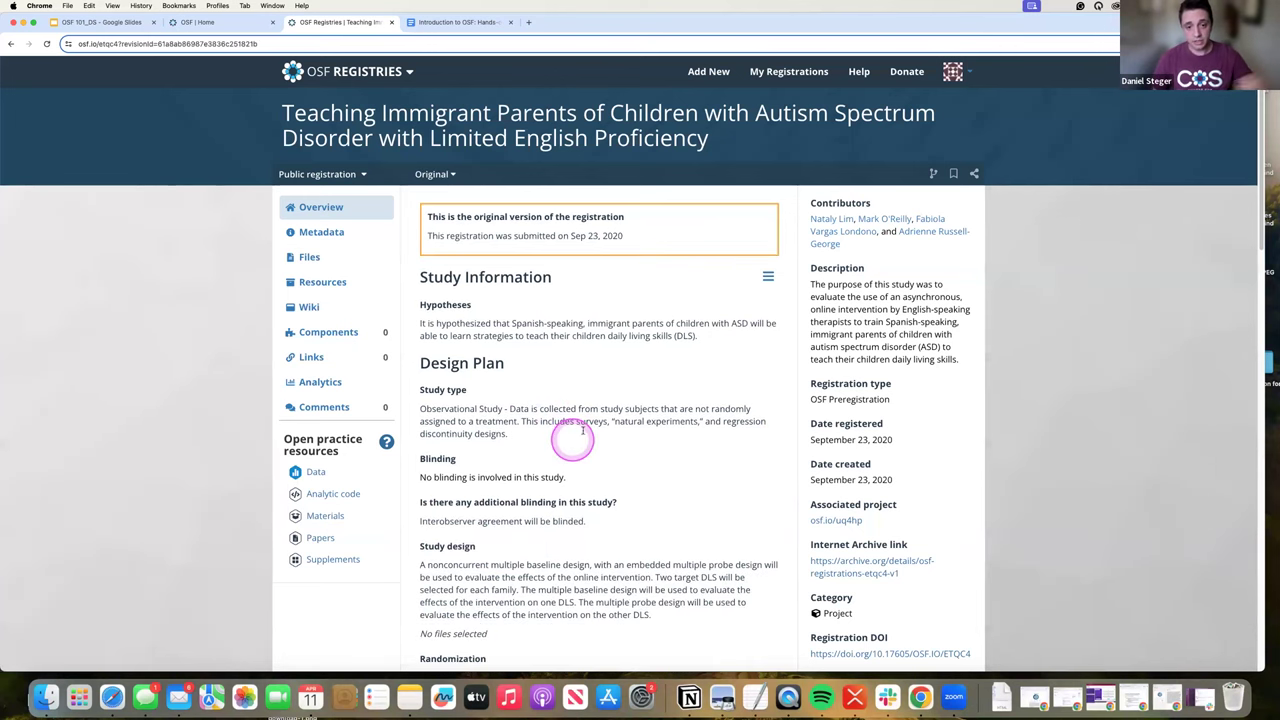
scroll(580, 460, down, 15)
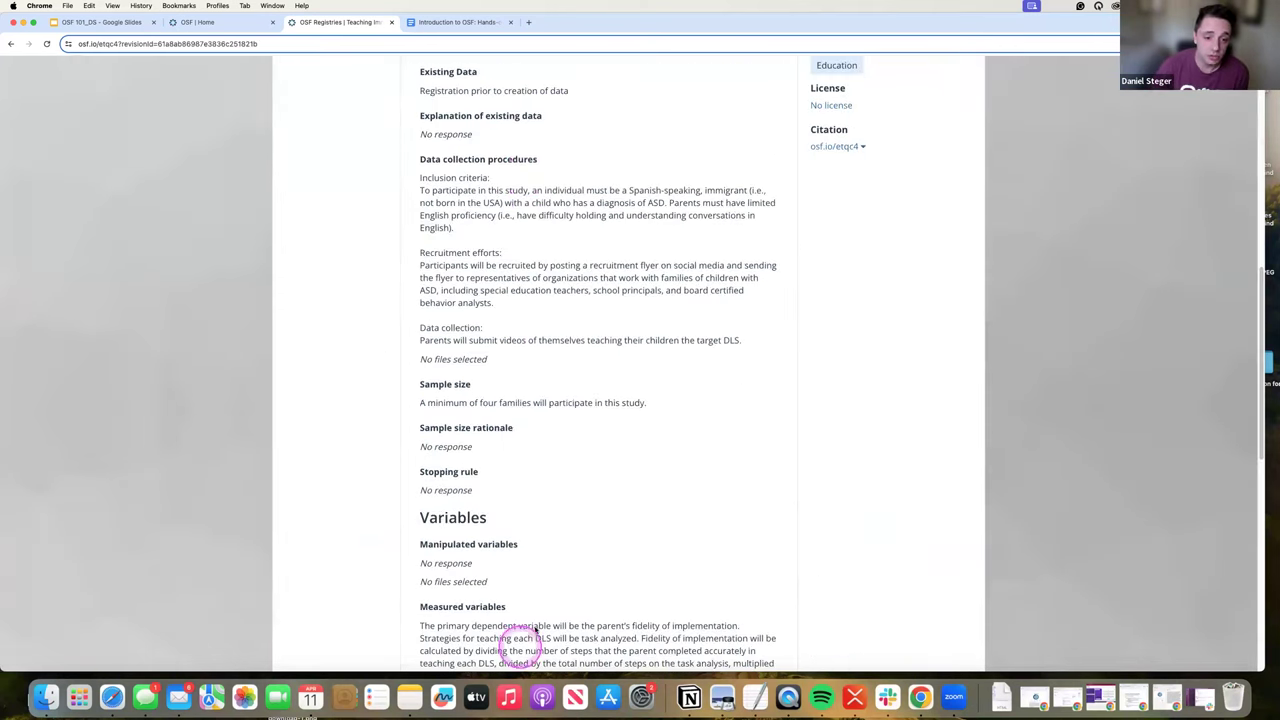
scroll(480, 450, up, 15)
click(443, 176)
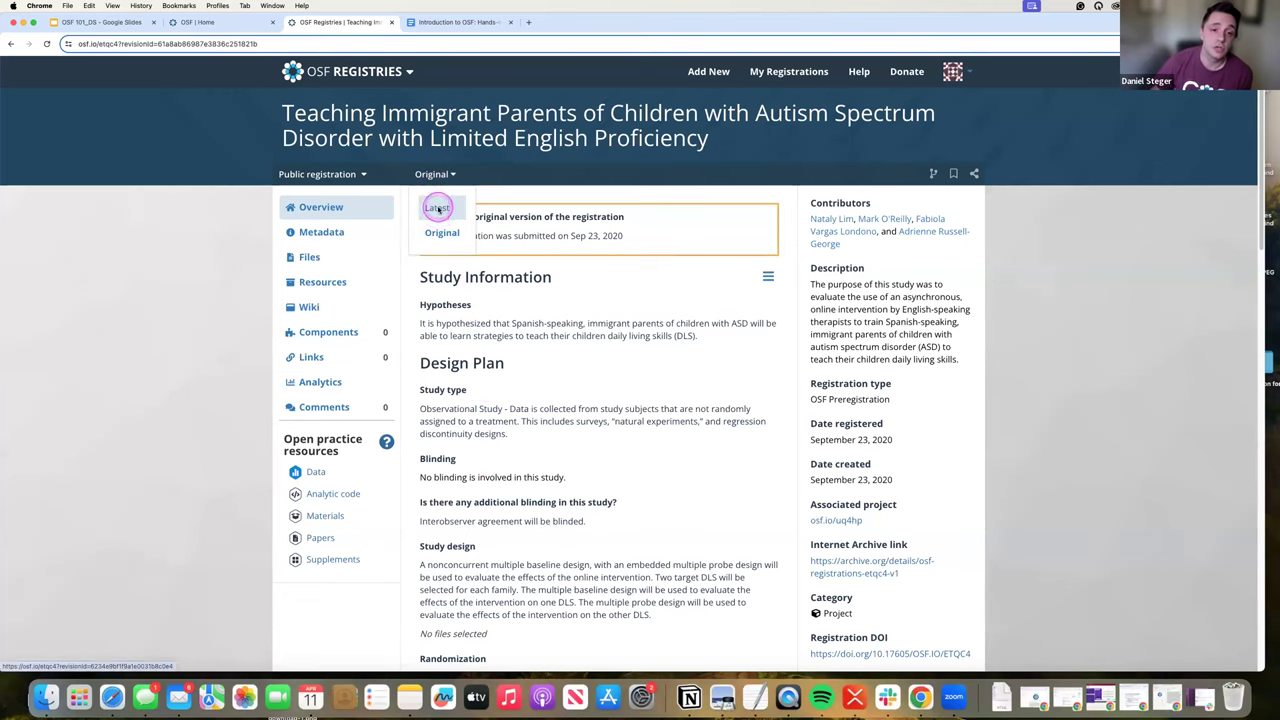
click(436, 206)
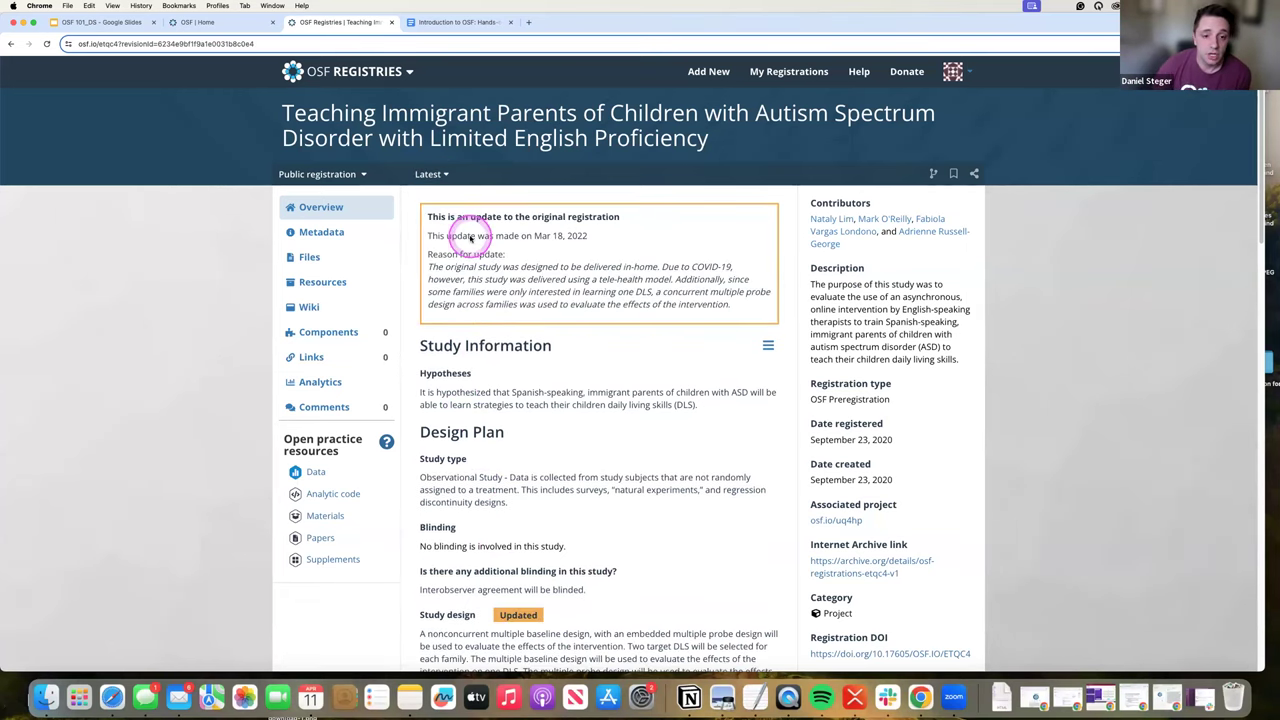
scroll(529, 443, down, 3)
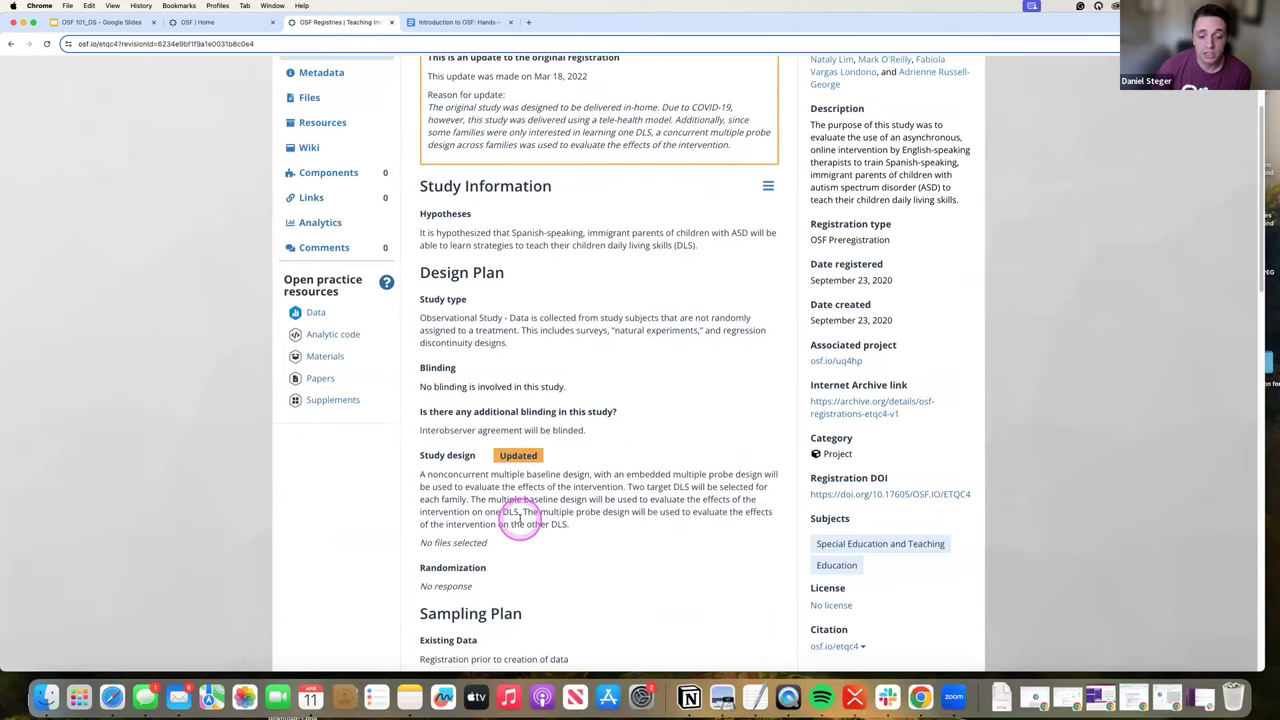
scroll(520, 520, up, 3)
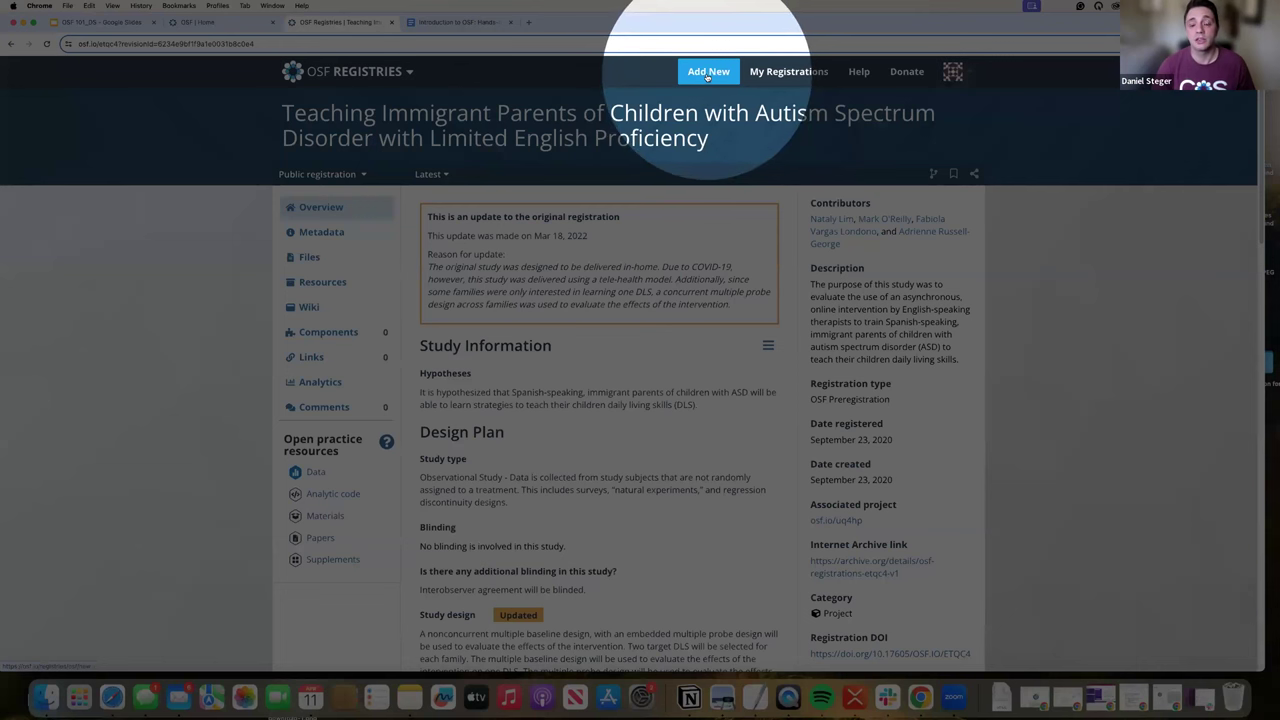
Start a new registration, declining to base it on an existing project
click(707, 72)
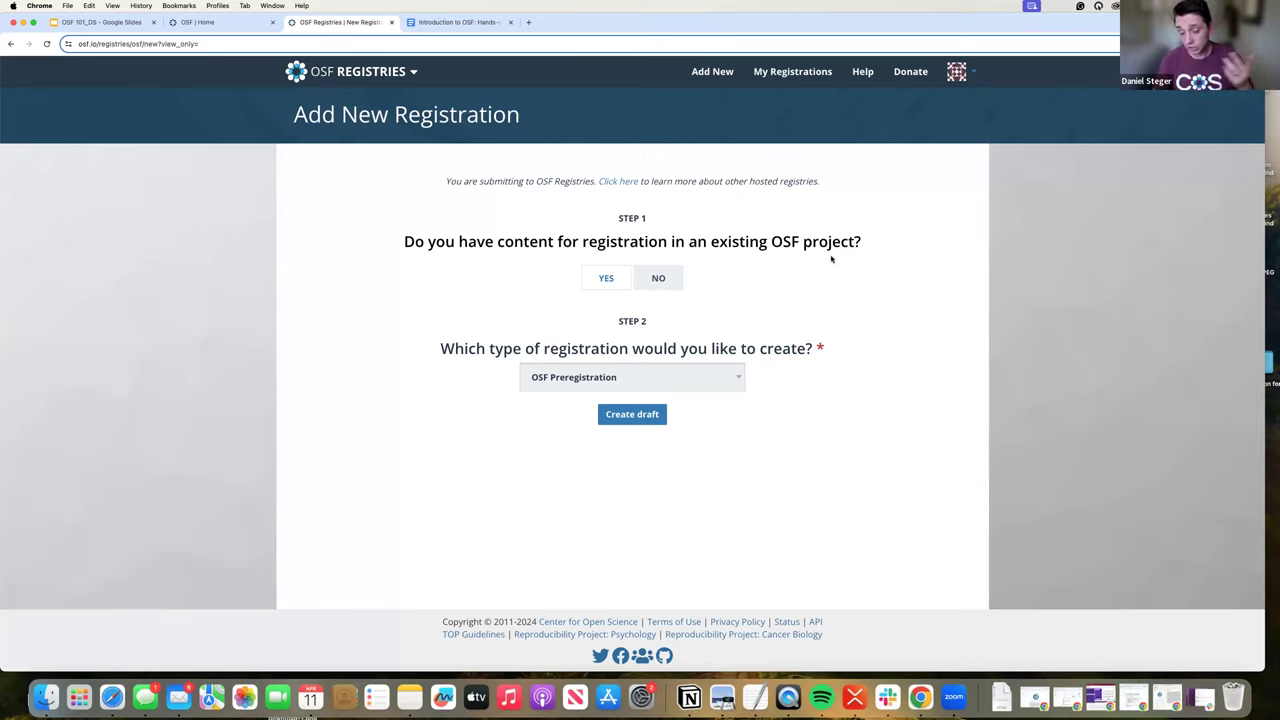
click(608, 279)
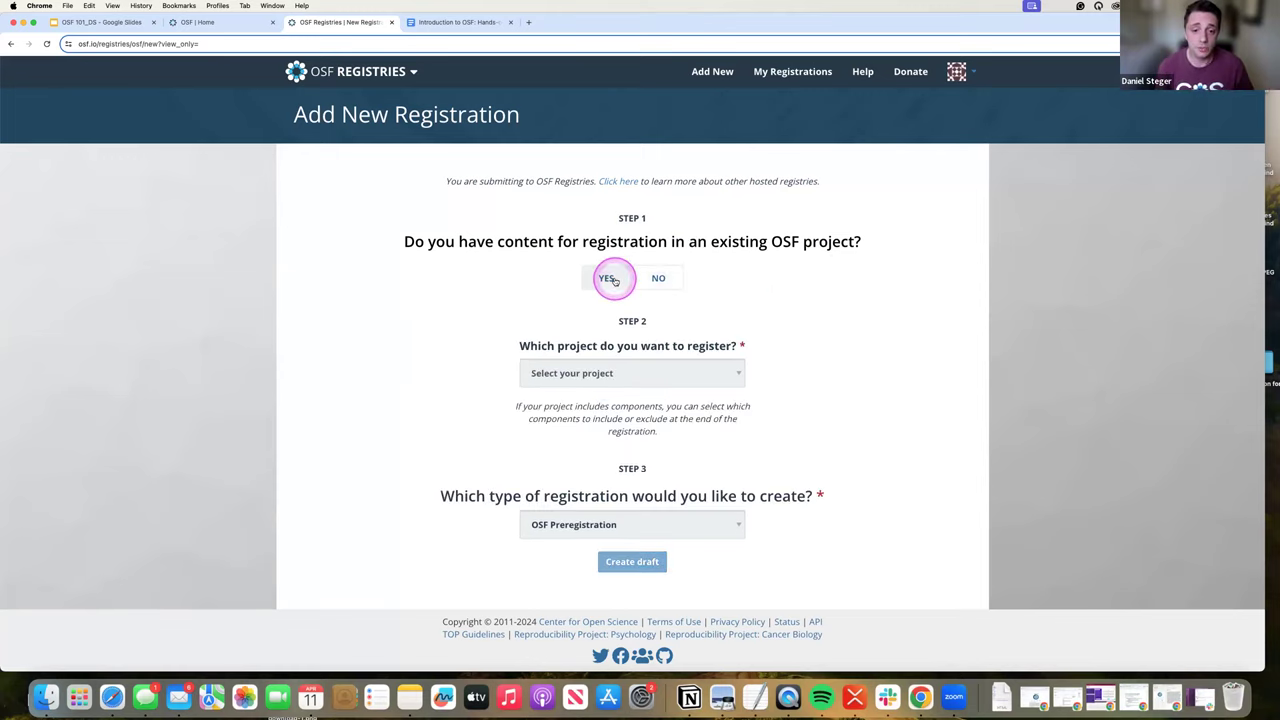
click(728, 373)
click(821, 401)
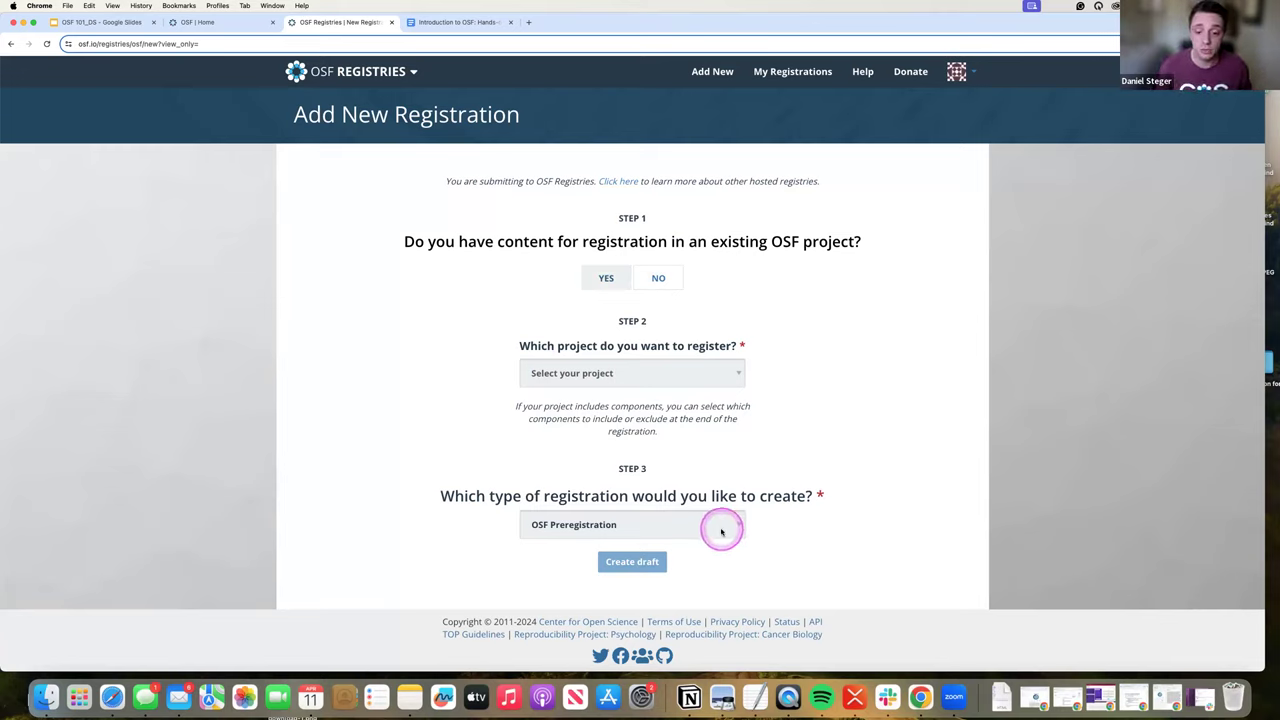
click(658, 279)
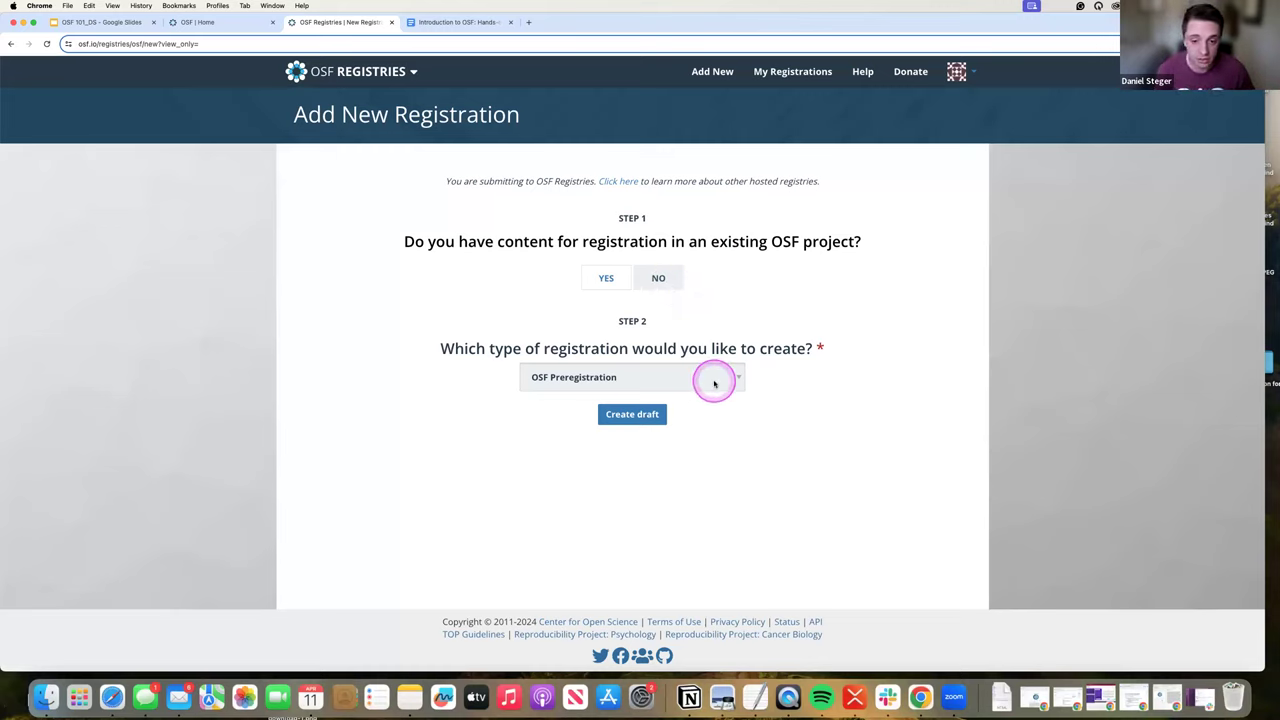
Select OSF Preregistration from the registration-type list
click(711, 381)
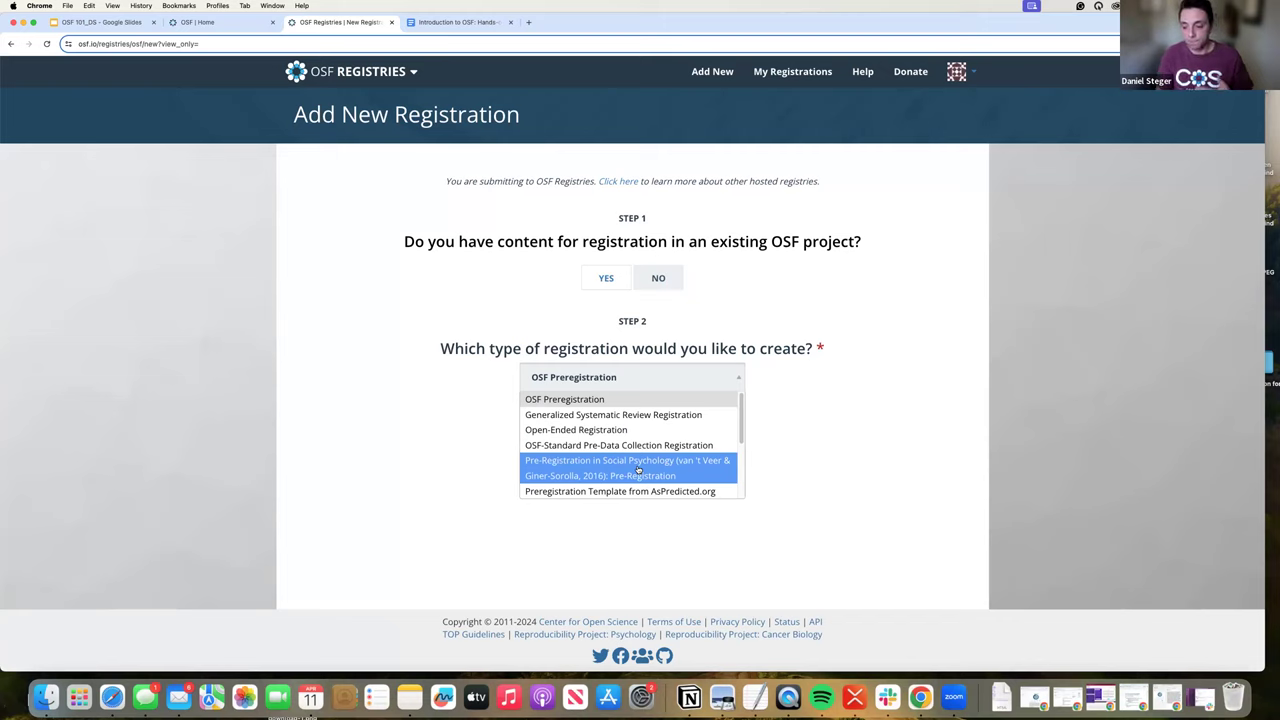
scroll(641, 462, down, 5)
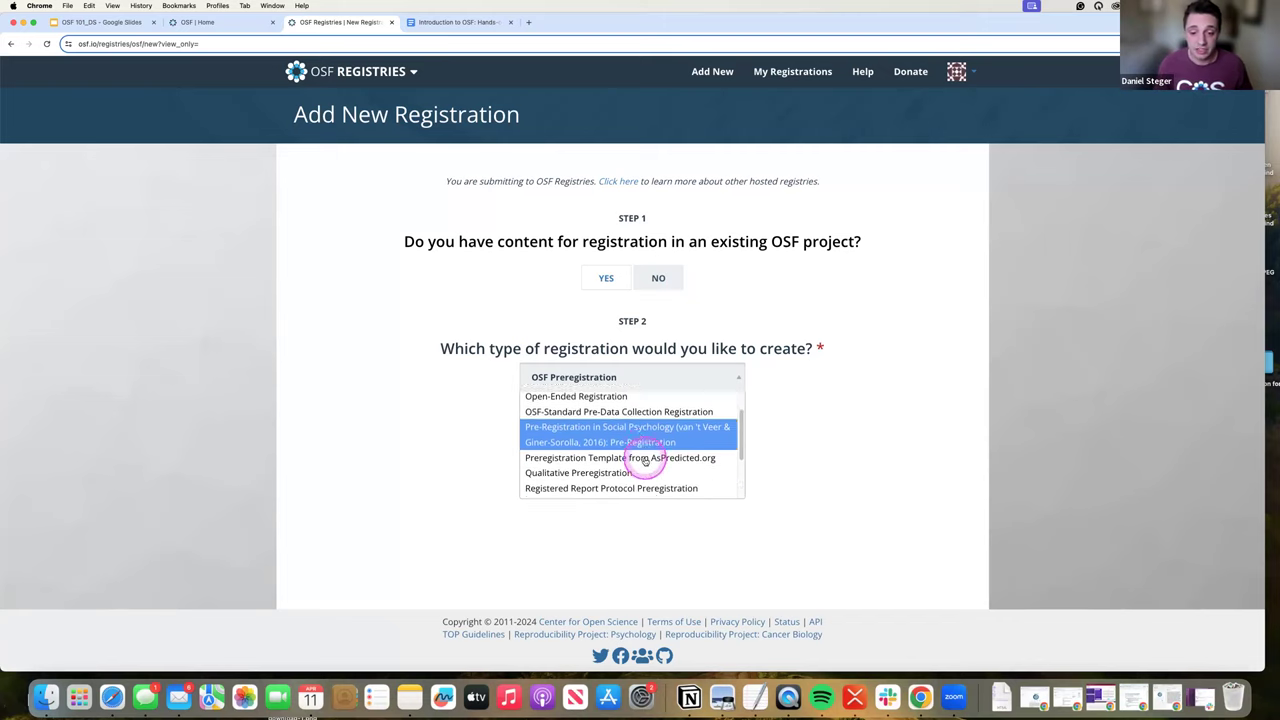
scroll(645, 455, up, 5)
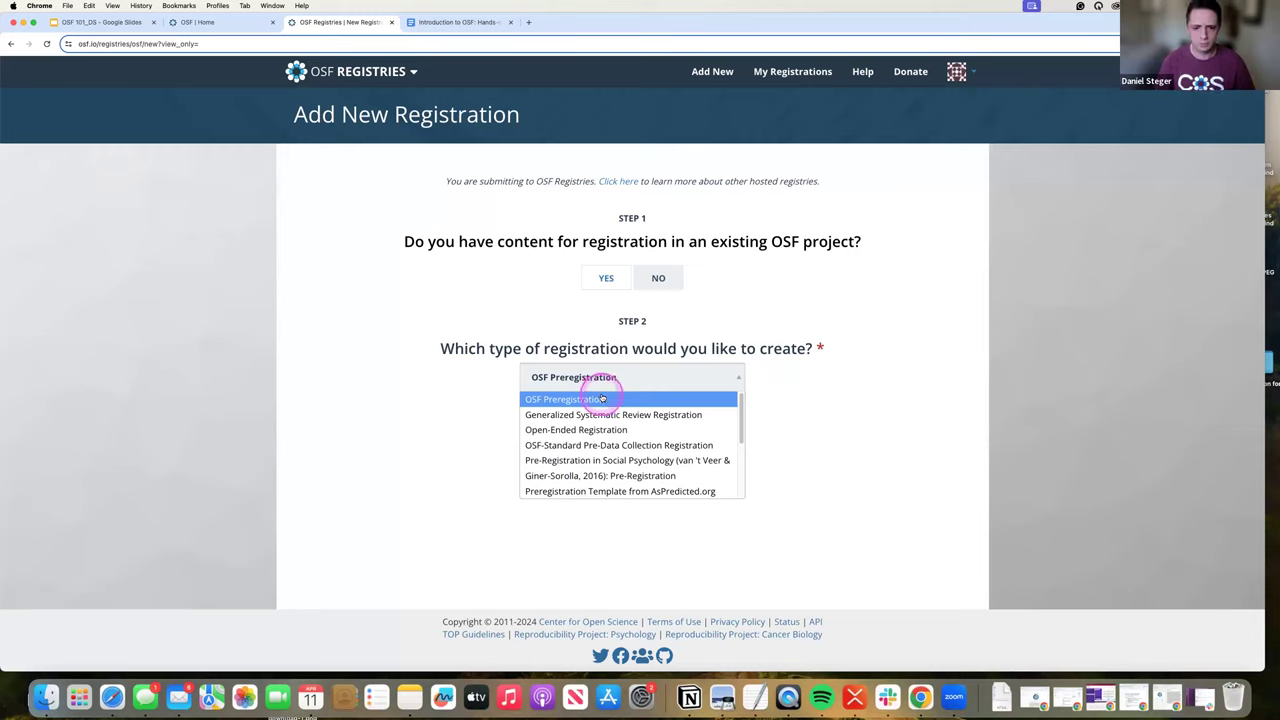
click(762, 400)
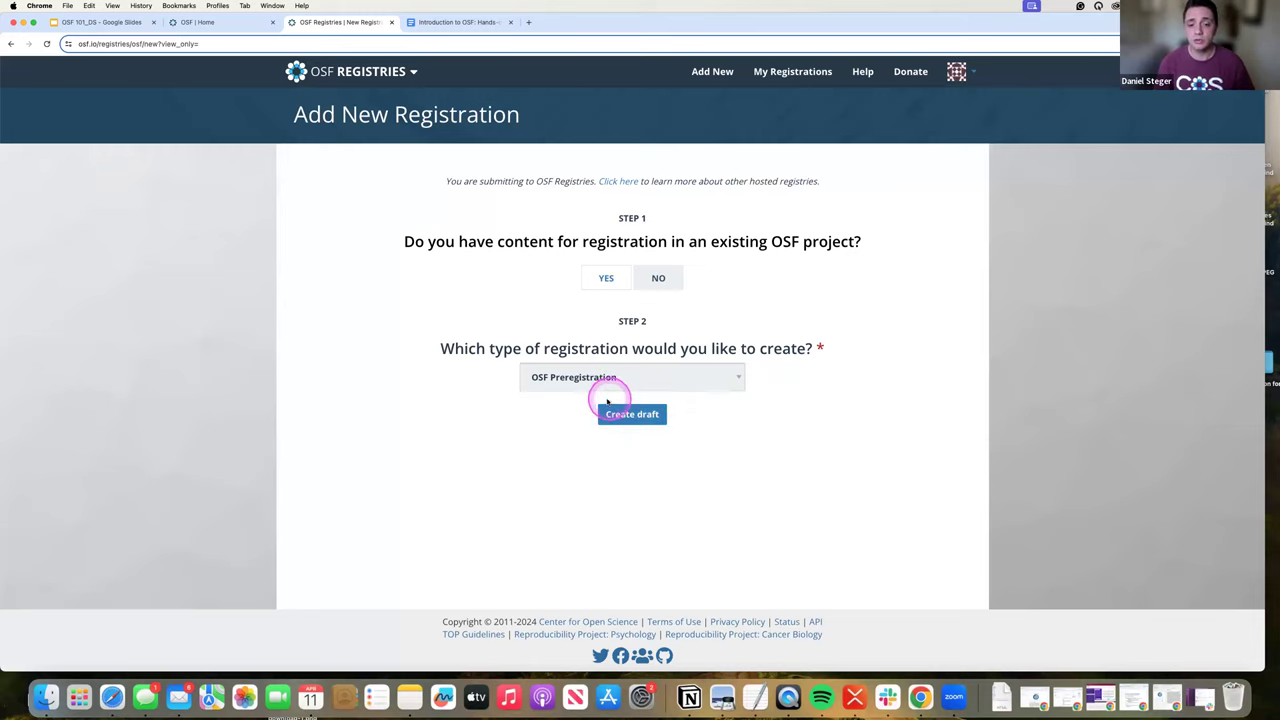
Create the preregistration draft and look over its title and description fields
click(634, 415)
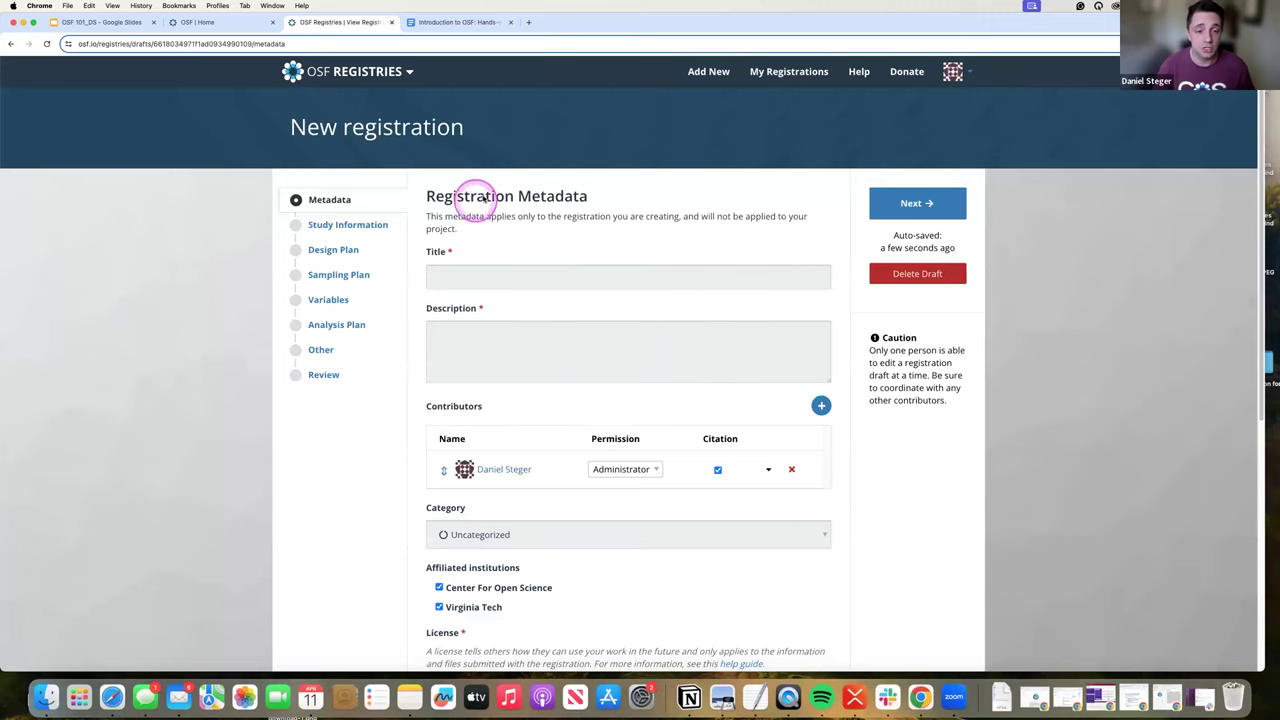
scroll(488, 328, down, 1)
scroll(488, 328, down, 3)
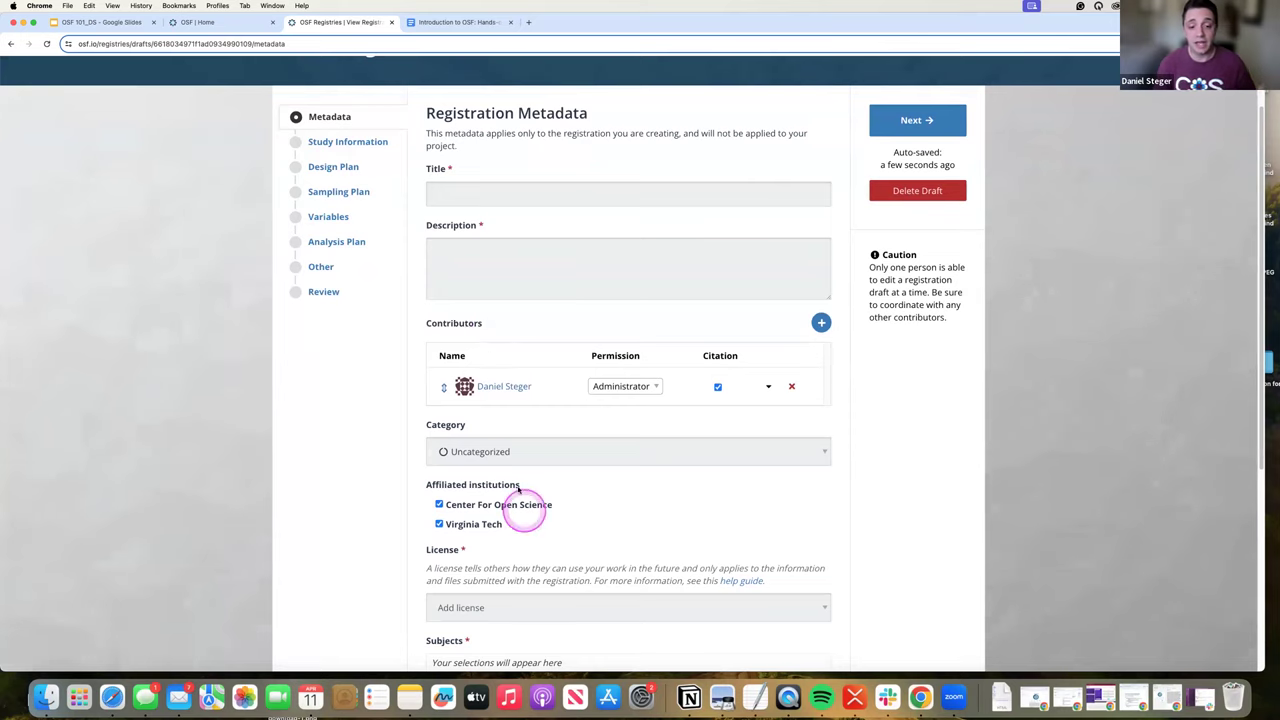
scroll(526, 509, up, 3)
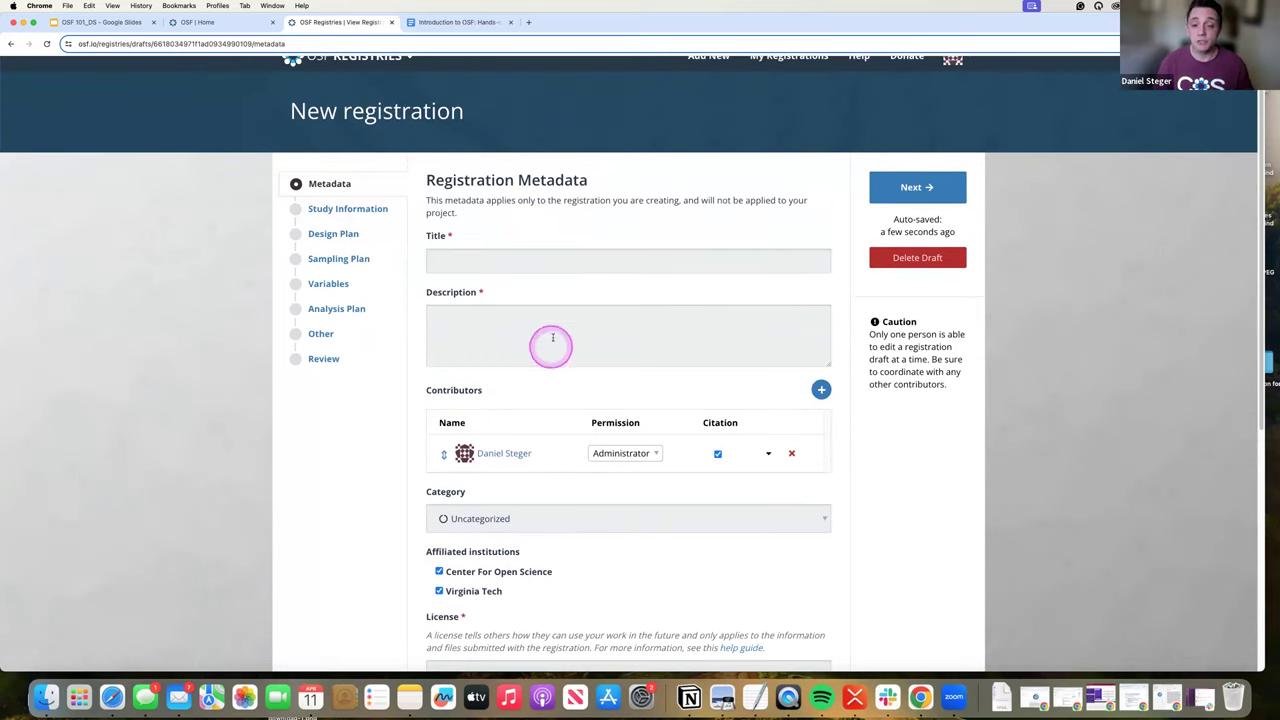
click(495, 266)
click(502, 320)
scroll(513, 366, down, 3)
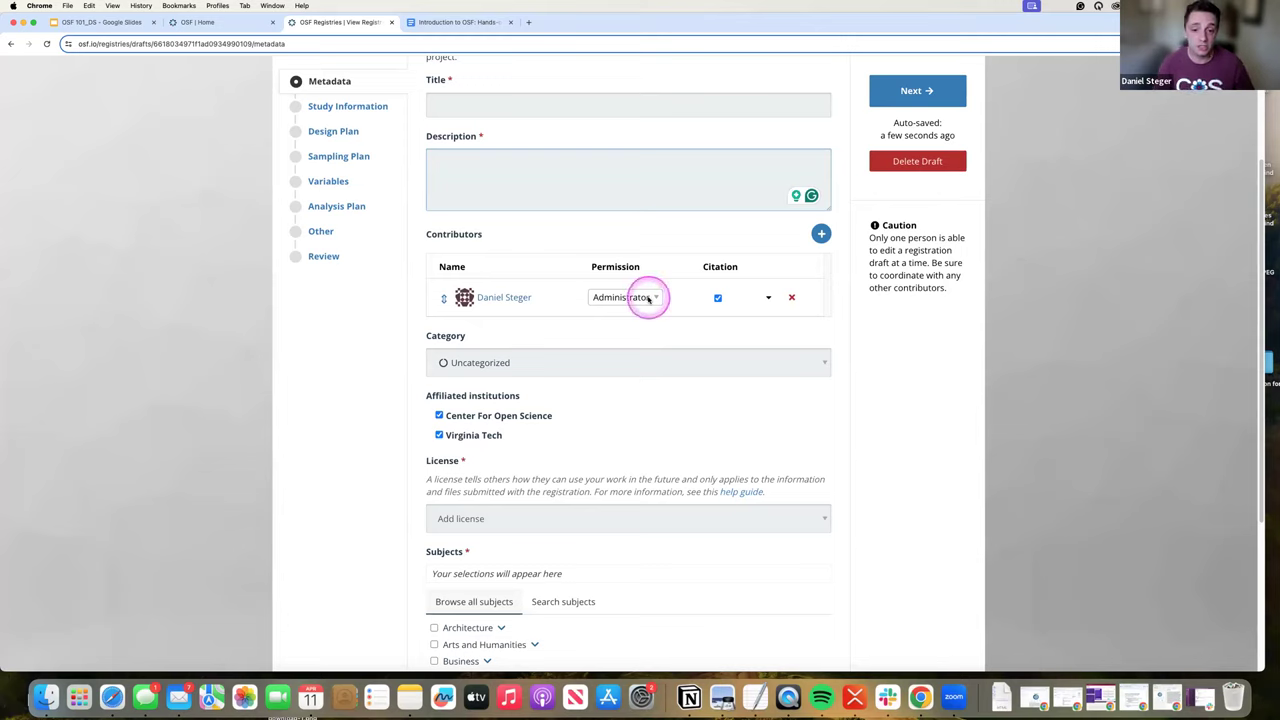
Check the contributor permission options, keeping Administrator, then go to Study Information
click(648, 299)
click(678, 300)
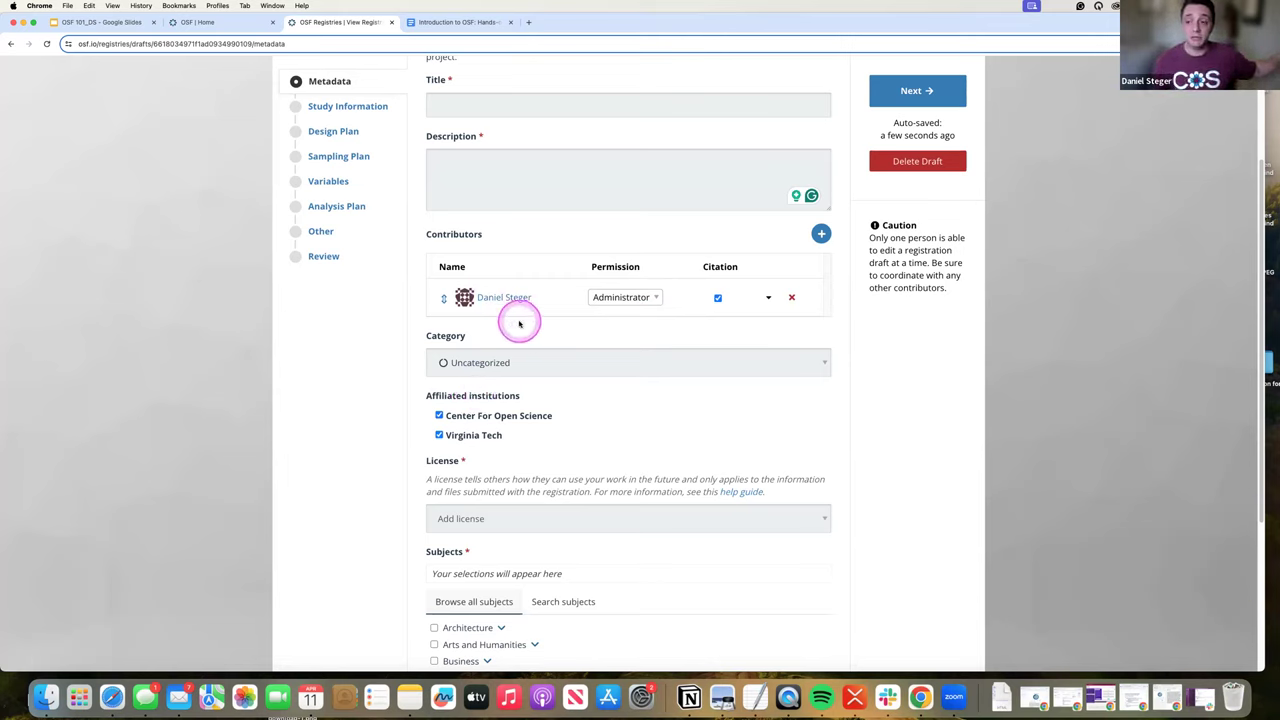
click(652, 297)
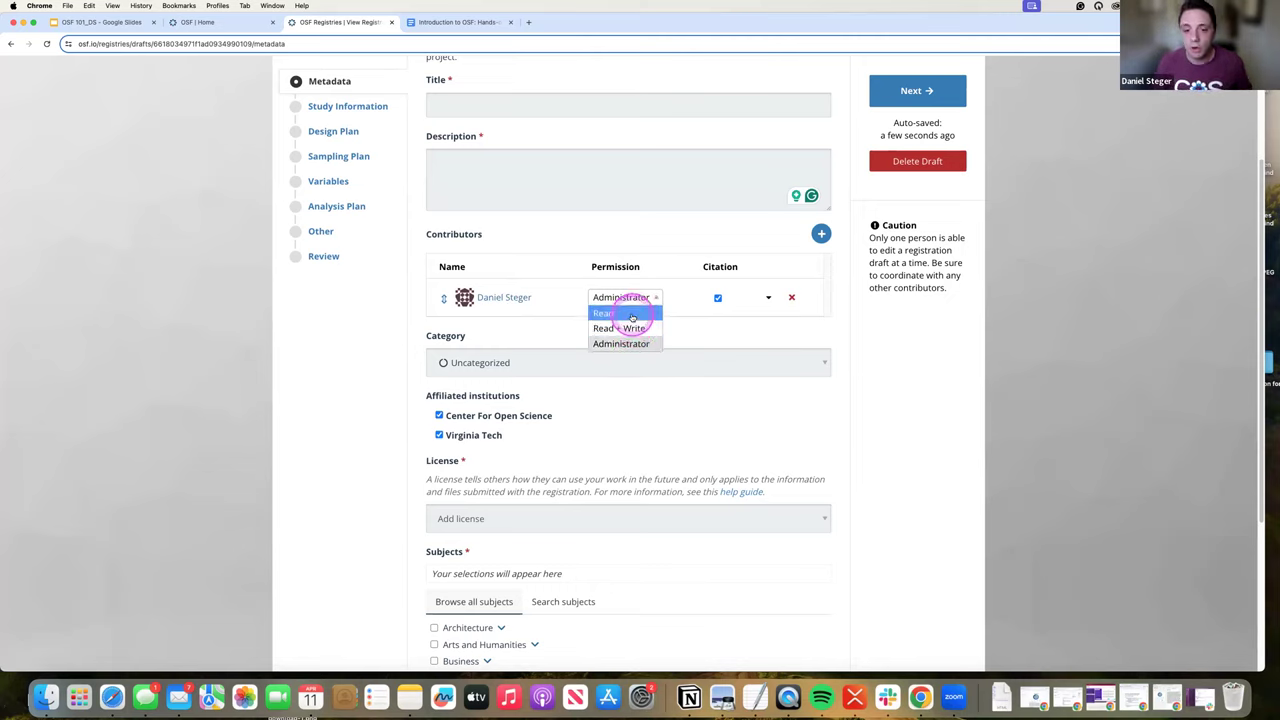
click(585, 331)
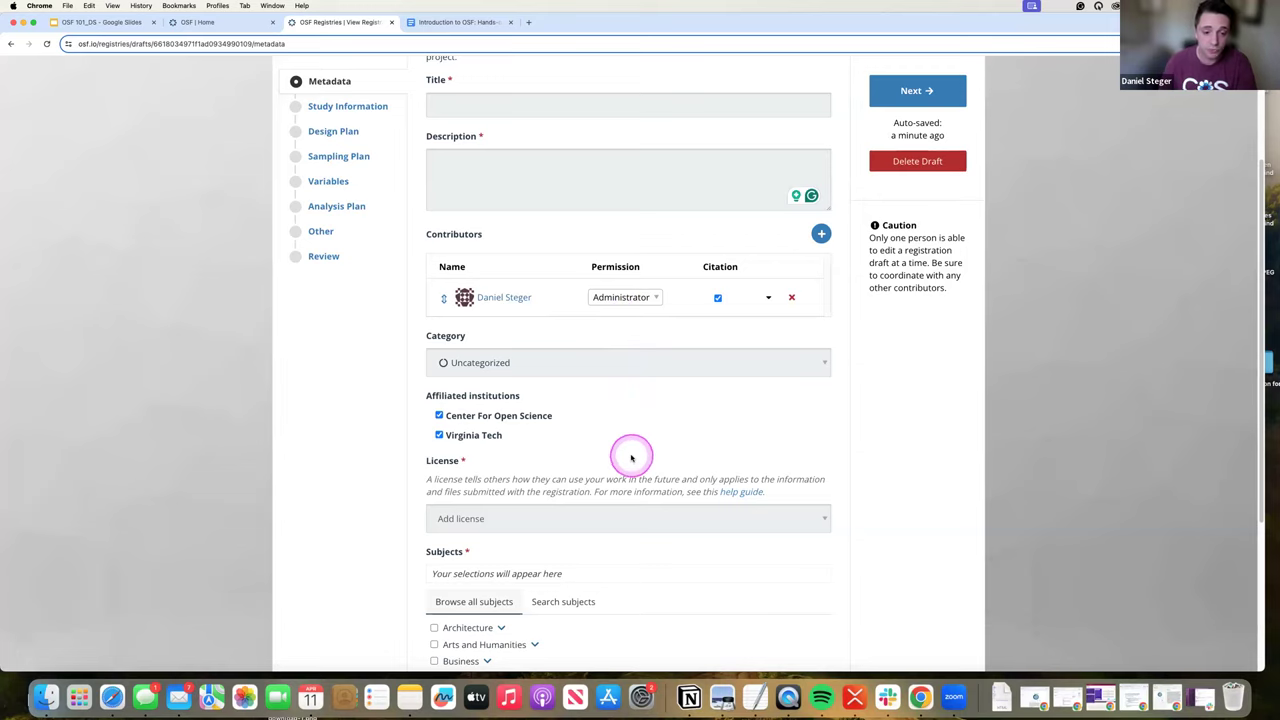
scroll(631, 458, down, 5)
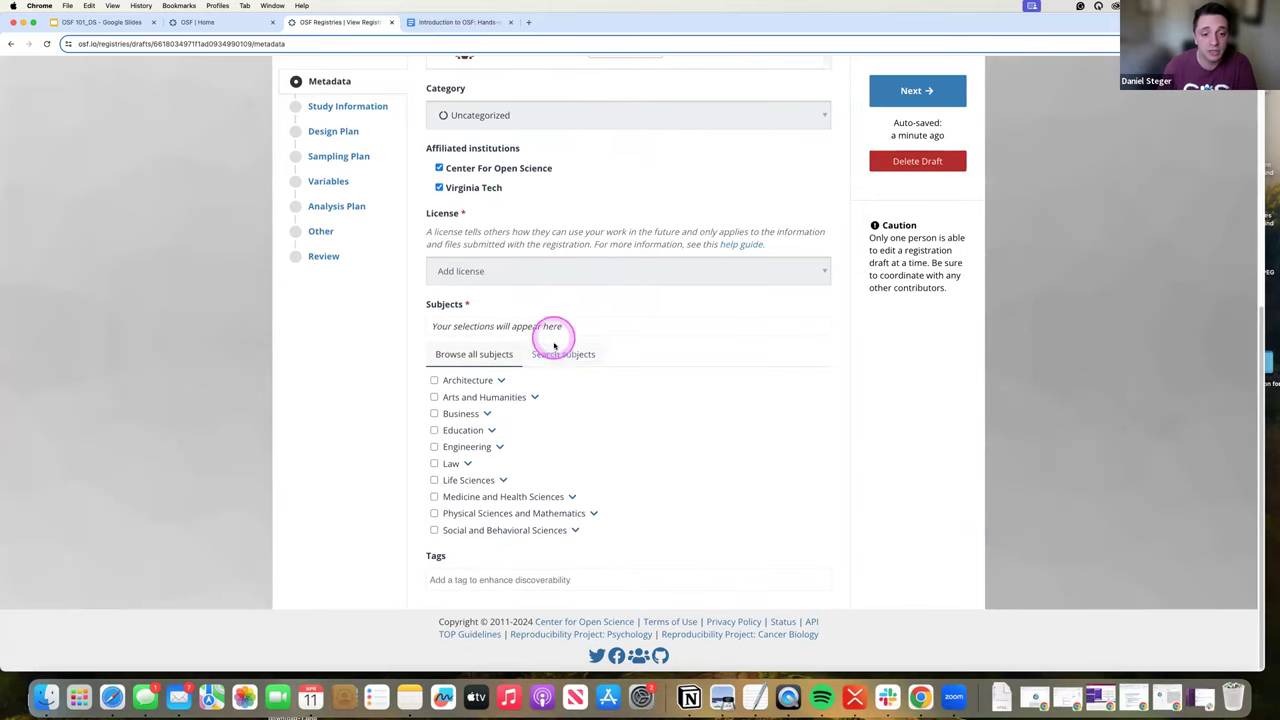
click(349, 107)
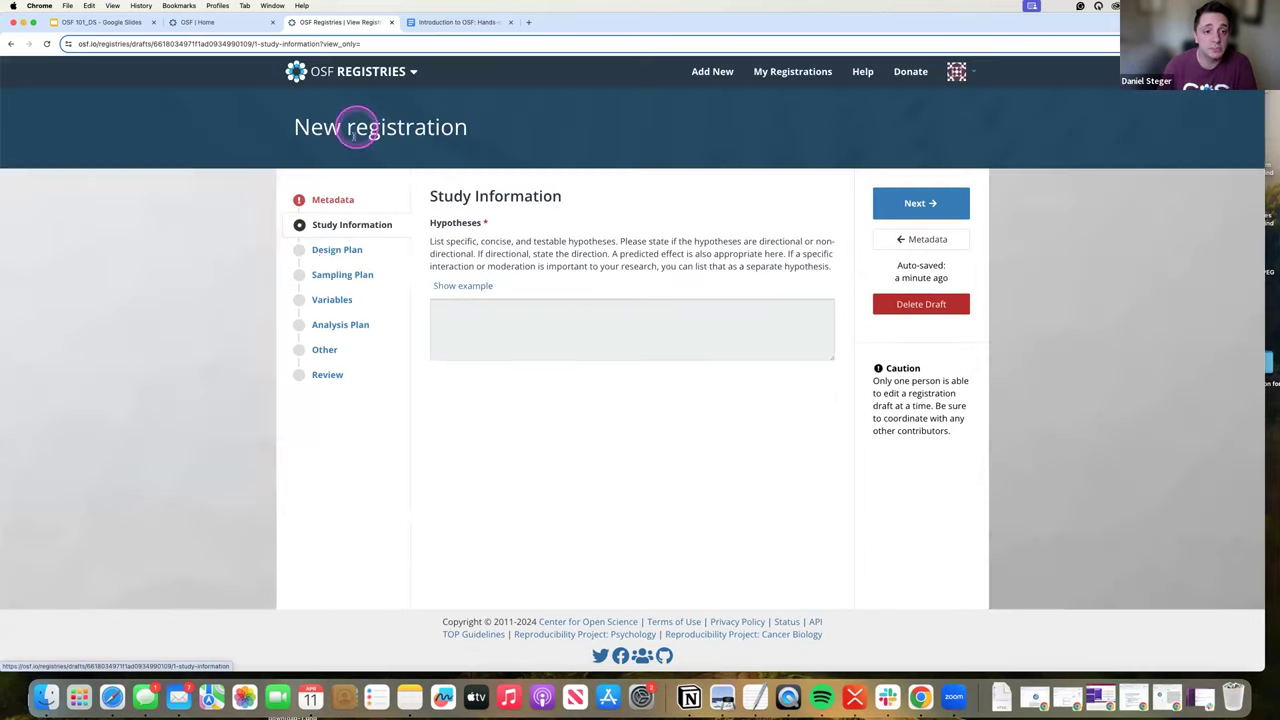
Go through Design Plan, Sampling Plan, Variables, Analysis Plan and Other, ending on Review
click(330, 249)
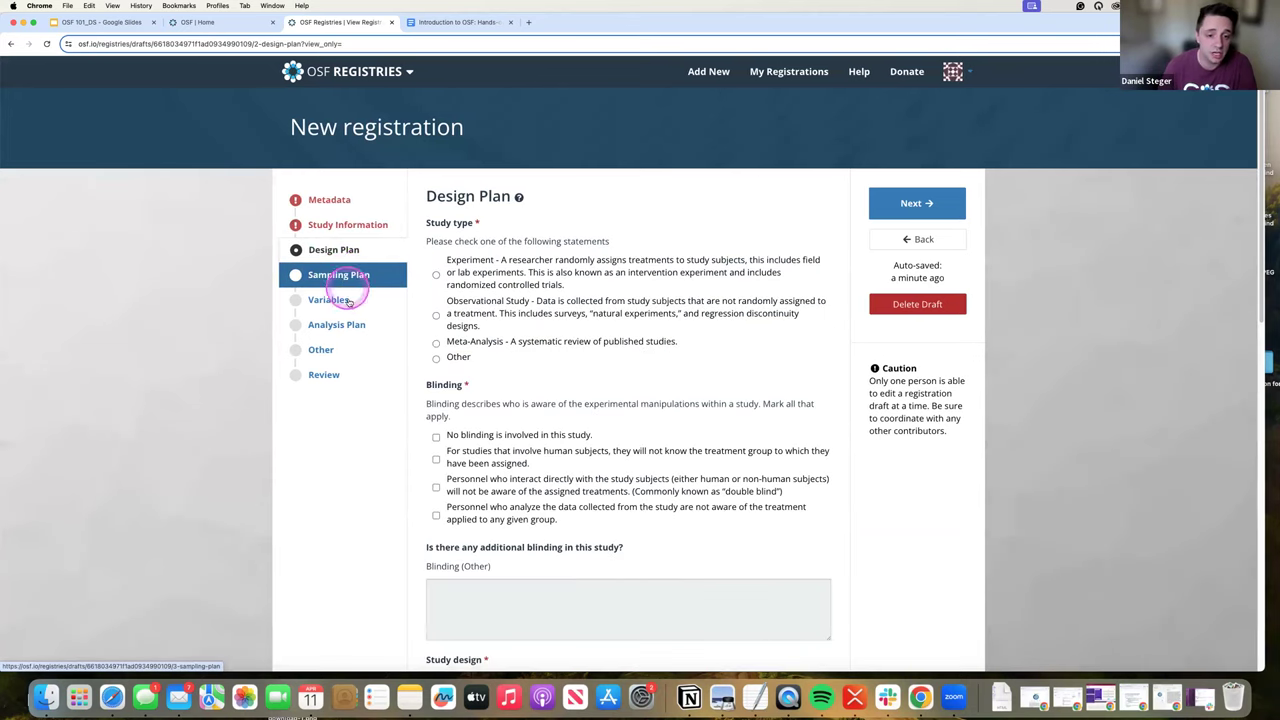
scroll(362, 262, down, 1)
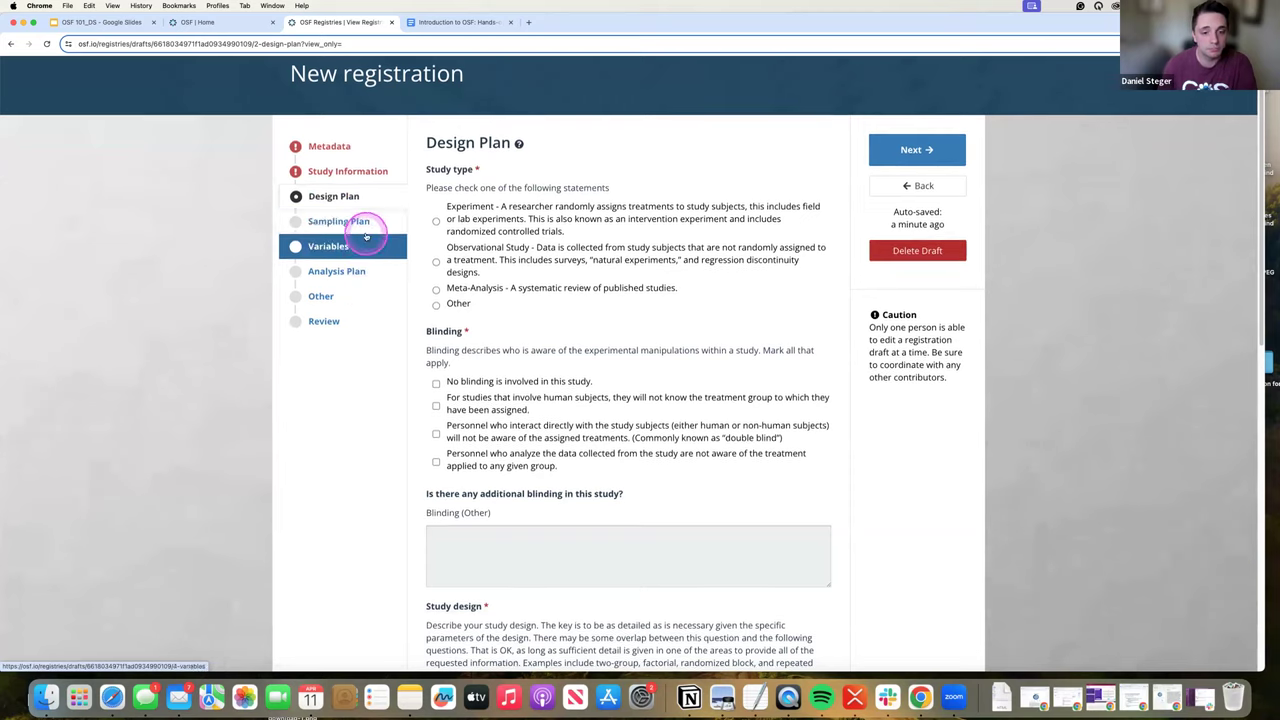
click(360, 219)
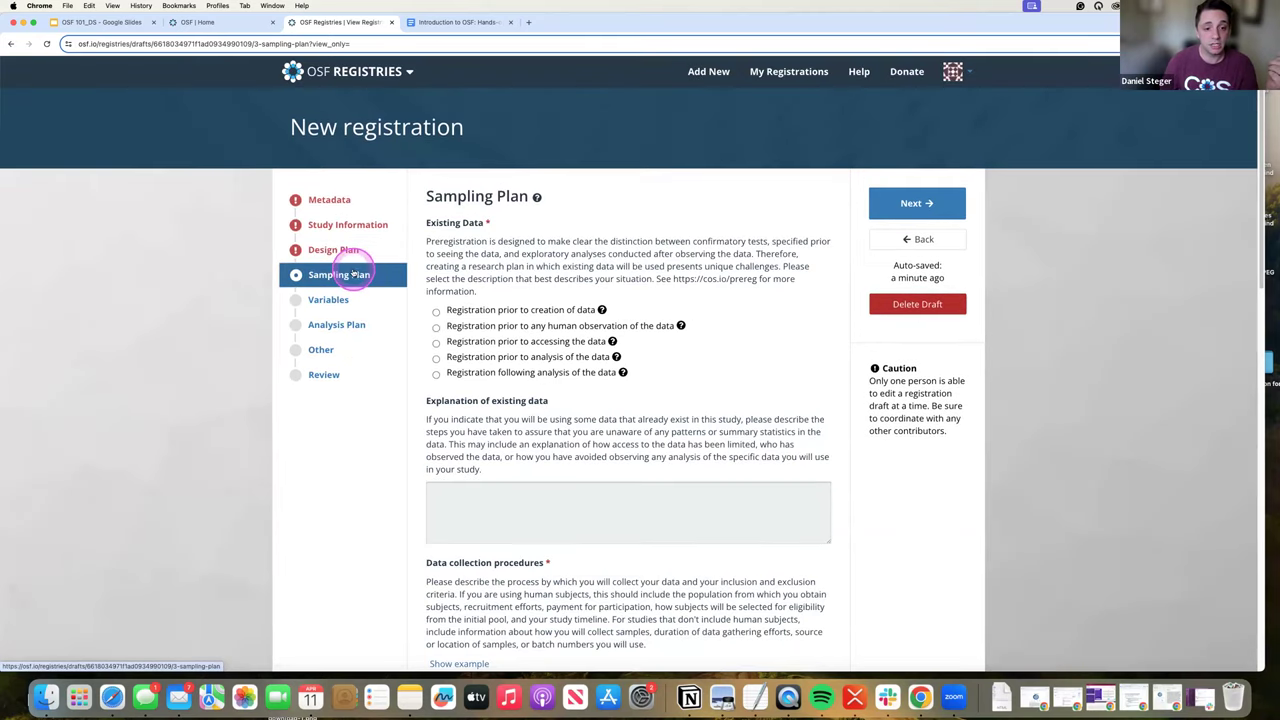
click(332, 300)
click(337, 325)
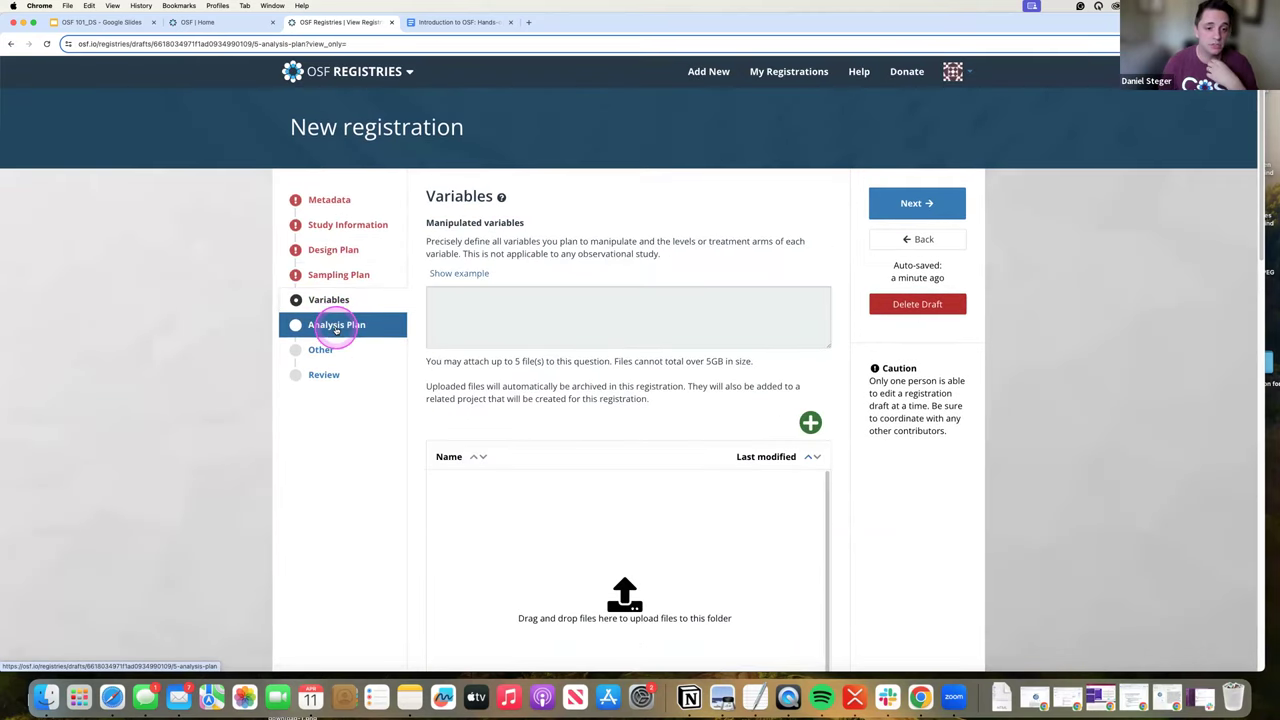
click(324, 347)
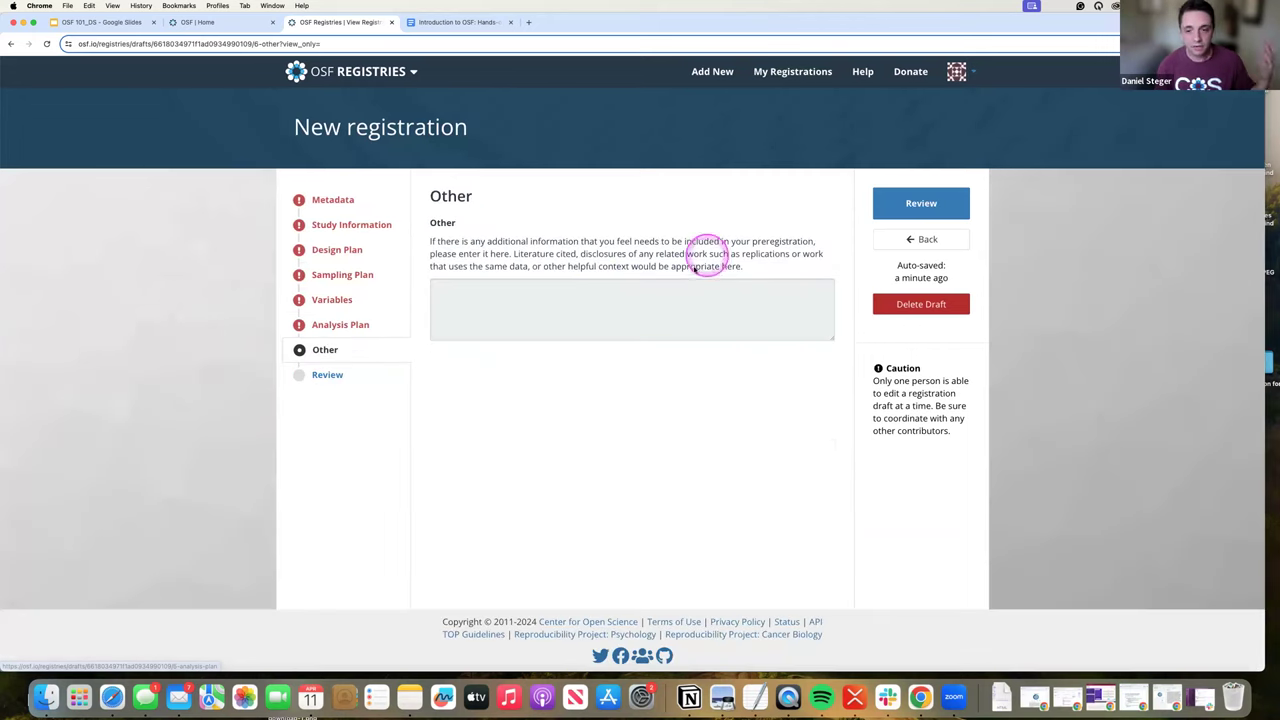
click(340, 373)
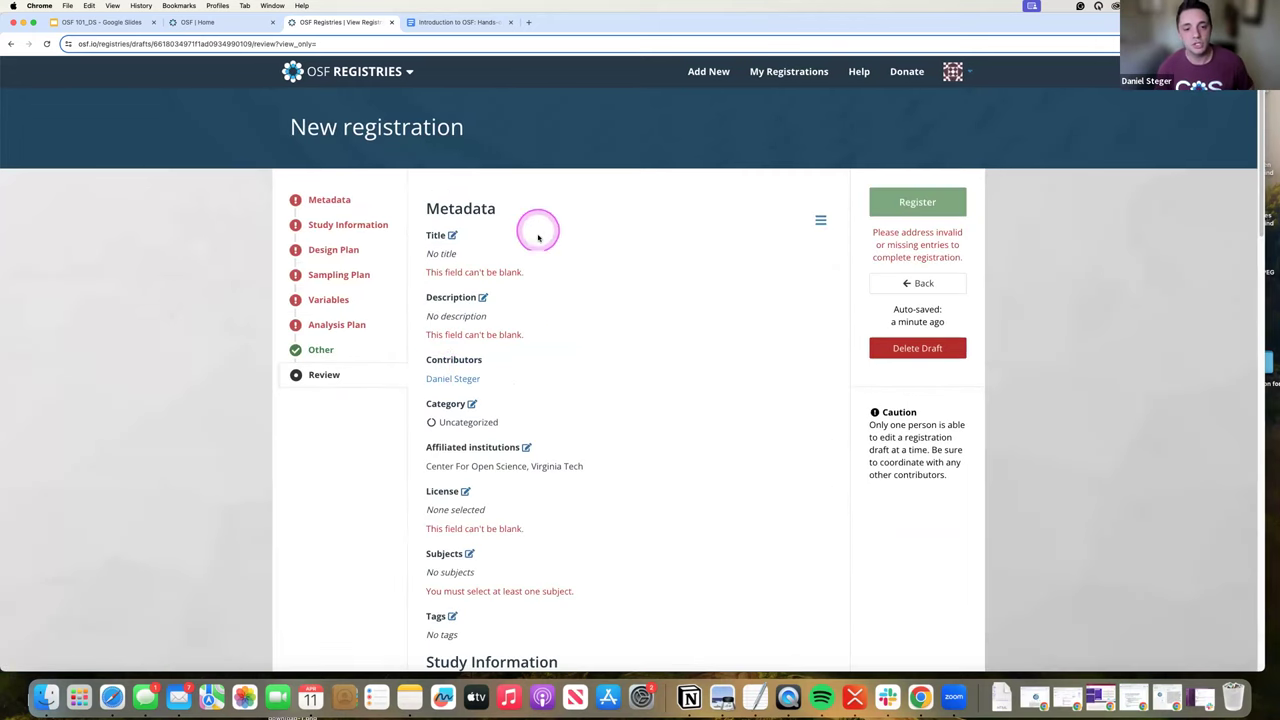
scroll(543, 530, down, 5)
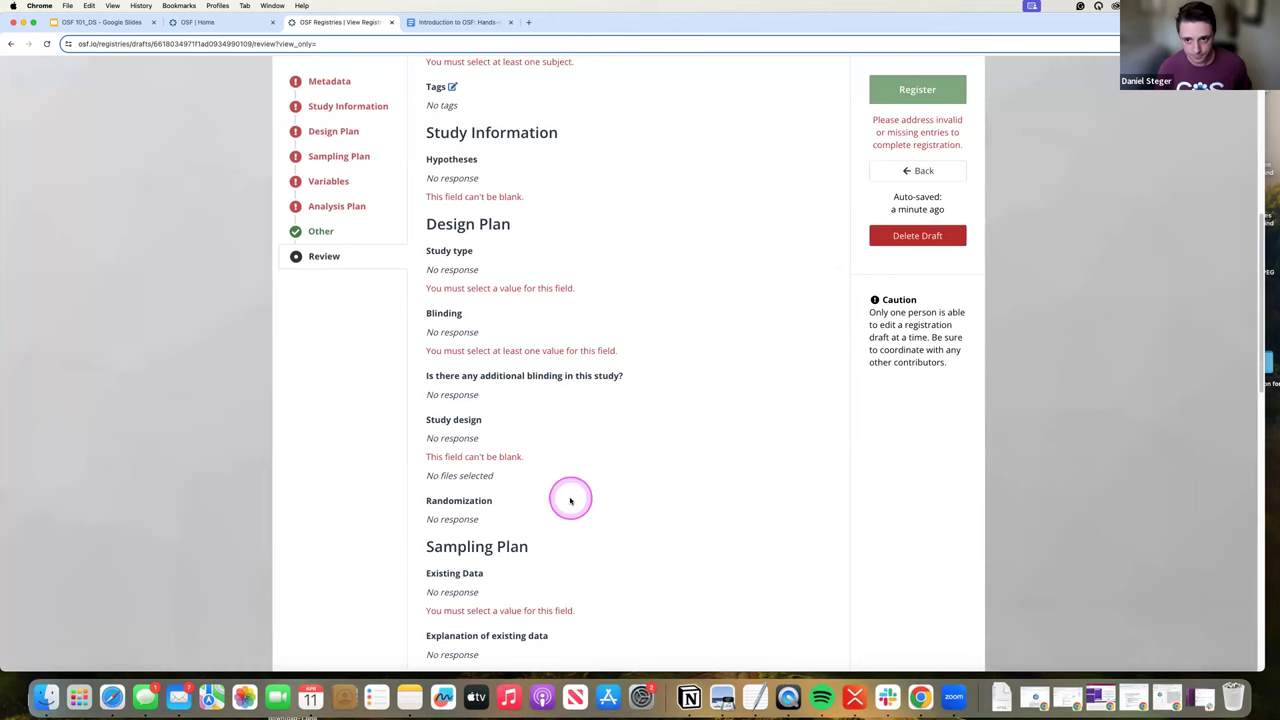
scroll(571, 503, up, 1)
scroll(571, 494, up, 4)
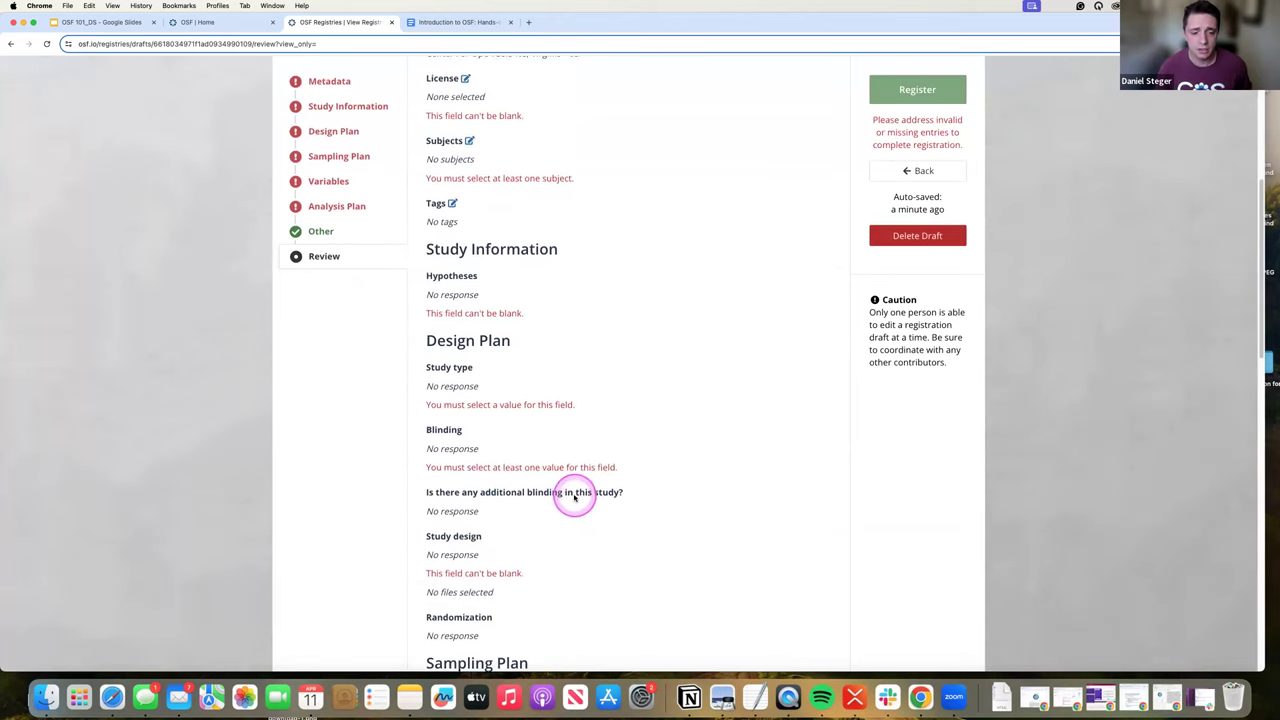
scroll(571, 494, down, 15)
scroll(552, 460, down, 10)
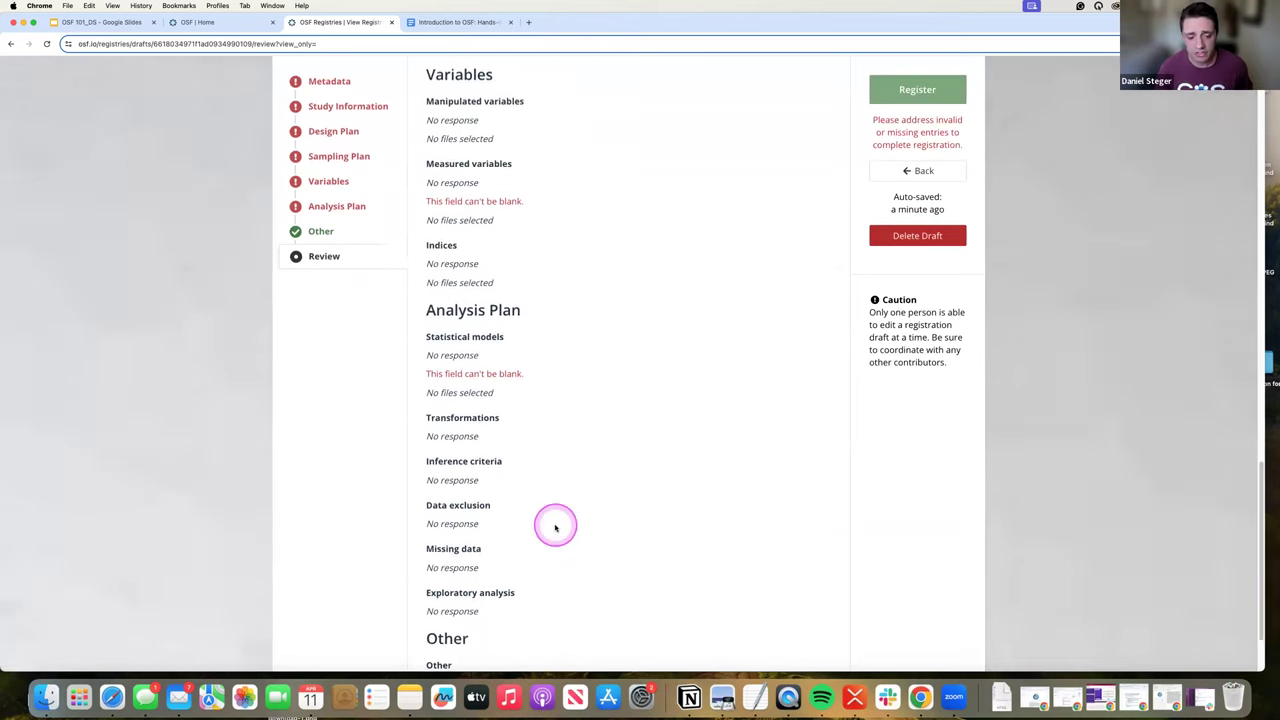
scroll(730, 430, up, 7)
scroll(740, 400, up, 10)
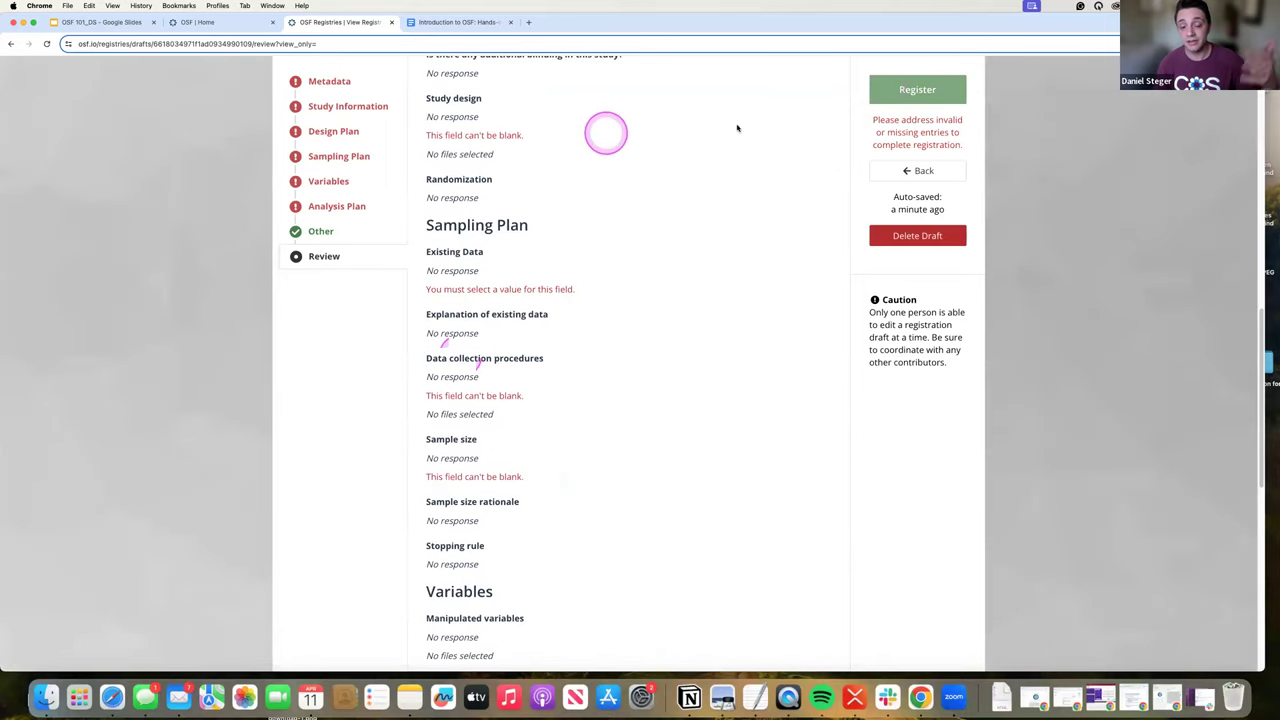
scroll(740, 289, up, 5)
scroll(917, 105, up, 1)
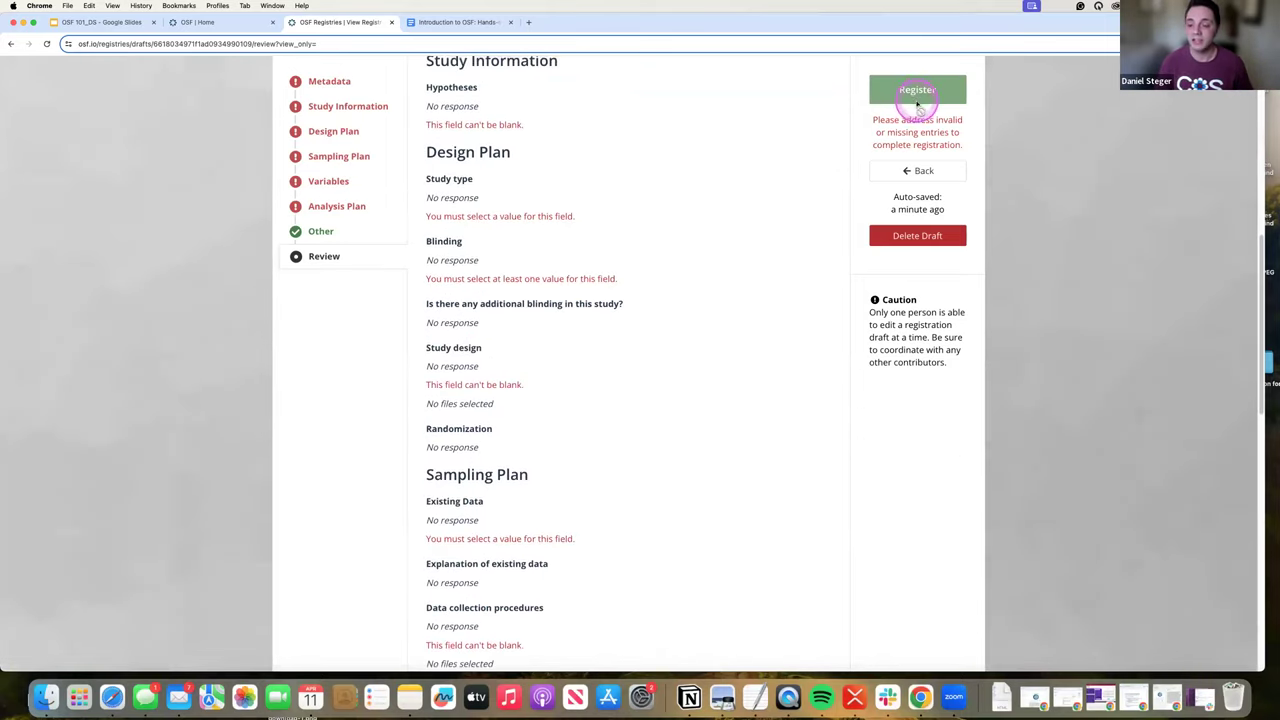
click(917, 100)
click(916, 86)
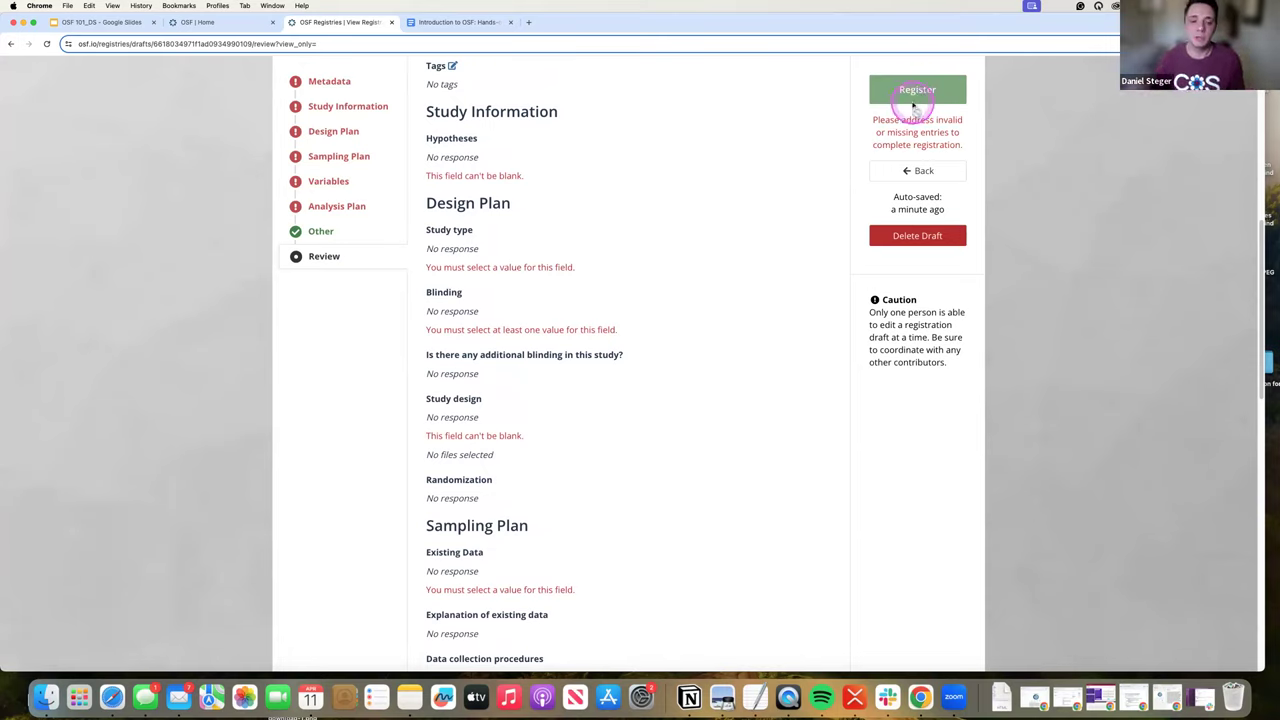
scroll(729, 206, up, 10)
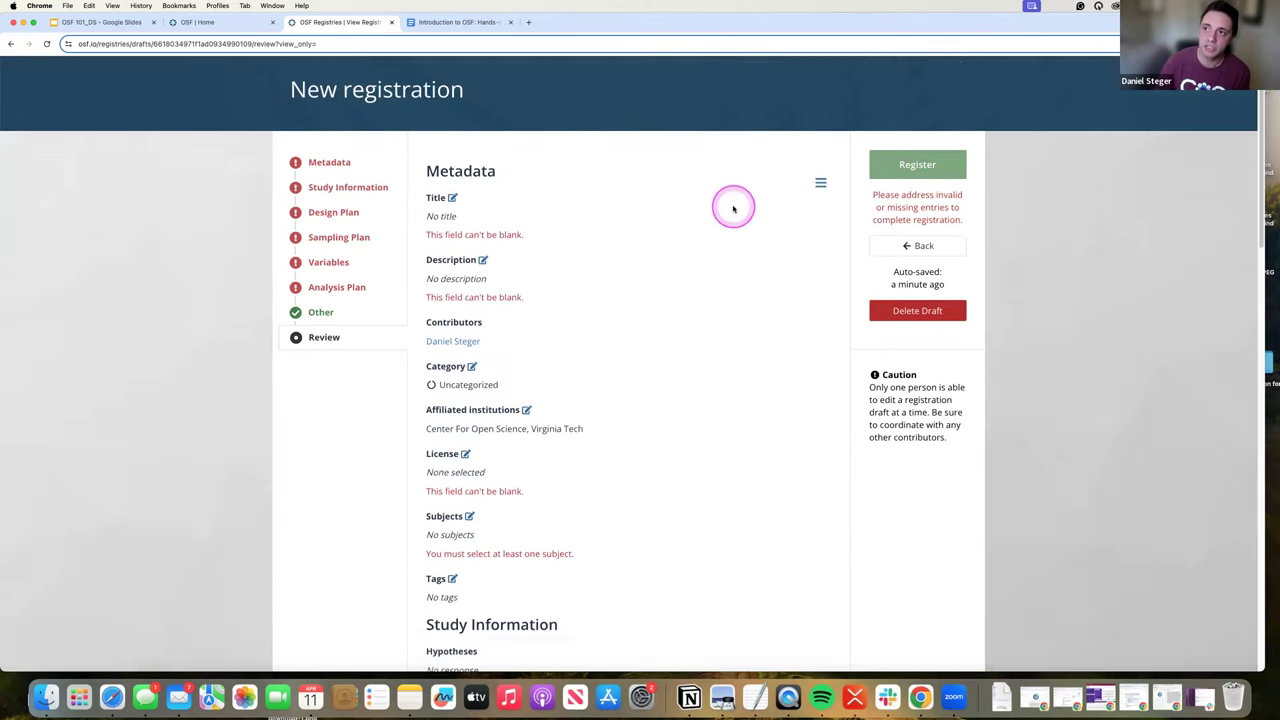
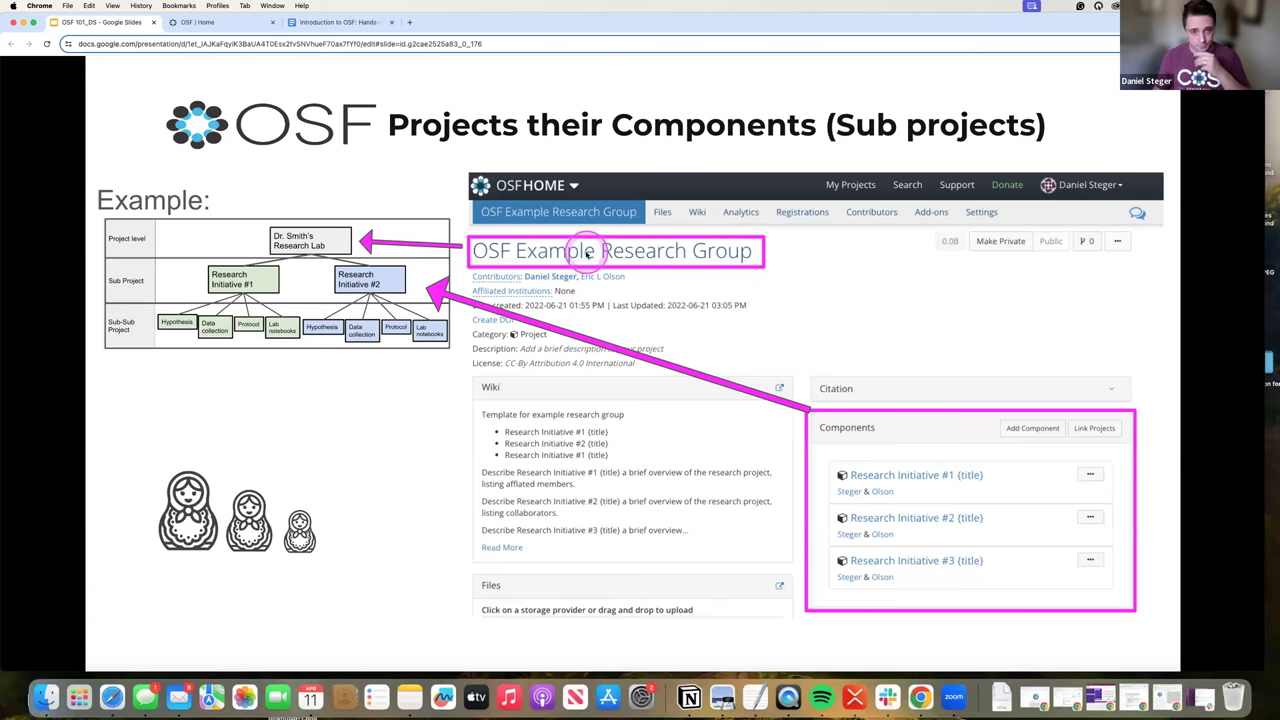
Step the Google Slides deck to the Topics slide, then bring up the OSF dashboard tab
key(Right)
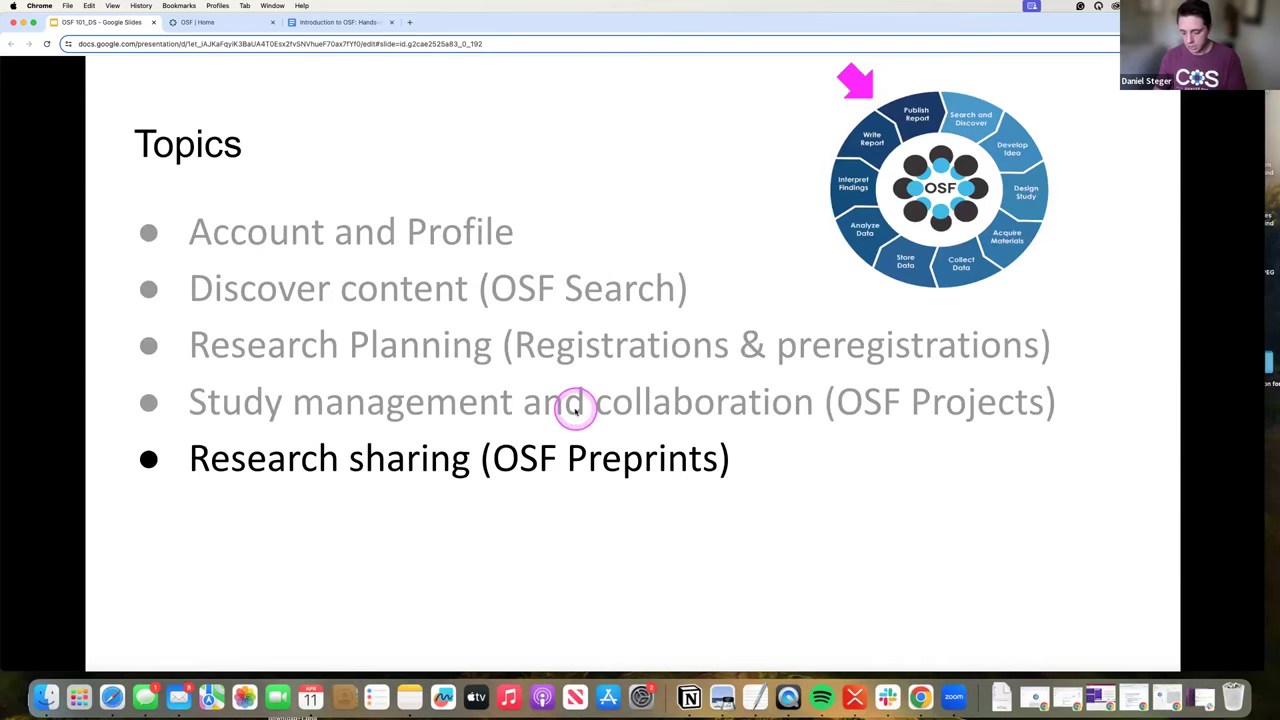
key(Left)
click(222, 22)
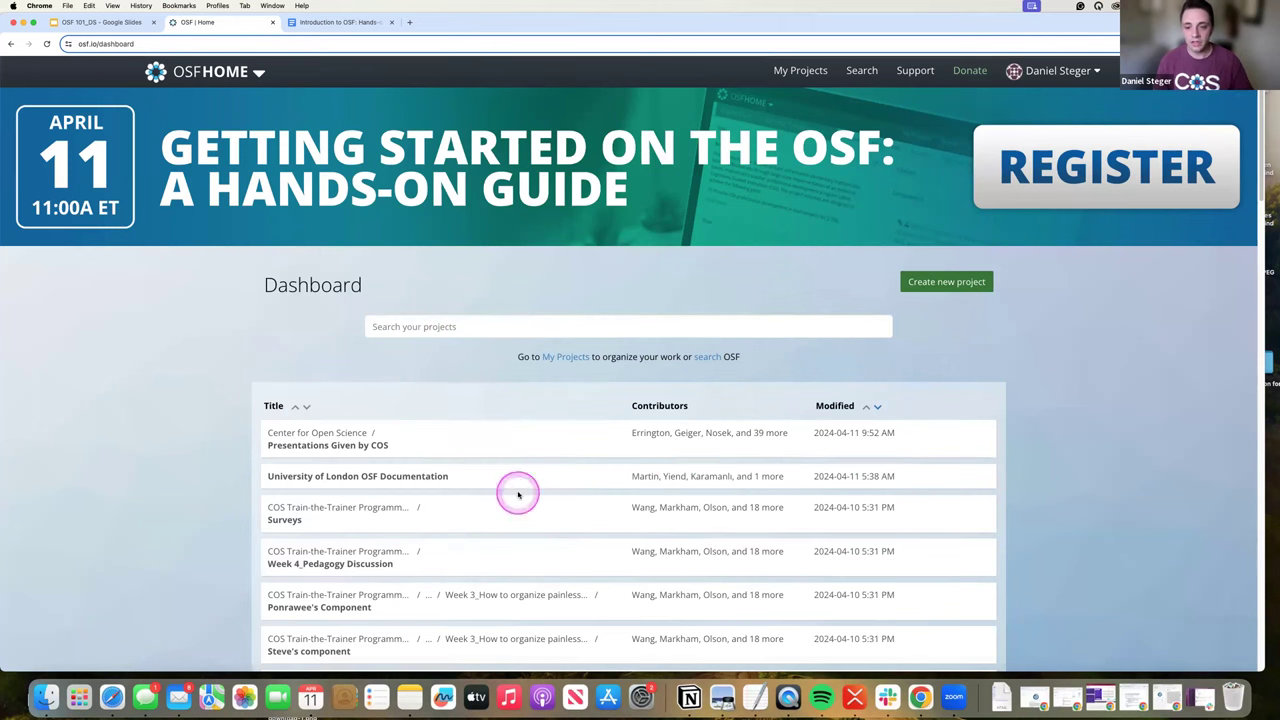
scroll(529, 453, down, 1)
scroll(529, 453, down, 6)
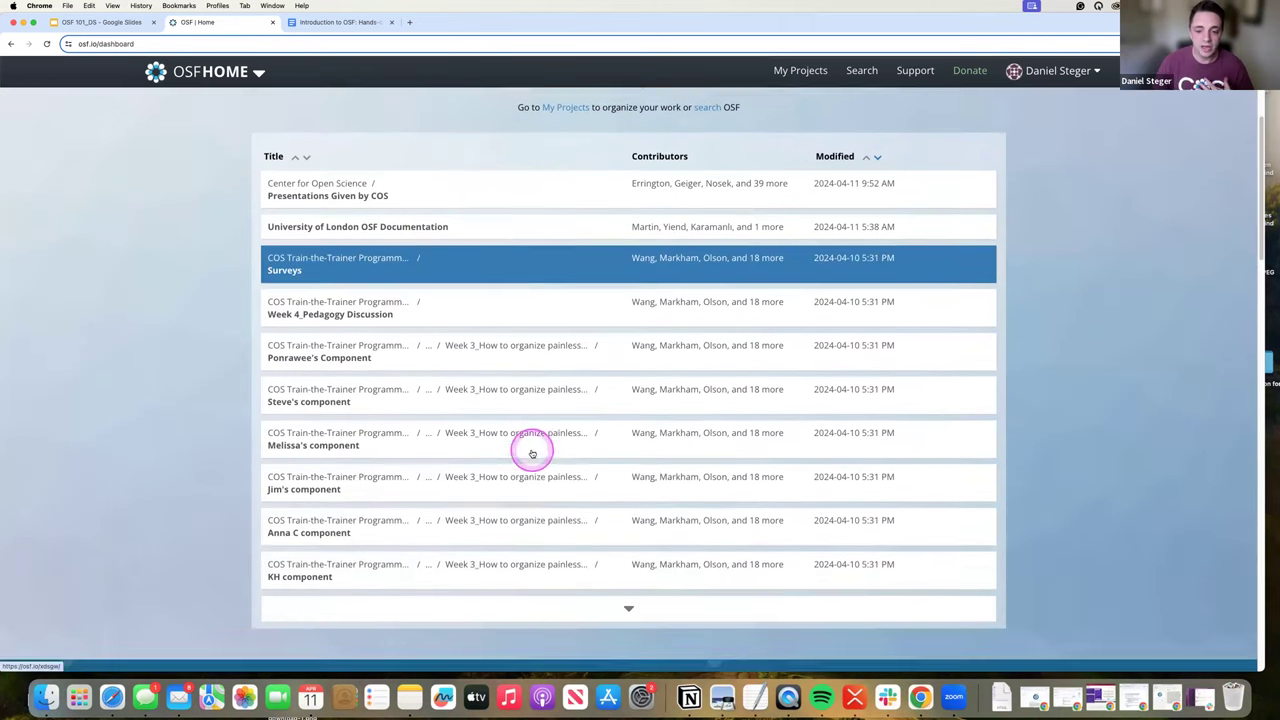
scroll(537, 422, up, 3)
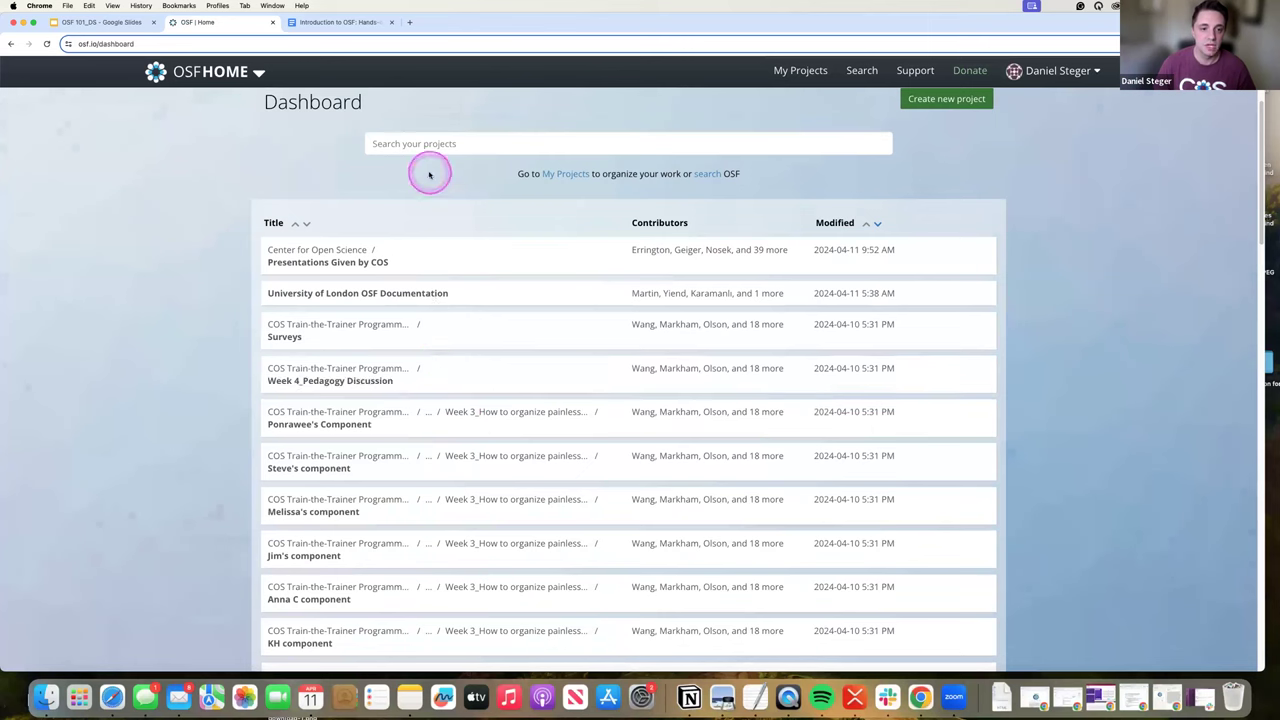
click(425, 146)
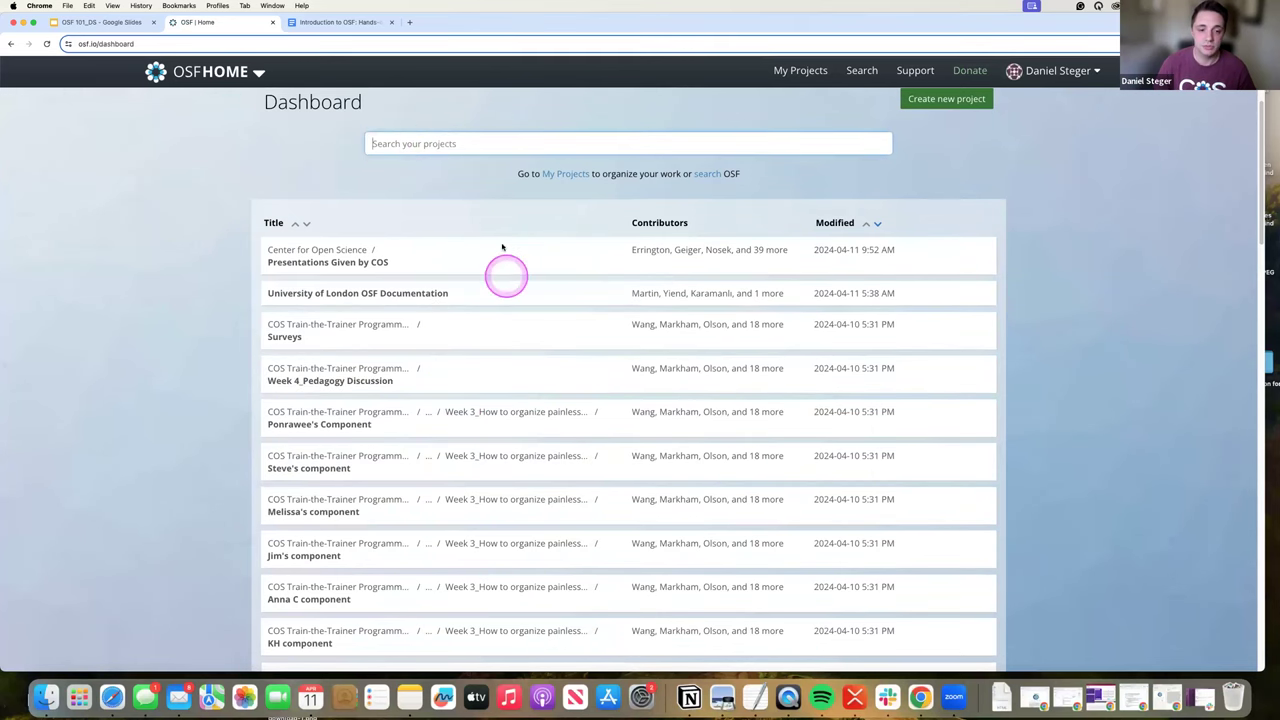
scroll(366, 246, up, 2)
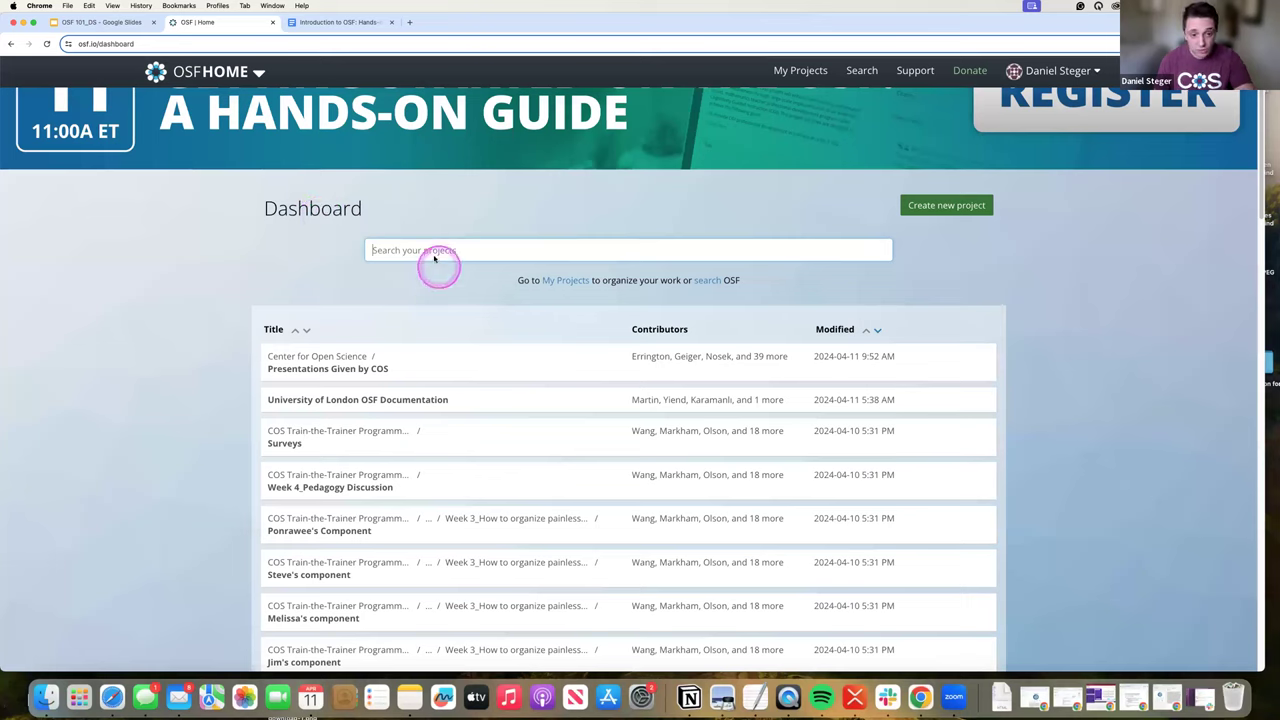
click(655, 352)
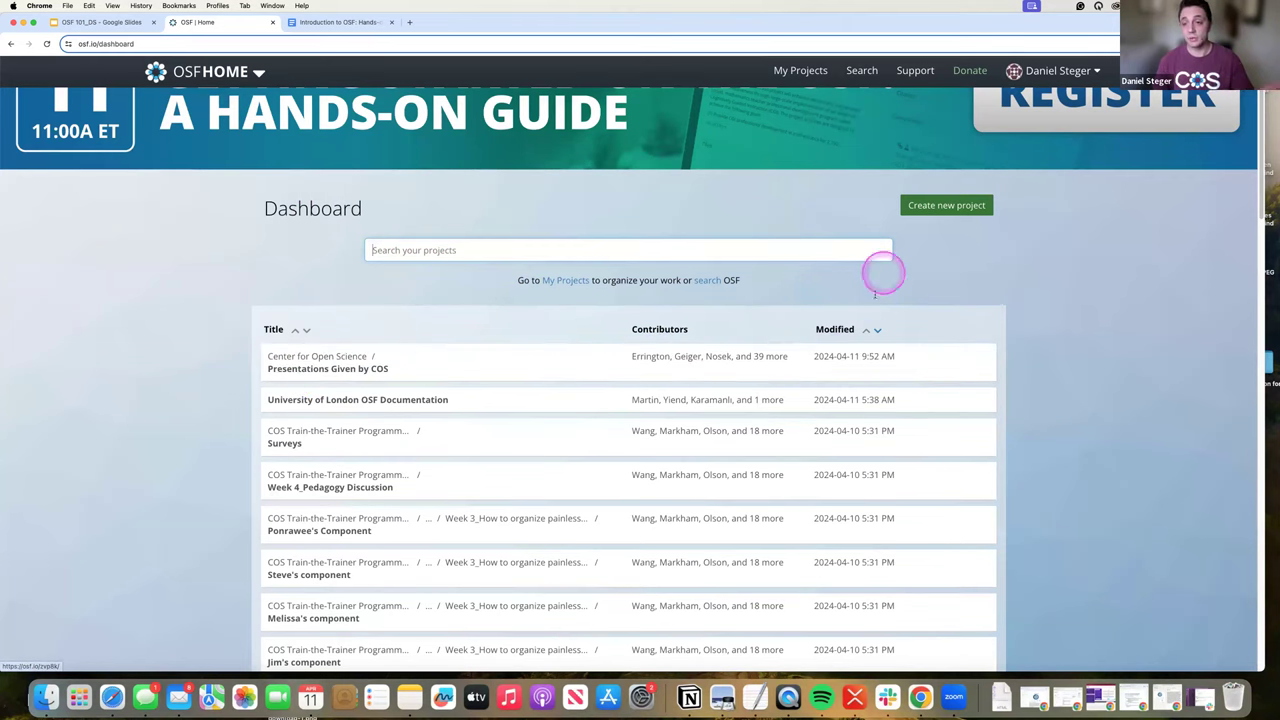
click(927, 215)
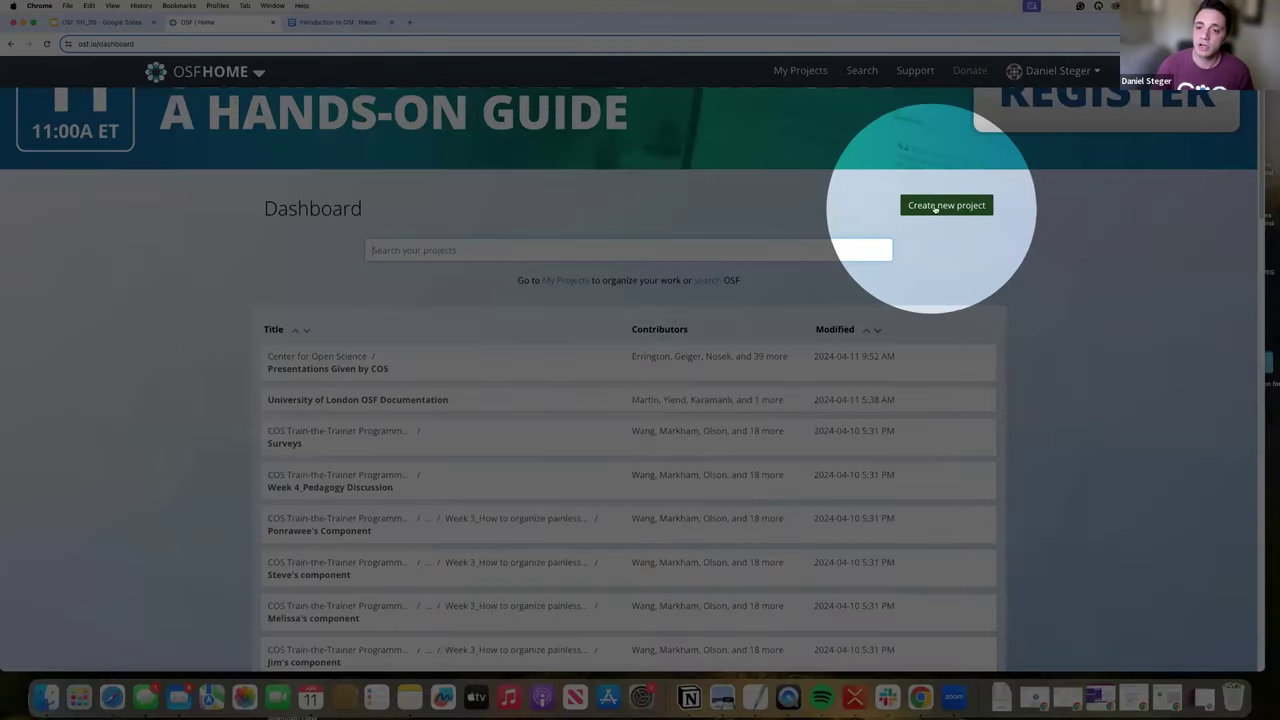
Create 'test project' with both institutional affiliations removed and United States storage
click(954, 208)
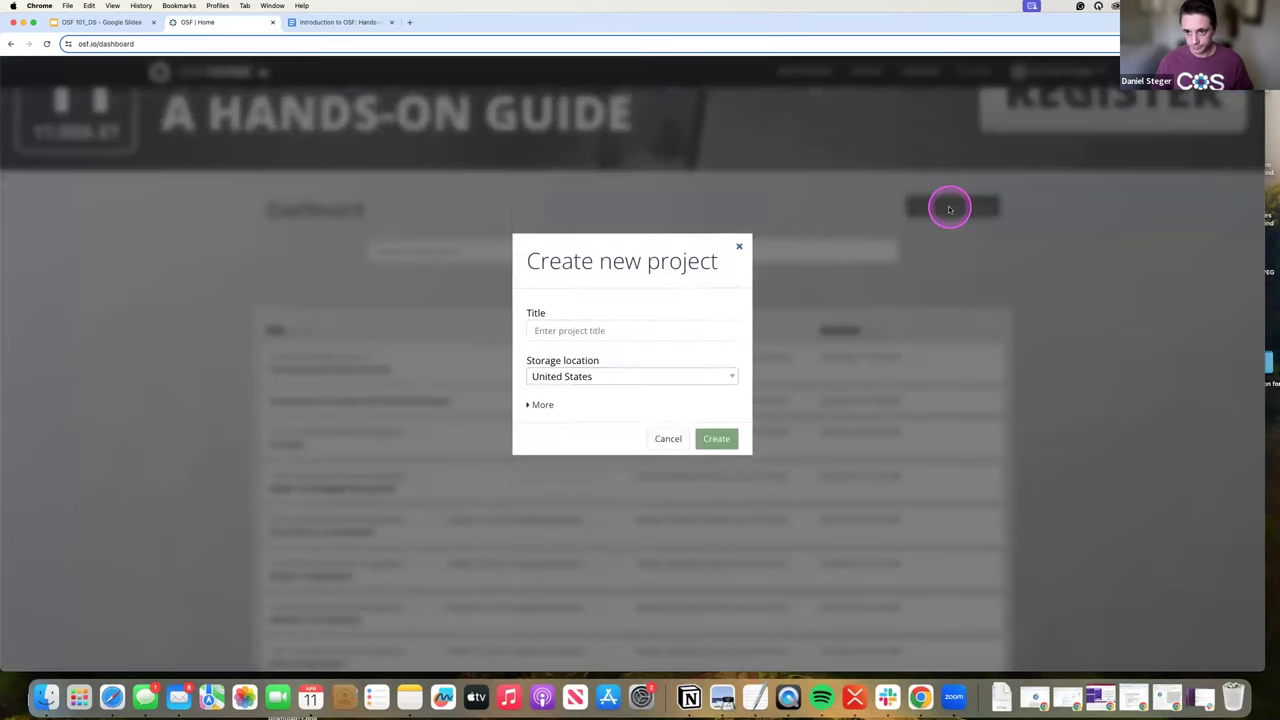
click(602, 298)
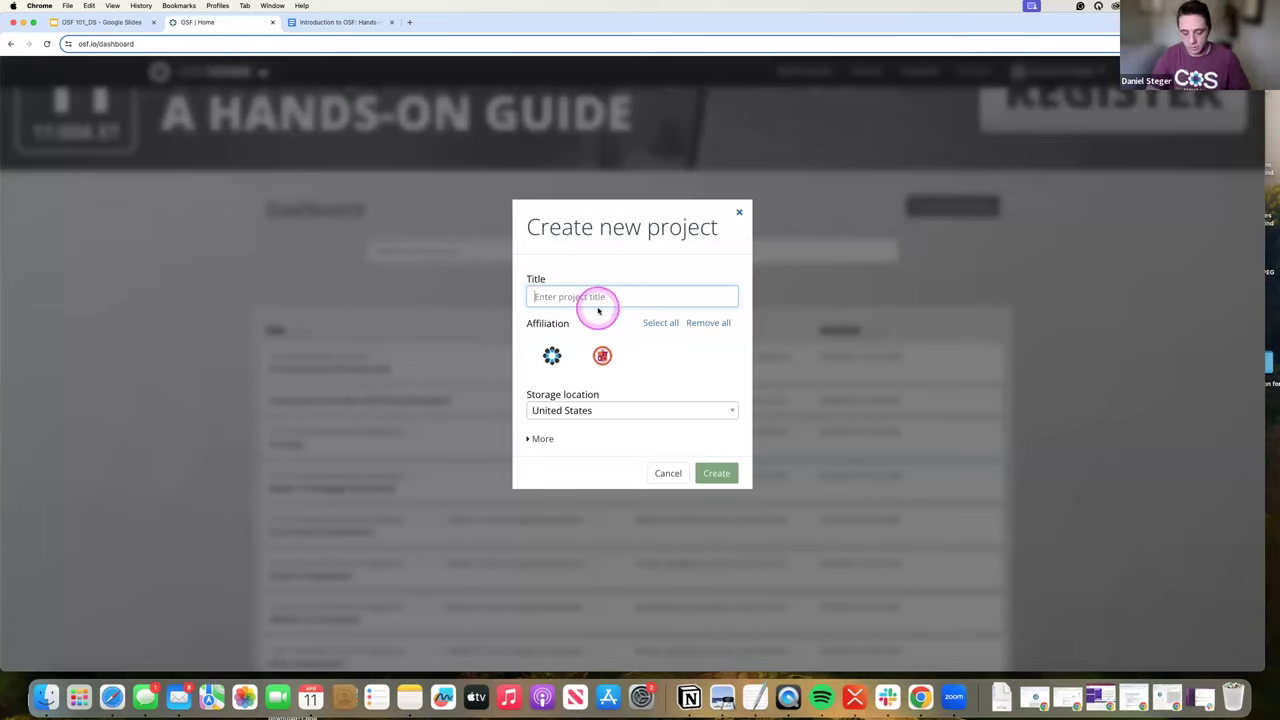
text(test project)
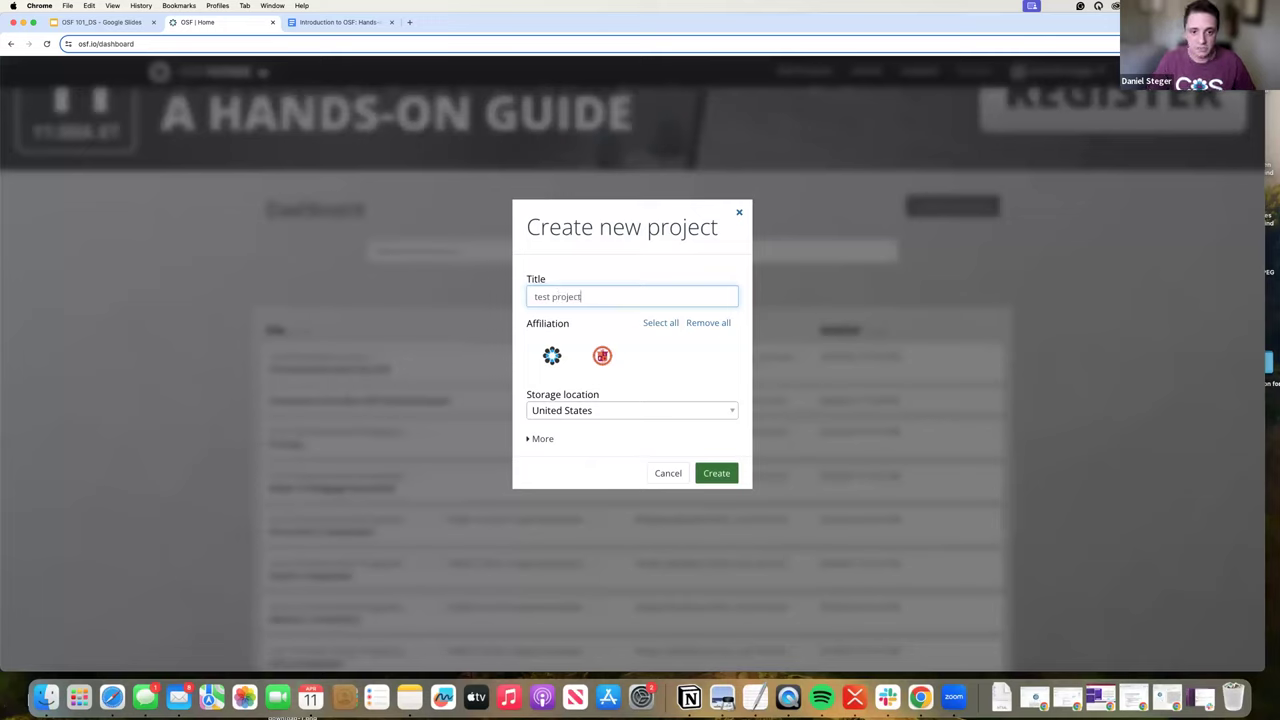
click(603, 357)
click(552, 356)
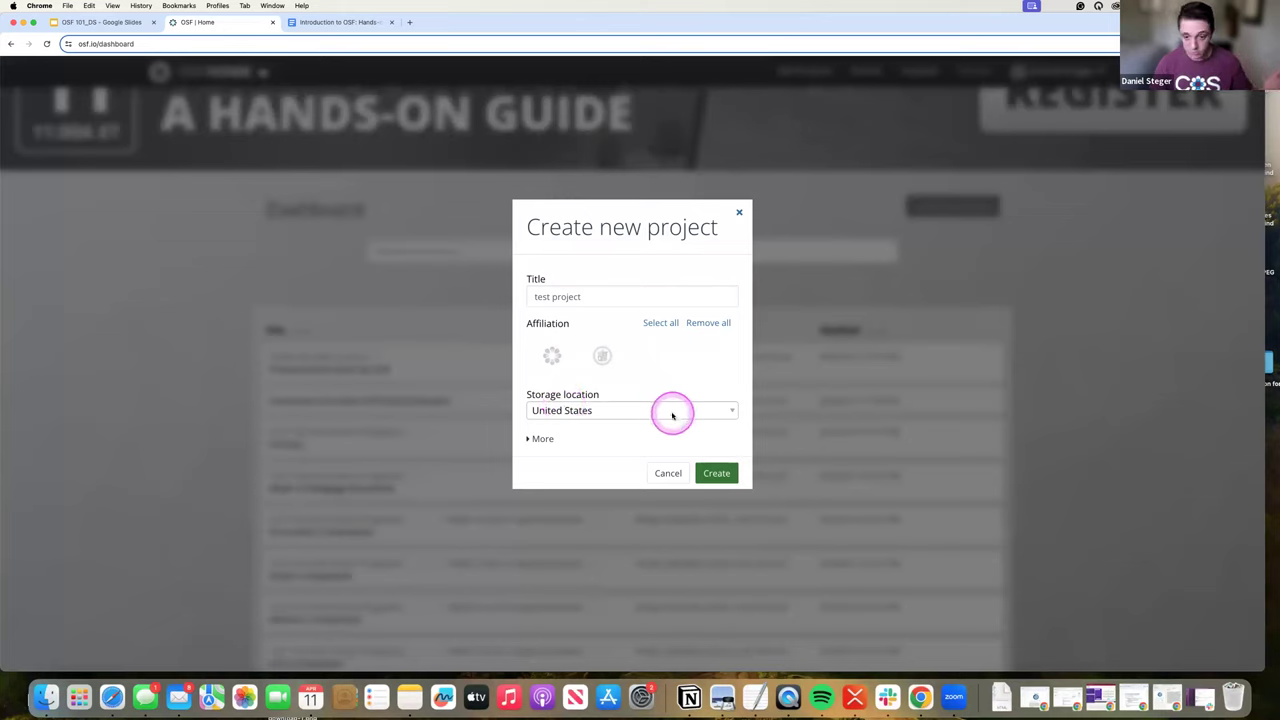
click(672, 415)
scroll(740, 366, down, 1)
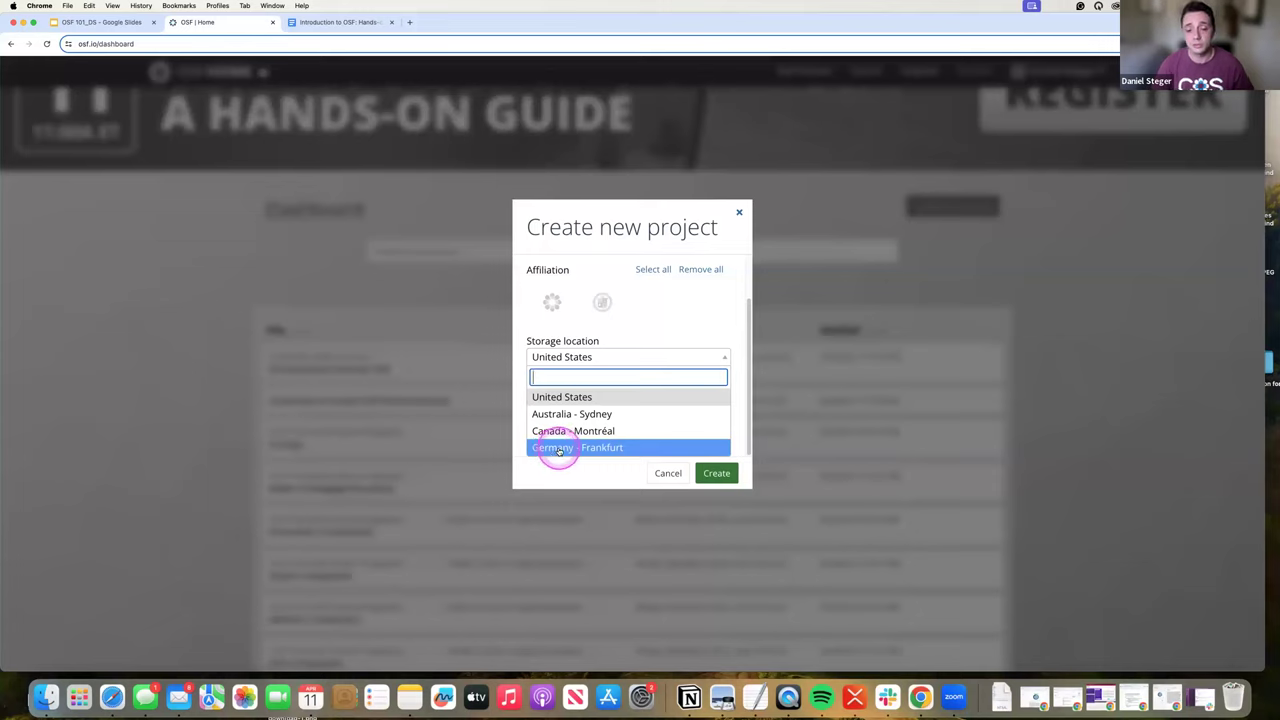
click(571, 398)
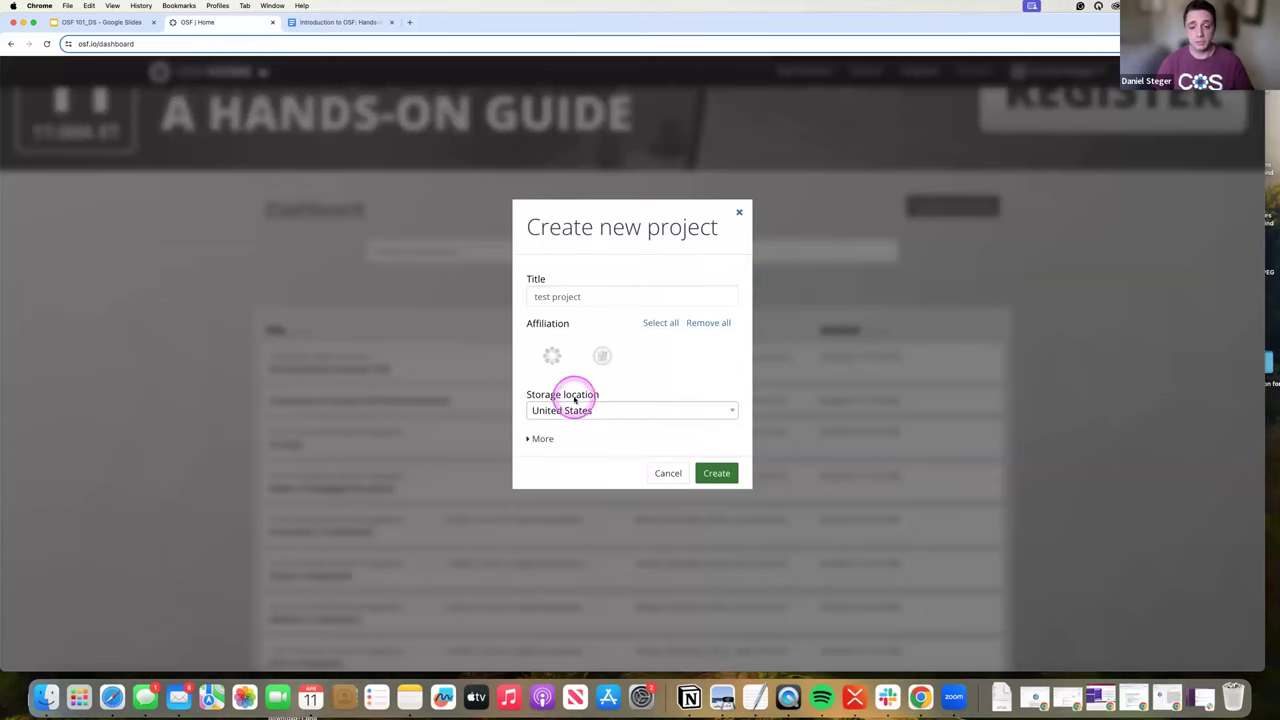
click(725, 476)
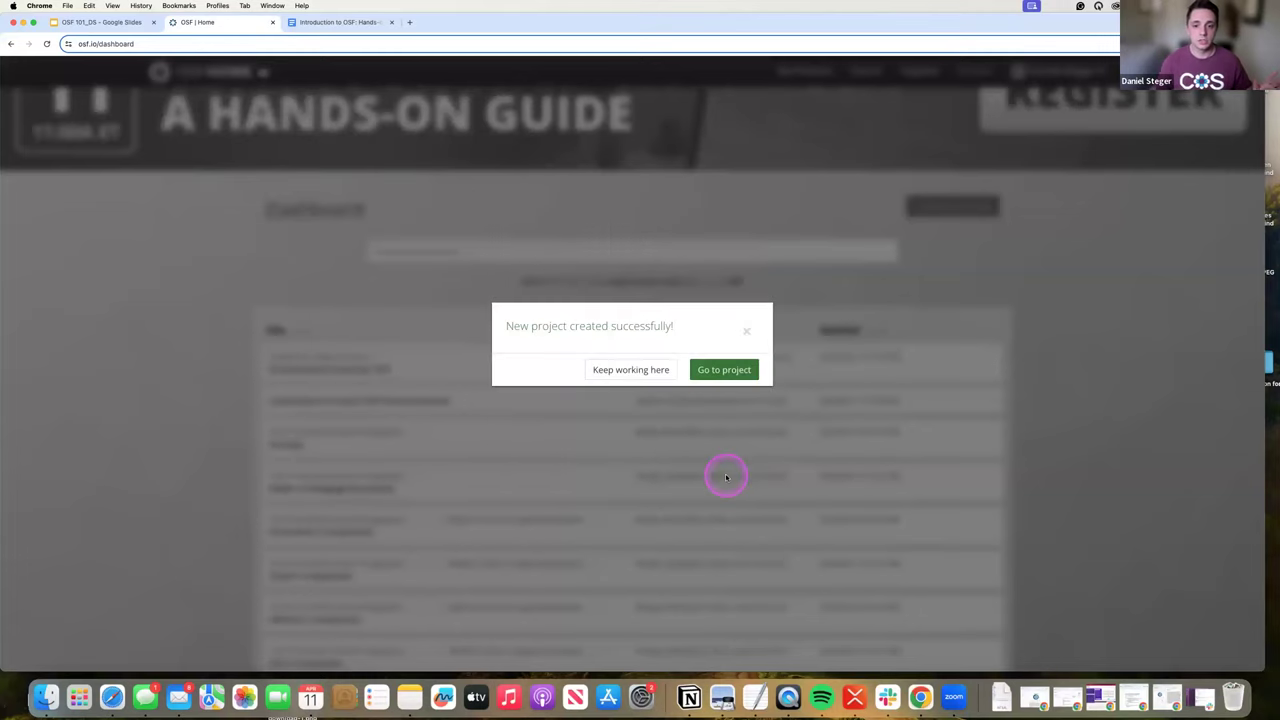
click(748, 373)
Go to test project, leave its title unchanged, and view its Contributors page
click(737, 375)
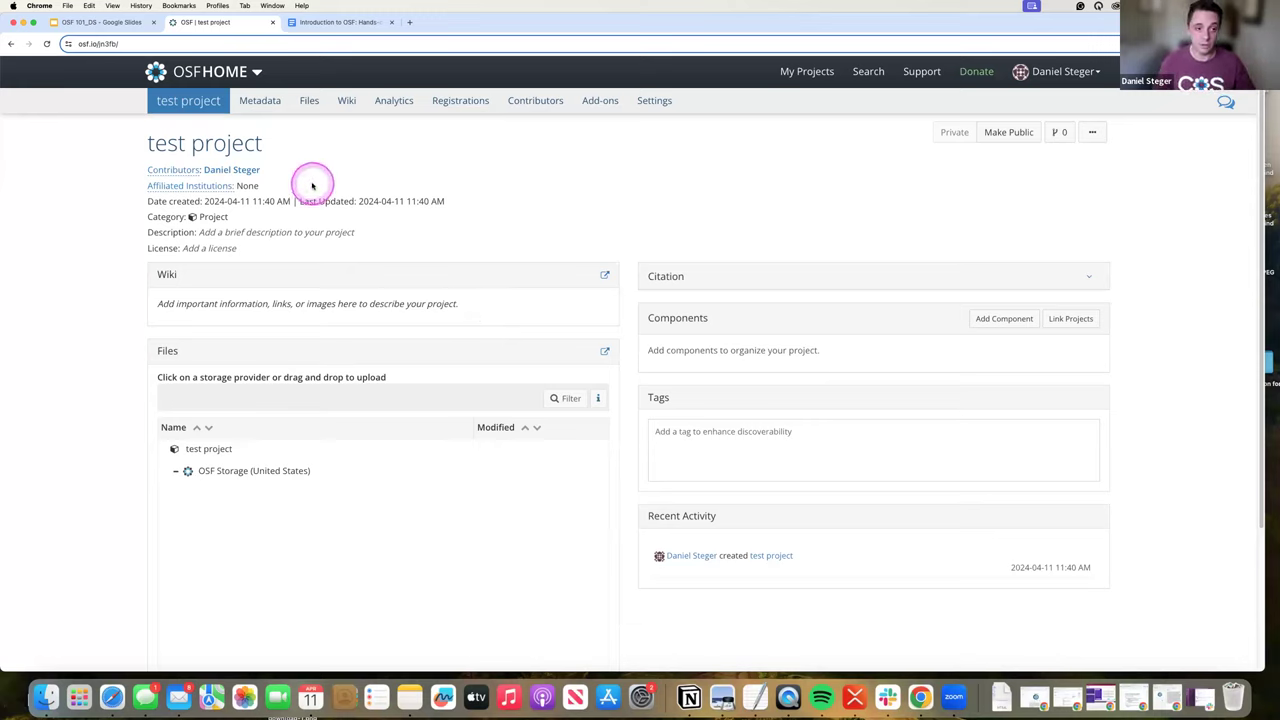
mouse_move(370, 198)
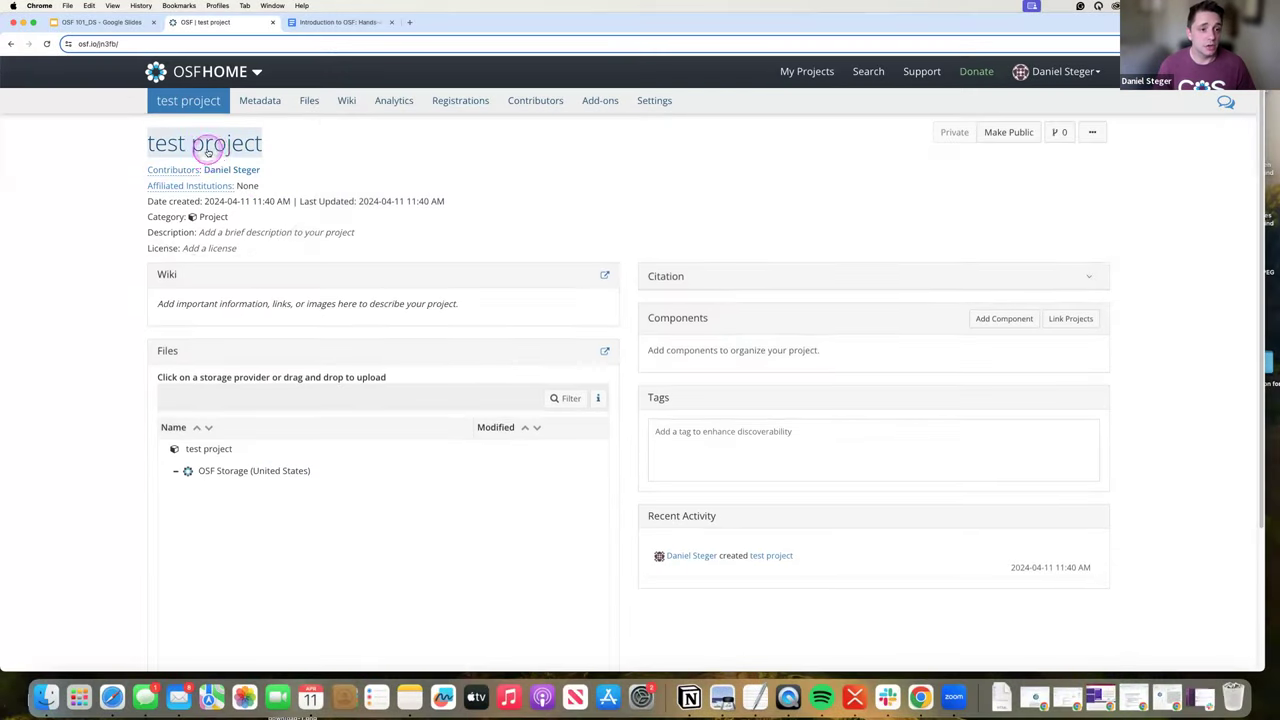
click(208, 147)
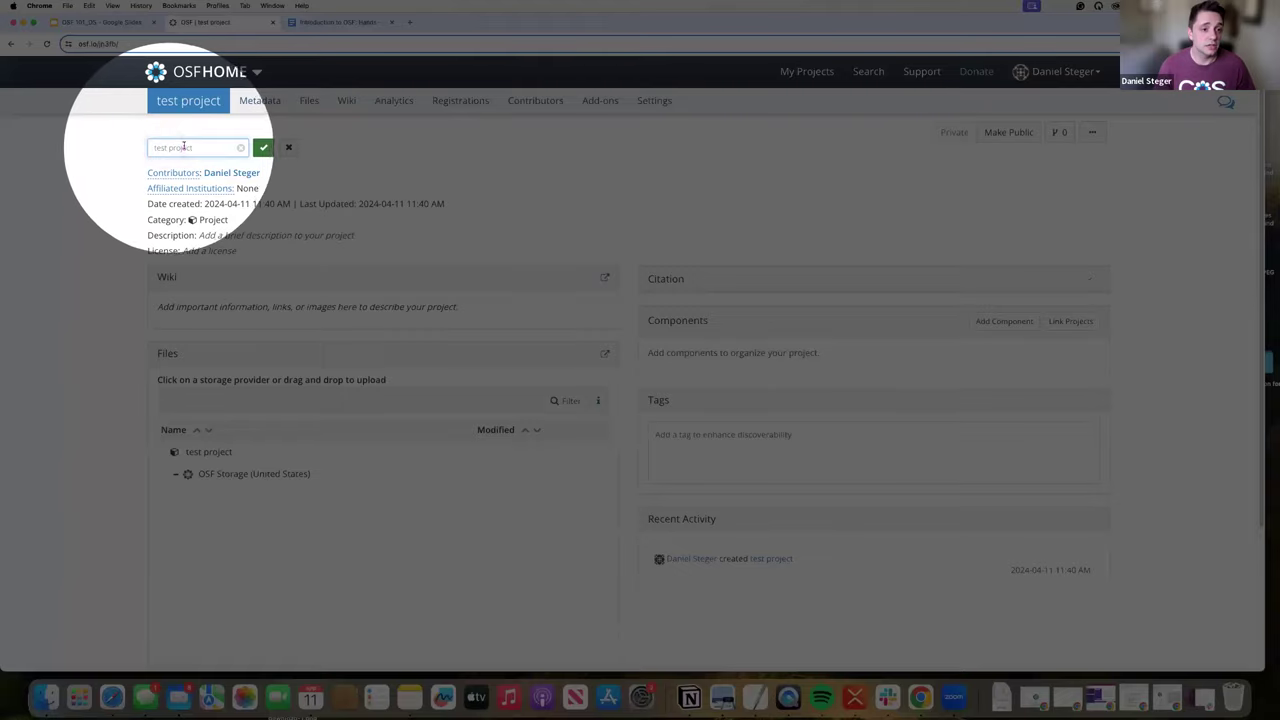
click(262, 148)
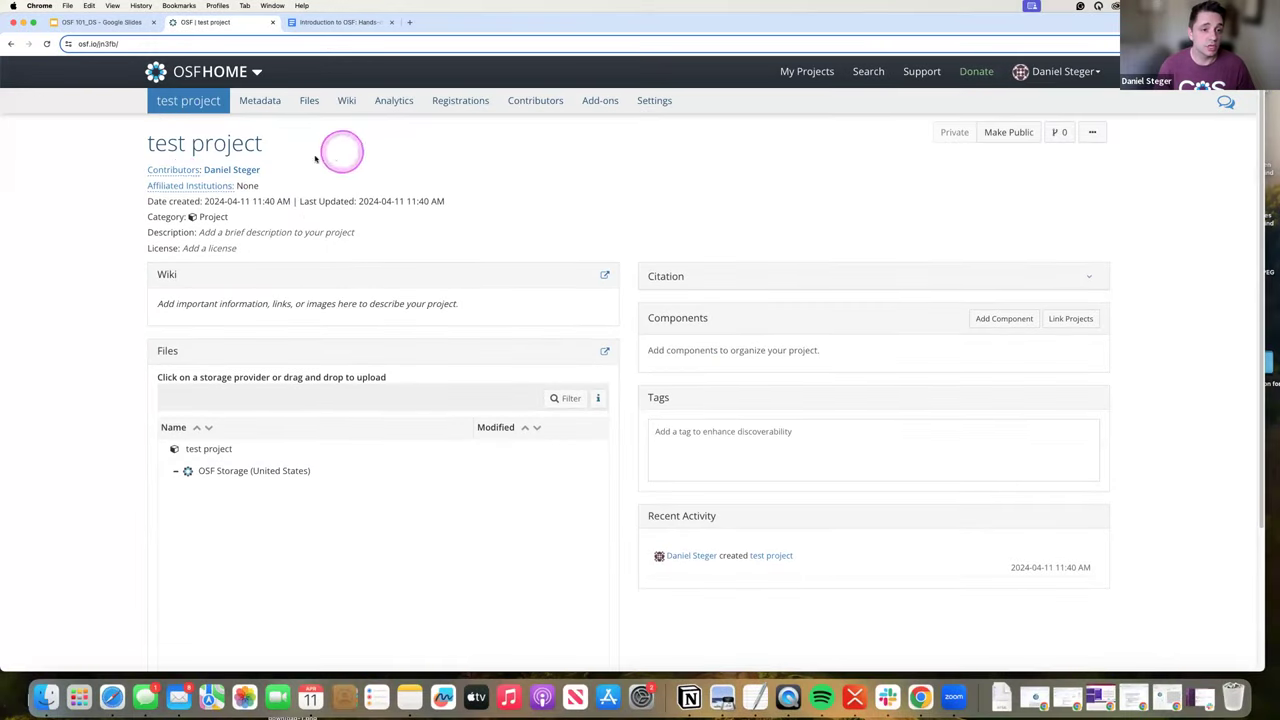
click(177, 172)
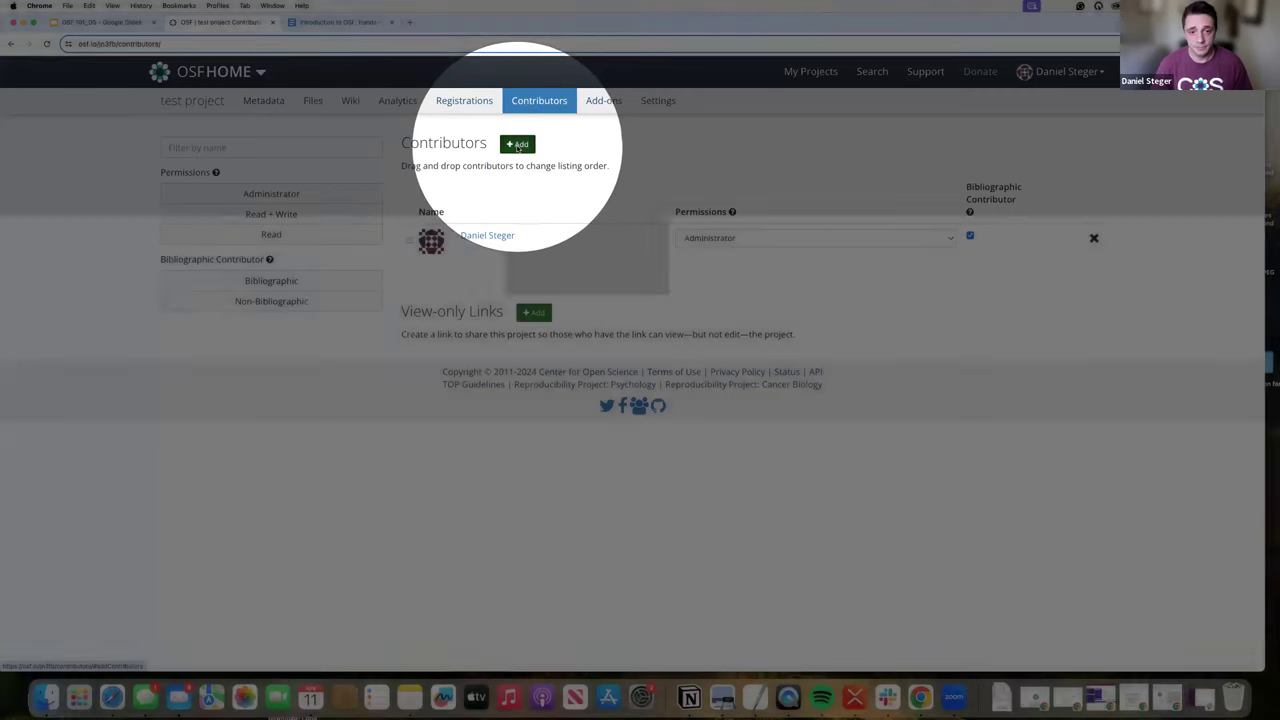
Search for the second contributor by name and pick them from the Add Contributors results
click(517, 145)
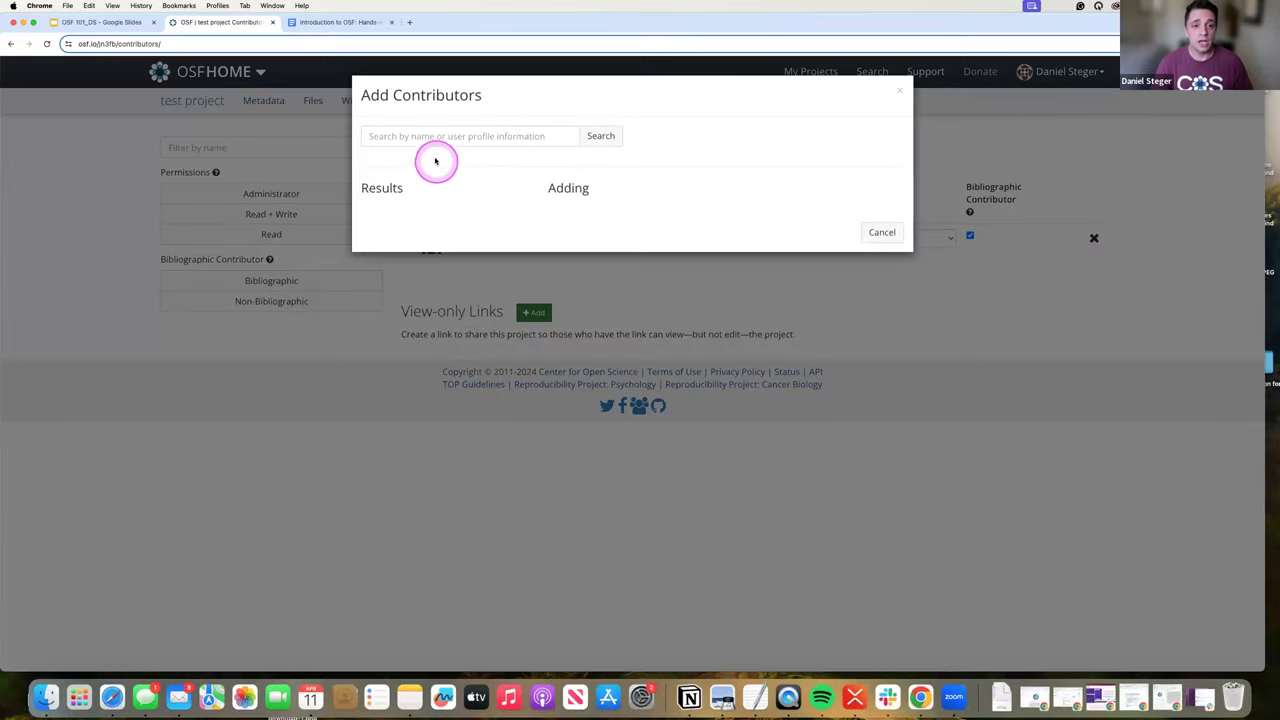
click(435, 143)
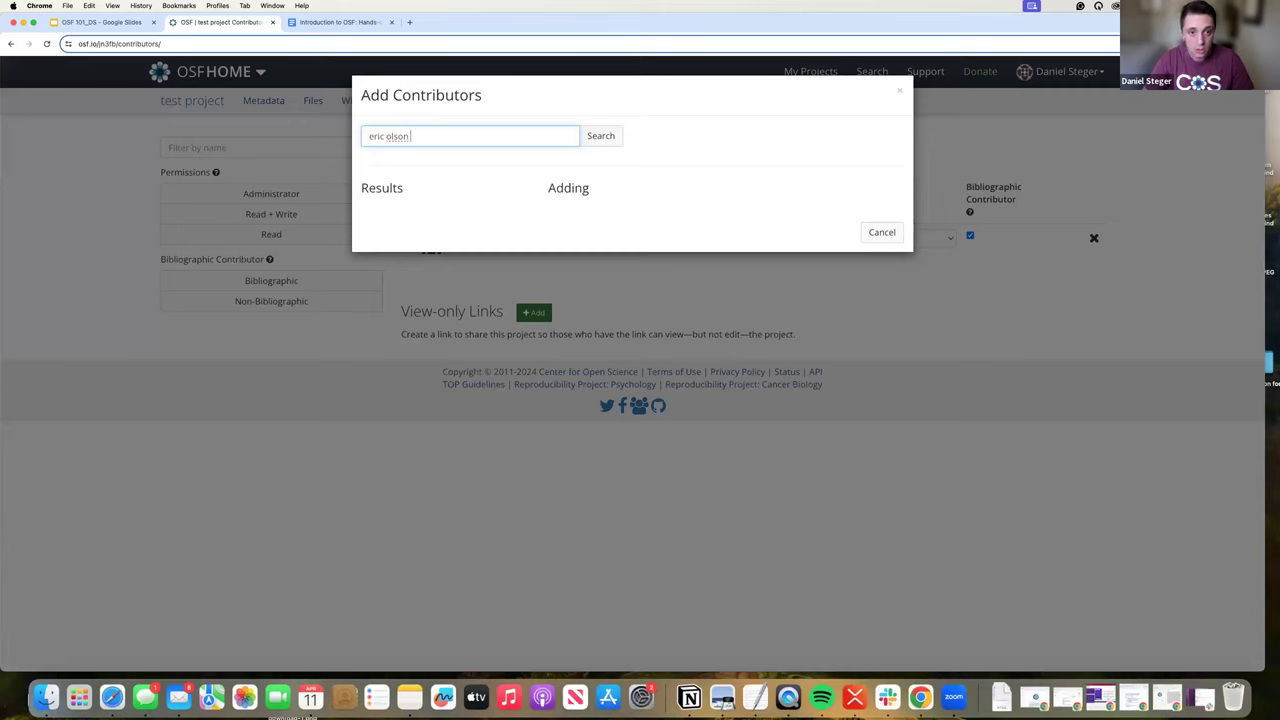
key(Return)
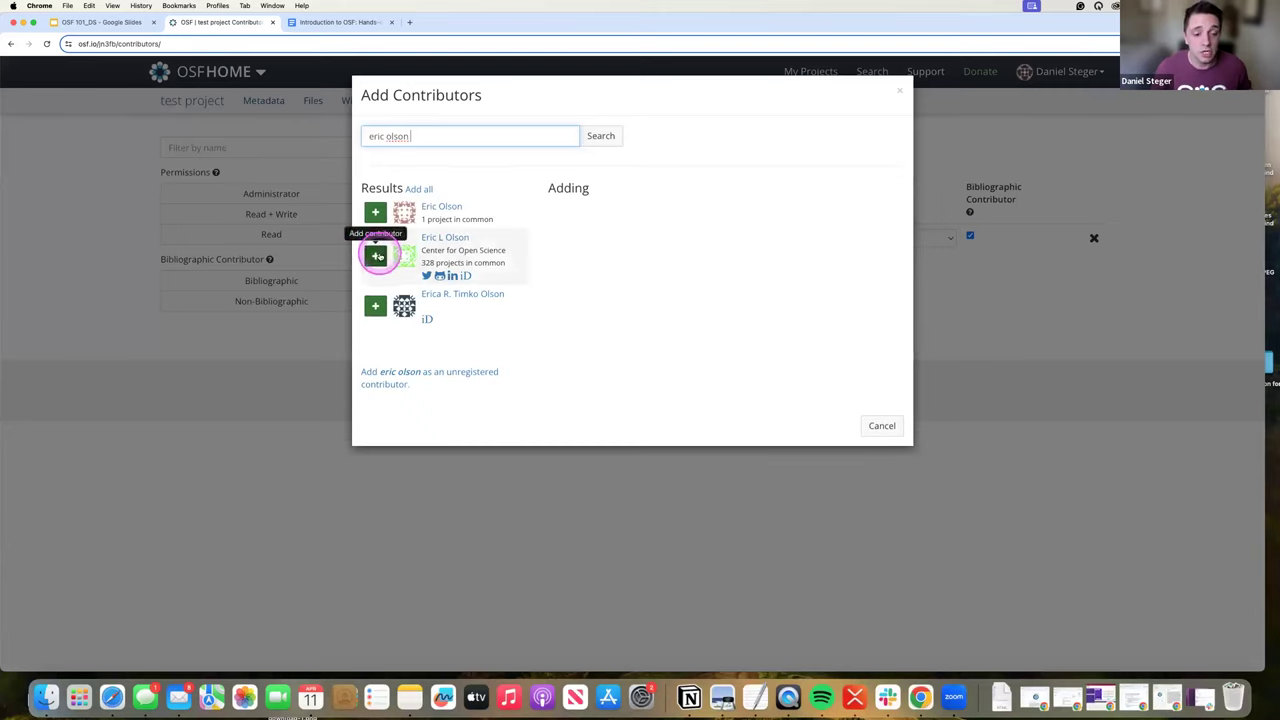
click(376, 257)
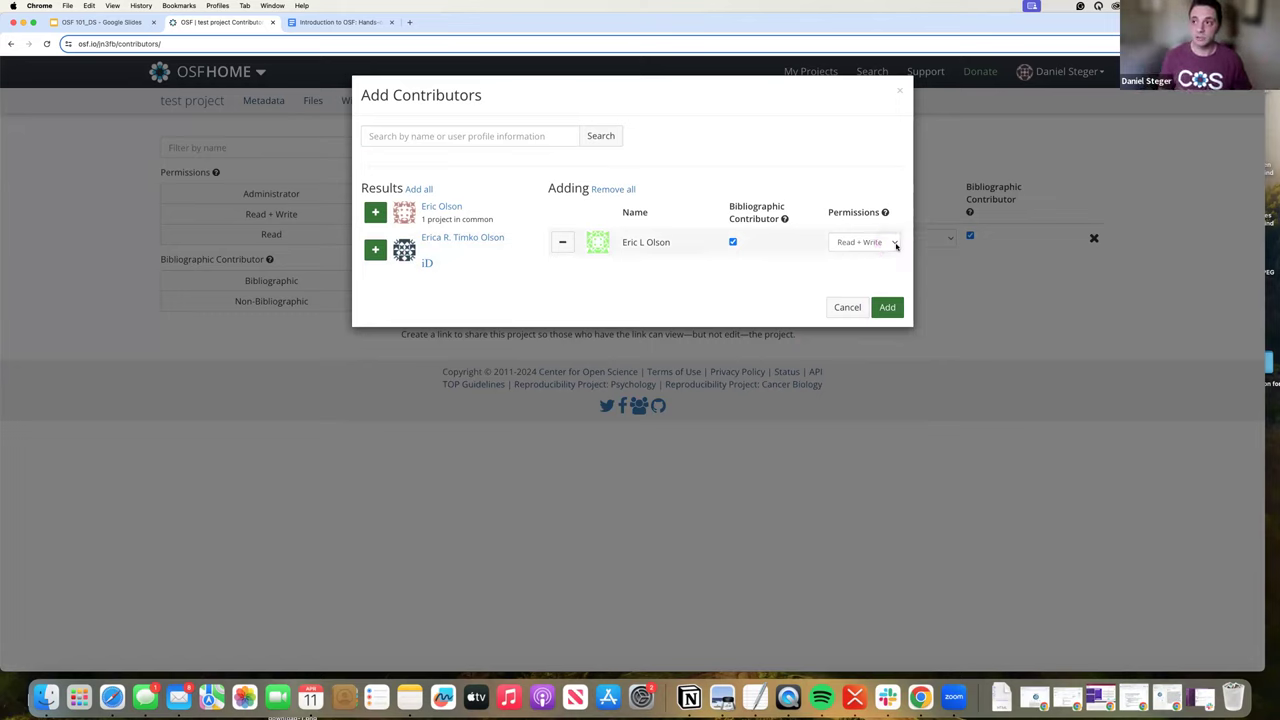
Add them with Administrator permission and no bibliographic credit, then return to the overview
click(878, 254)
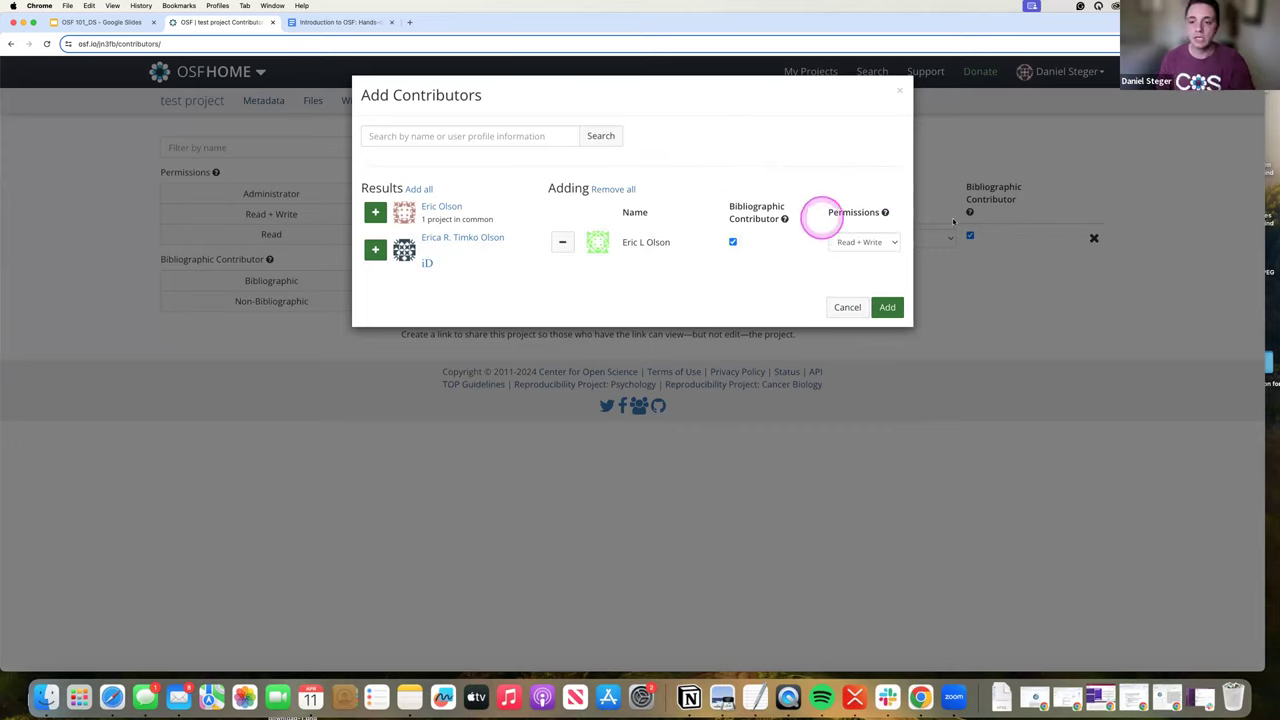
click(903, 236)
click(888, 245)
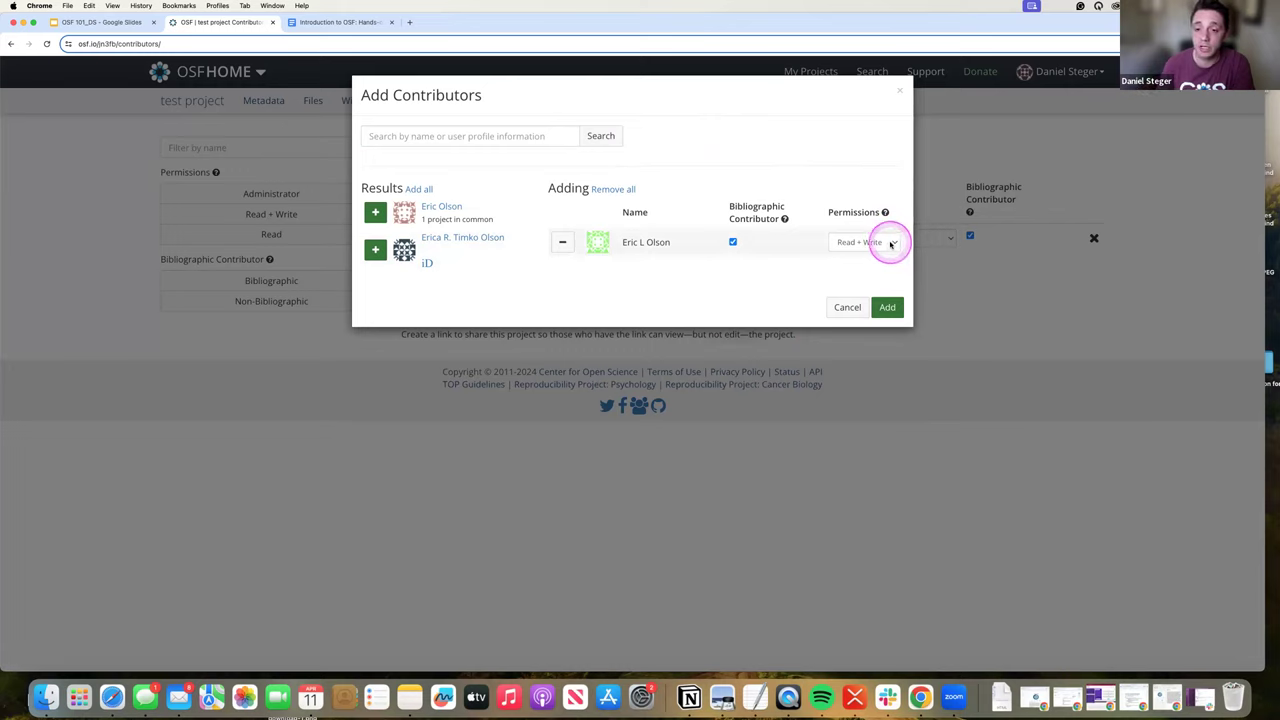
click(895, 245)
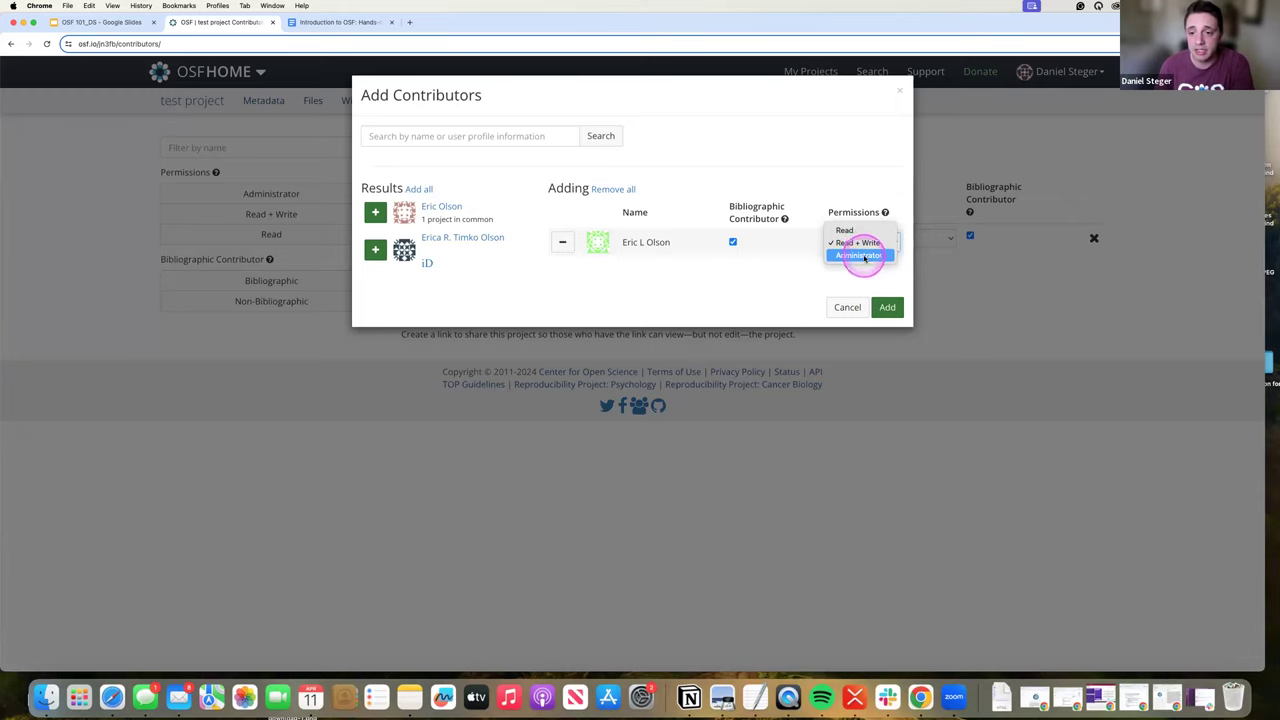
click(862, 256)
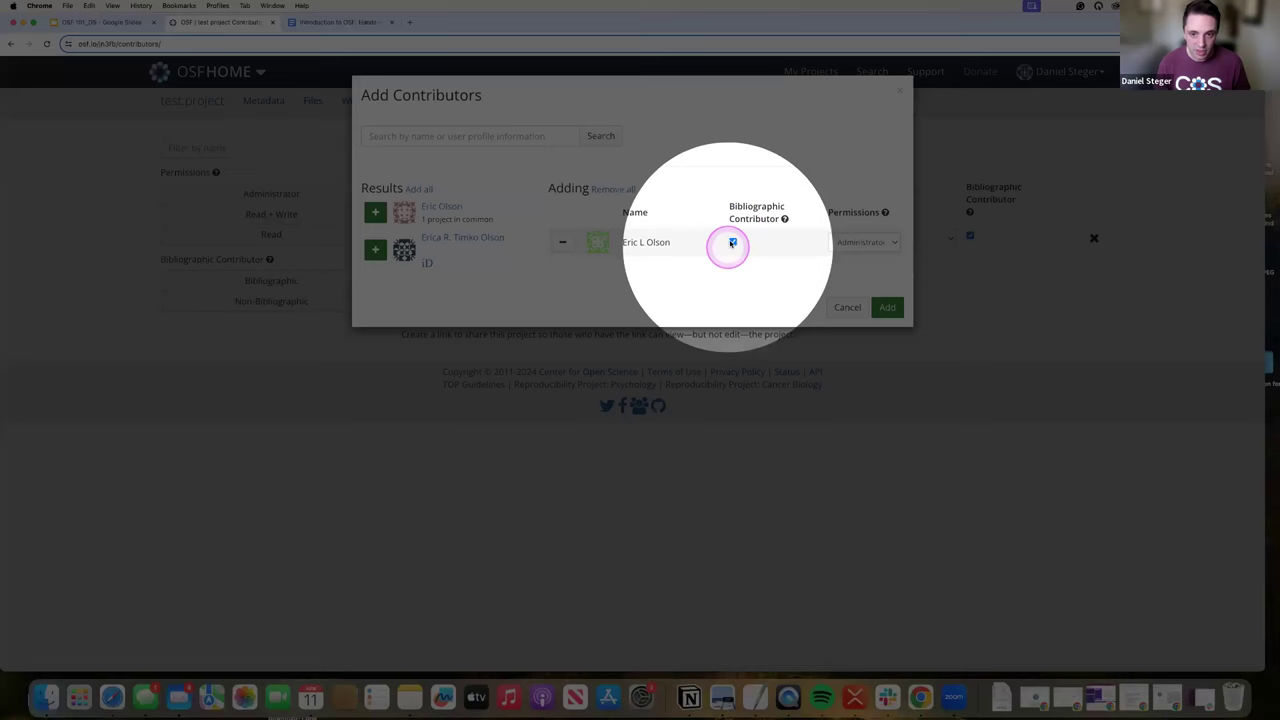
click(732, 243)
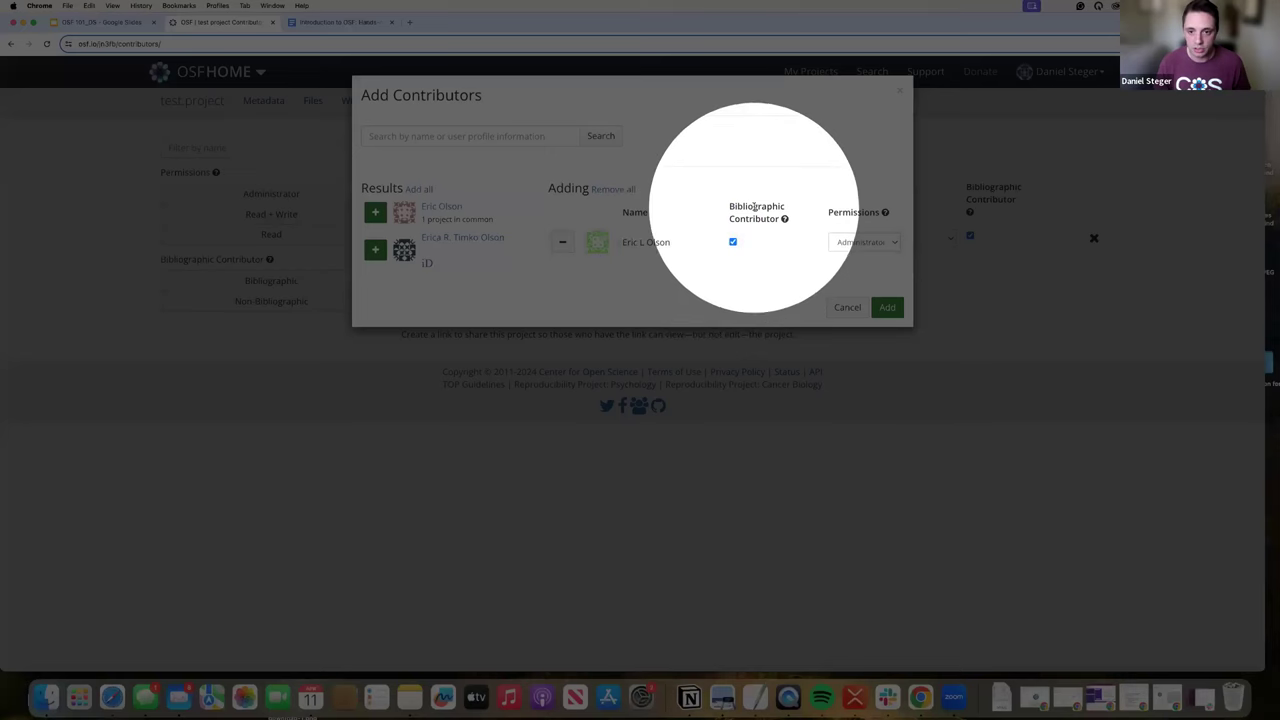
click(733, 243)
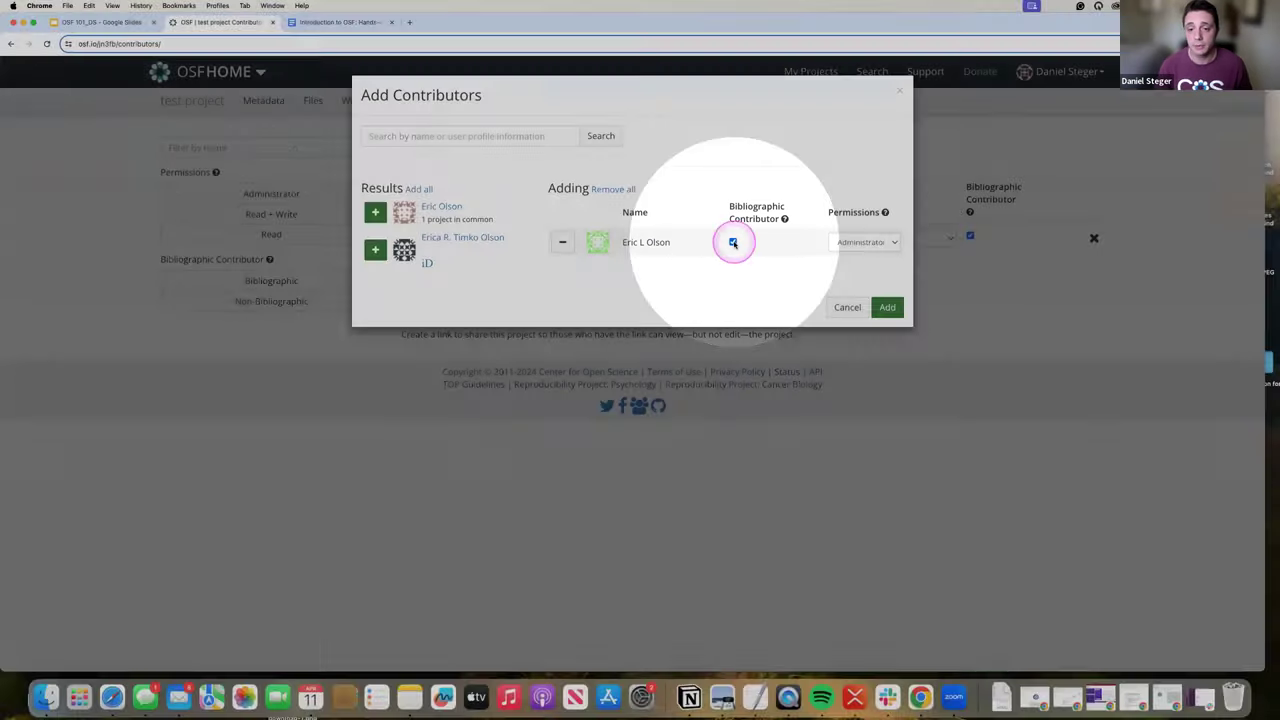
click(733, 243)
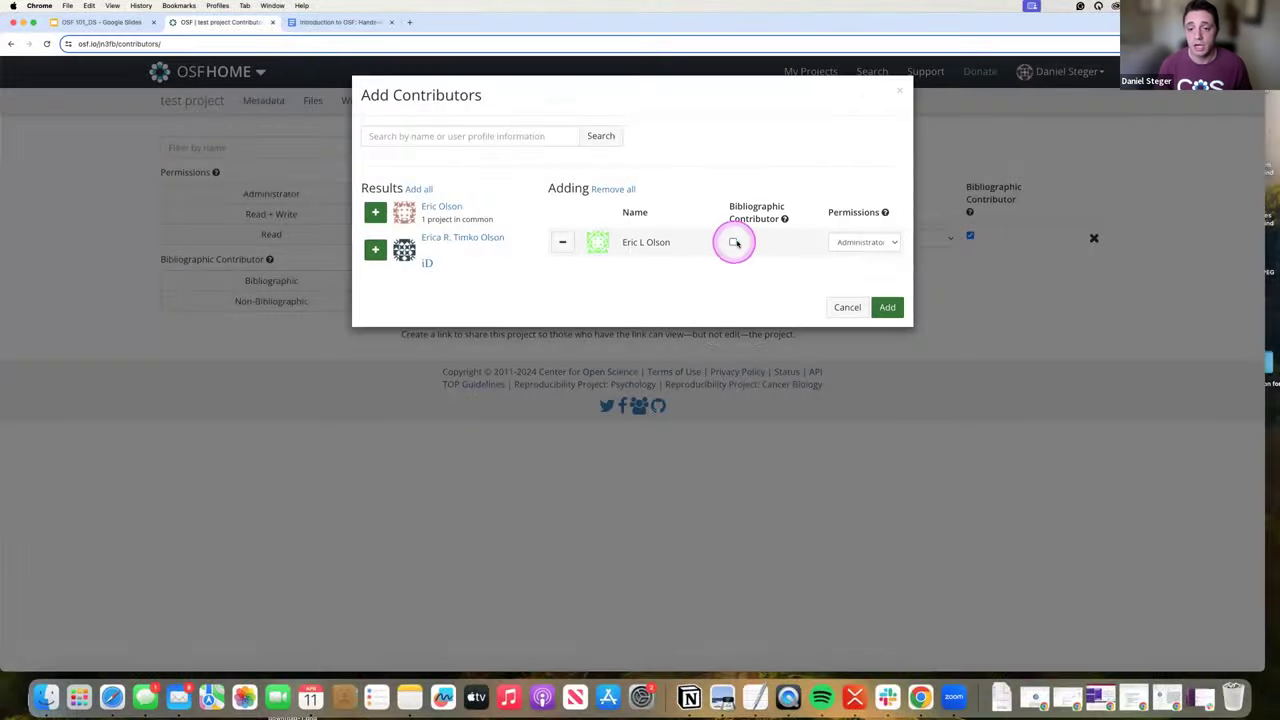
click(893, 308)
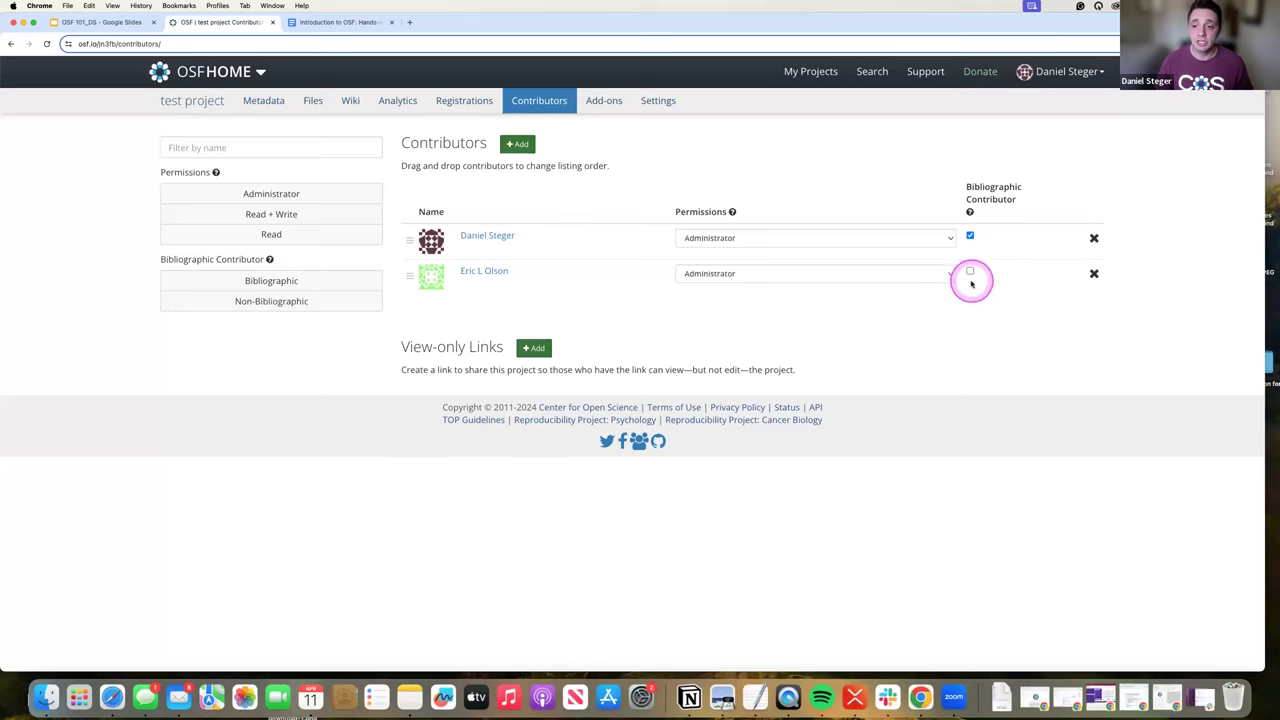
click(190, 104)
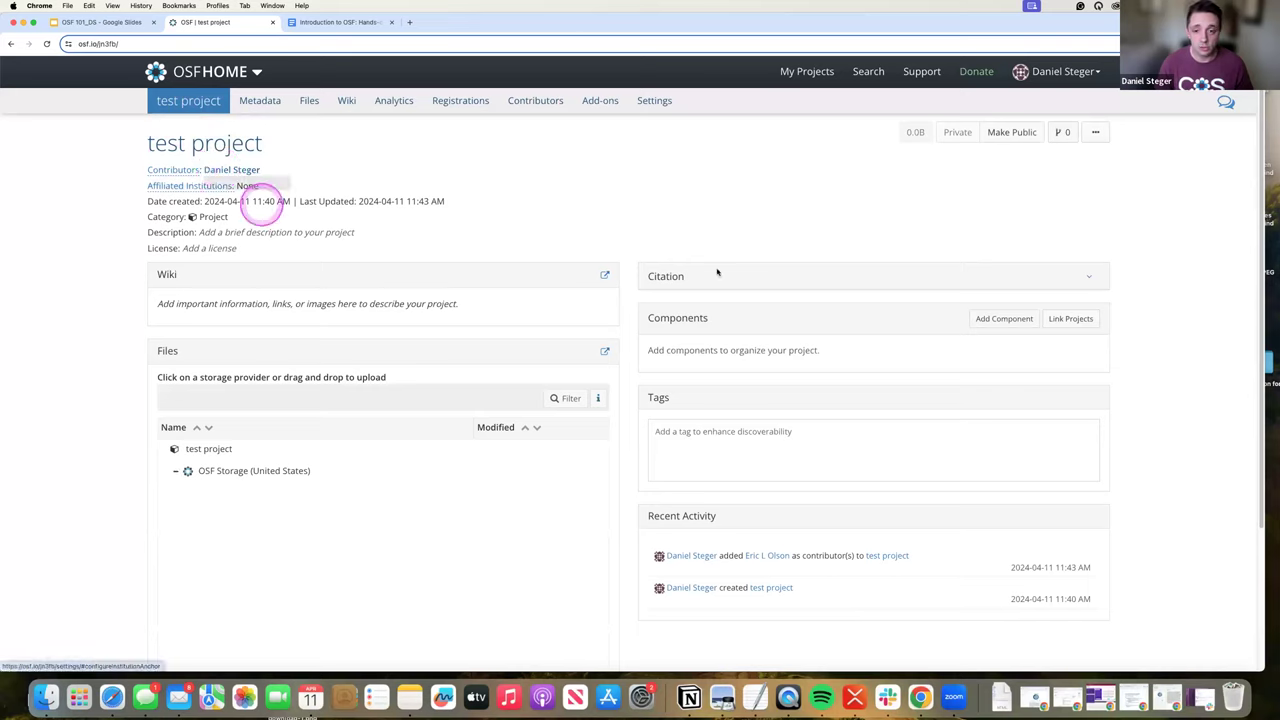
Tick Bibliographic for the second contributor, save and confirm, then check the citations list both authors
click(1094, 279)
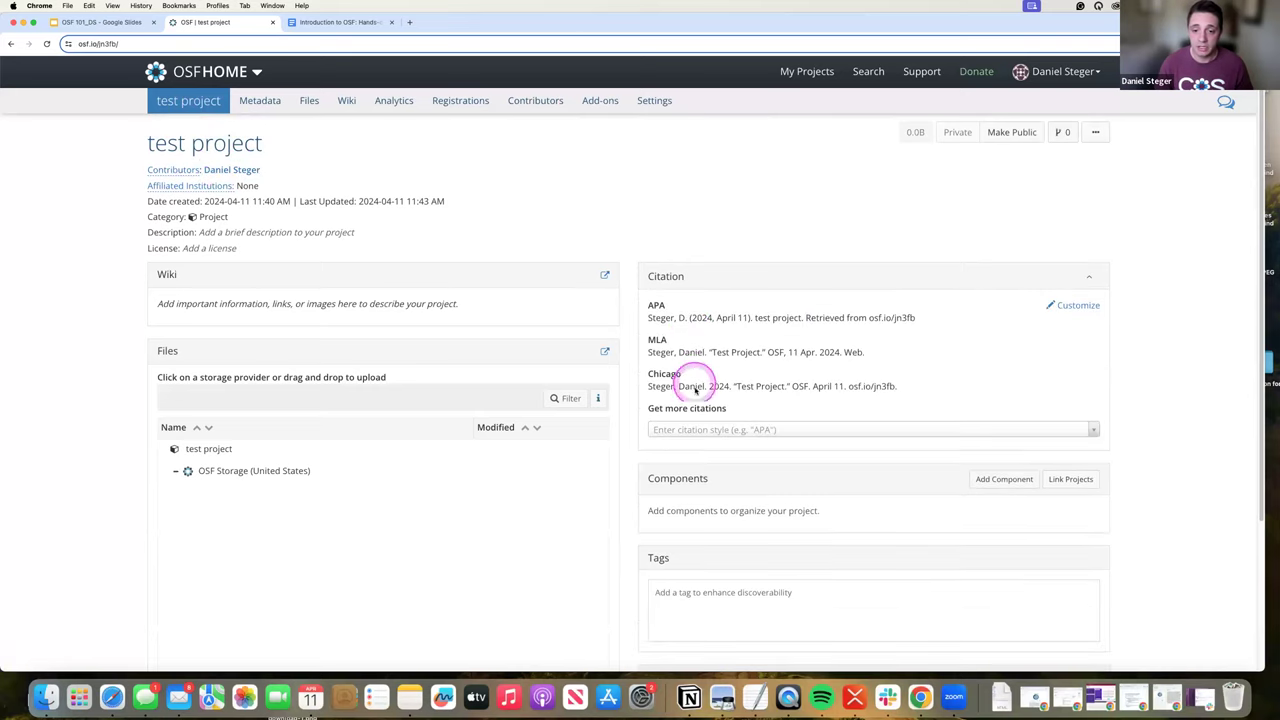
right_click(171, 172)
key(Escape)
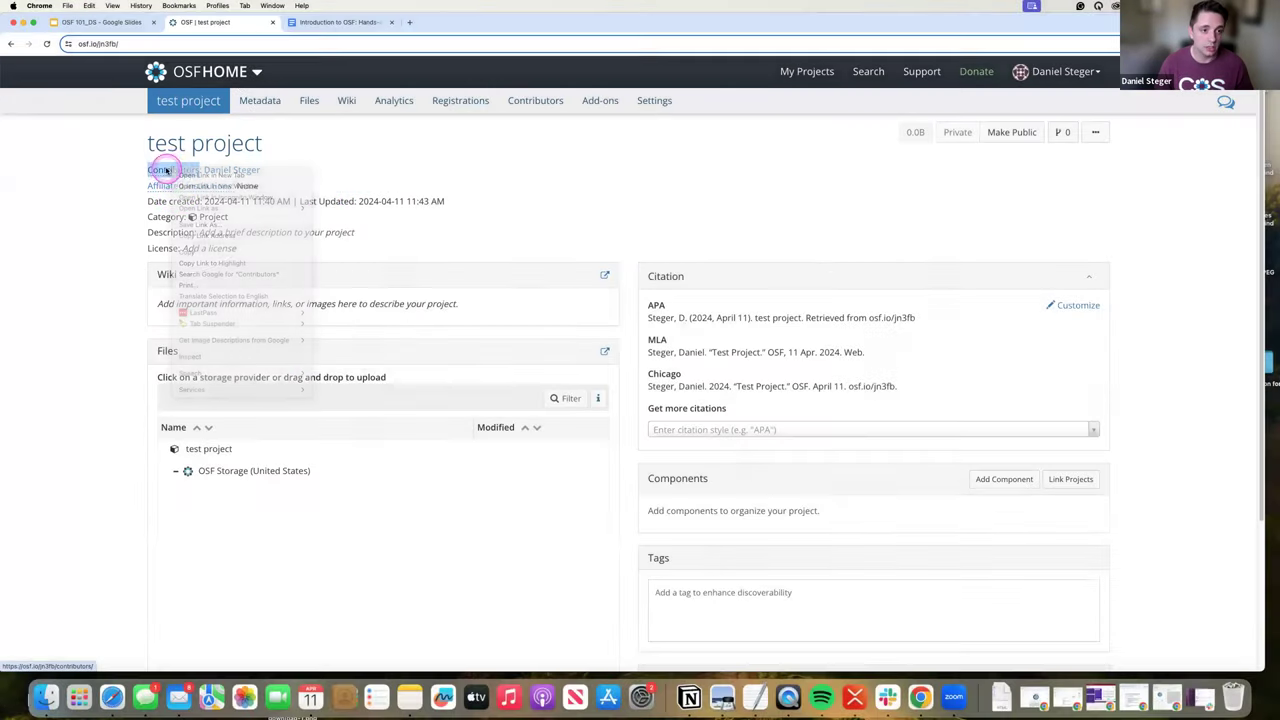
click(171, 172)
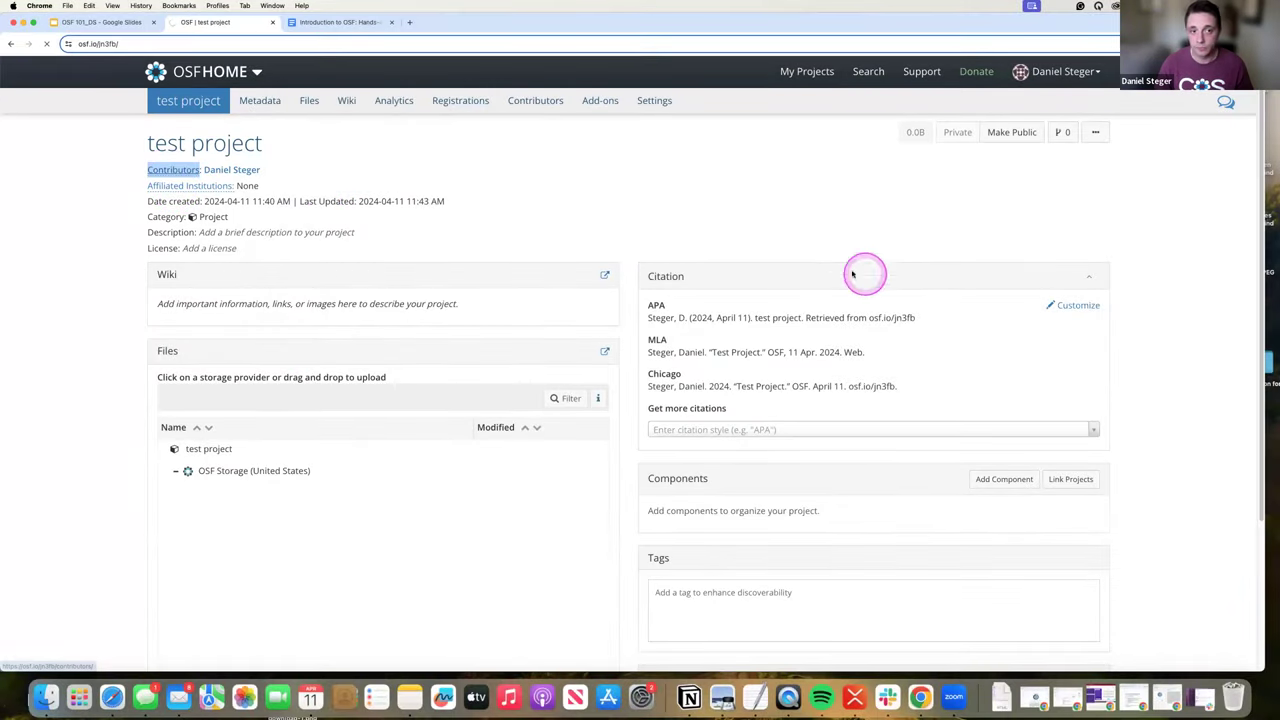
click(968, 272)
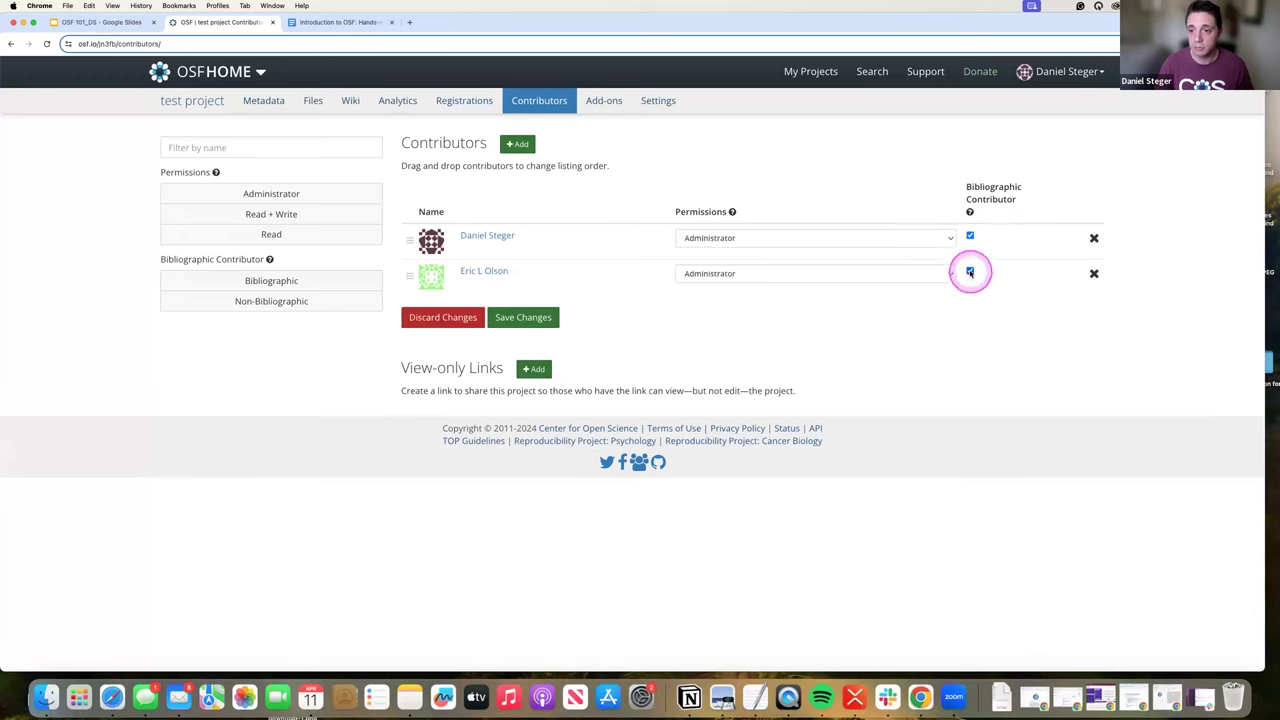
click(530, 318)
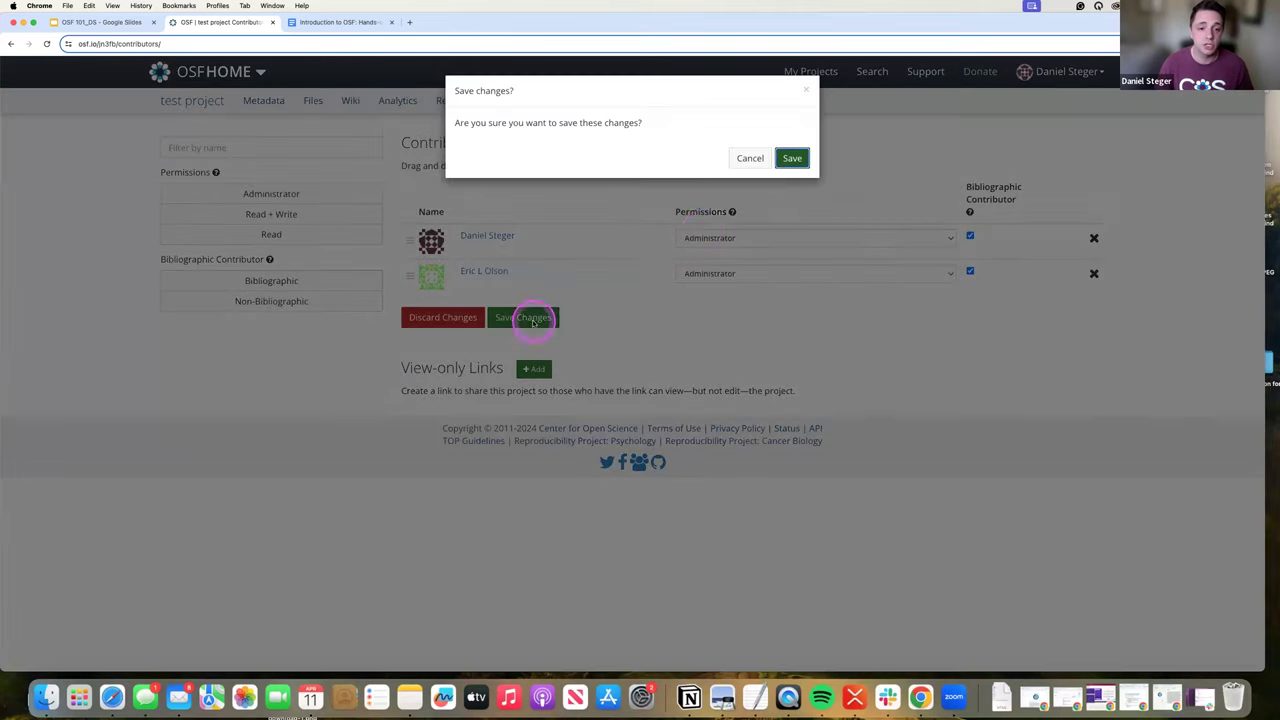
click(808, 152)
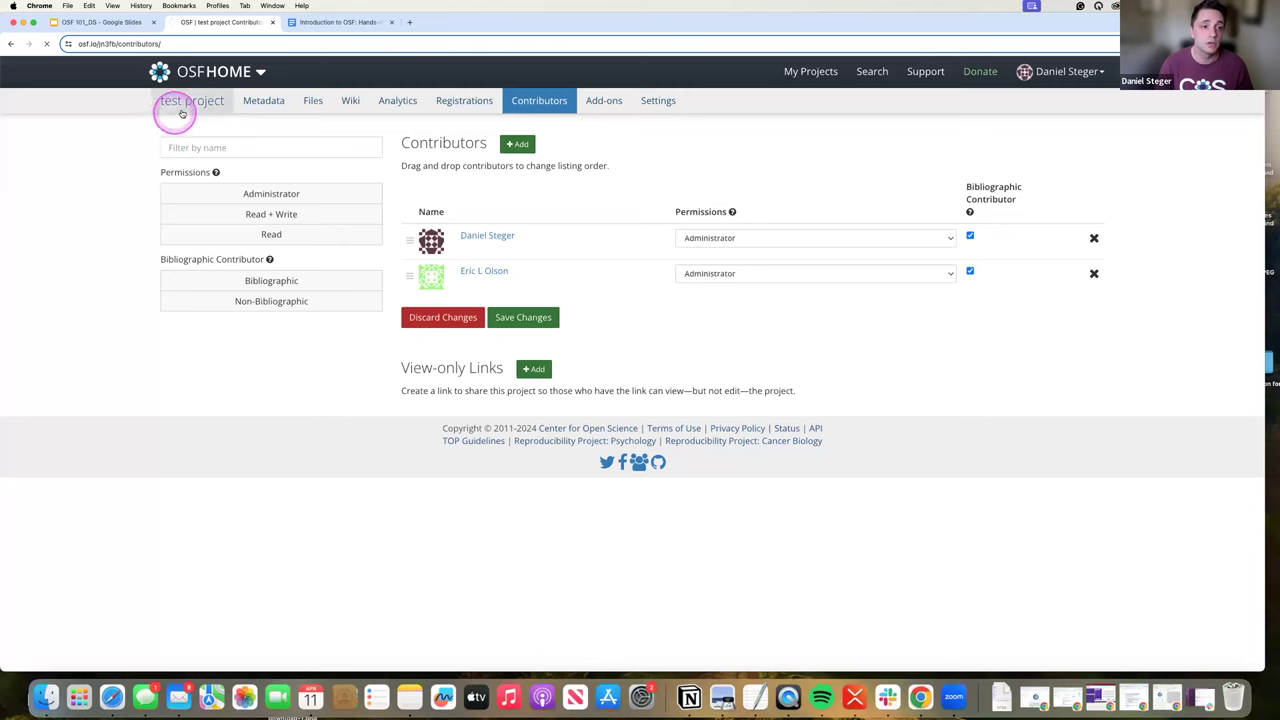
click(185, 110)
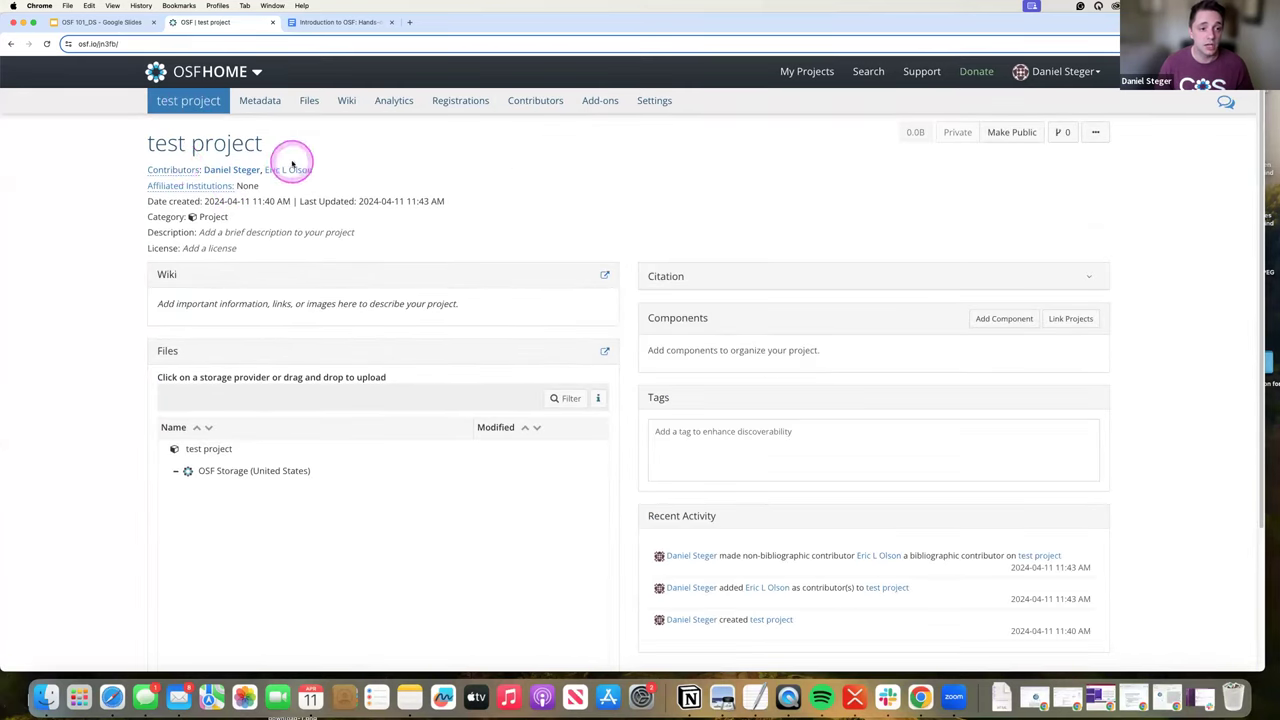
click(1057, 285)
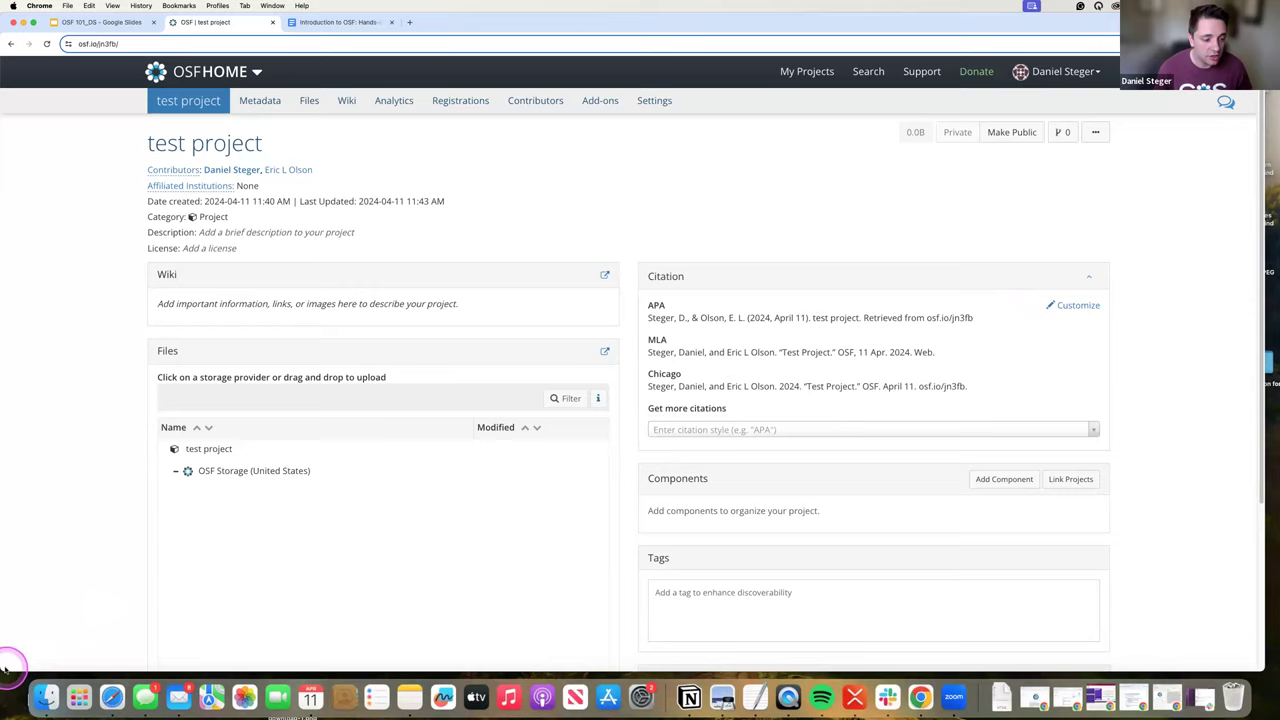
Drag Covid-19 Data.docx from the desktop into OSF Storage, then open the local copy in TextEdit
drag(22, 652, 173, 628)
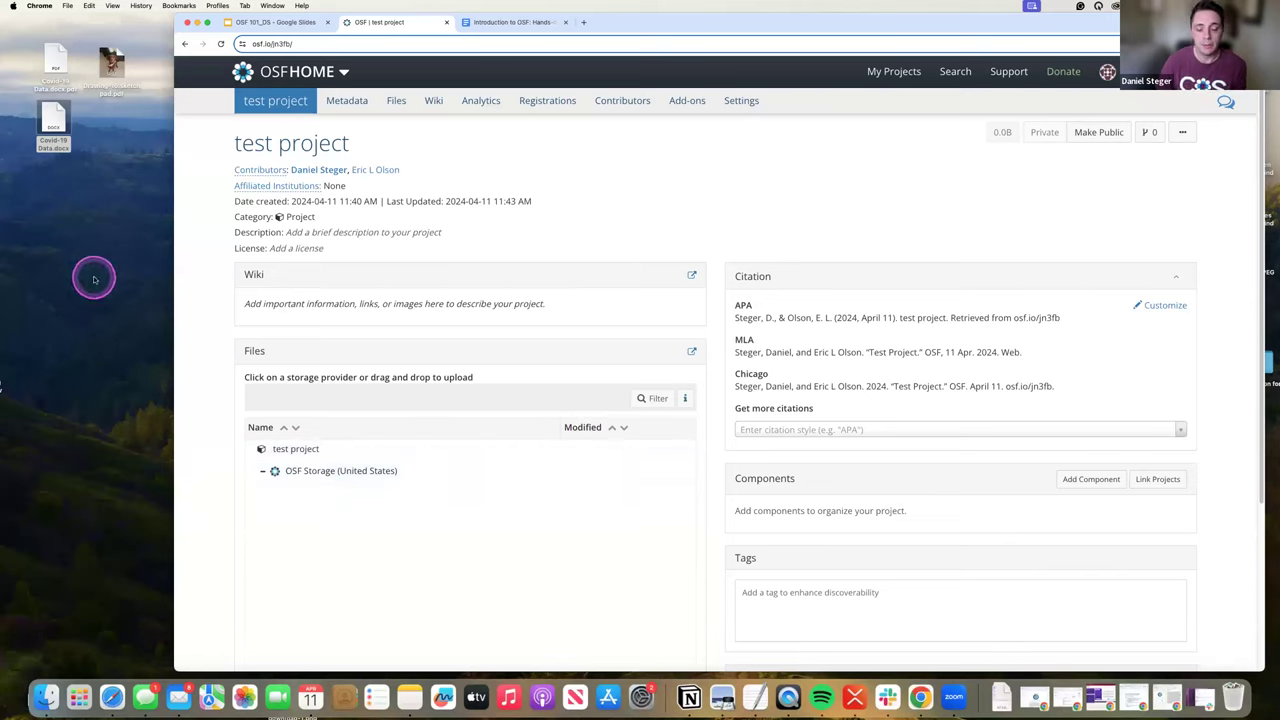
click(62, 122)
drag(57, 121, 360, 480)
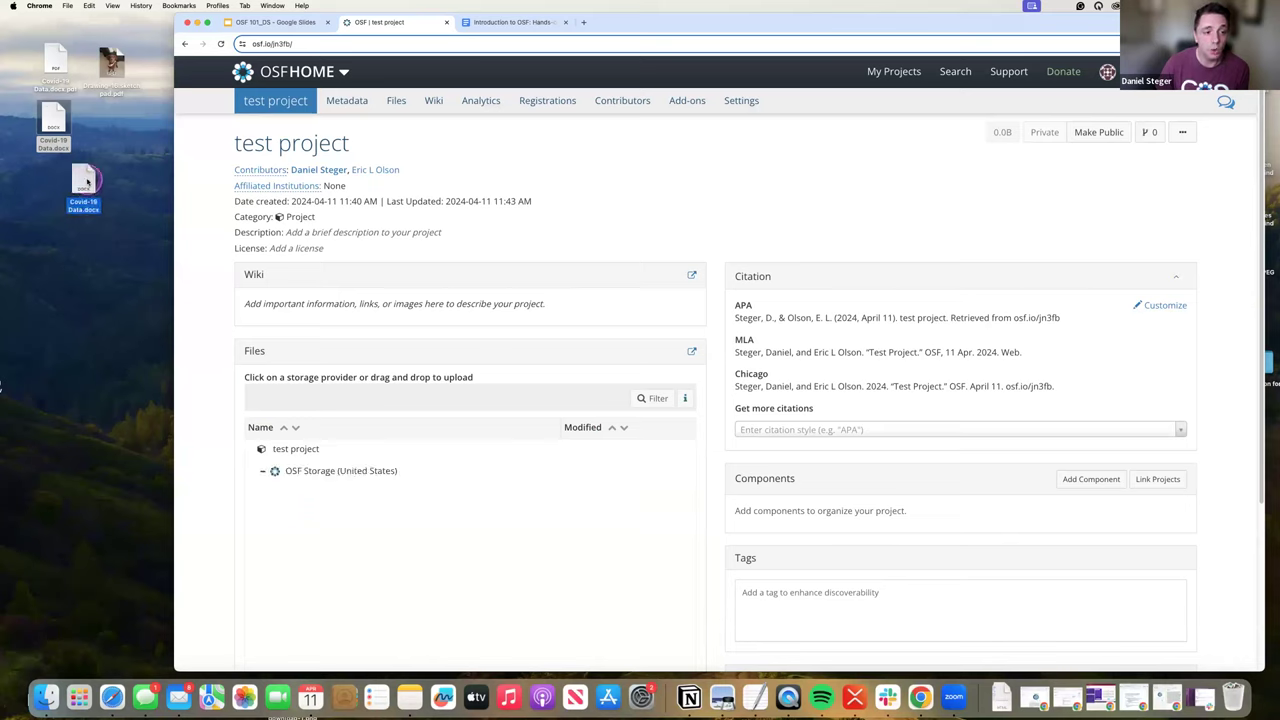
click(397, 104)
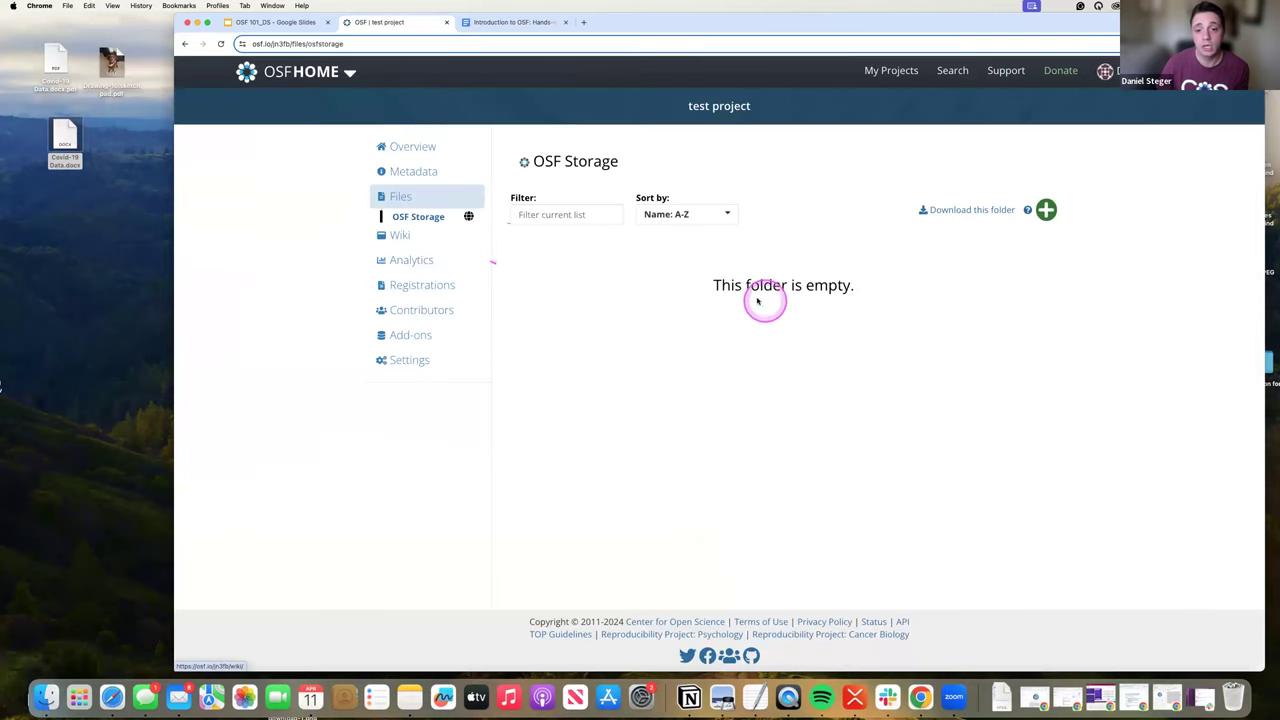
click(64, 136)
drag(72, 140, 394, 208)
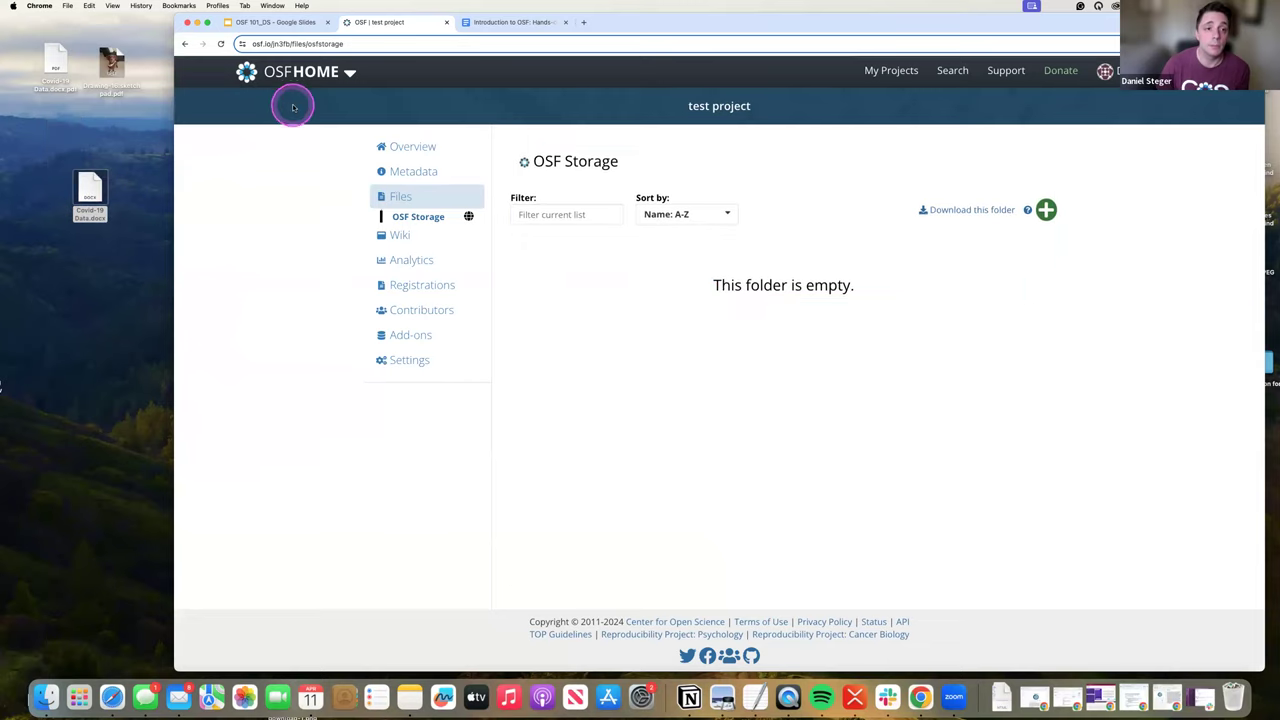
click(404, 150)
drag(89, 192, 337, 467)
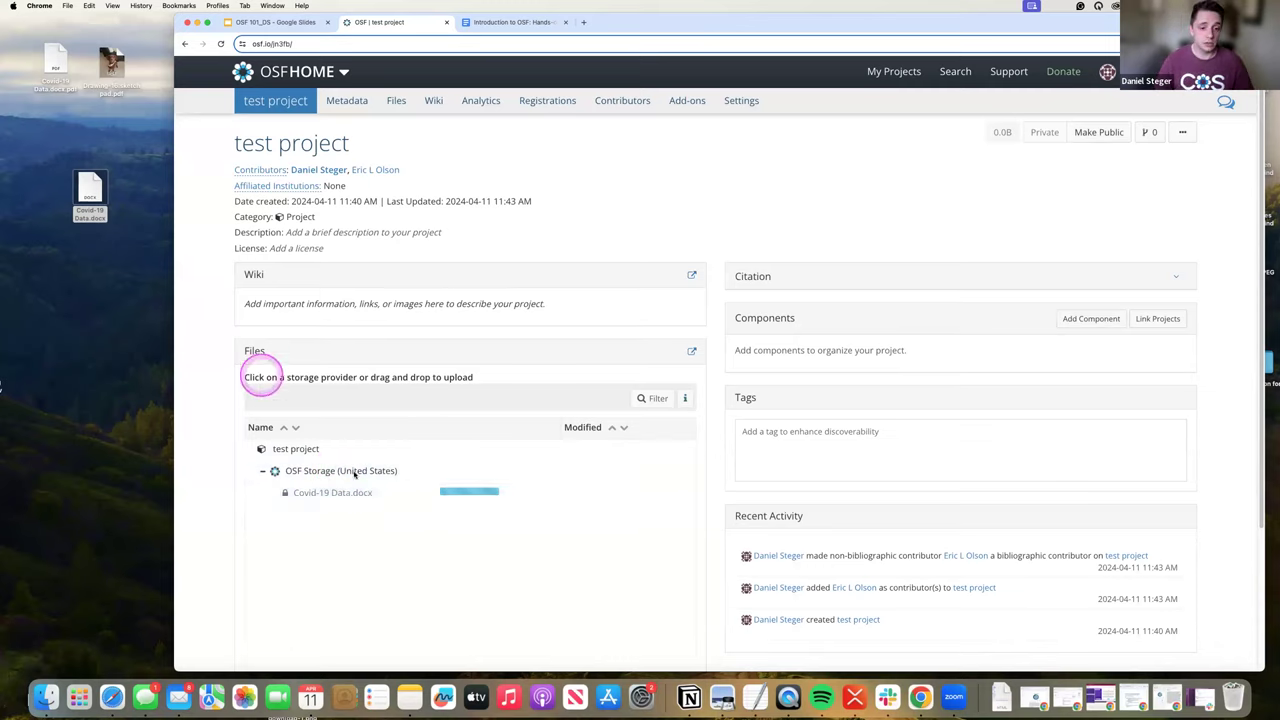
double_click(92, 184)
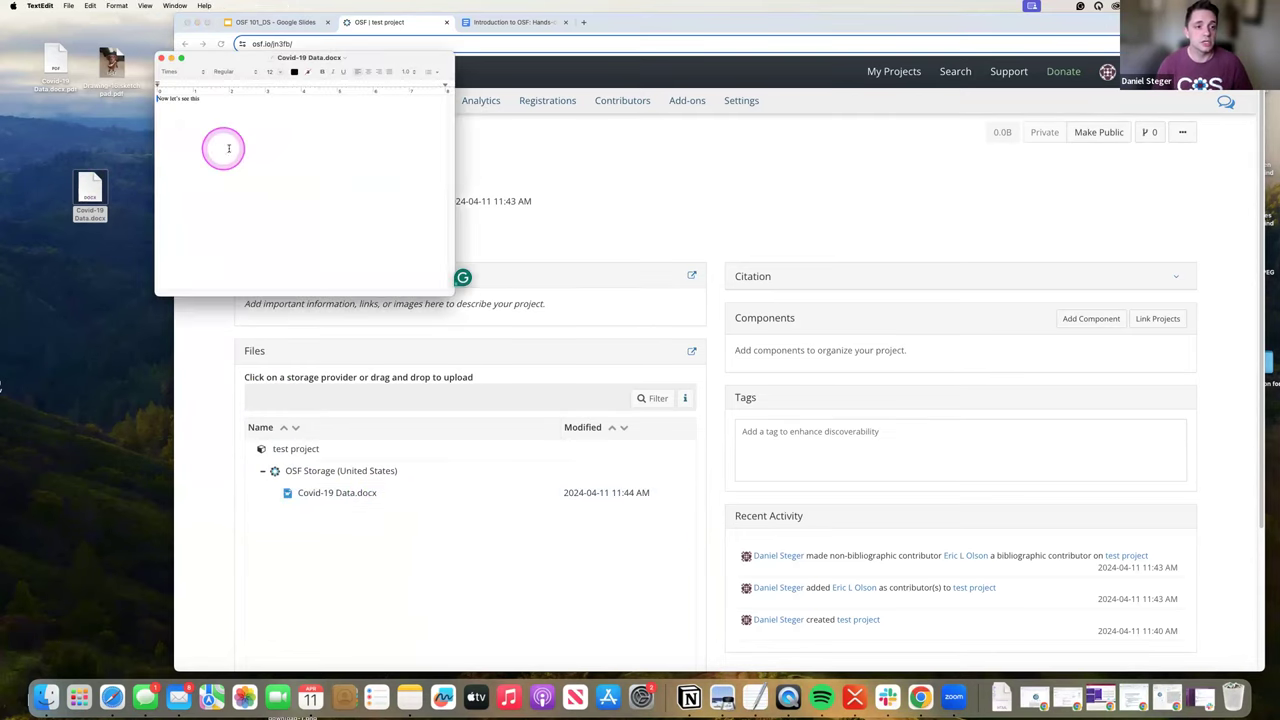
click(222, 111)
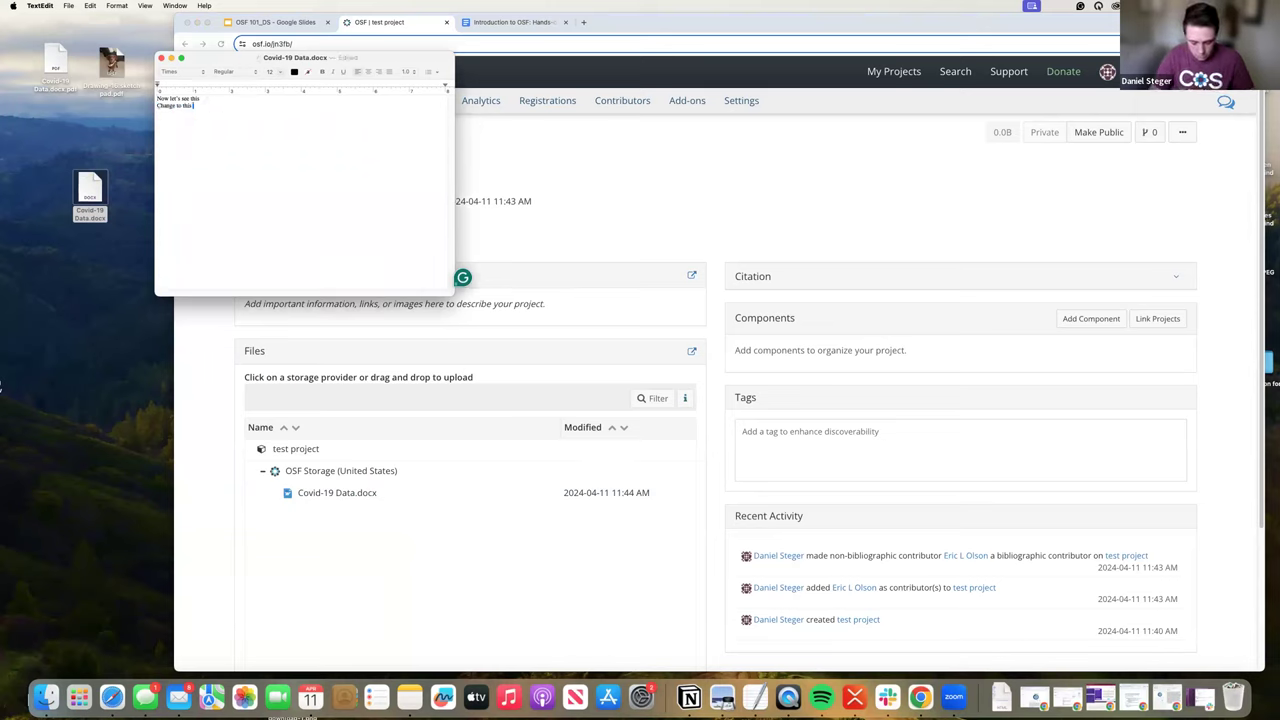
Close and recheck the edited Covid-19 Data.docx, then drag it onto OSF Storage as a new version
click(161, 57)
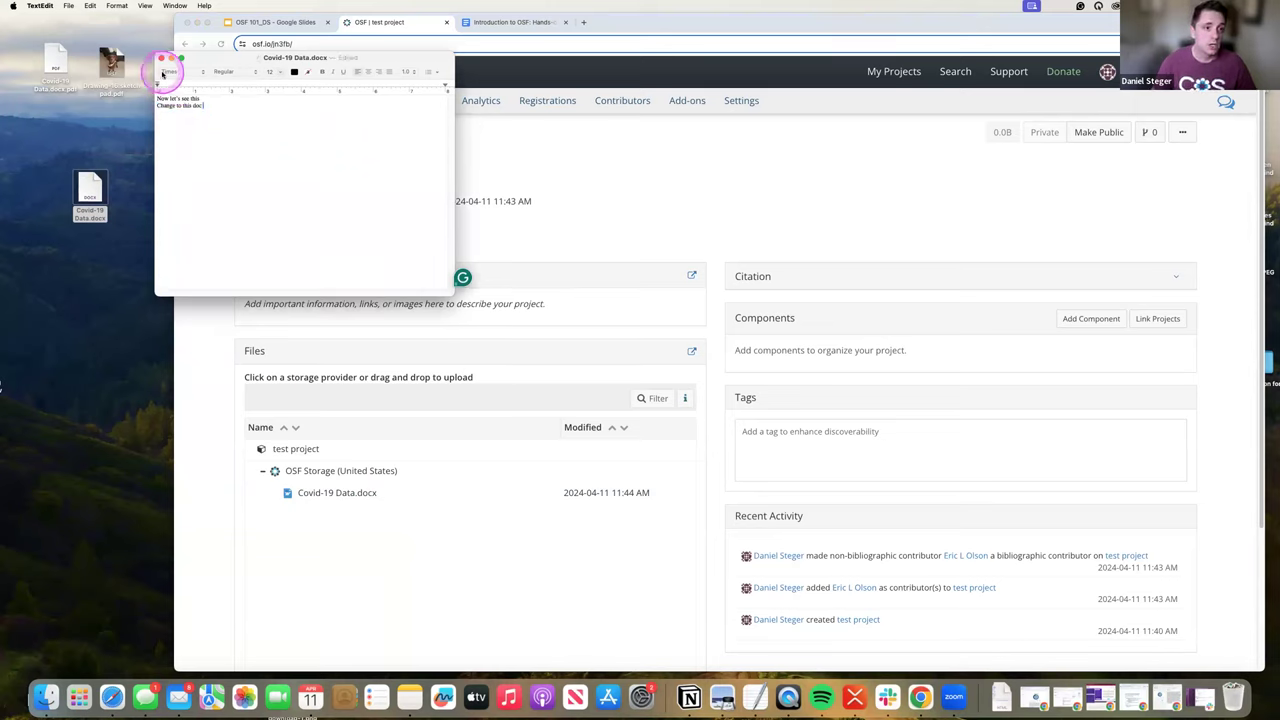
click(95, 180)
double_click(92, 182)
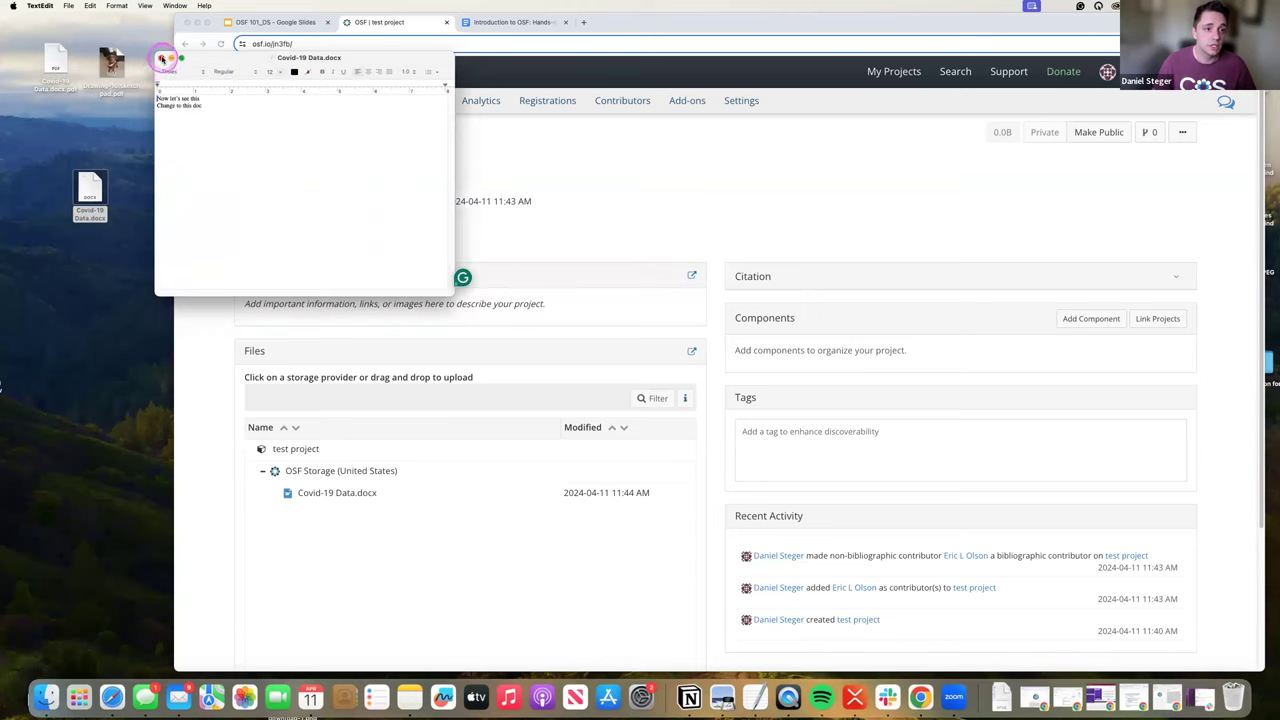
click(162, 58)
click(92, 180)
drag(93, 182, 333, 471)
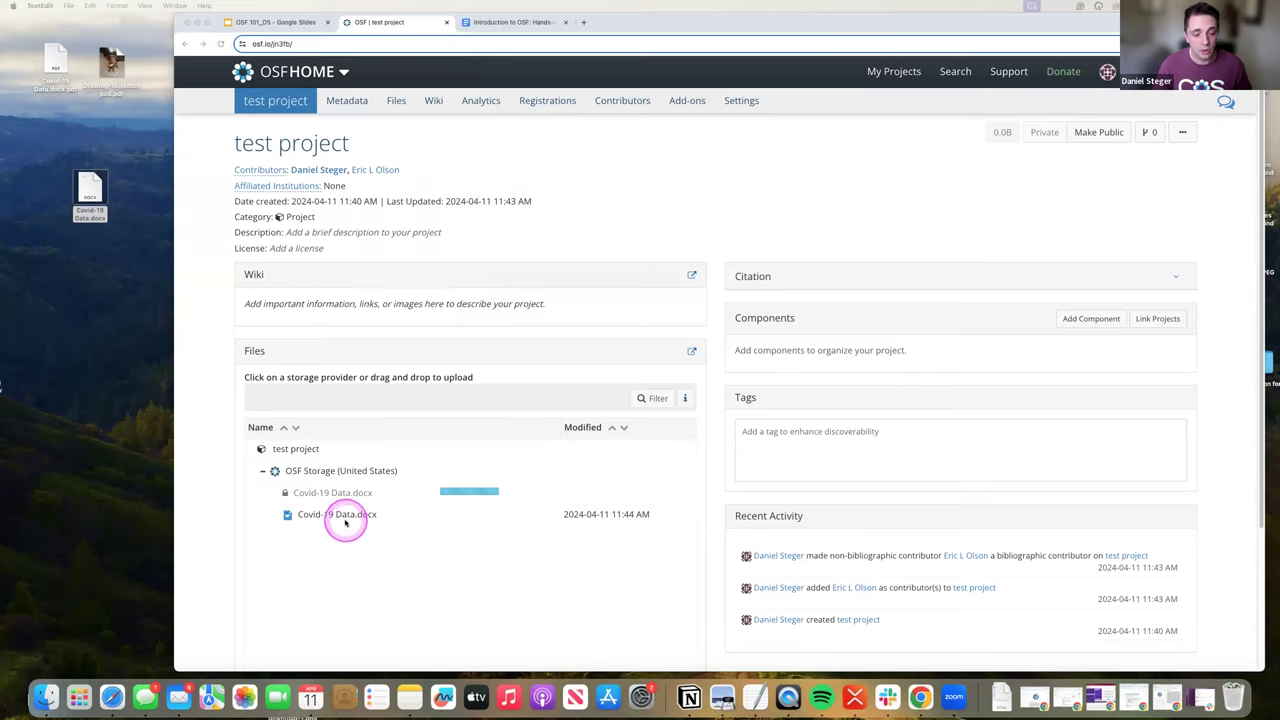
click(345, 492)
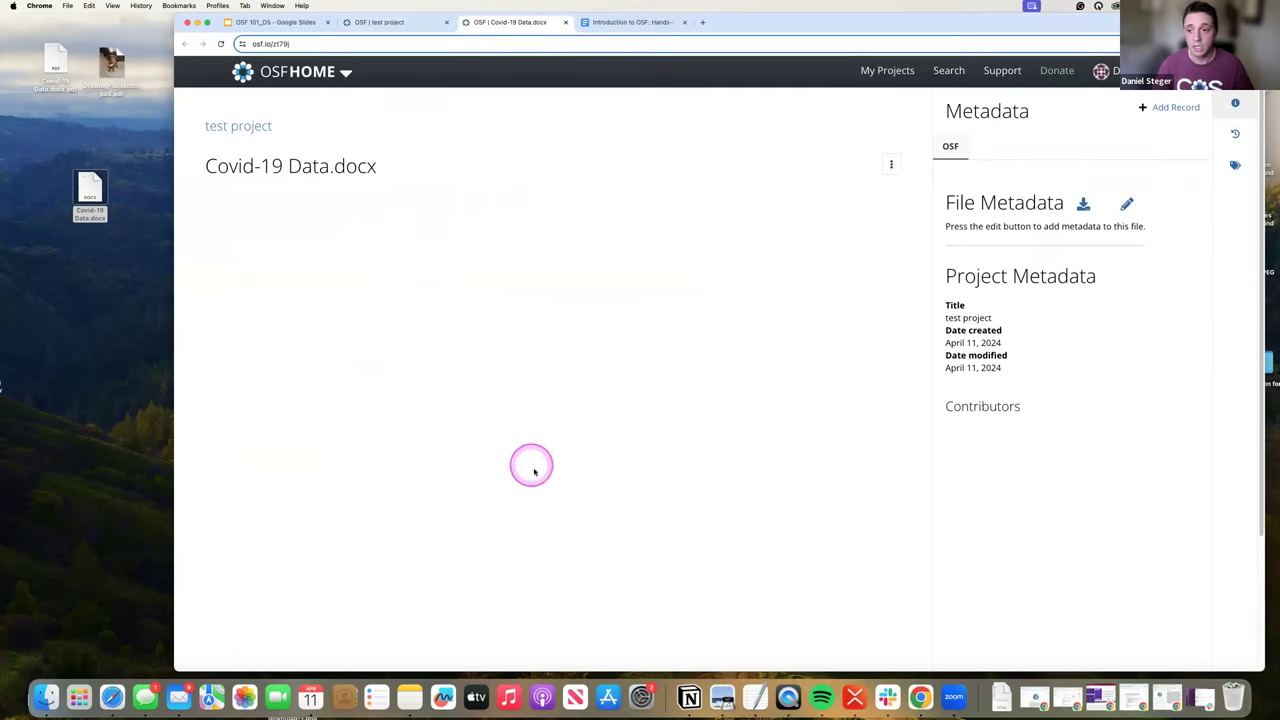
Compare the two revisions of Covid-19 Data.docx, then return to the test project overview
scroll(589, 485, down, 3)
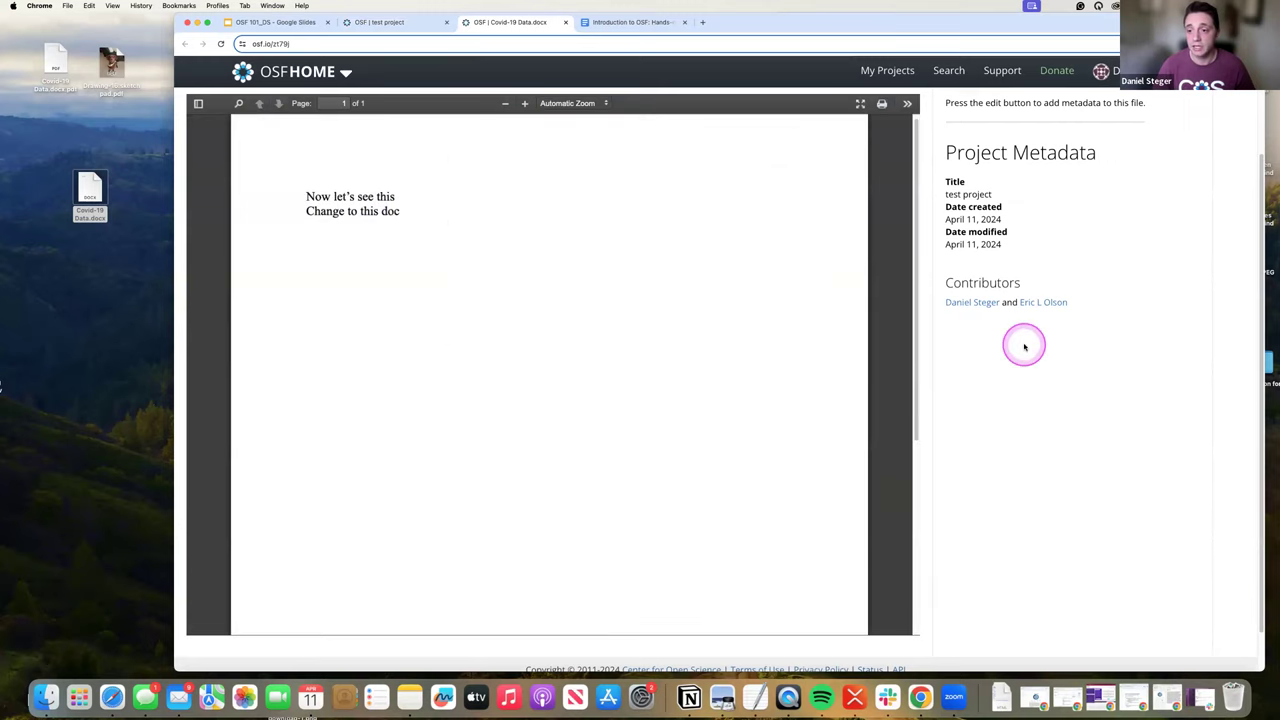
scroll(1040, 335, up, 3)
click(1237, 136)
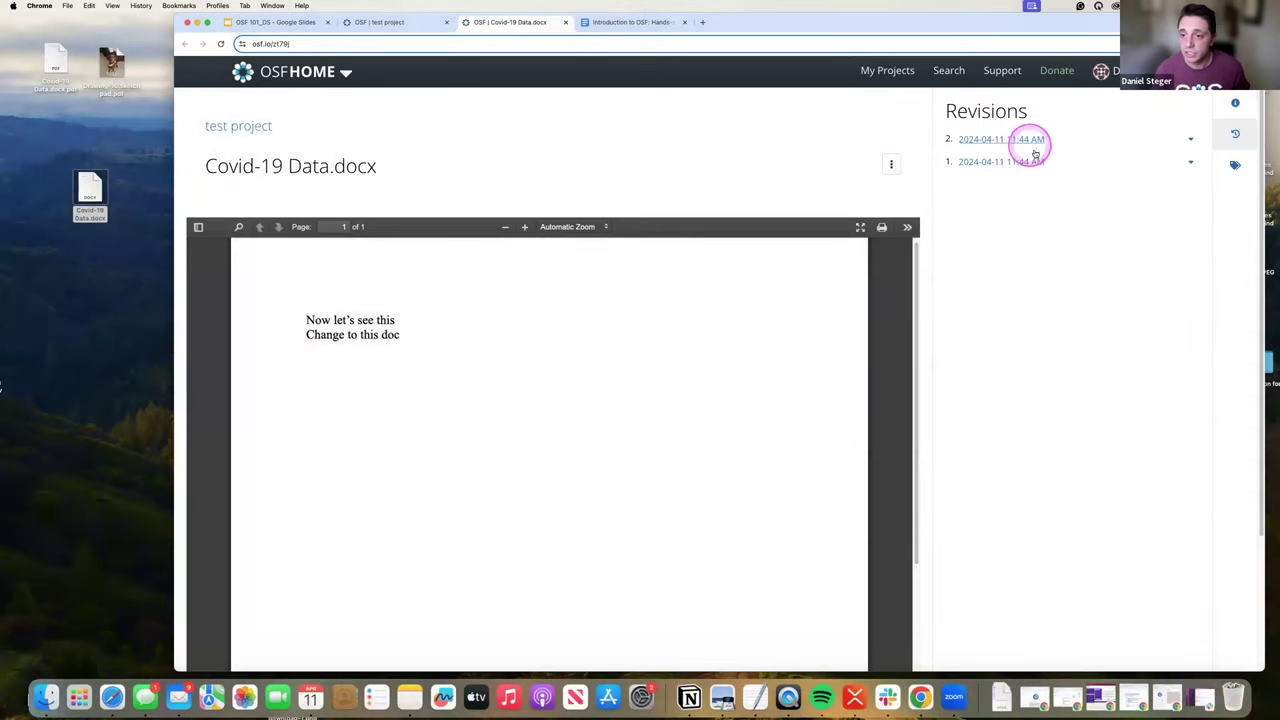
click(1016, 166)
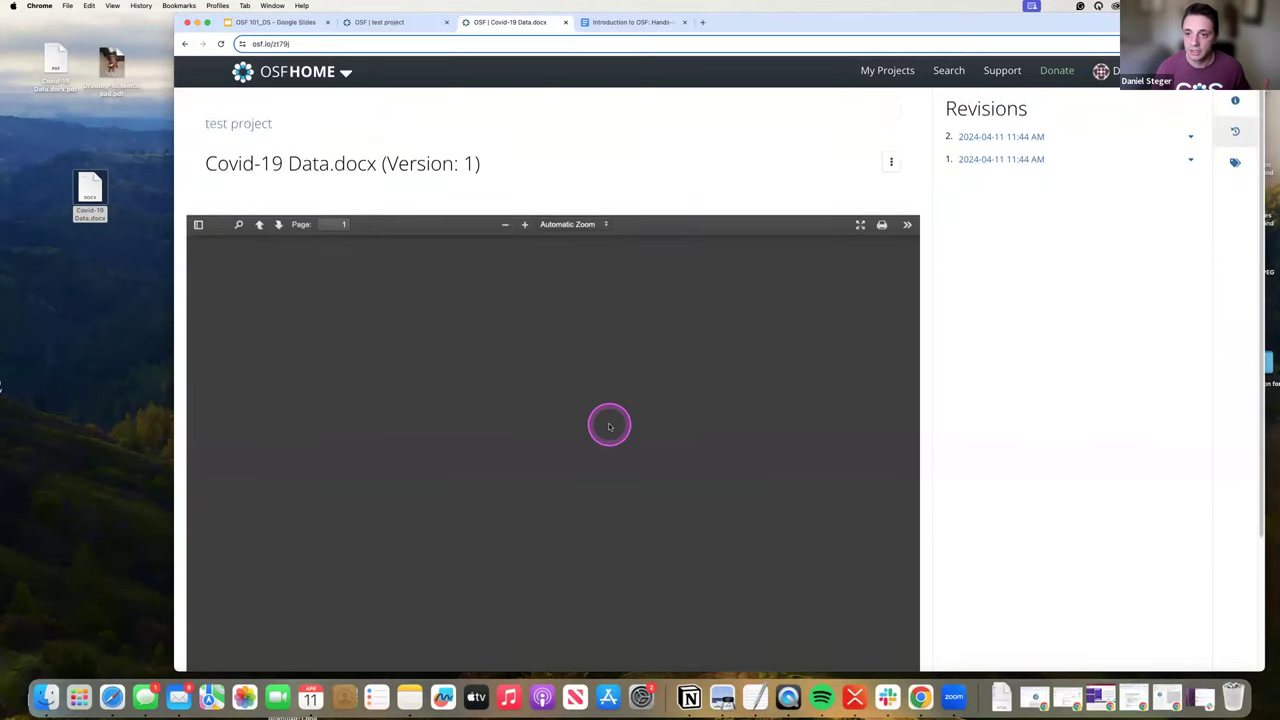
scroll(609, 426, down, 2)
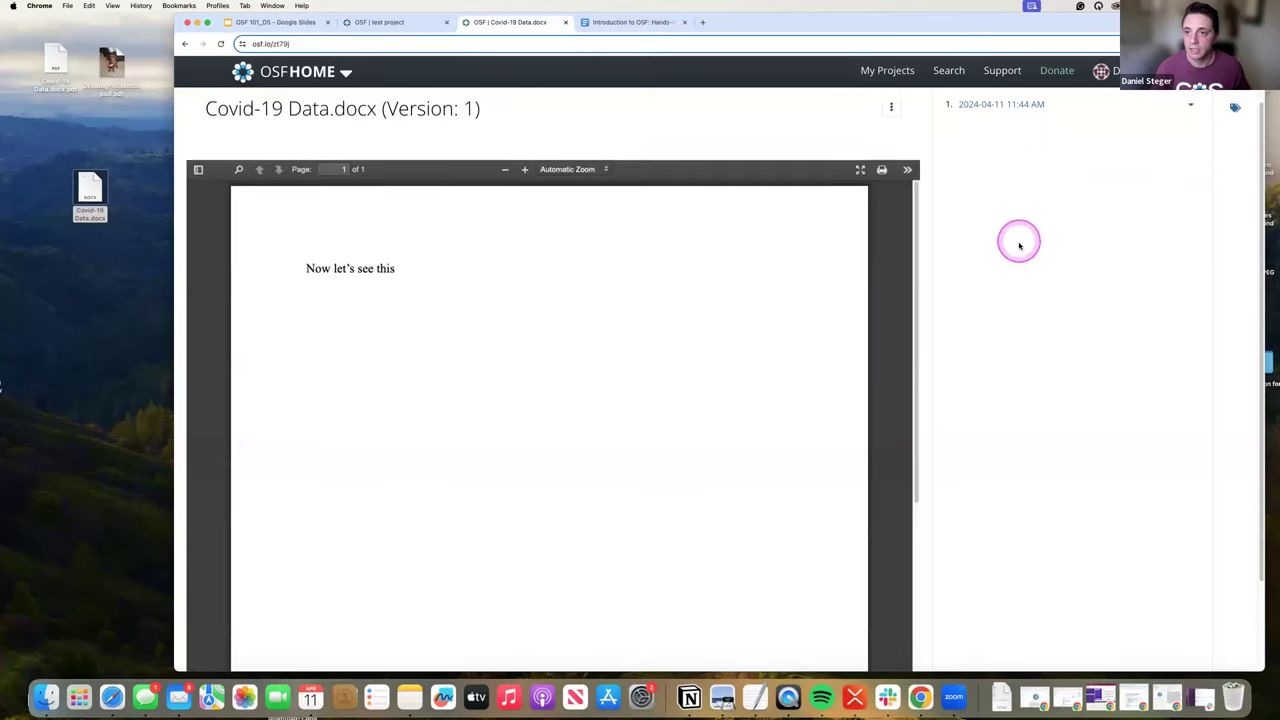
scroll(1017, 240, up, 2)
click(1006, 139)
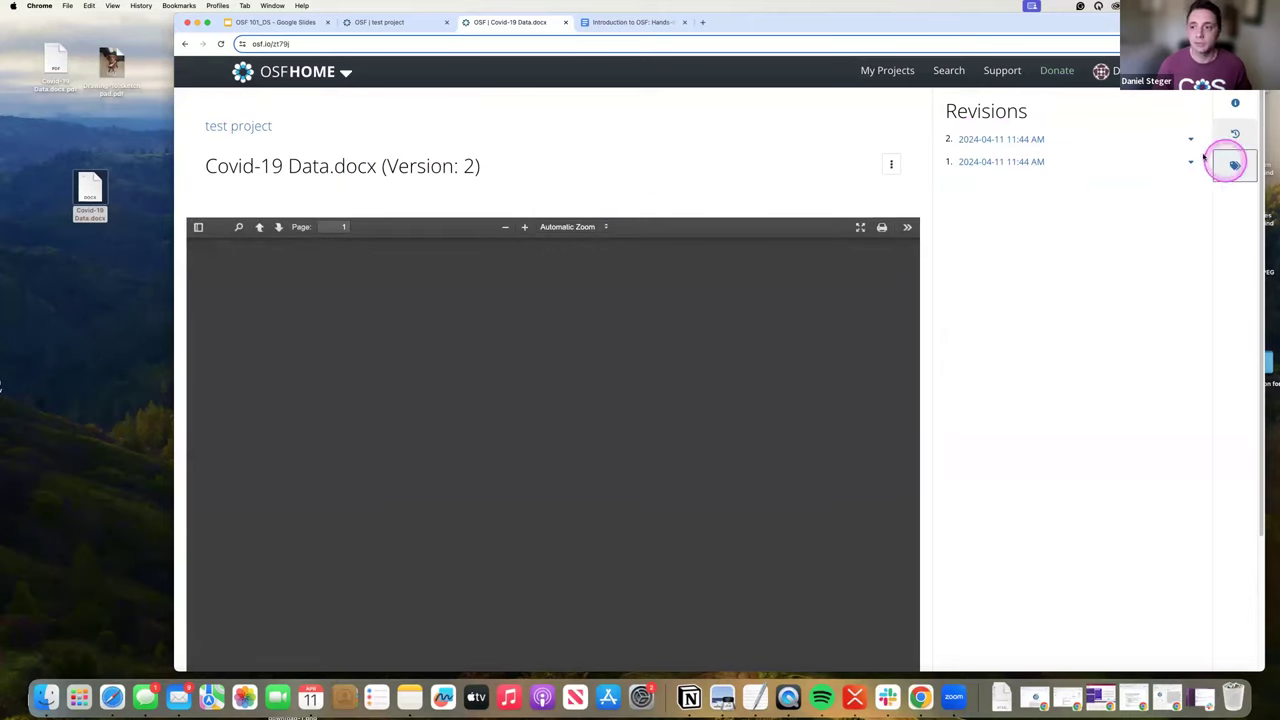
click(220, 125)
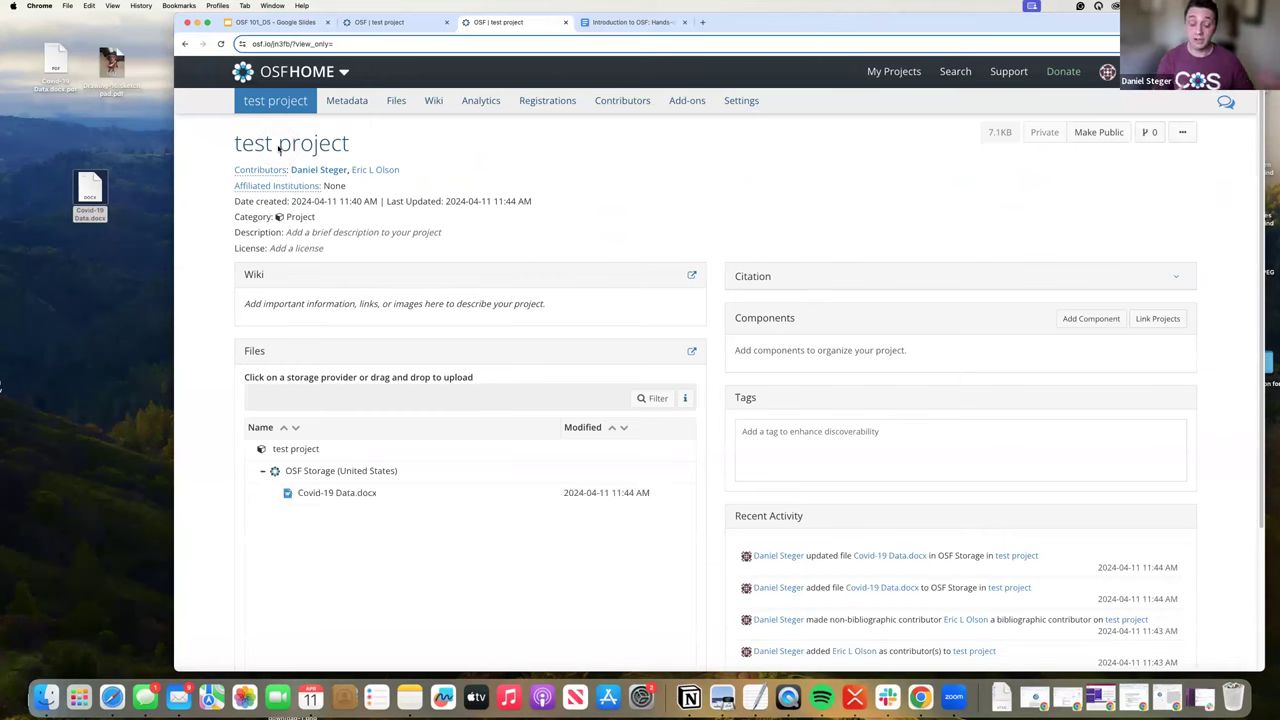
On the Metadata page, browse the Resource Information type and language lists without choosing any
click(303, 500)
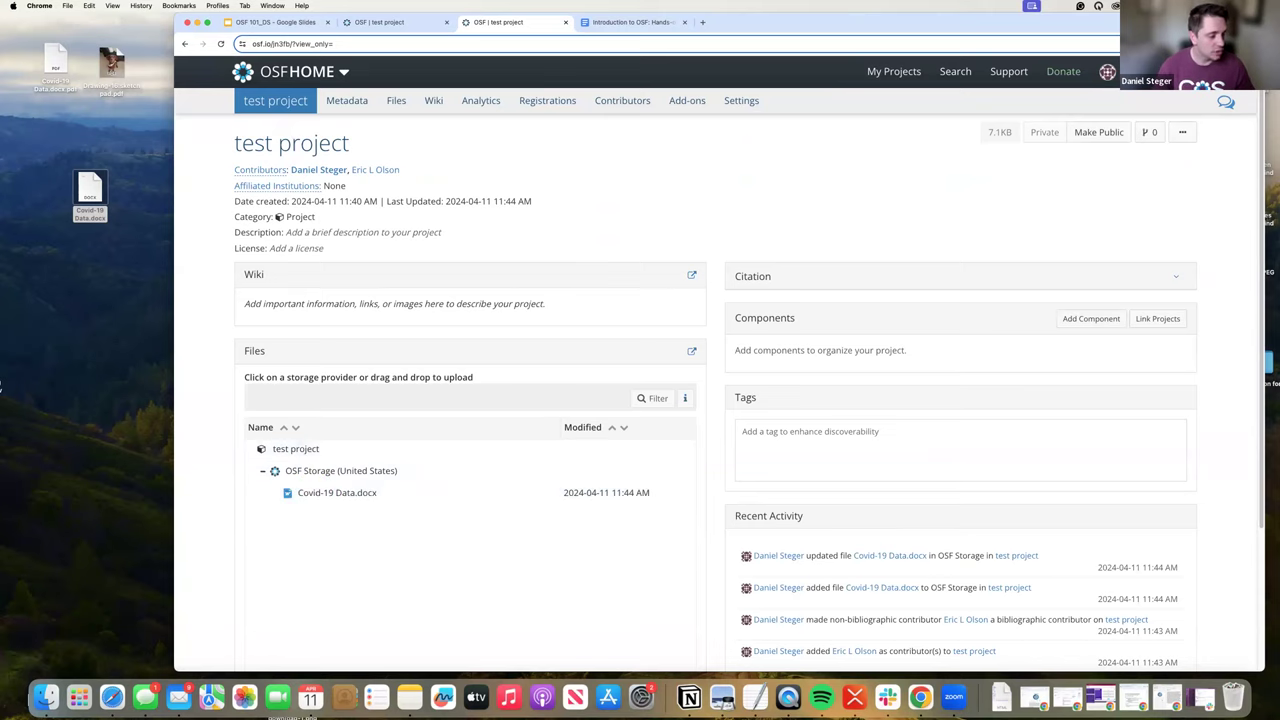
click(361, 106)
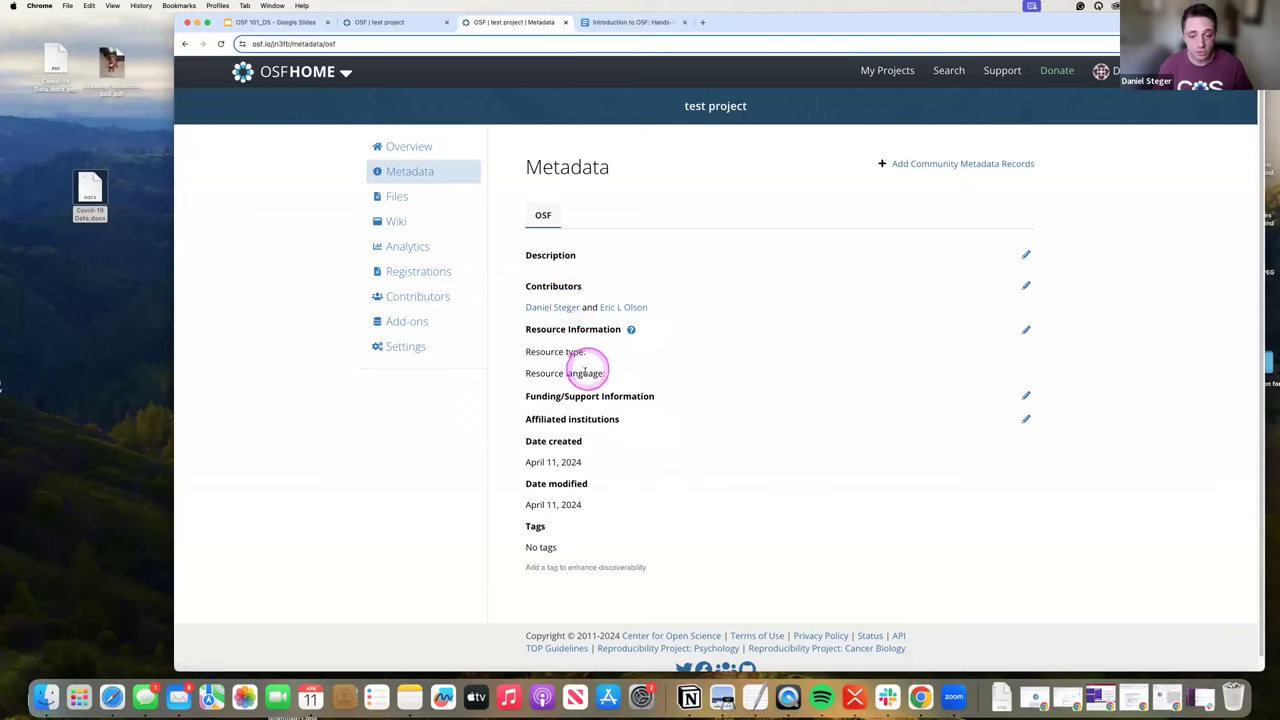
click(1024, 330)
click(631, 347)
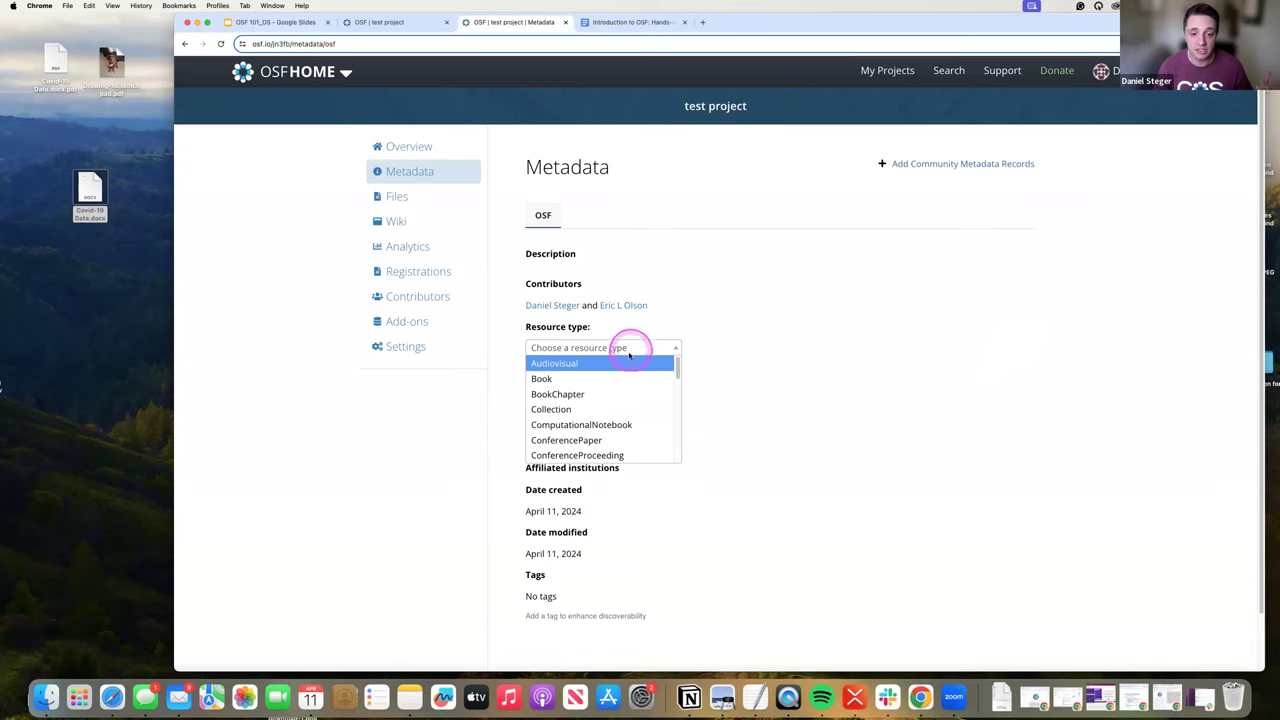
scroll(600, 406, down, 3)
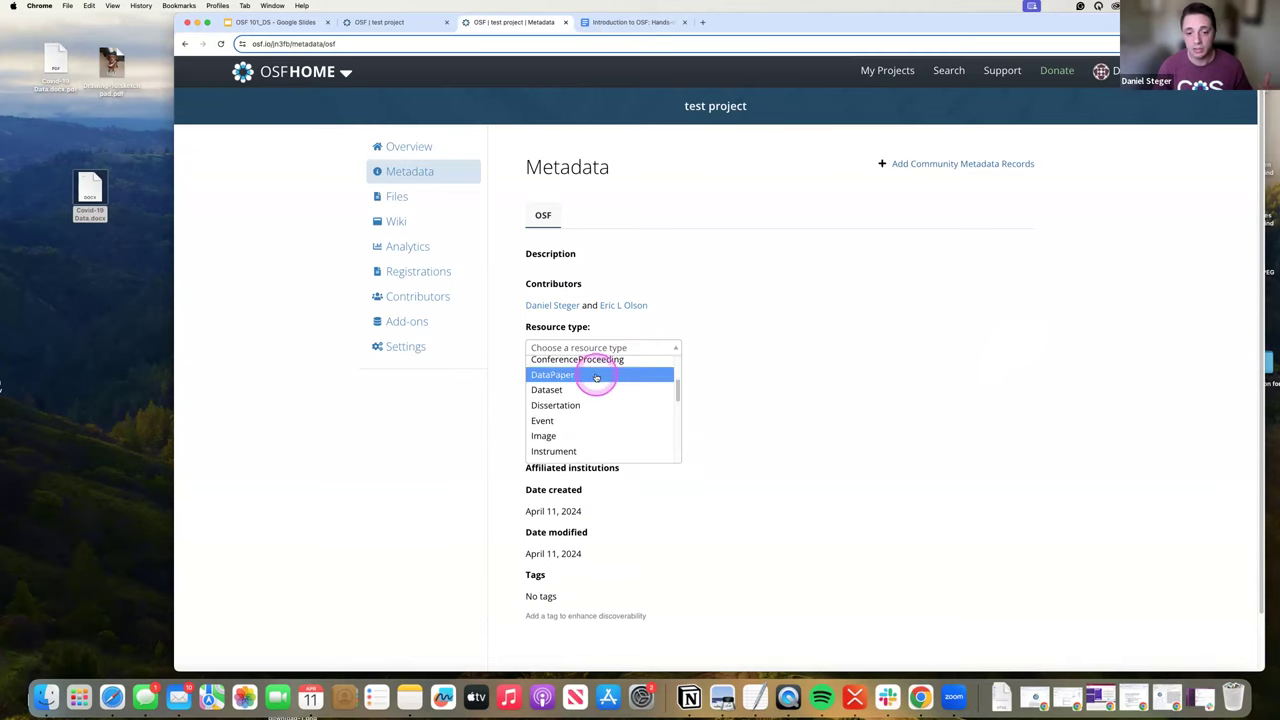
click(815, 365)
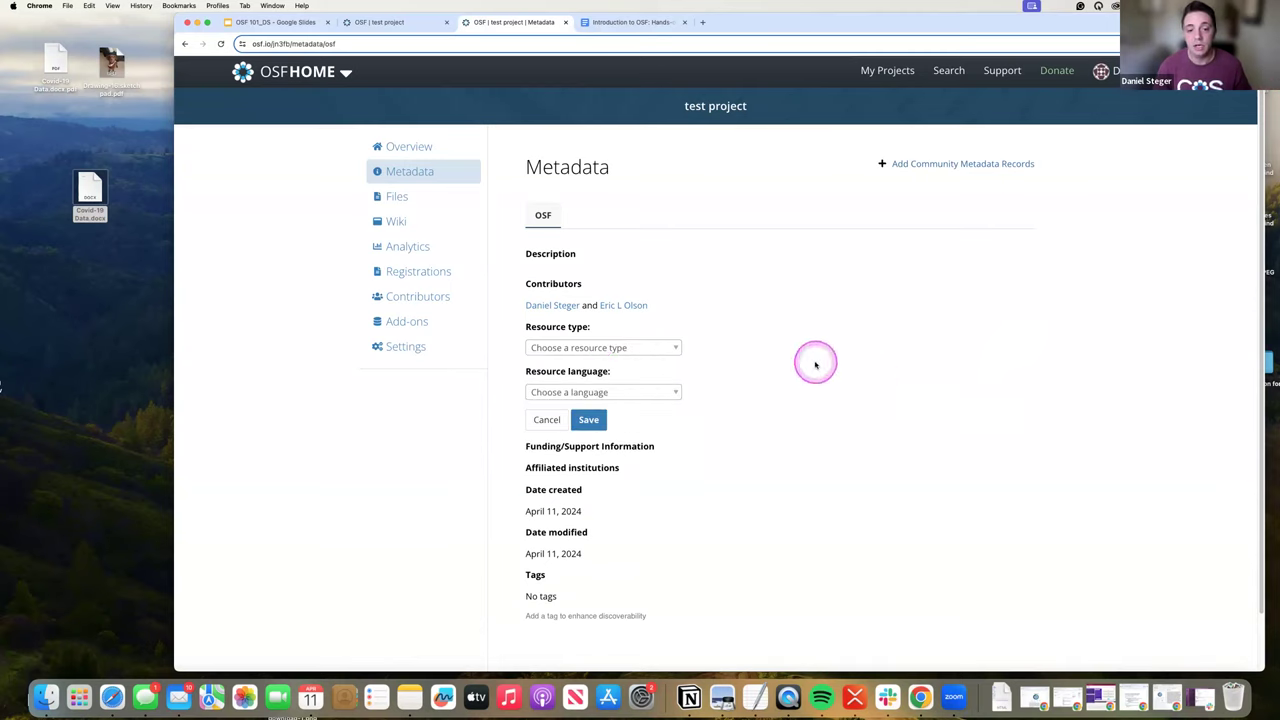
click(668, 394)
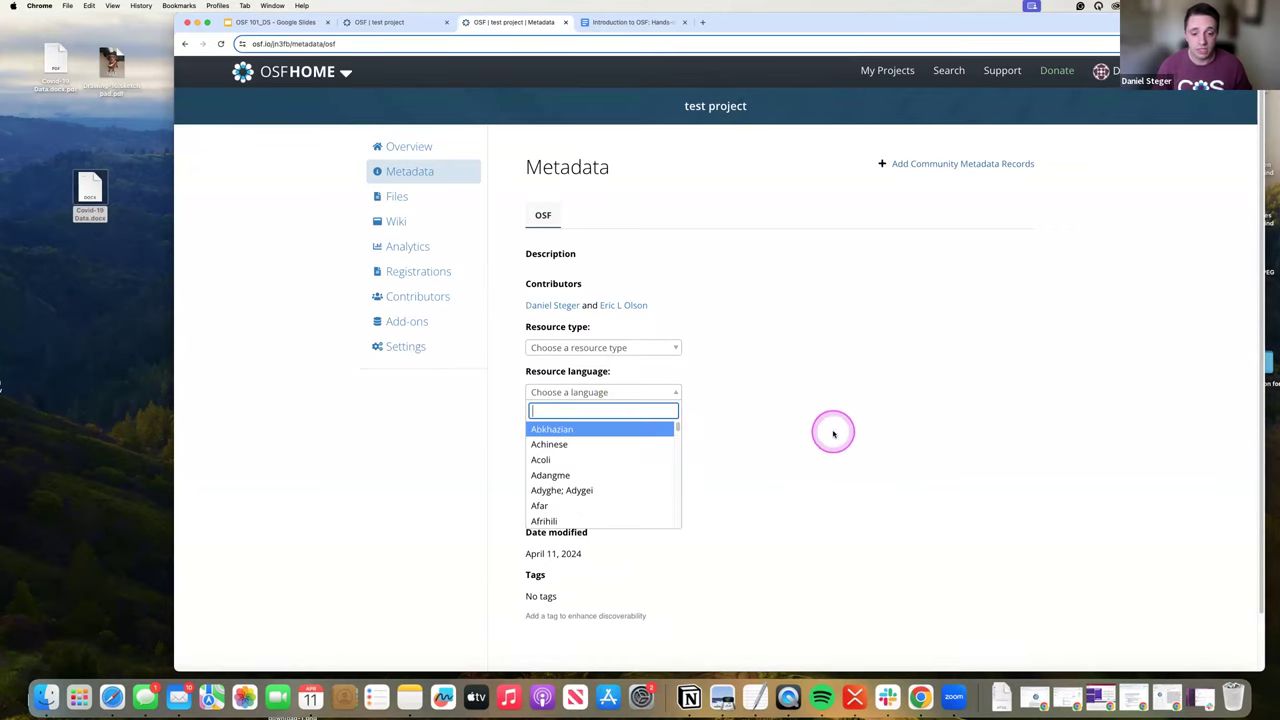
click(800, 432)
scroll(800, 435, down, 1)
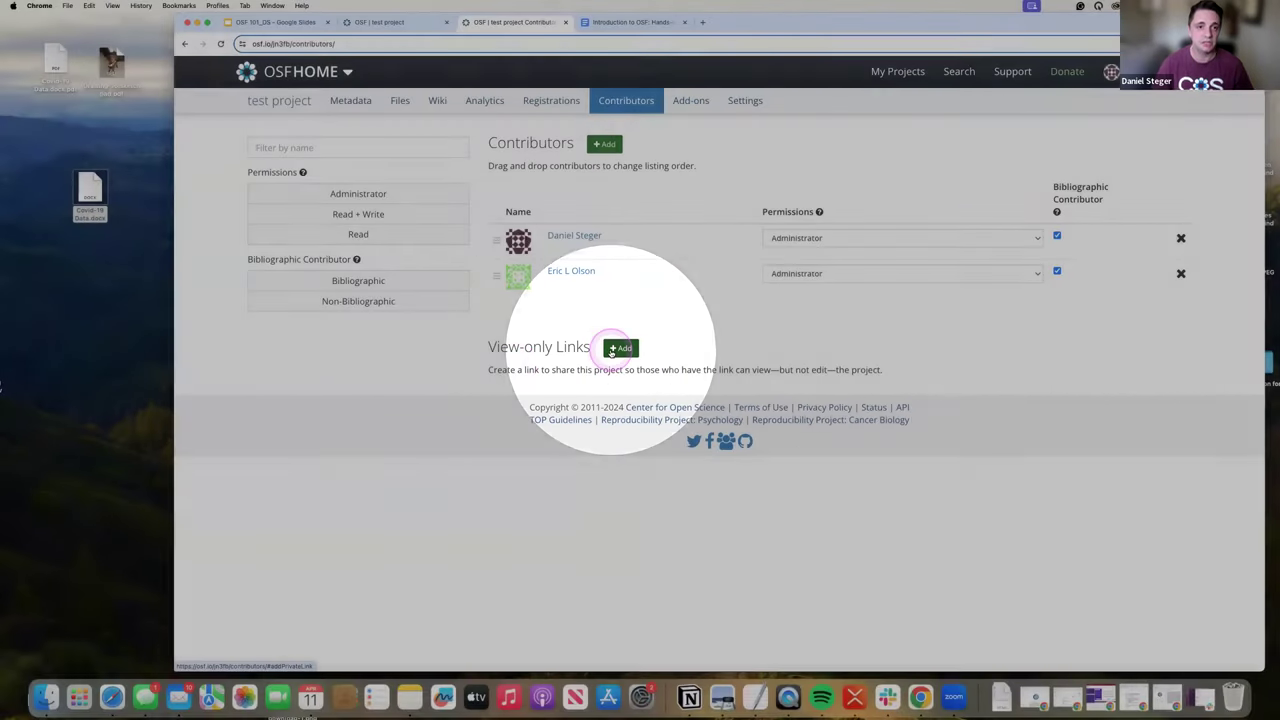
Create a new anonymized view-only link for the test project
click(612, 350)
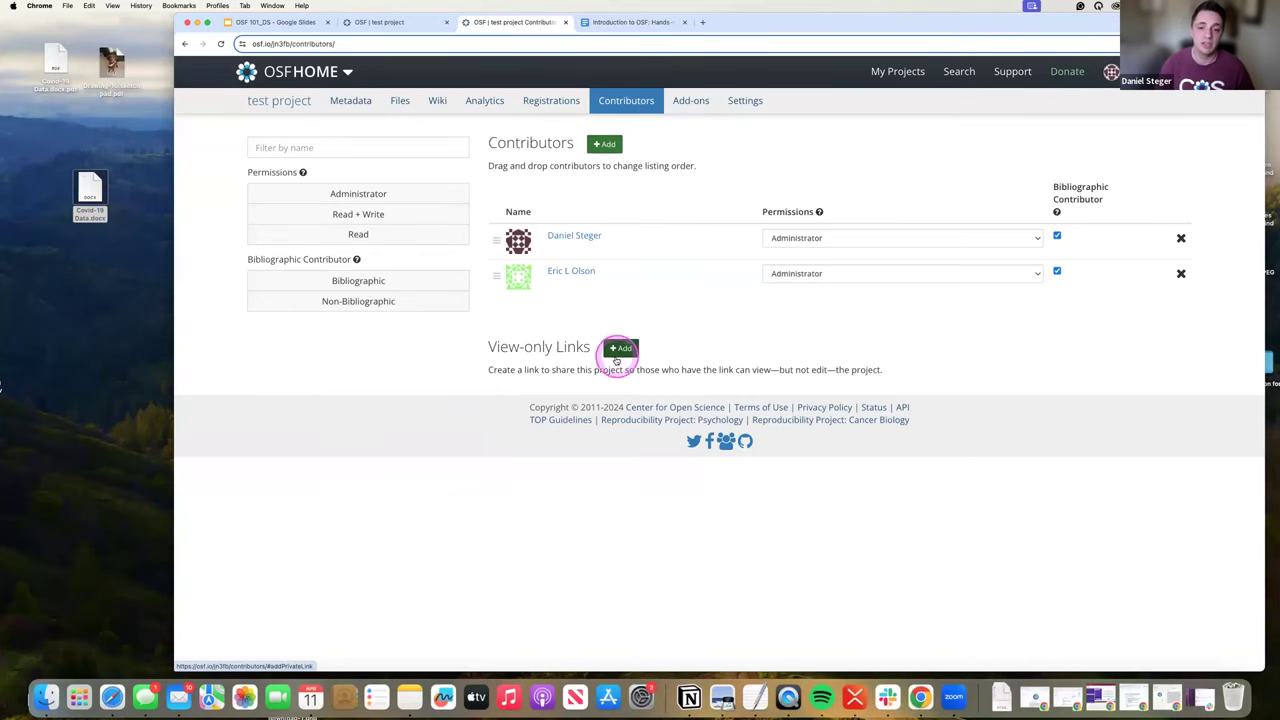
click(619, 349)
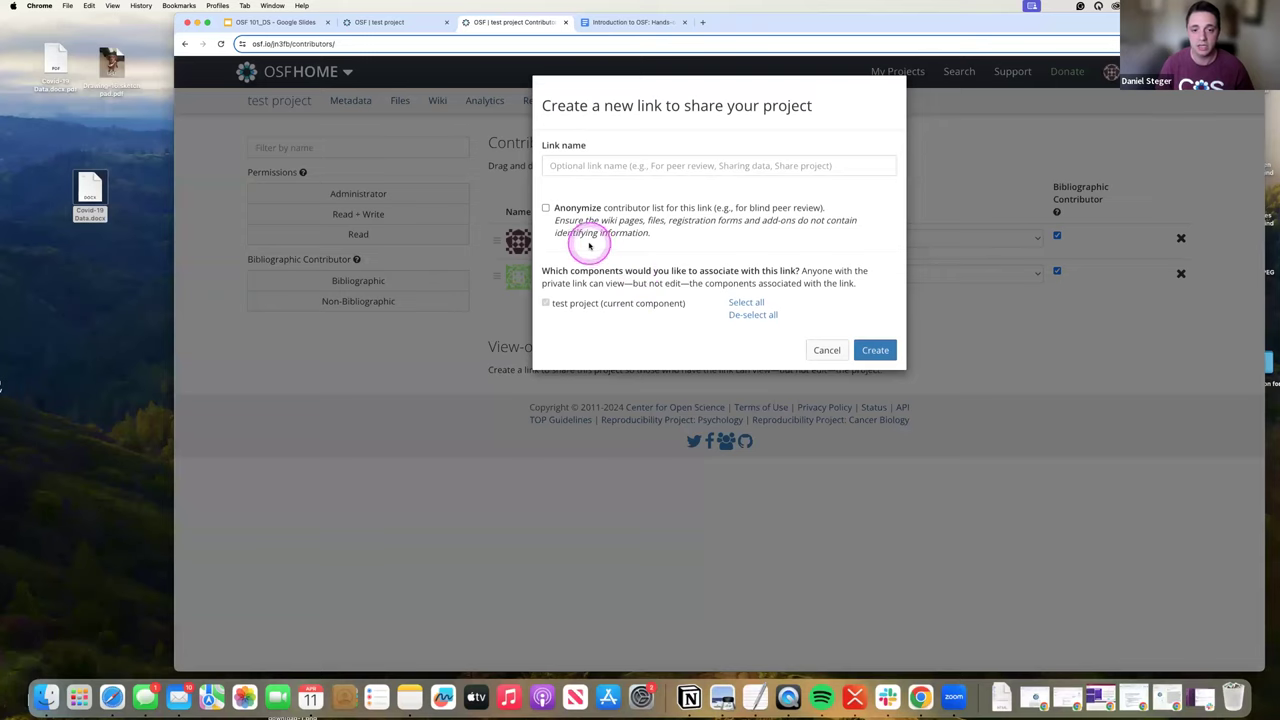
click(547, 209)
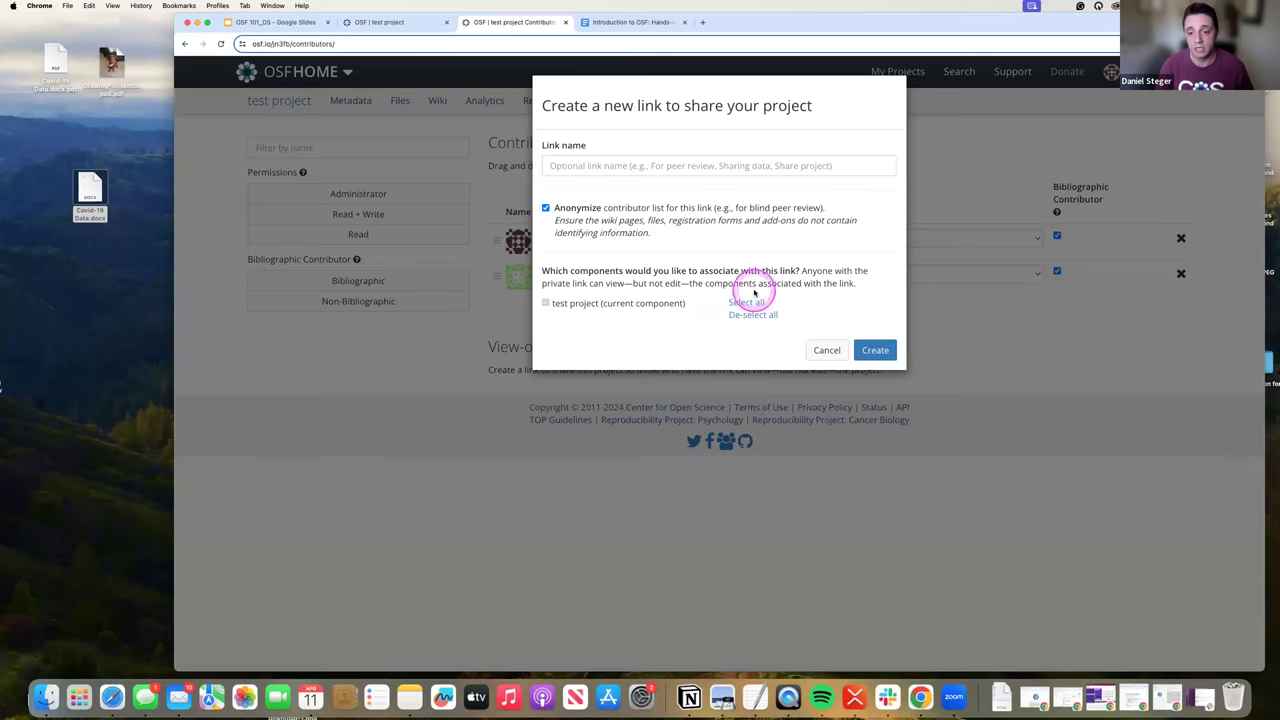
click(886, 351)
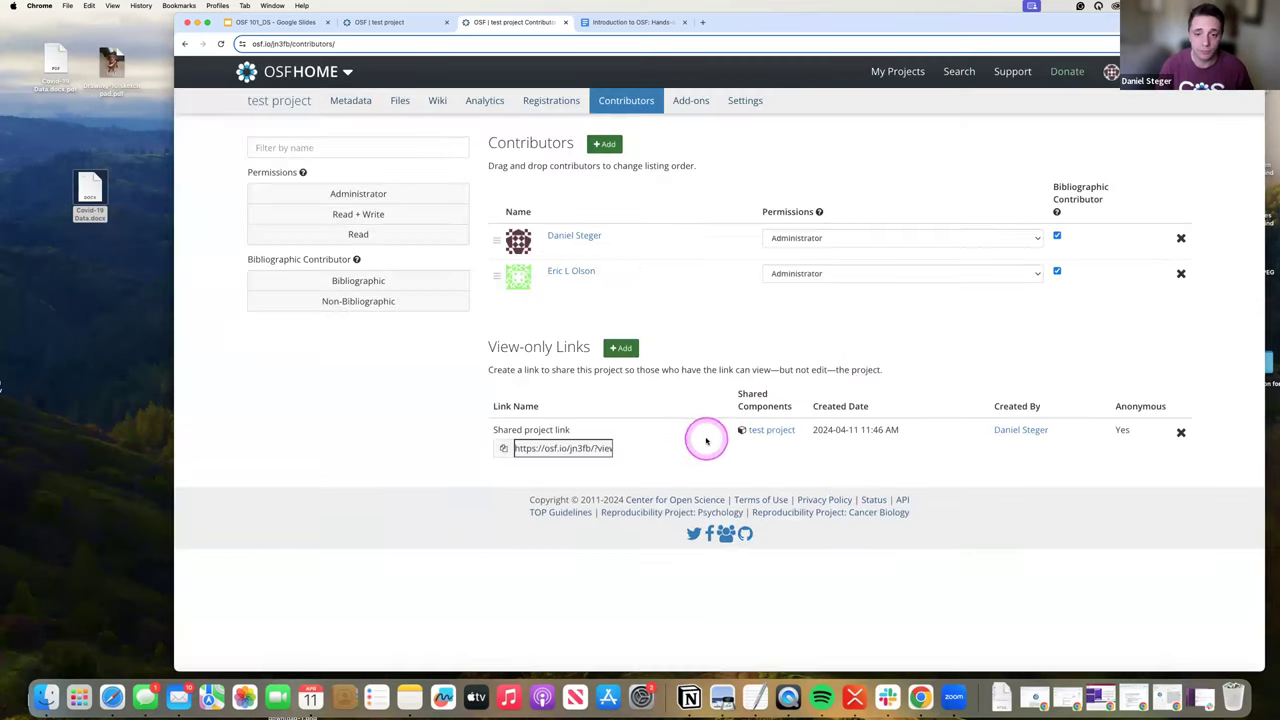
Copy the view-only link URL and load it in a new browser tab
click(539, 447)
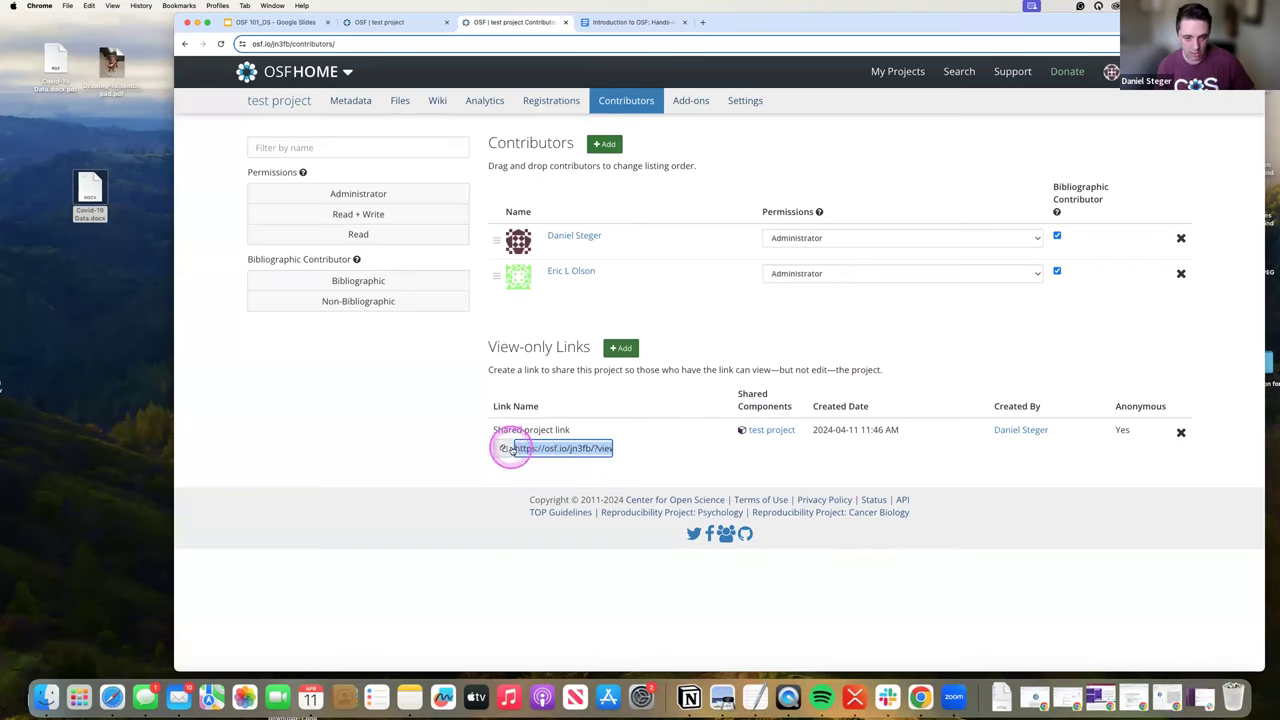
click(503, 448)
click(702, 22)
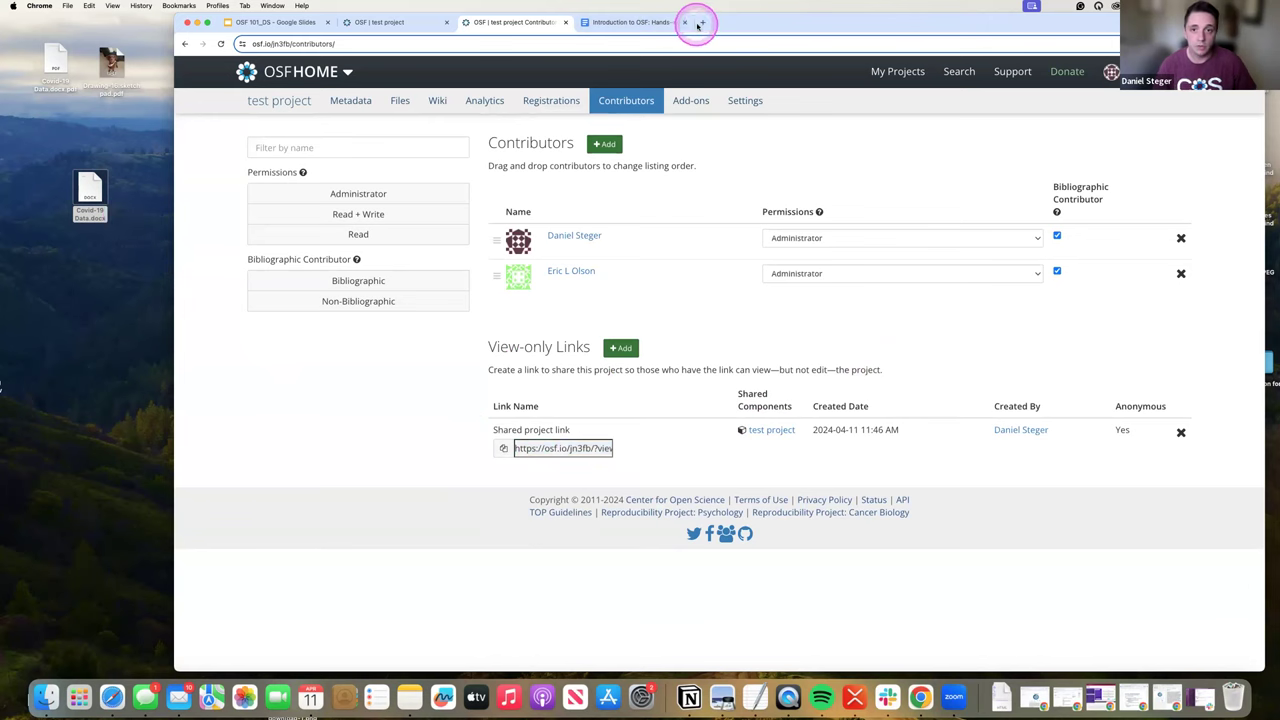
key(super+v)
key(Return)
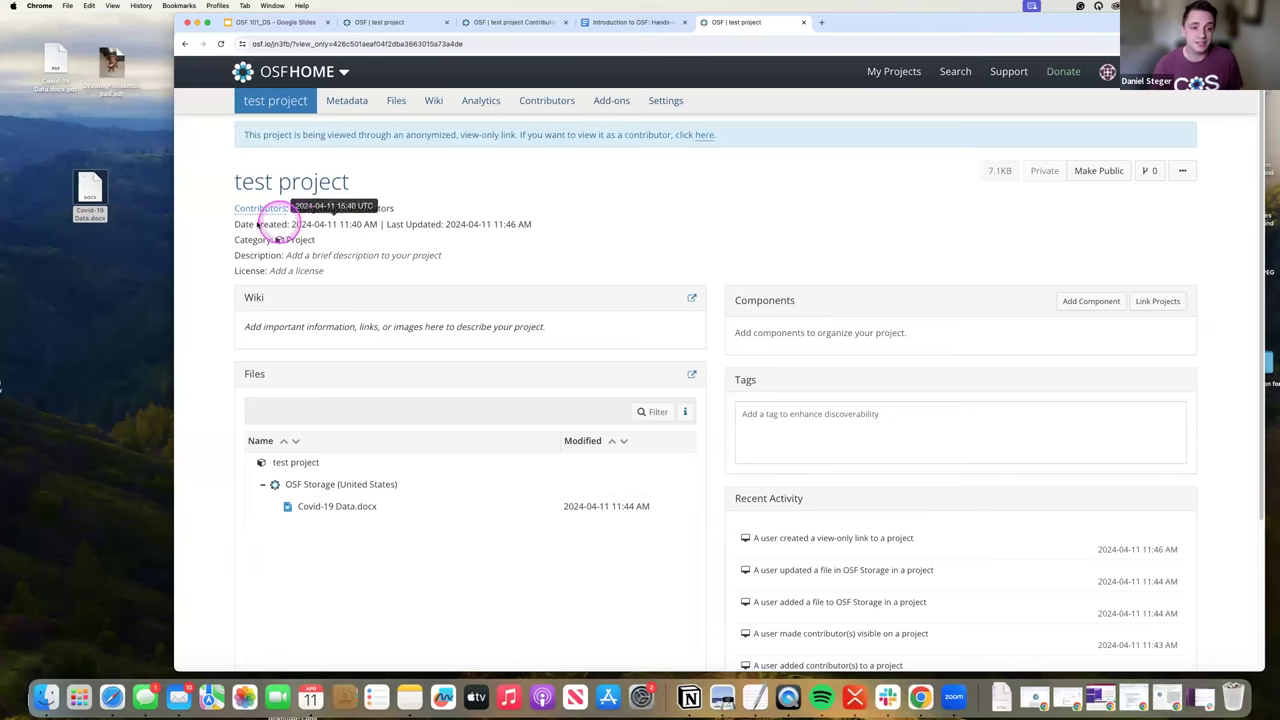
Close the view-only preview tab and return to the test project overview
click(803, 22)
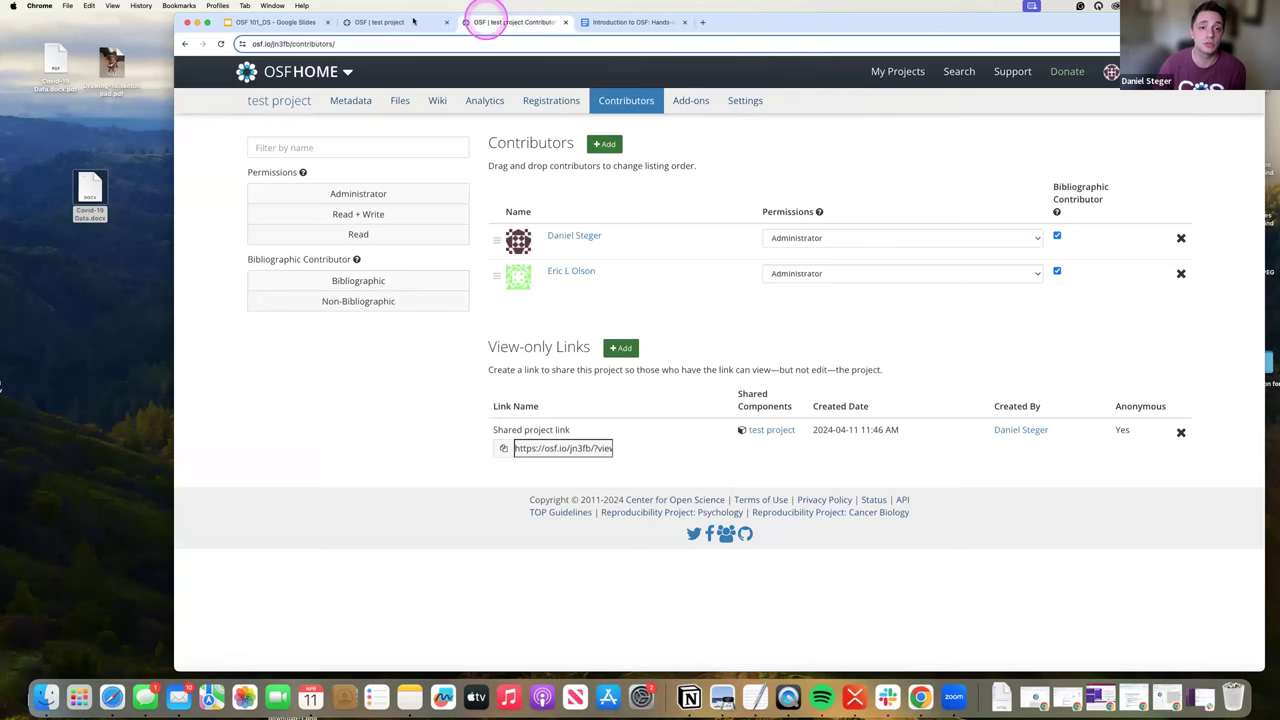
click(262, 100)
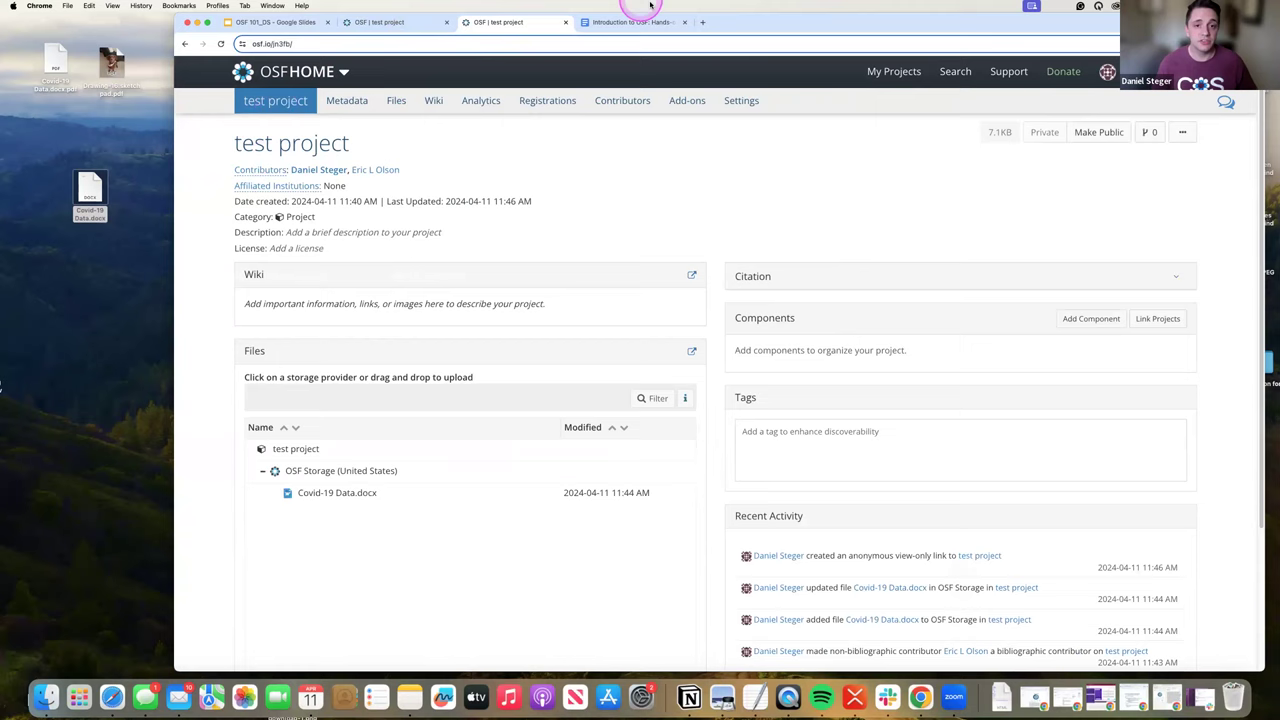
click(689, 102)
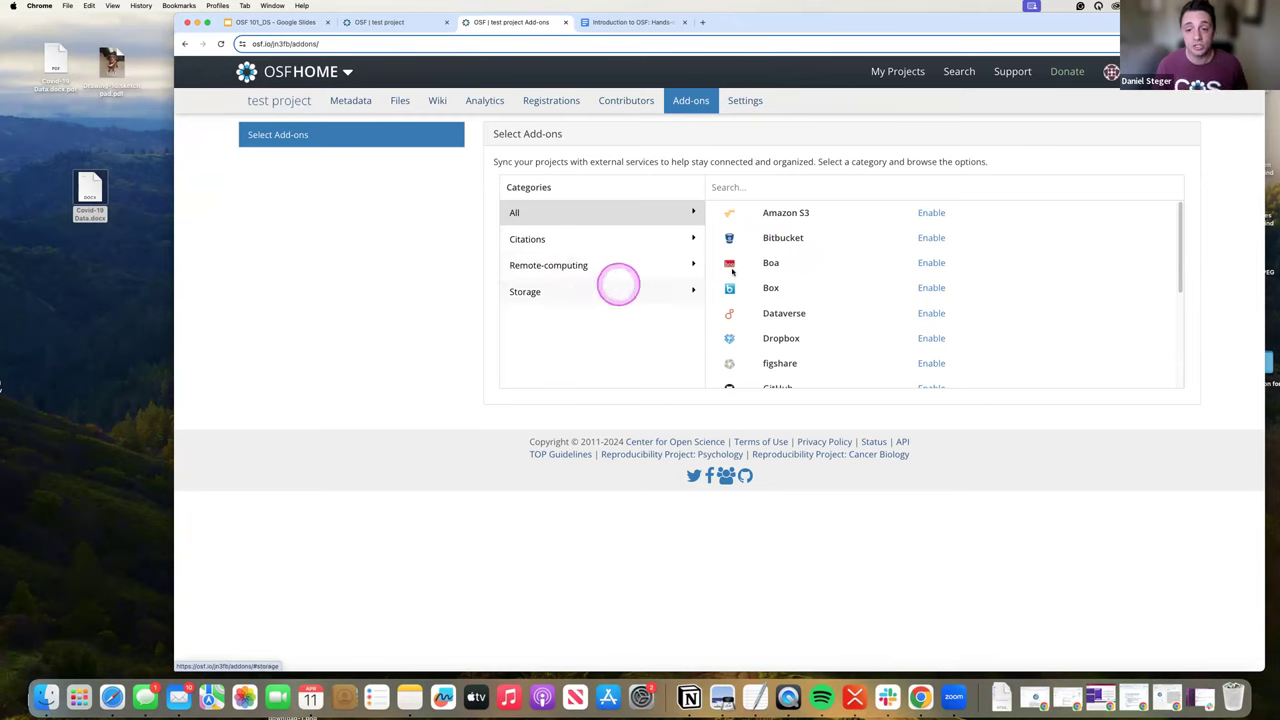
Enable the Google Drive add-on, accept its terms, and import the Drive account from the profile
scroll(992, 293, down, 1)
scroll(992, 293, down, 2)
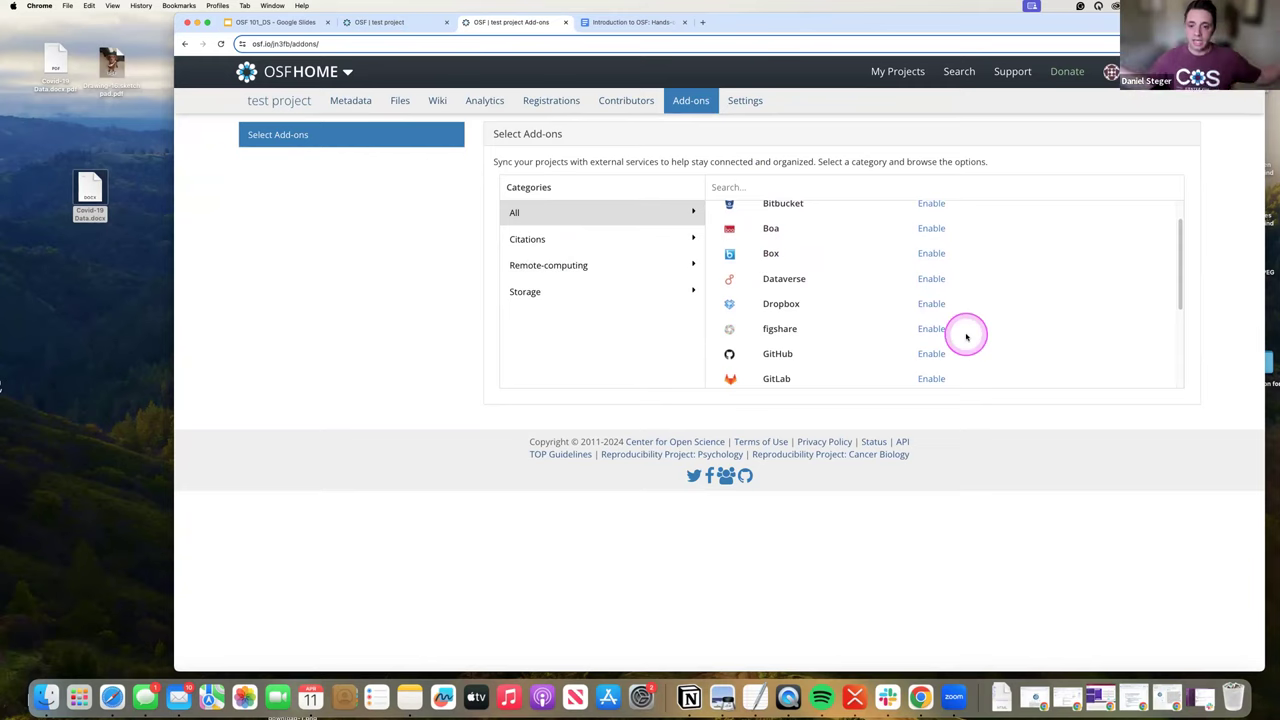
scroll(795, 330, down, 3)
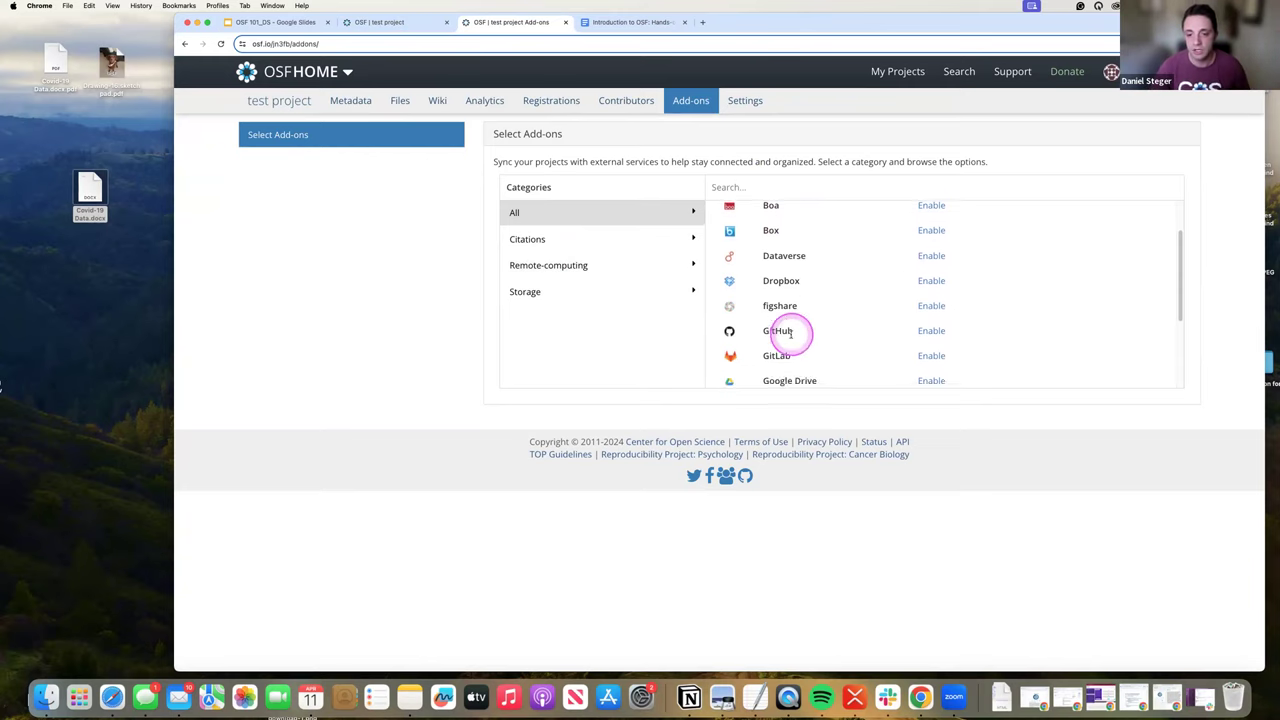
scroll(800, 346, down, 2)
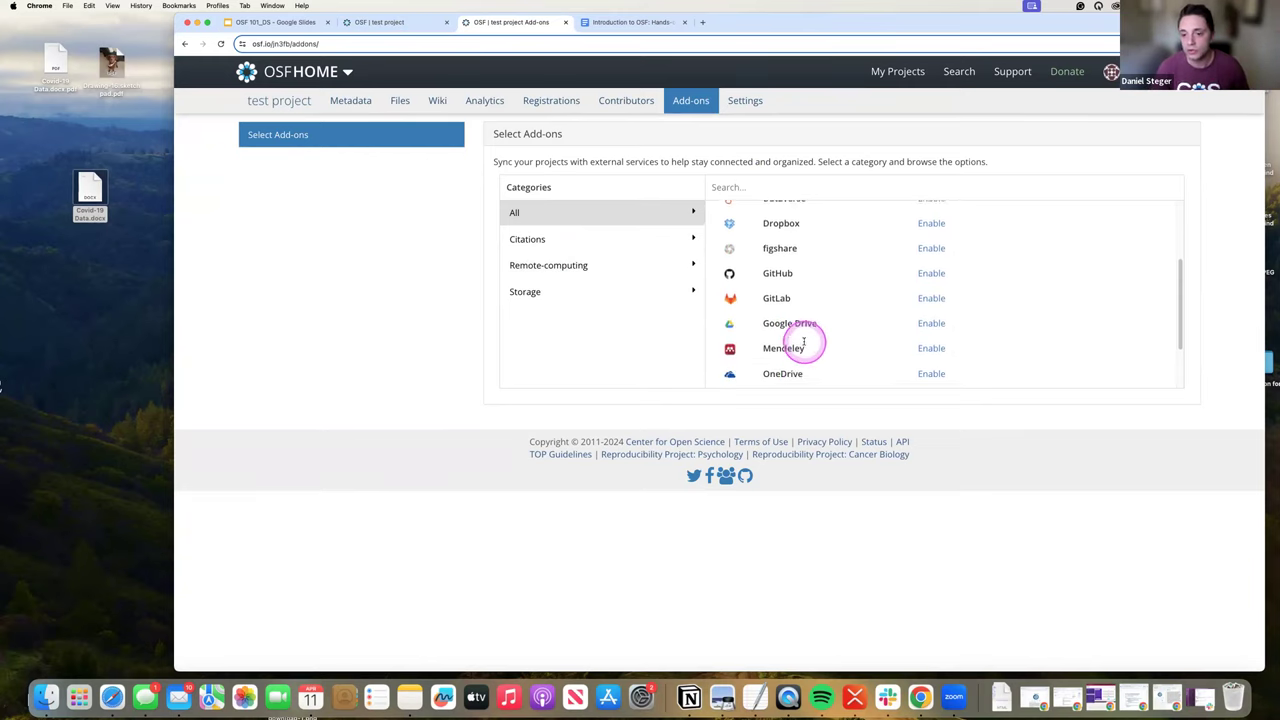
scroll(803, 342, down, 1)
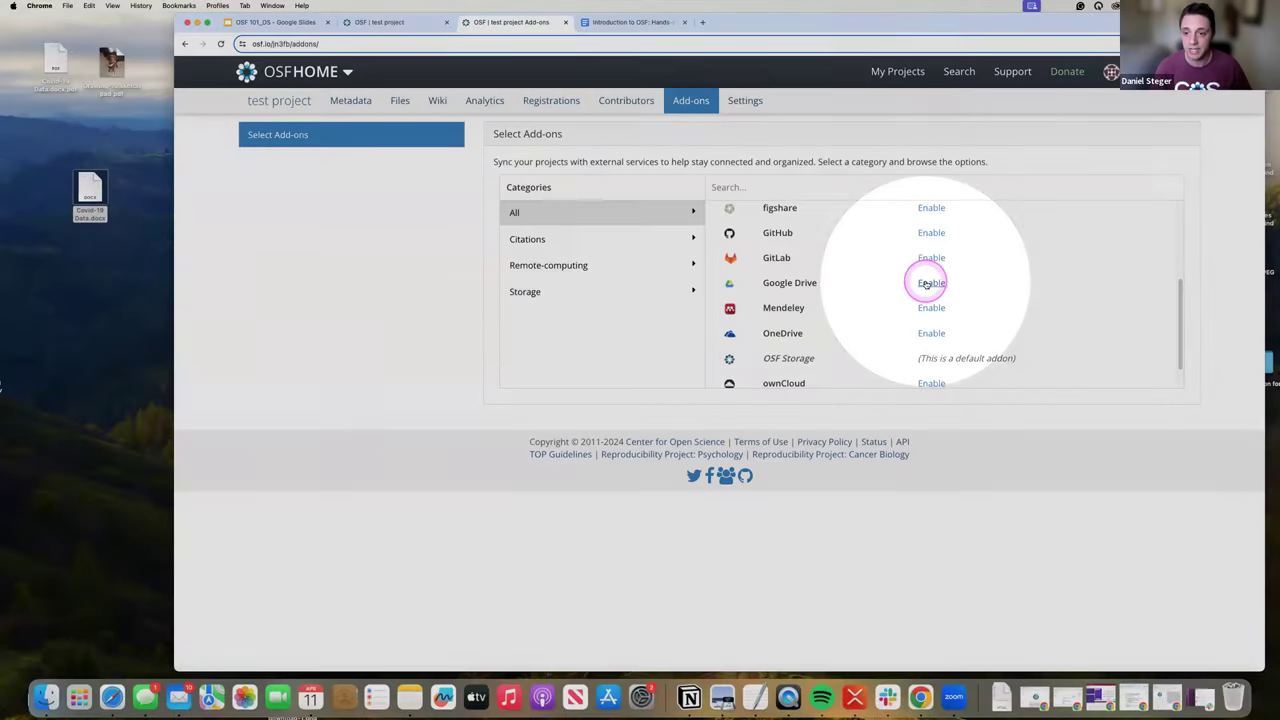
click(928, 283)
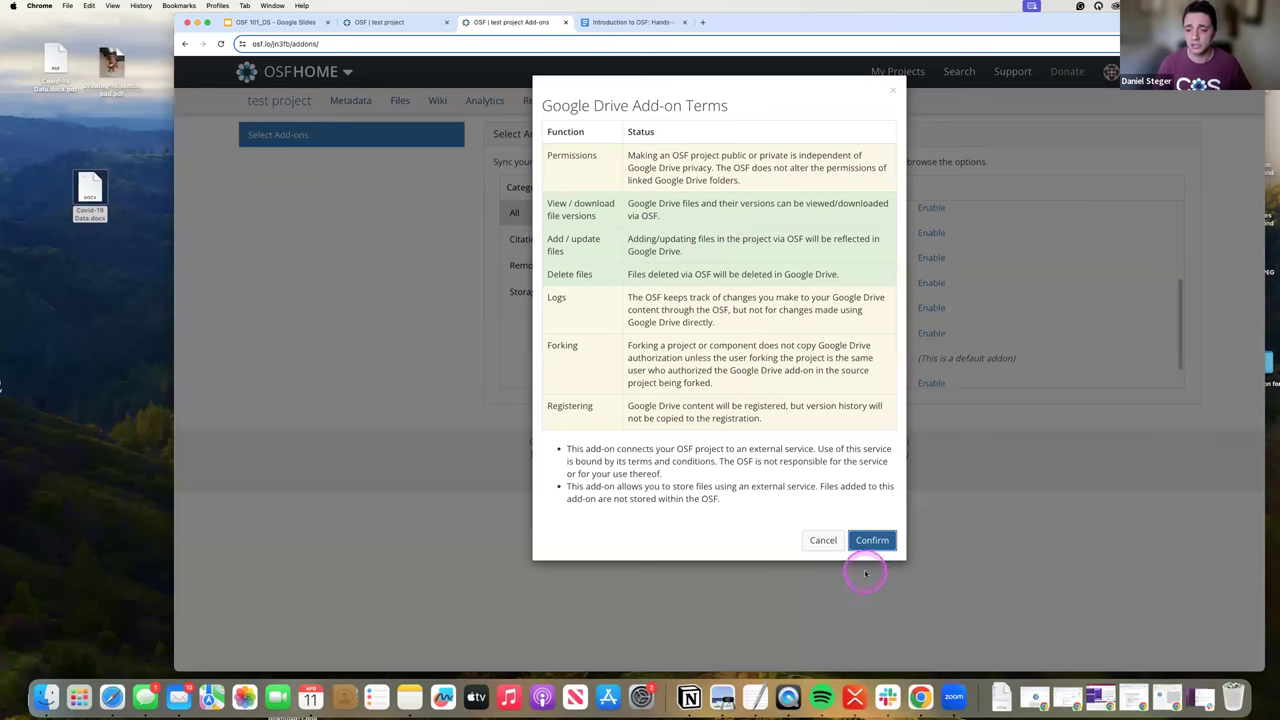
click(879, 542)
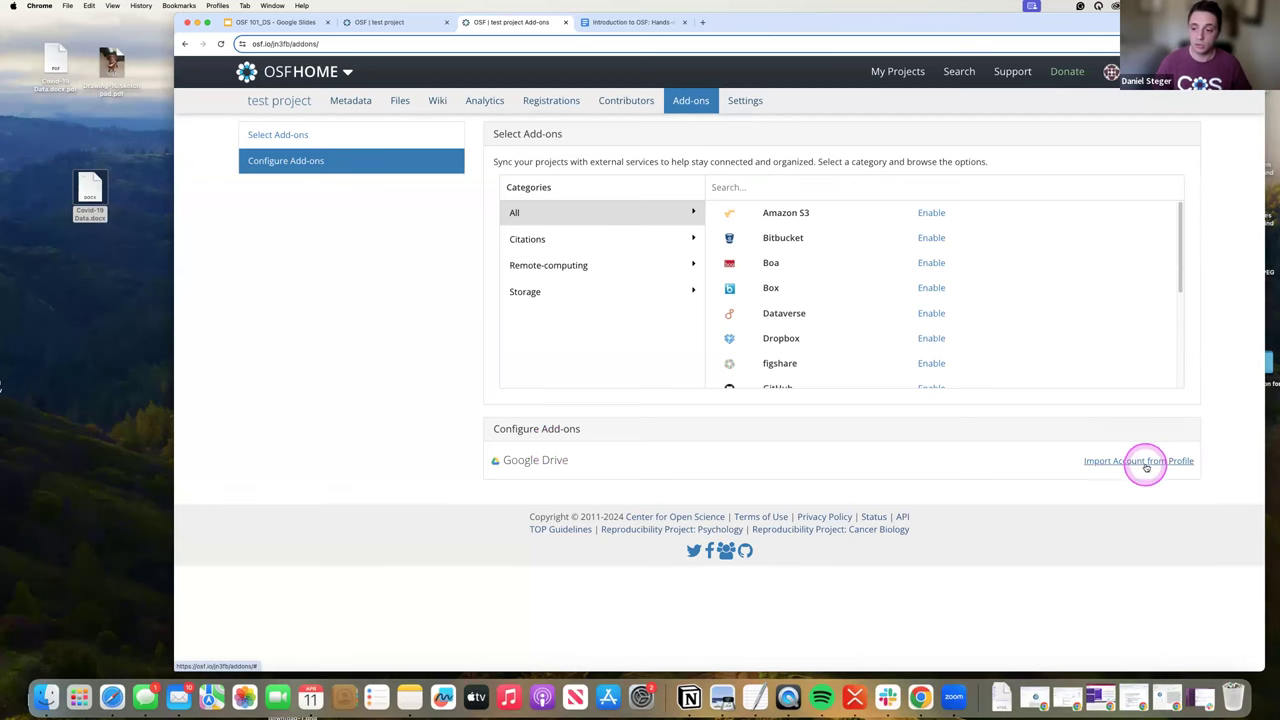
click(1140, 461)
Confirm the Drive account import and save 'test' as the linked Google Drive folder
click(876, 160)
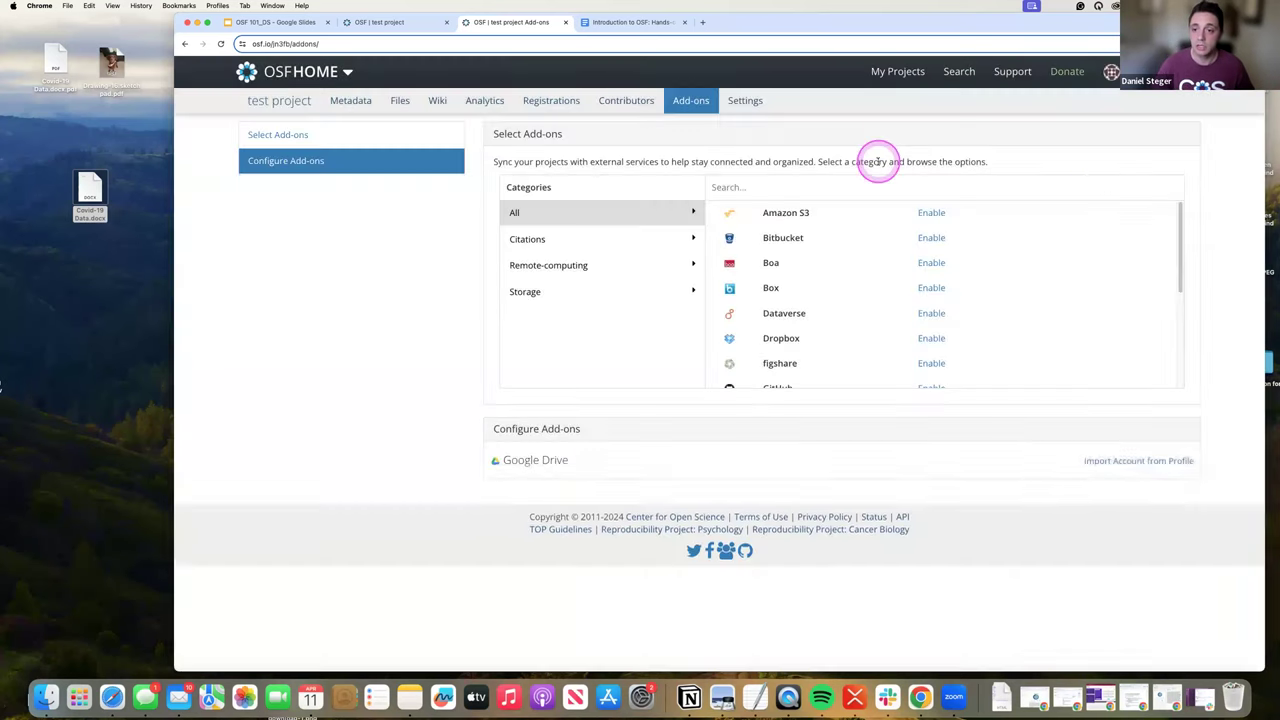
scroll(801, 547, down, 5)
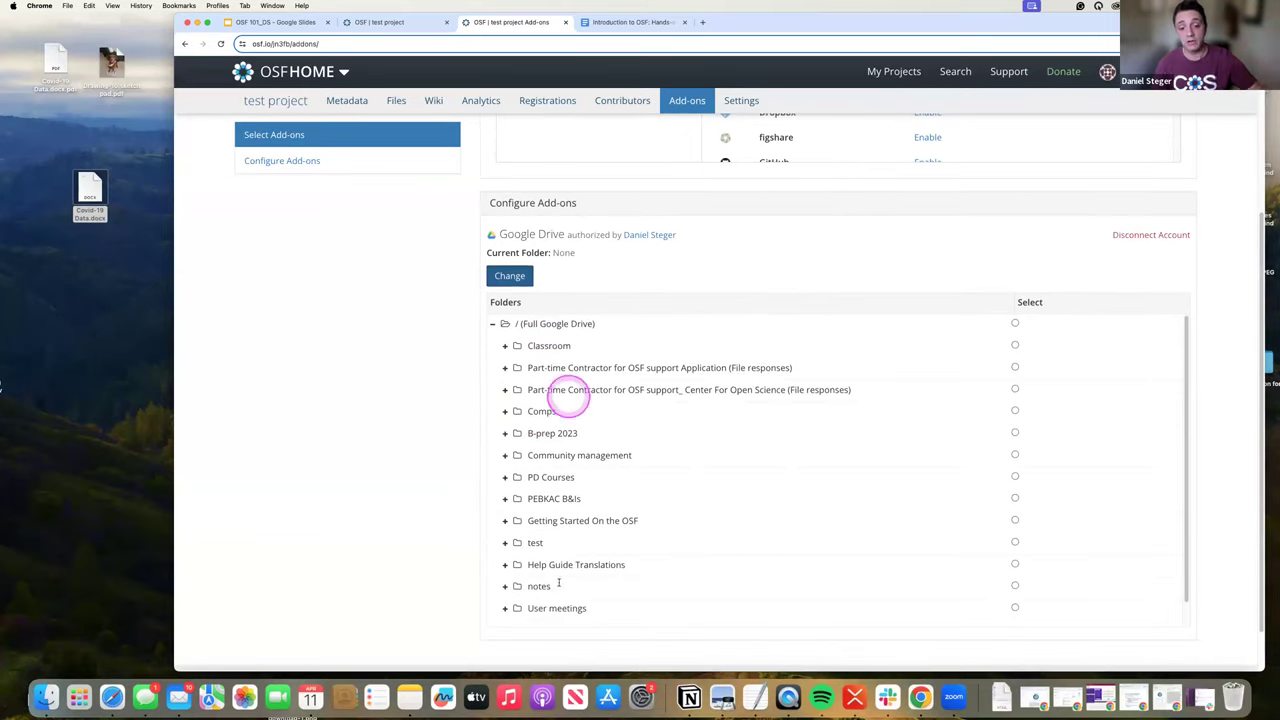
scroll(570, 560, down, 1)
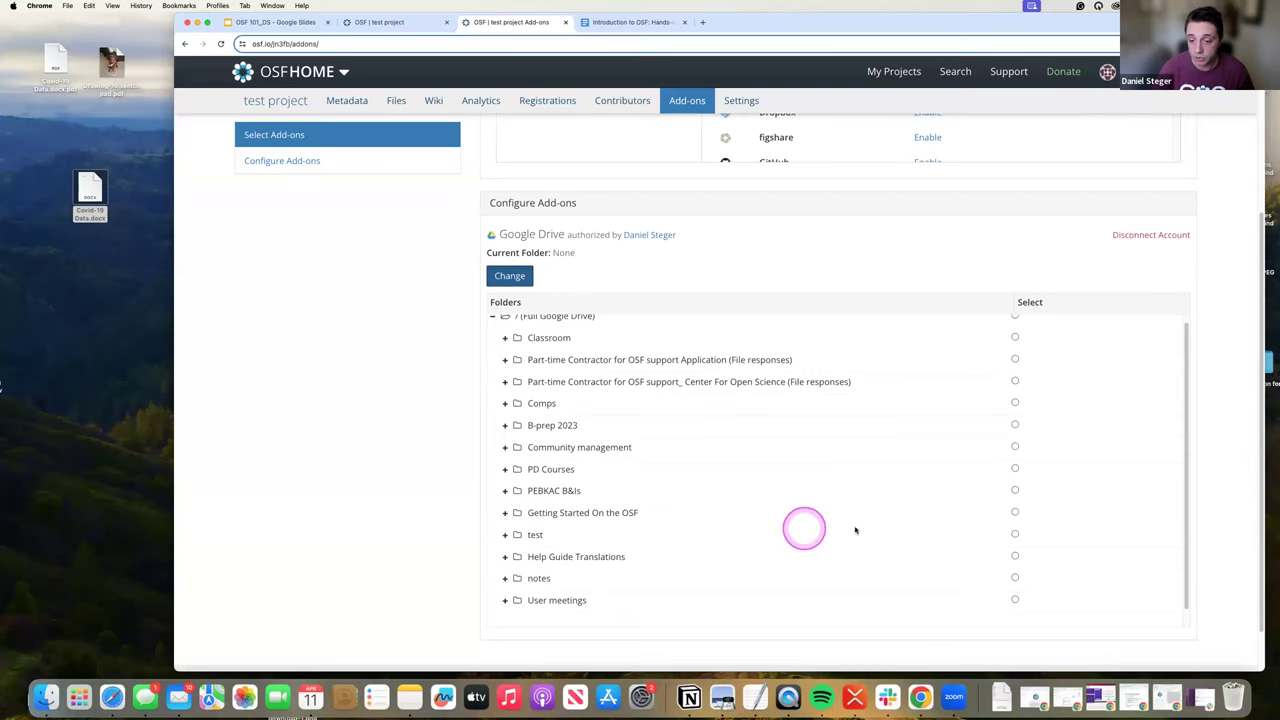
click(1014, 534)
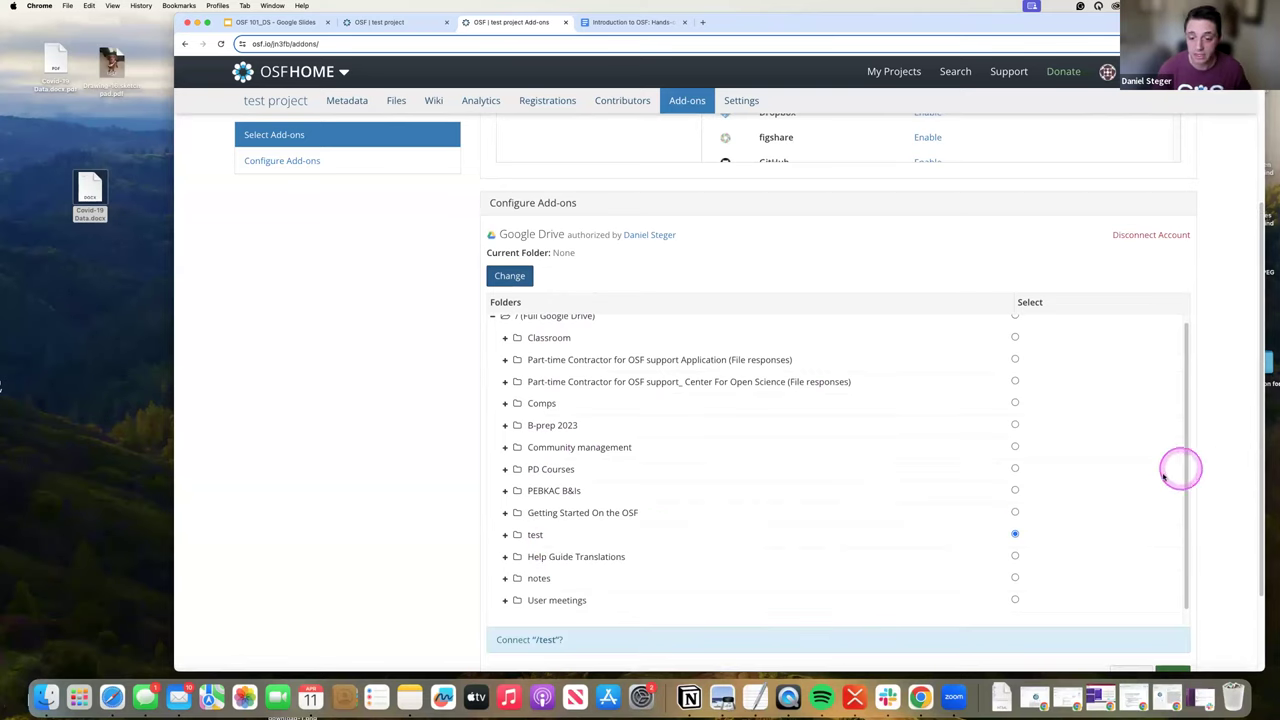
scroll(1190, 510, down, 2)
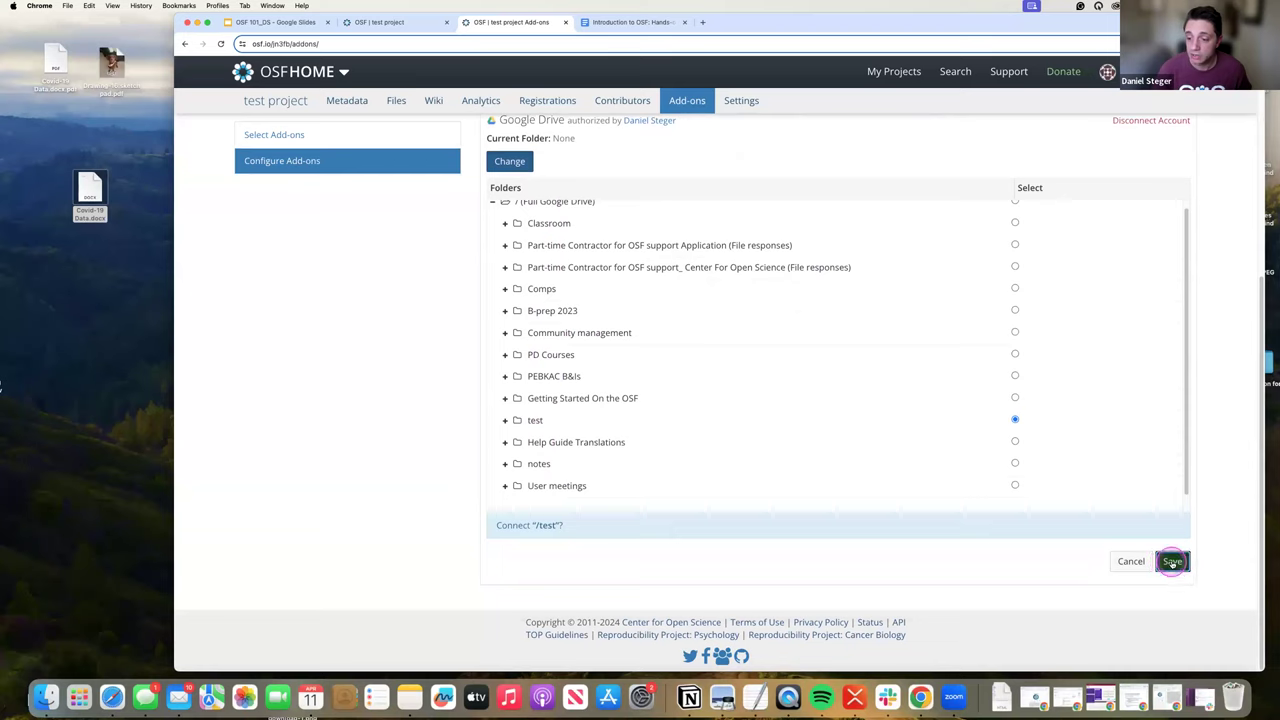
click(1172, 562)
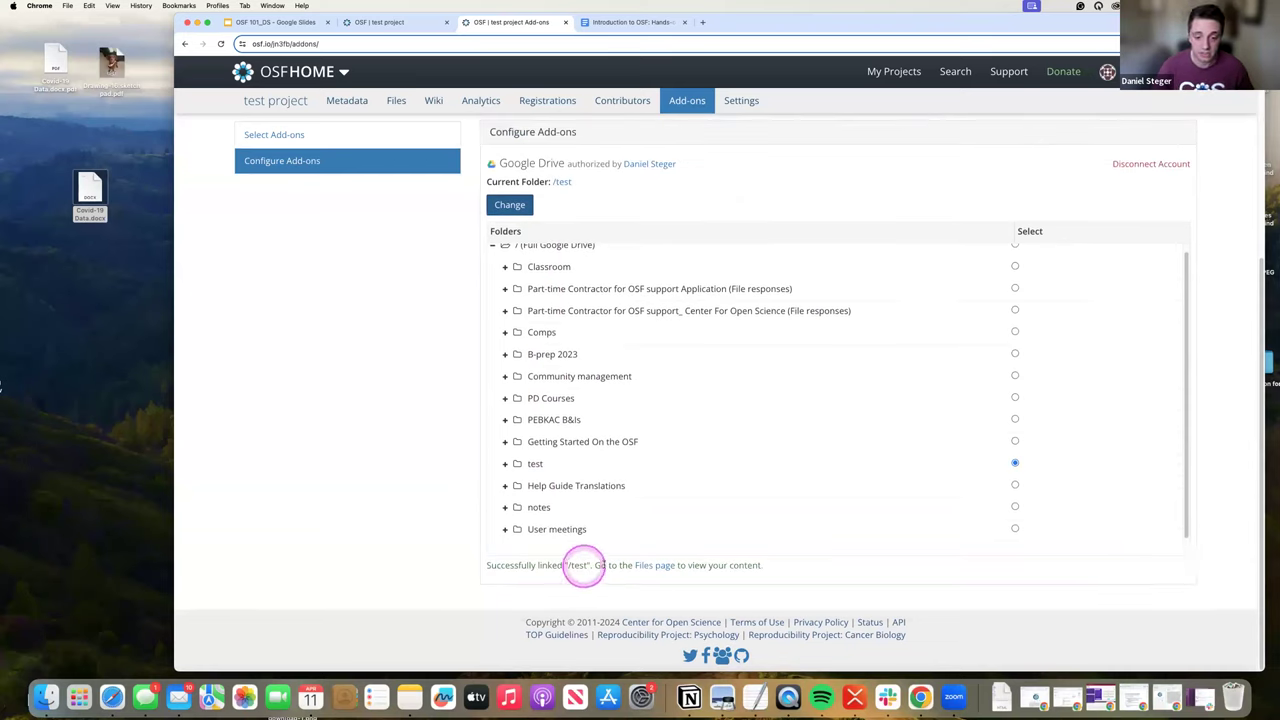
scroll(288, 282, up, 1)
scroll(288, 282, up, 5)
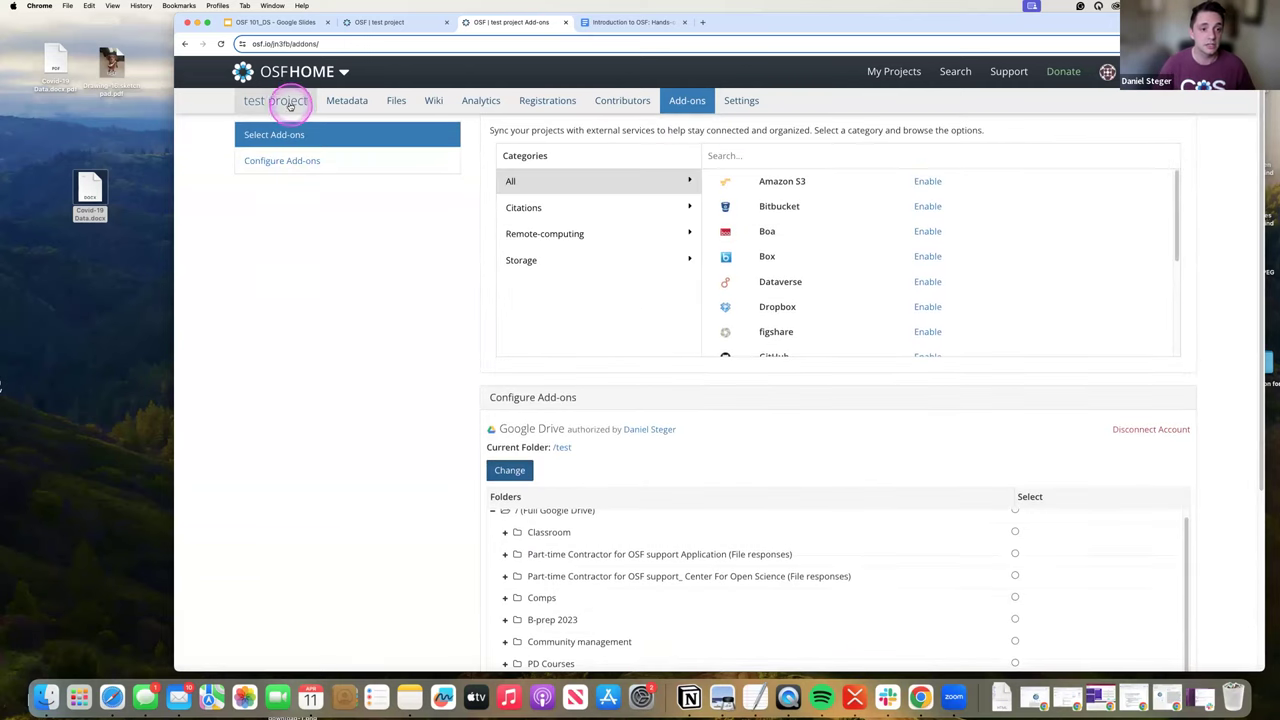
Back on the project overview, locate Covid-19 Data.docx in the Google Drive: test folder
click(286, 104)
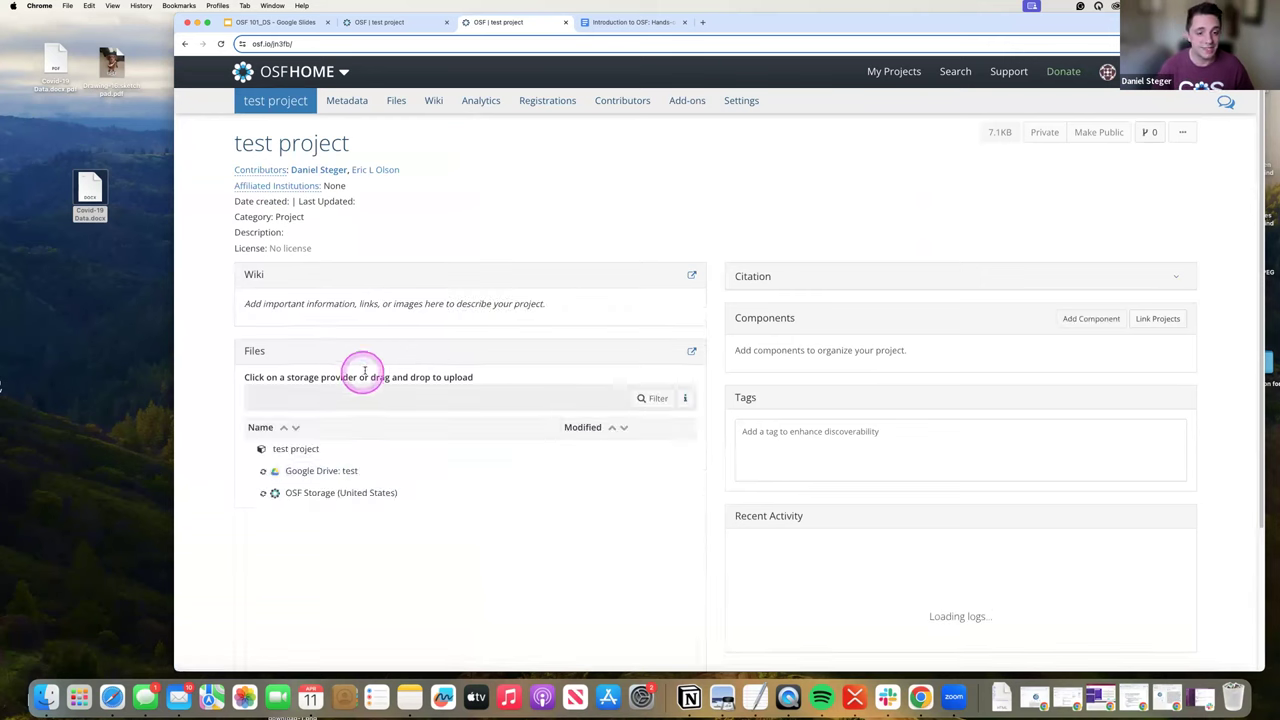
scroll(340, 410, down, 3)
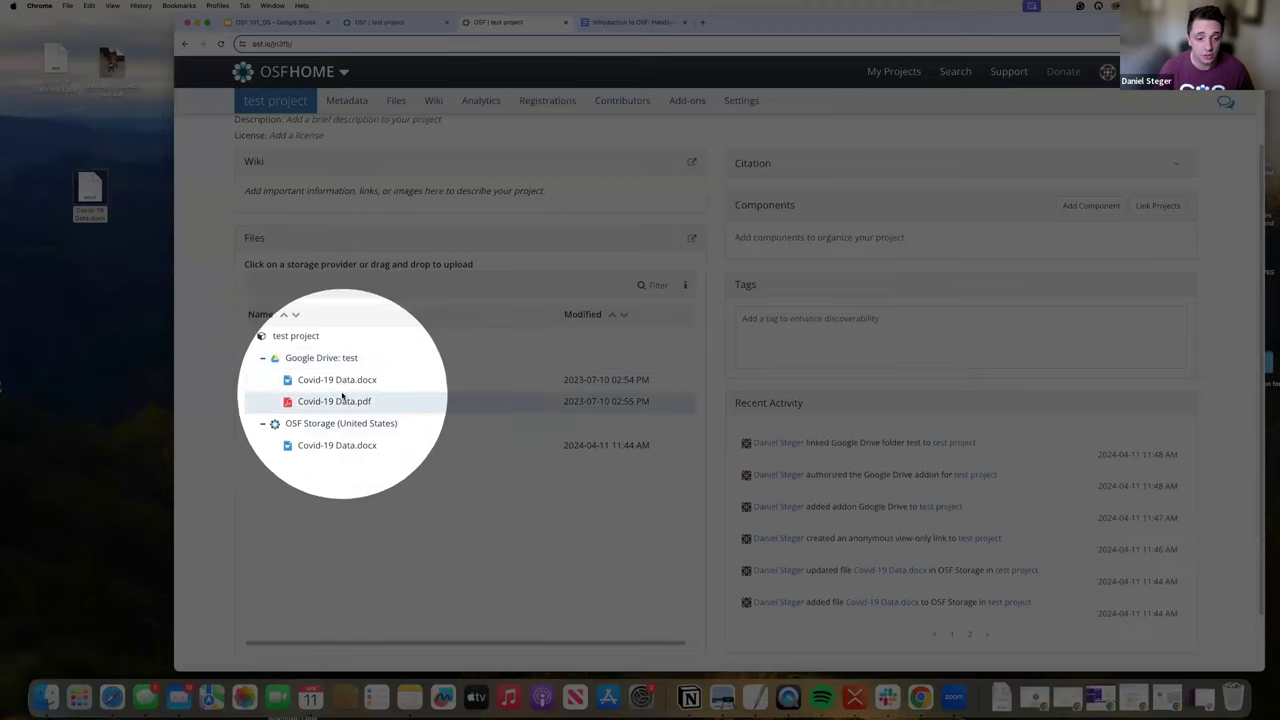
click(334, 508)
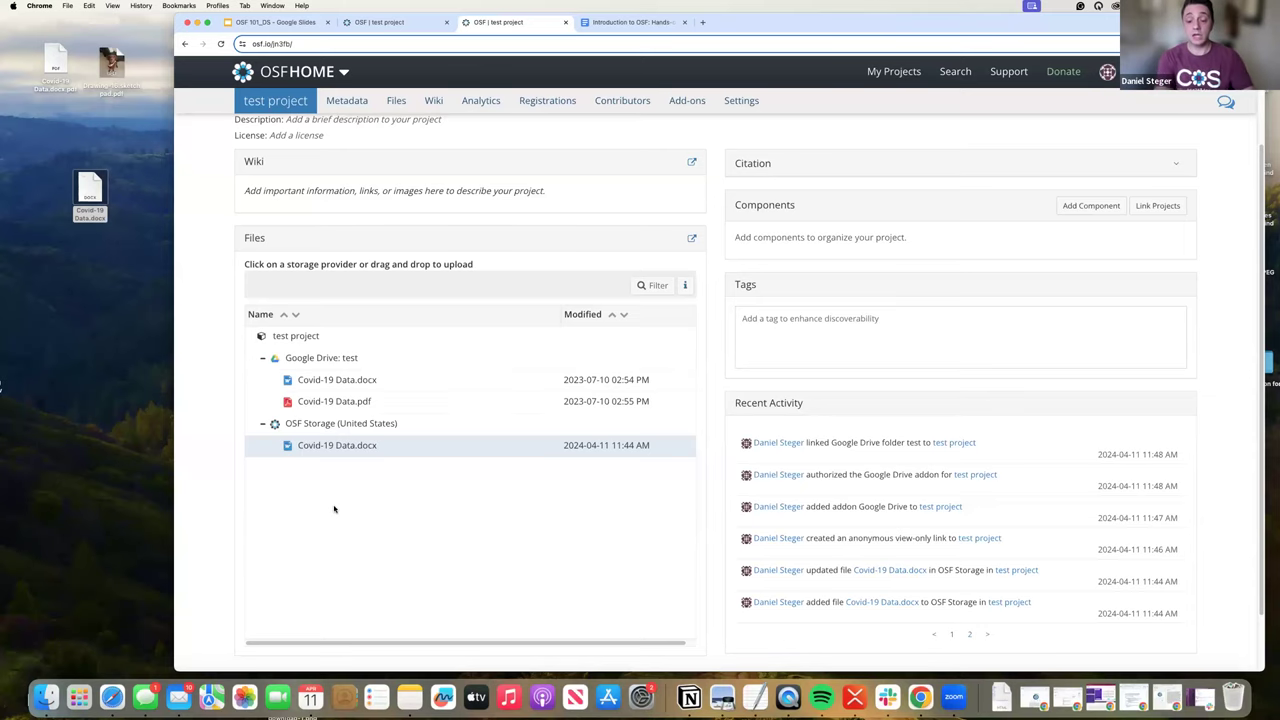
scroll(782, 392, up, 3)
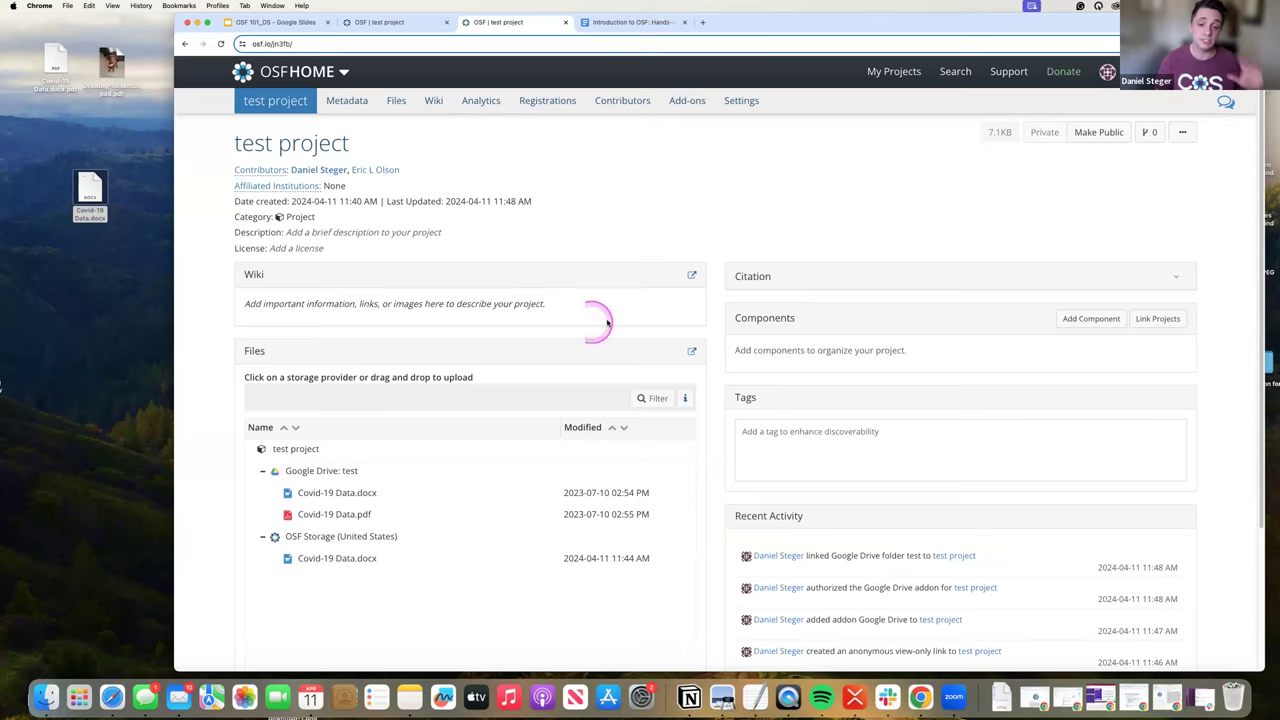
mouse_move(452, 201)
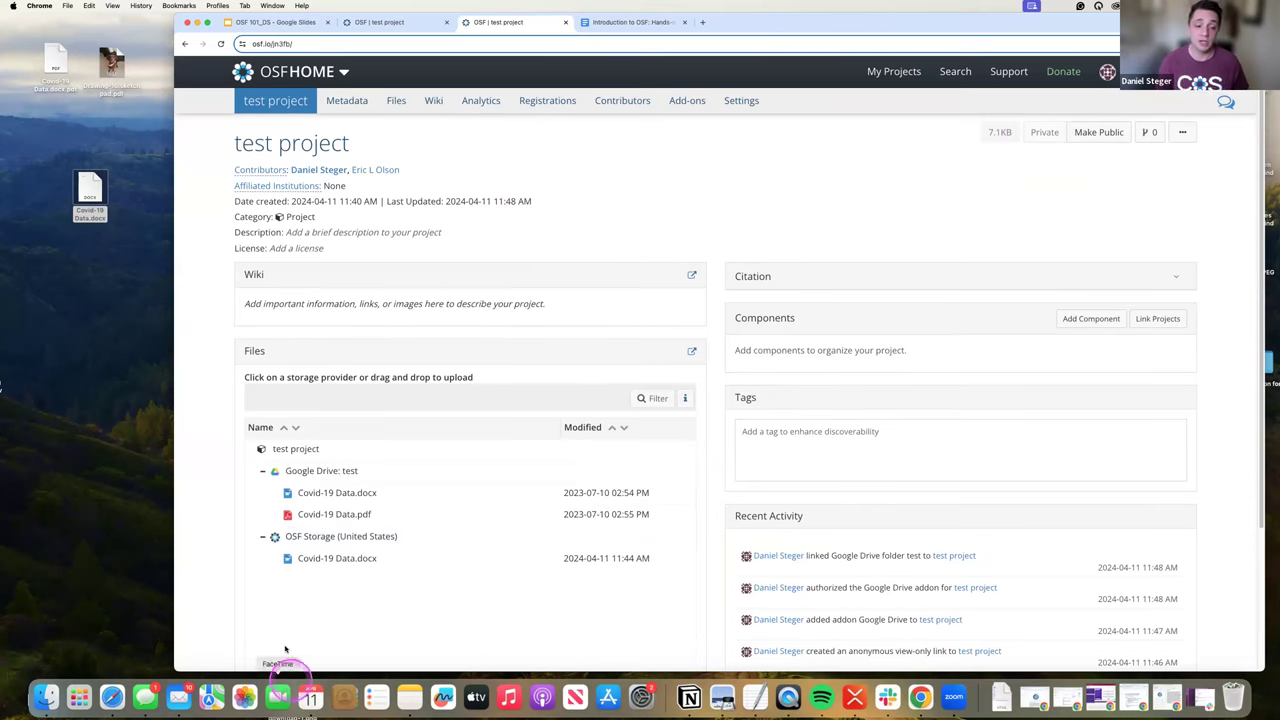
click(296, 488)
click(300, 472)
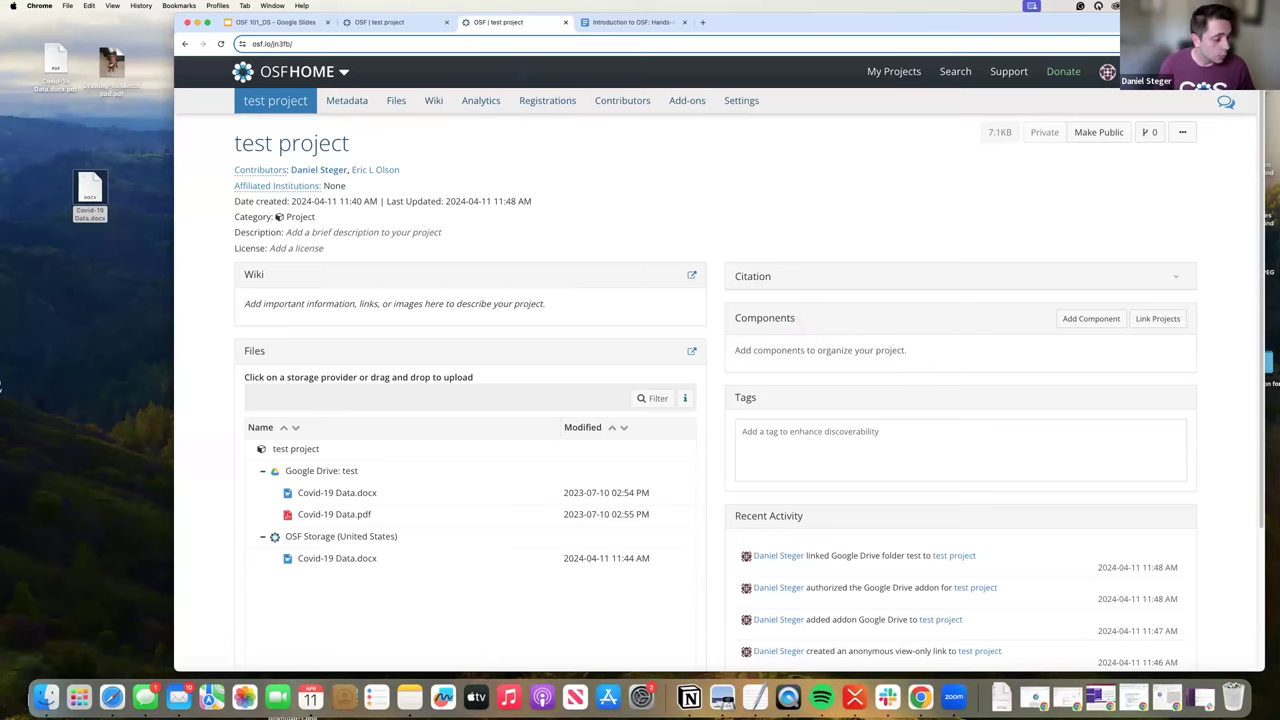
Review the overview's Files panel and bring up the Create new component form
scroll(798, 396, down, 3)
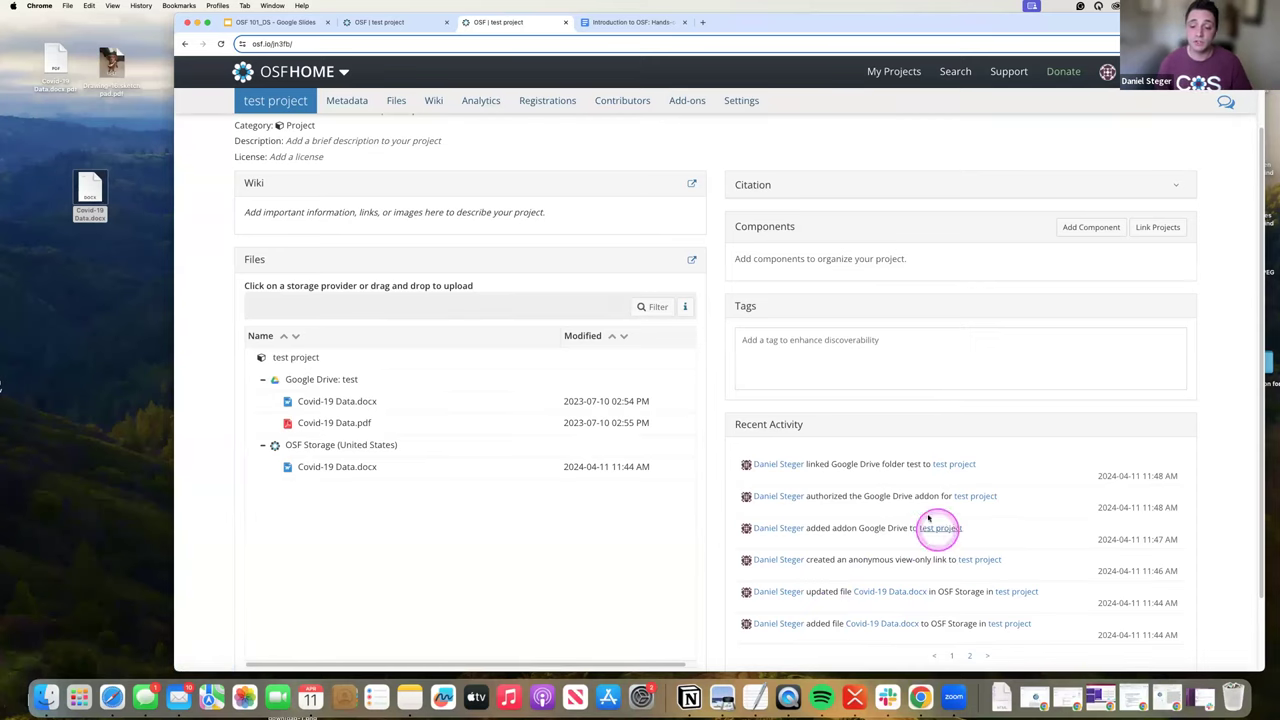
scroll(690, 445, up, 2)
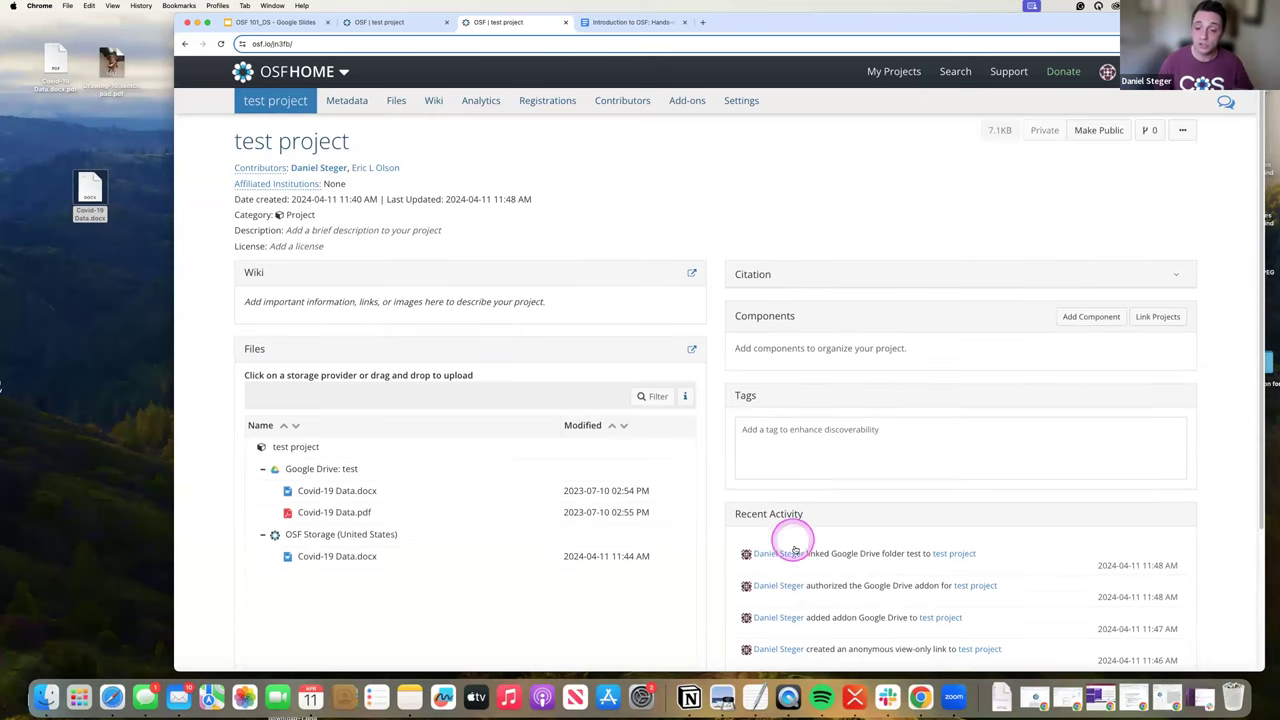
scroll(815, 540, up, 1)
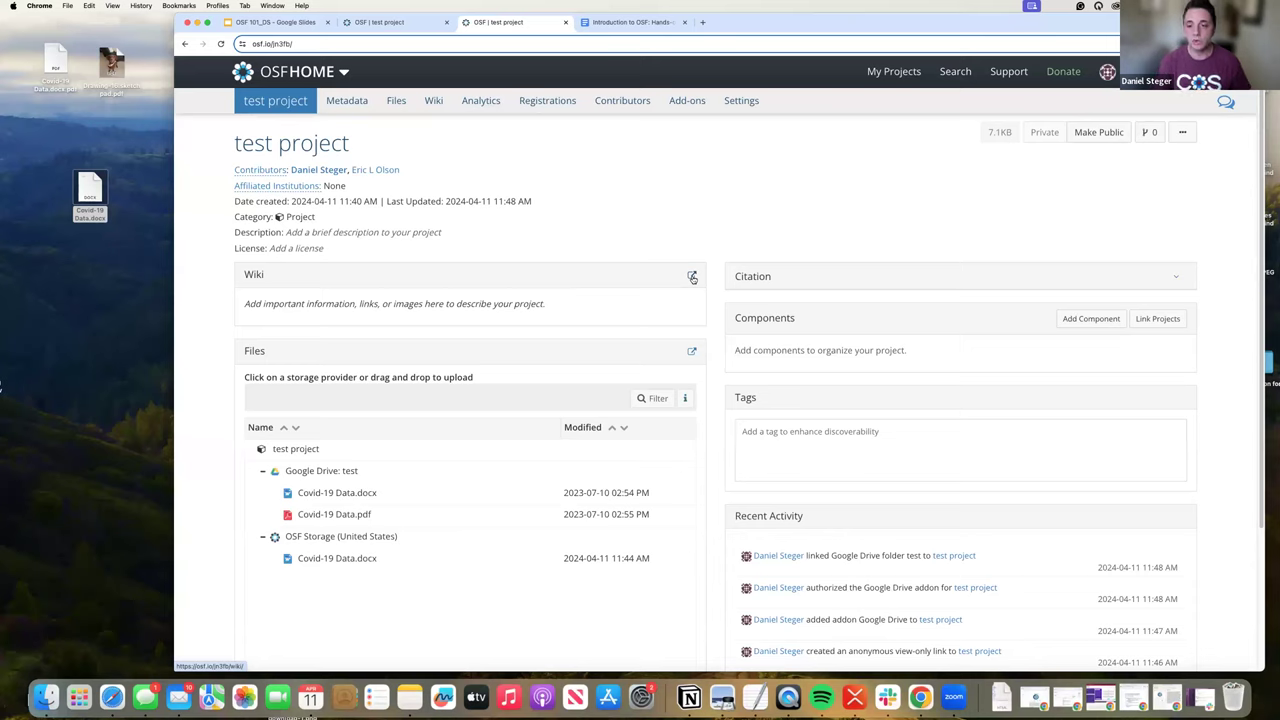
drag(477, 299, 451, 286)
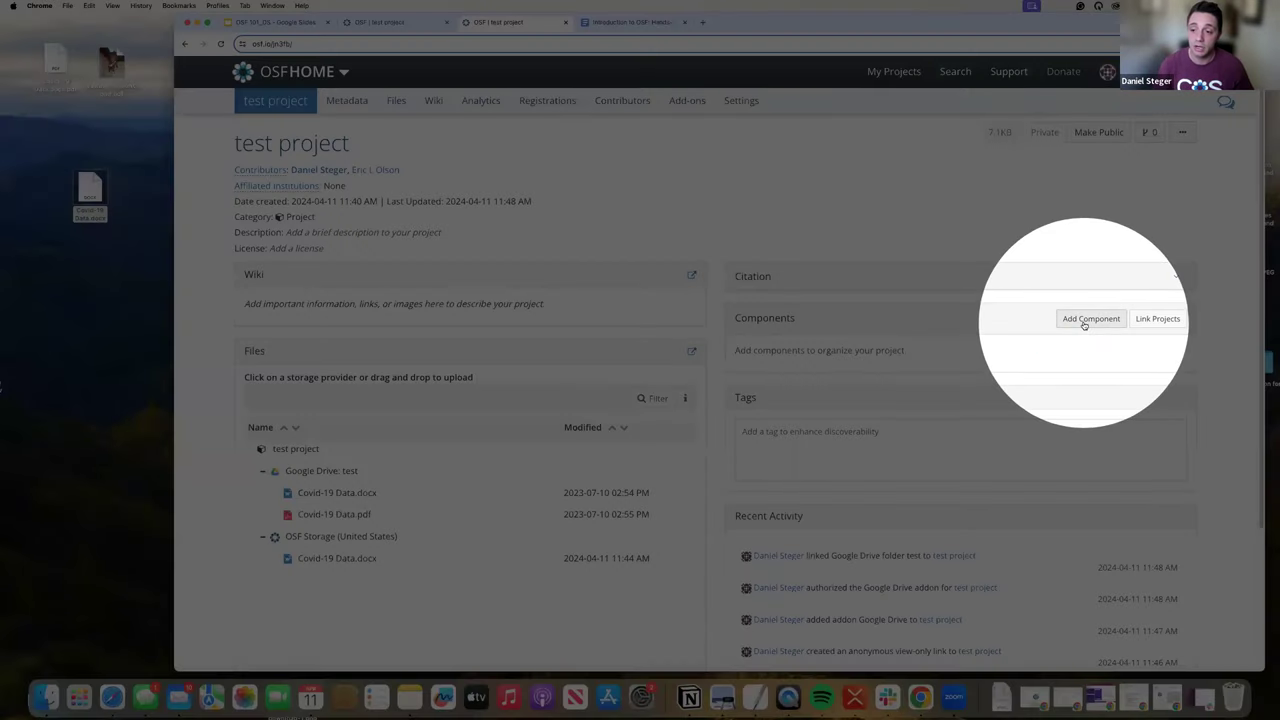
click(1085, 320)
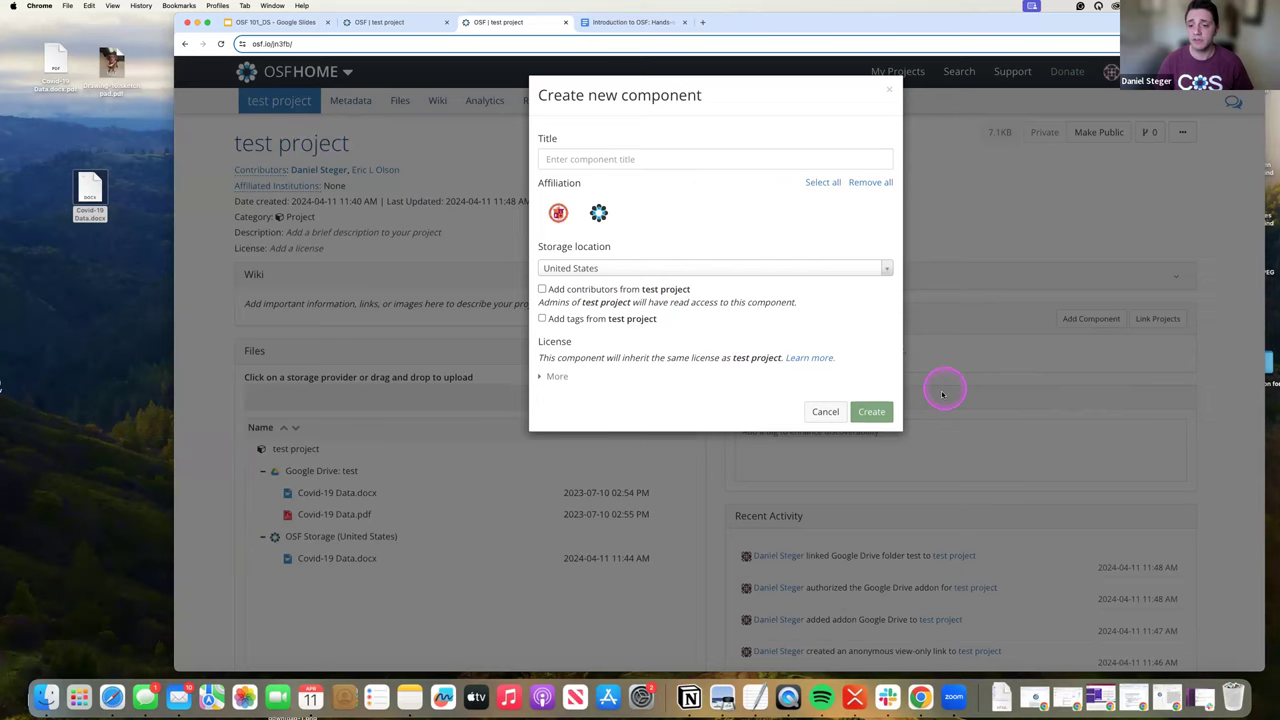
Cancel the new component and return to the Google Slides Topics slide
click(825, 411)
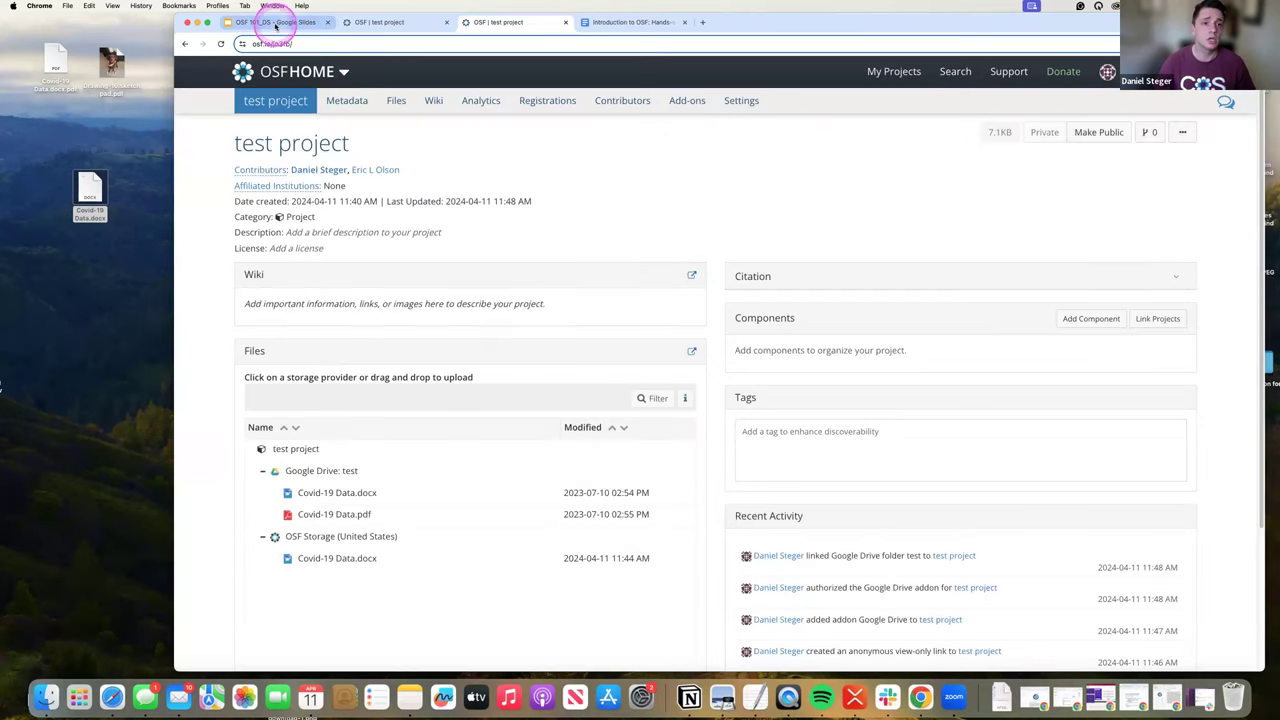
click(276, 24)
click(618, 248)
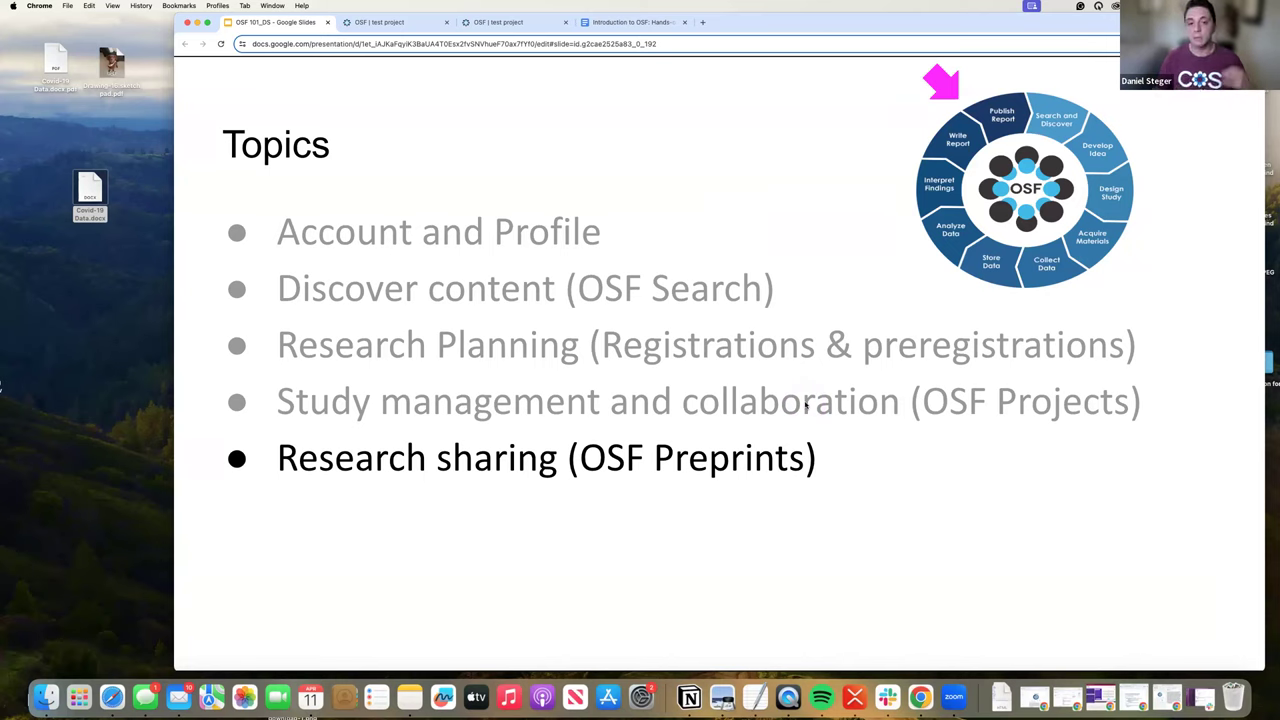
Switch back to the OSF test project tab and go to the OSF home dashboard
click(786, 412)
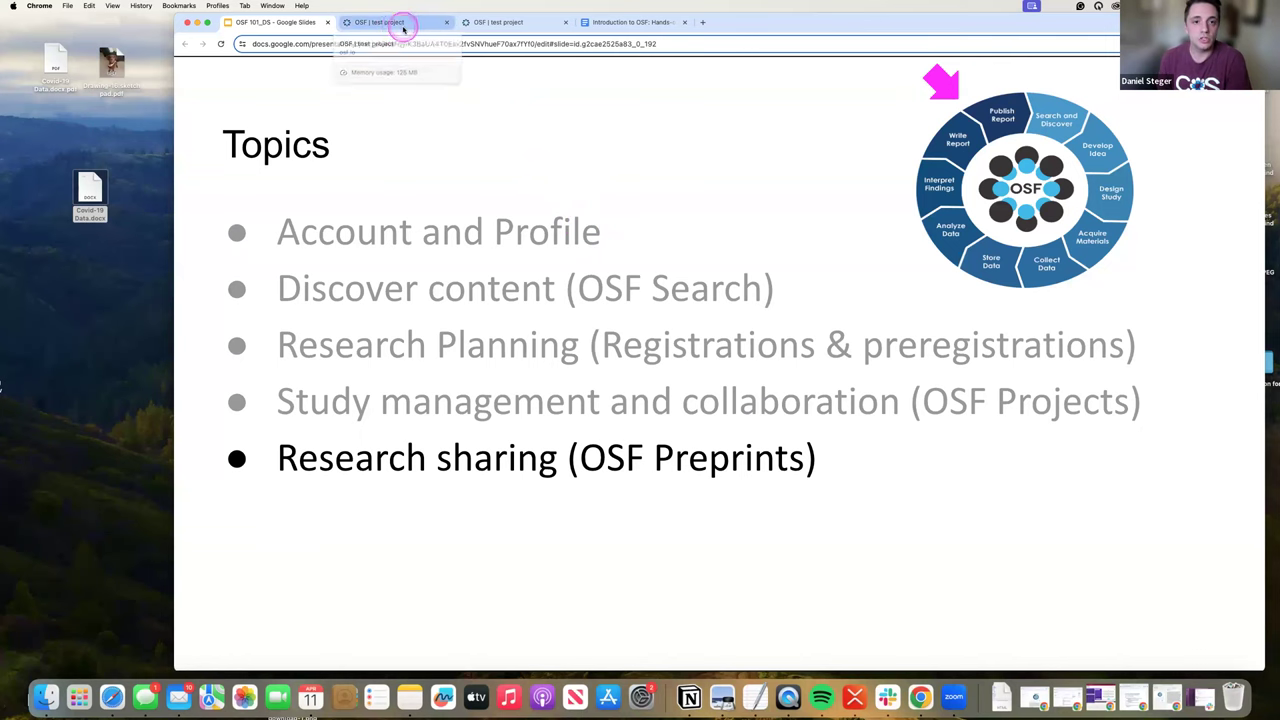
click(400, 23)
click(310, 72)
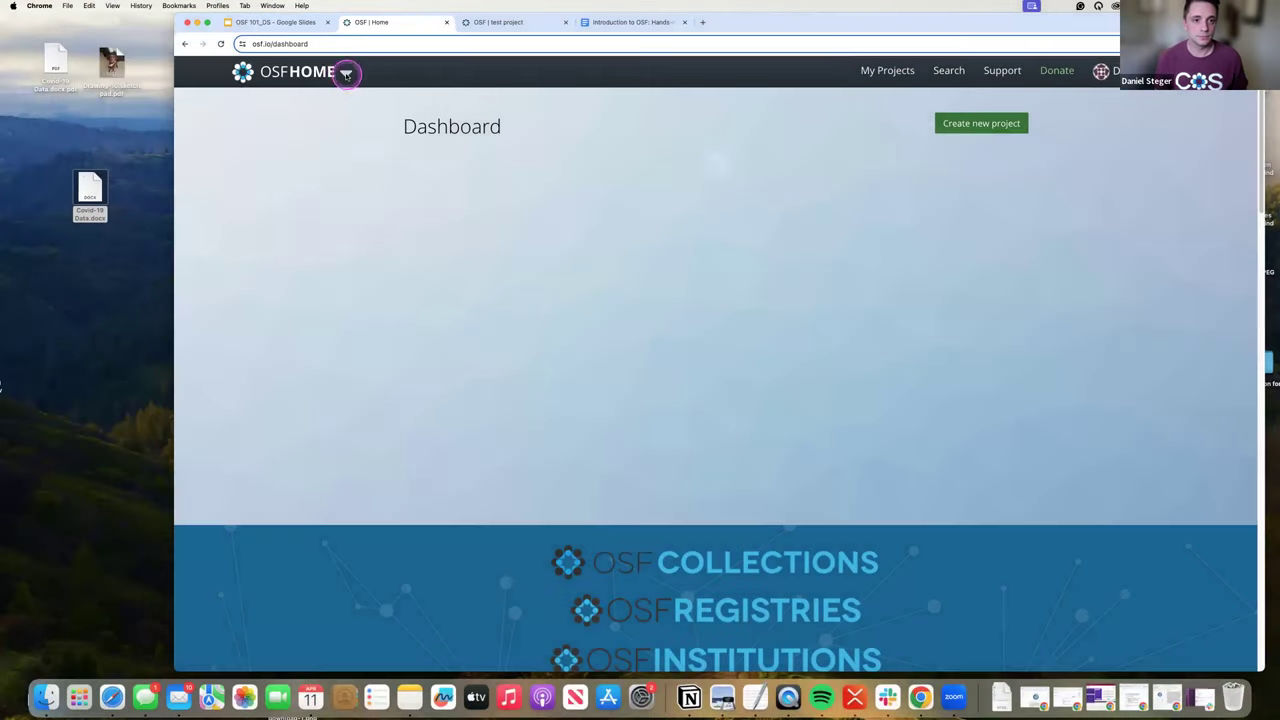
Switch to OSF Preprints from the OSF HOME menu and start a new preprint submission
click(346, 74)
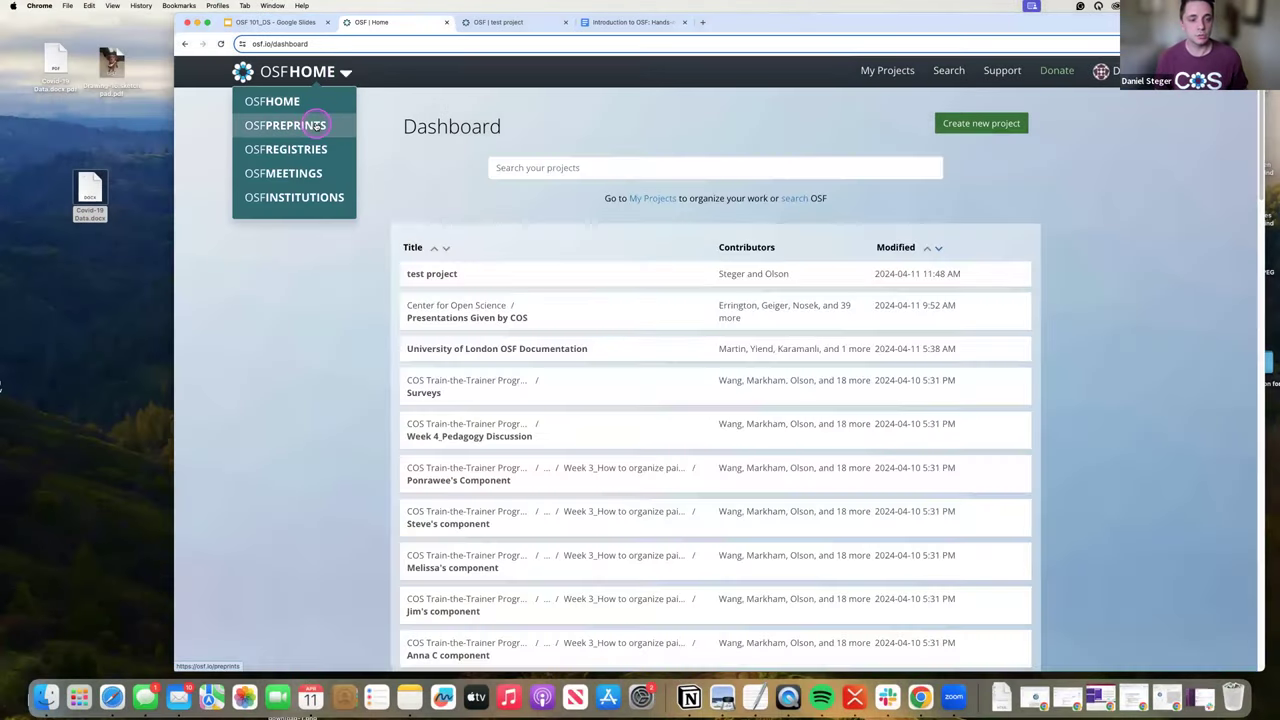
click(316, 125)
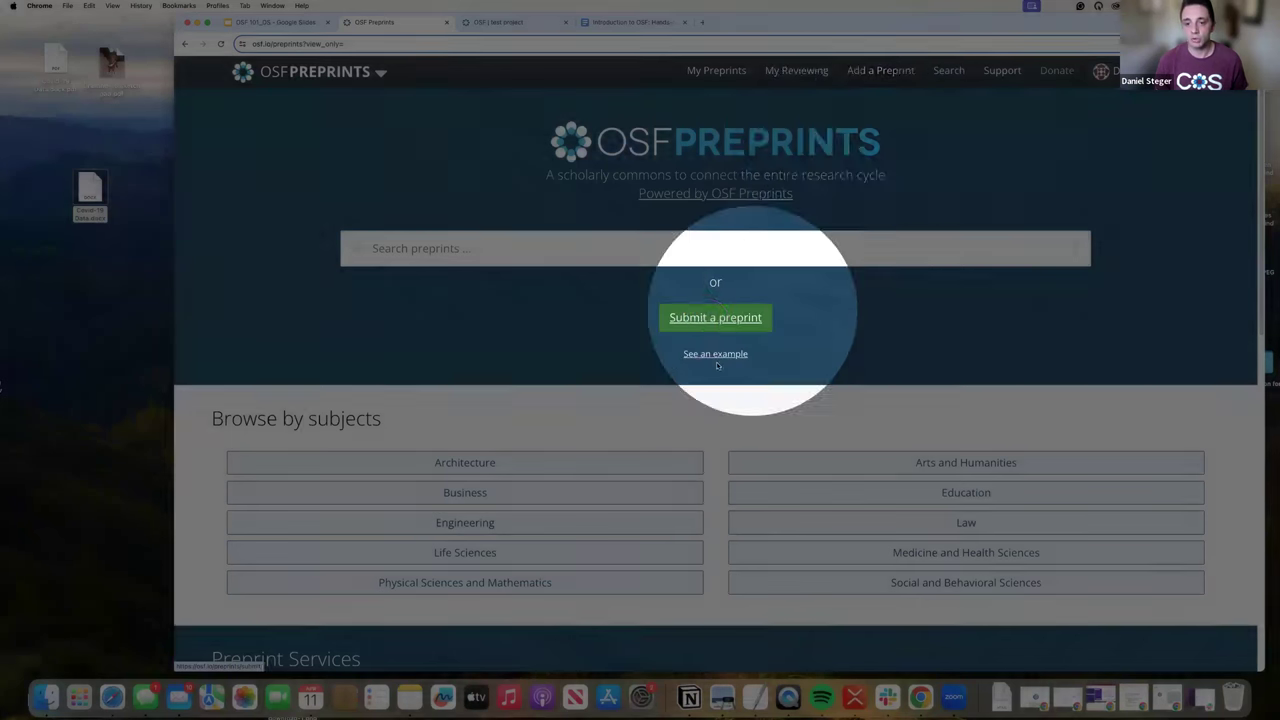
click(709, 319)
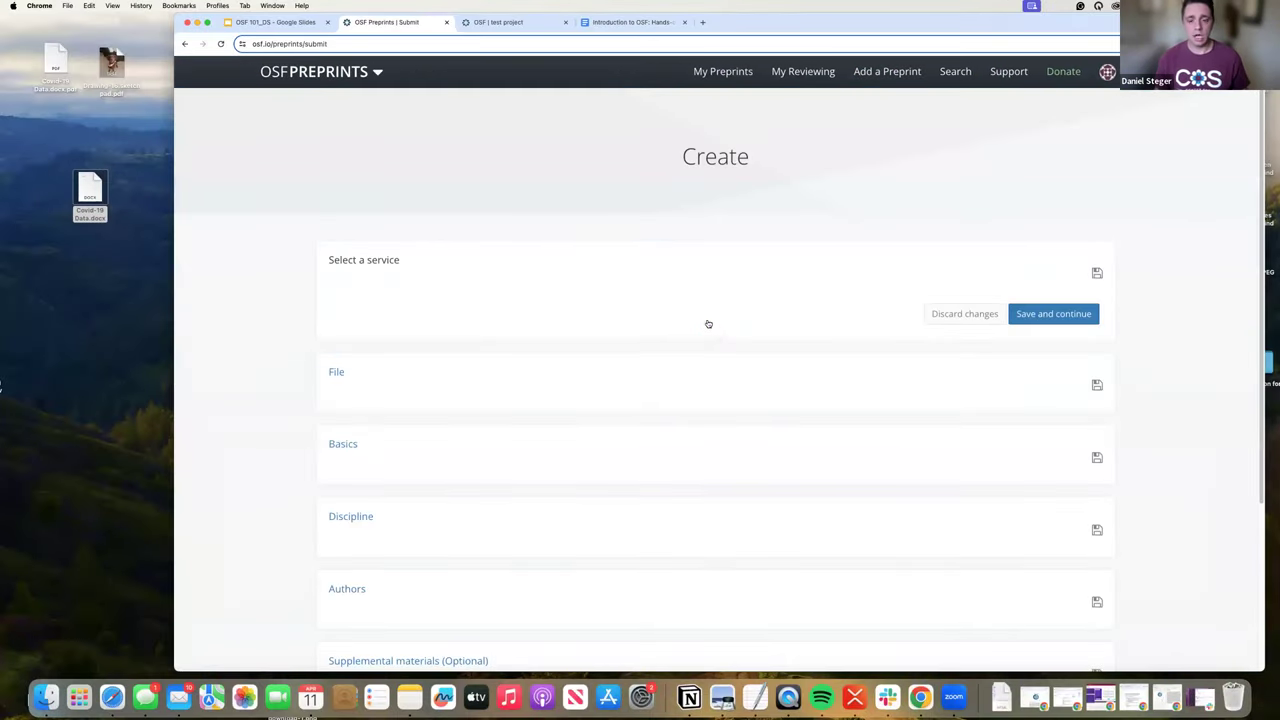
Select AfricArXiv as the preprint service
scroll(977, 414, down, 3)
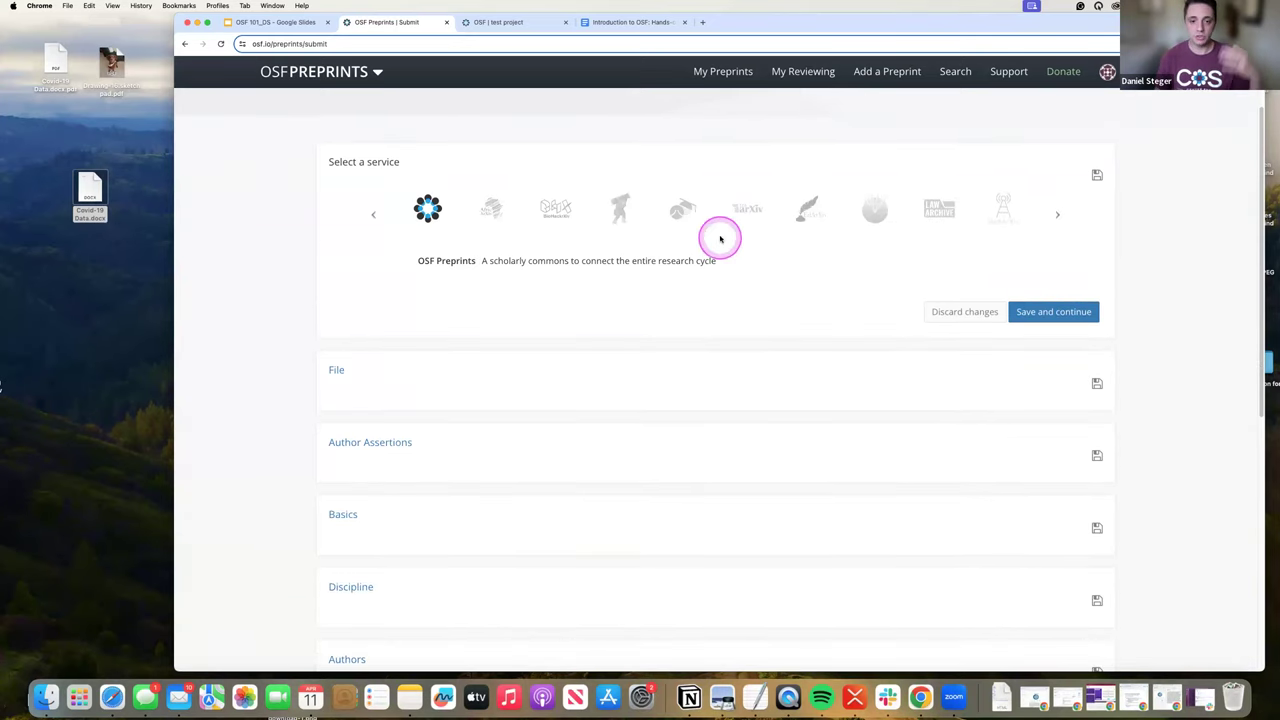
scroll(689, 487, down, 5)
scroll(689, 487, up, 5)
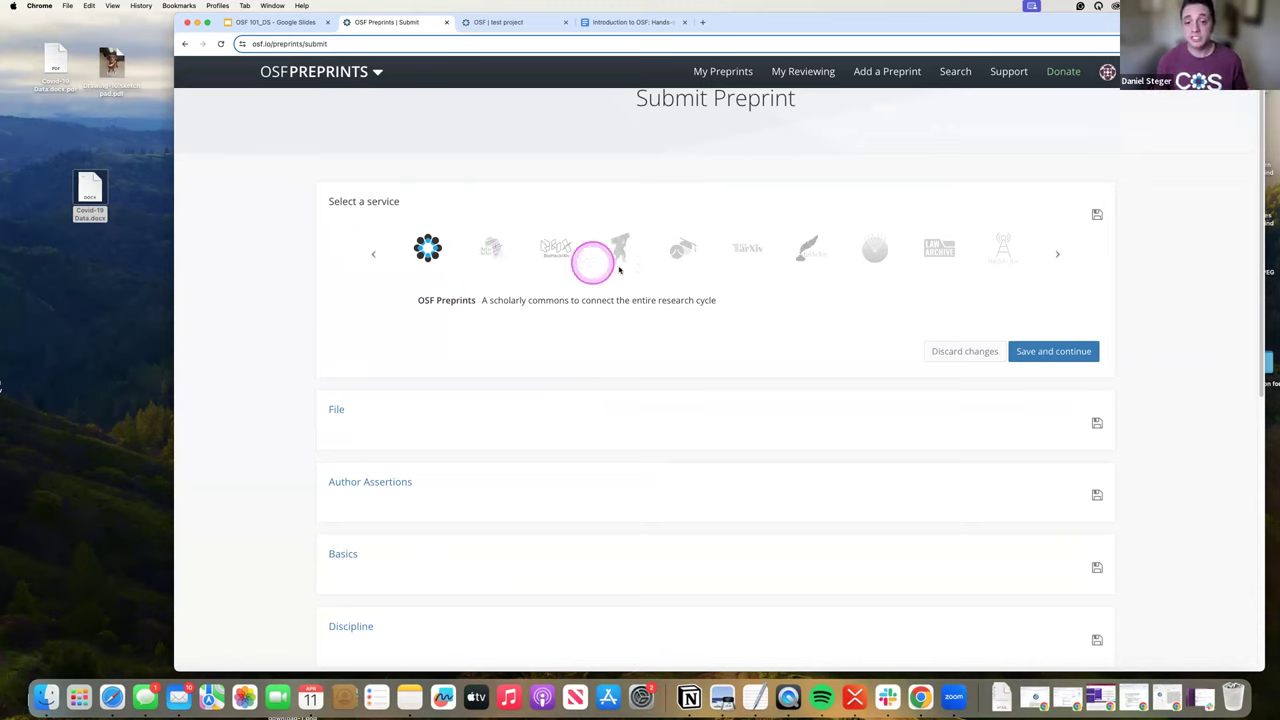
click(492, 249)
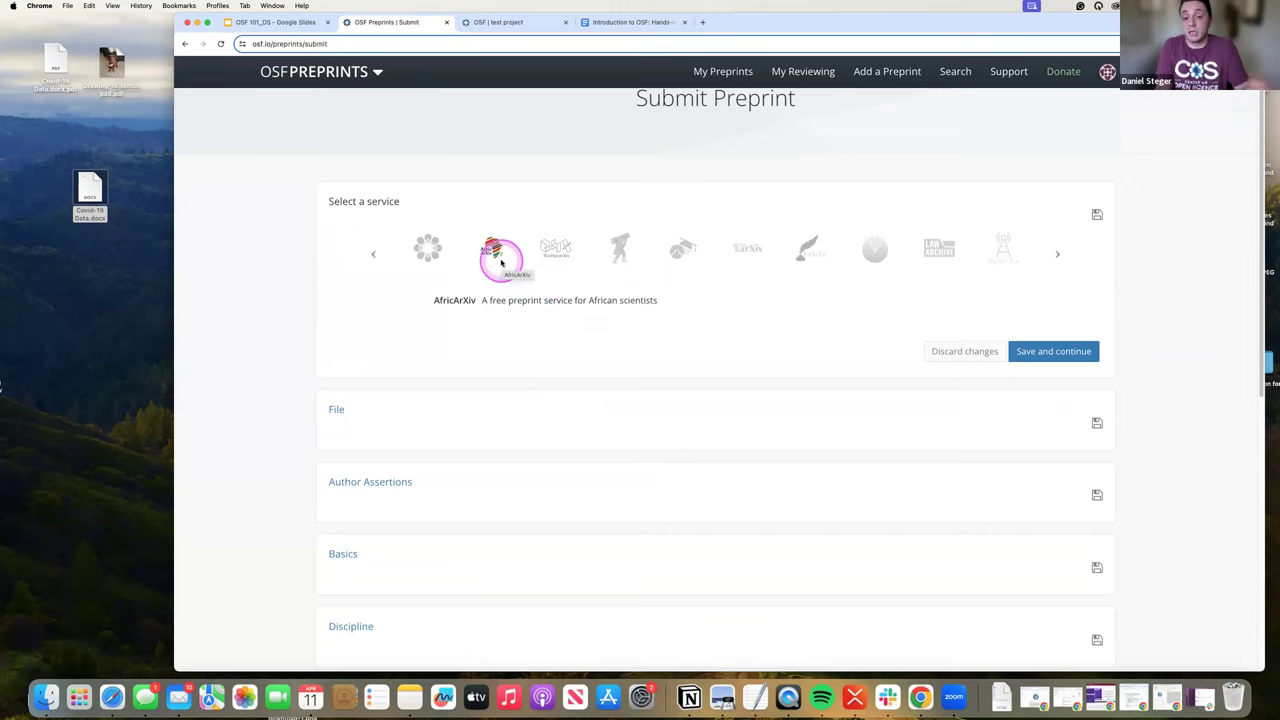
click(500, 262)
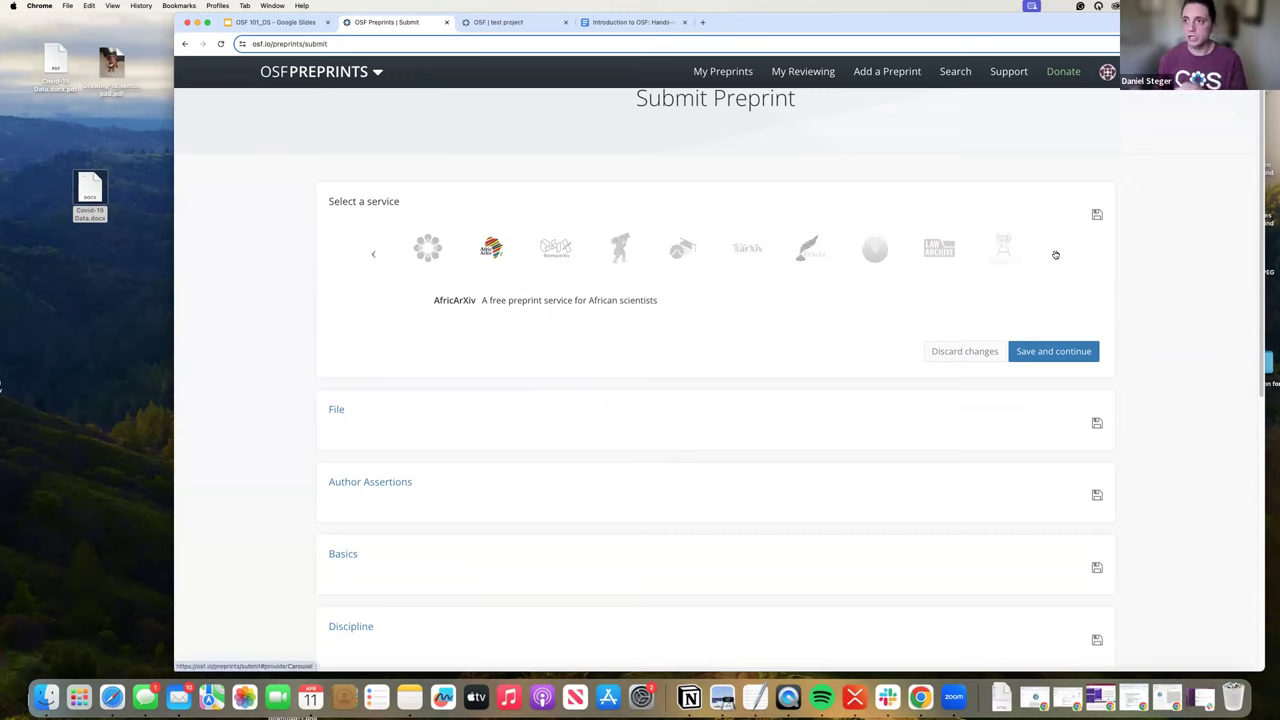
Save the AfricArXiv choice and continue to the File section's upload-from-computer option
click(714, 420)
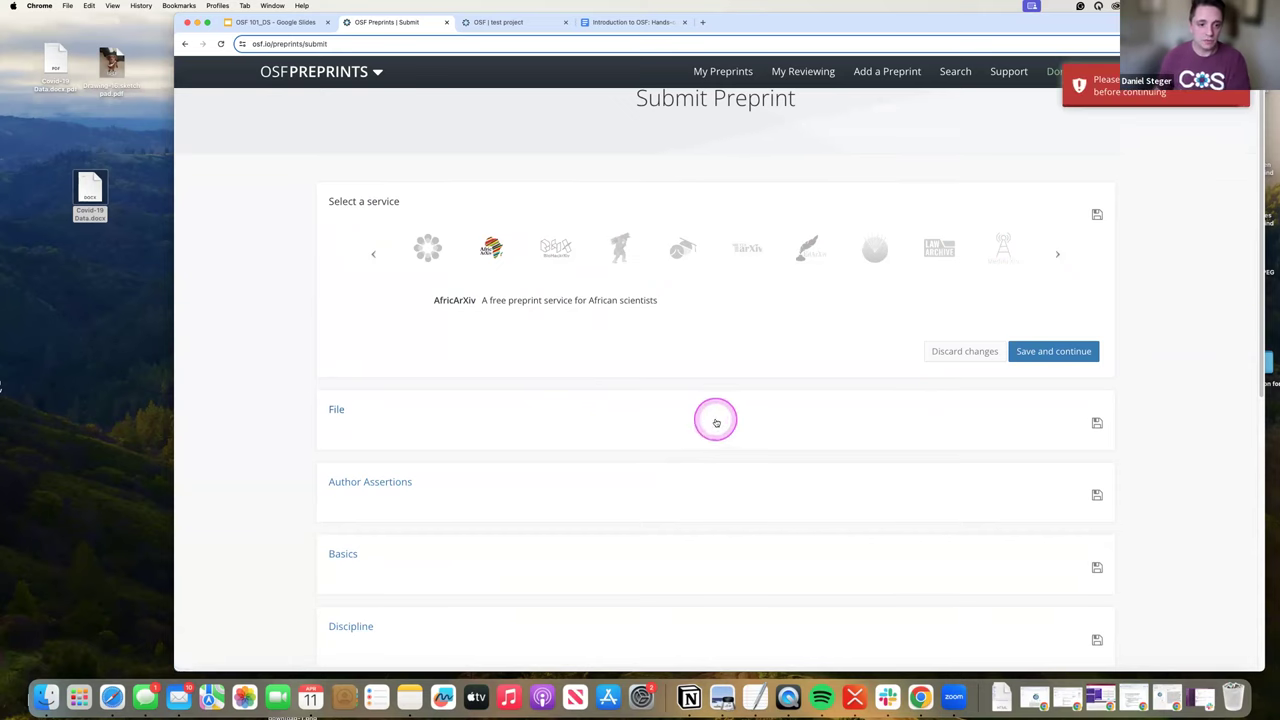
scroll(370, 425, down, 3)
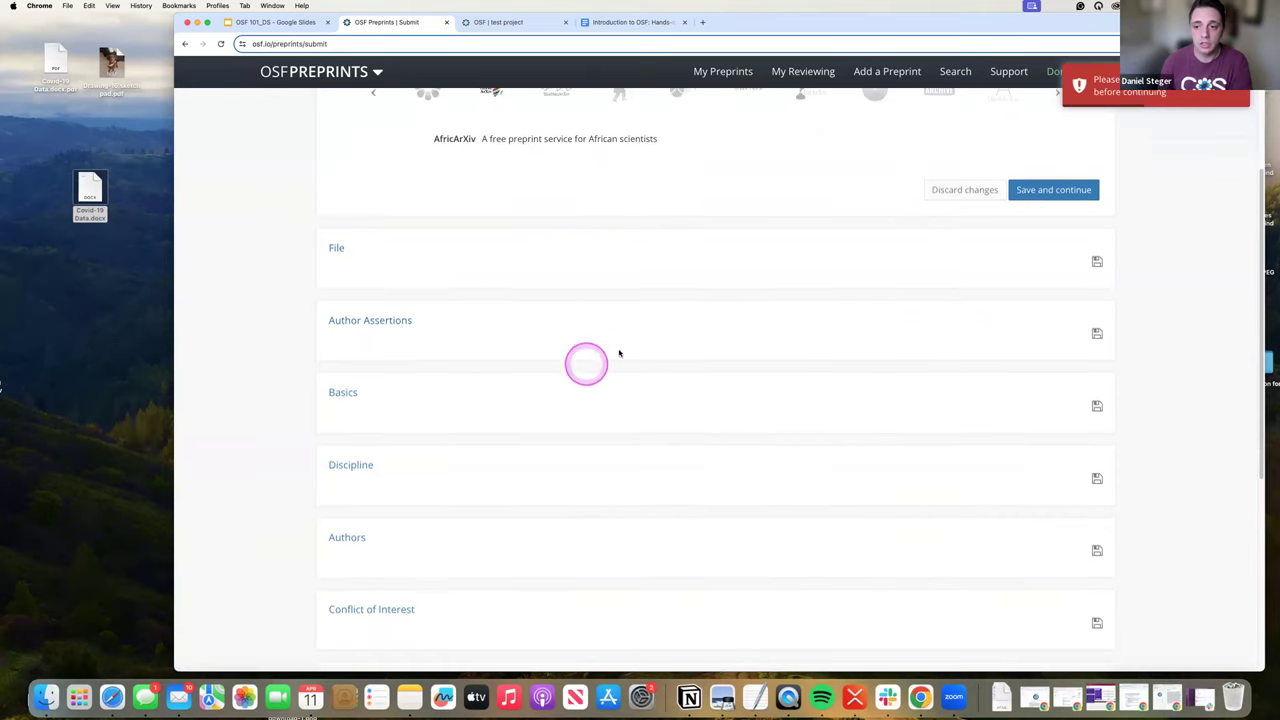
scroll(586, 363, up, 4)
click(1053, 412)
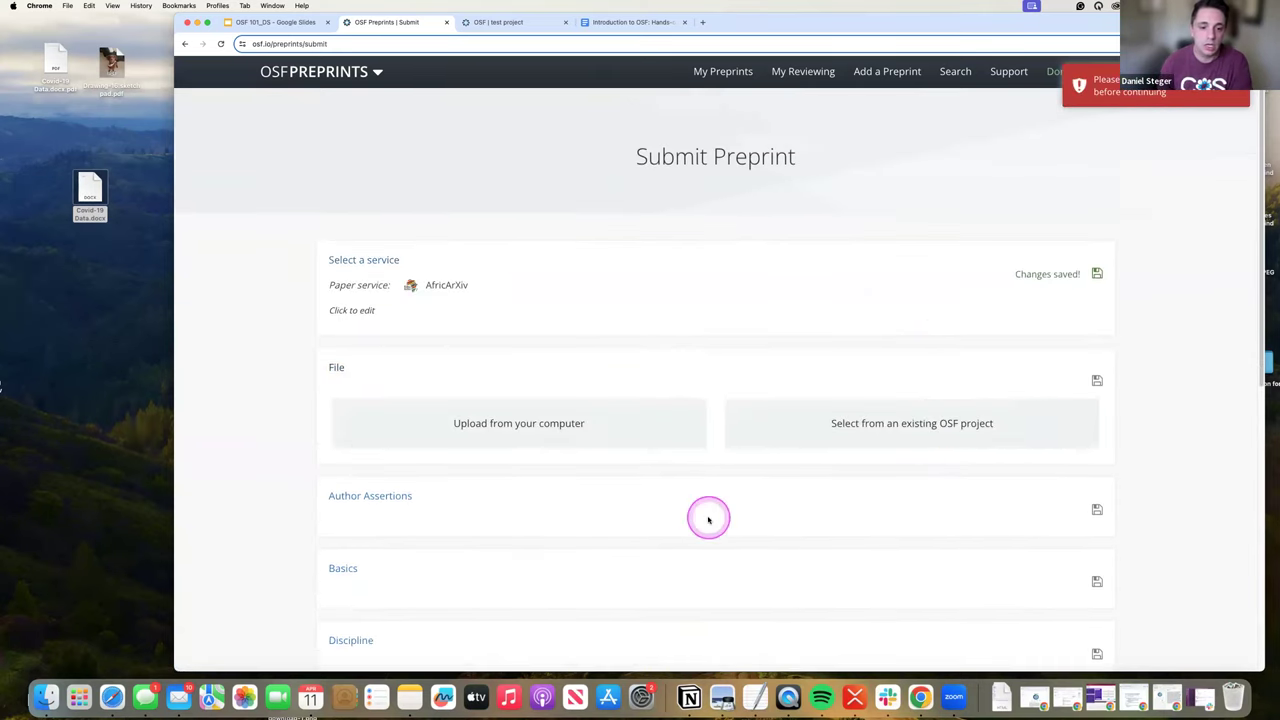
scroll(620, 450, down, 1)
click(551, 371)
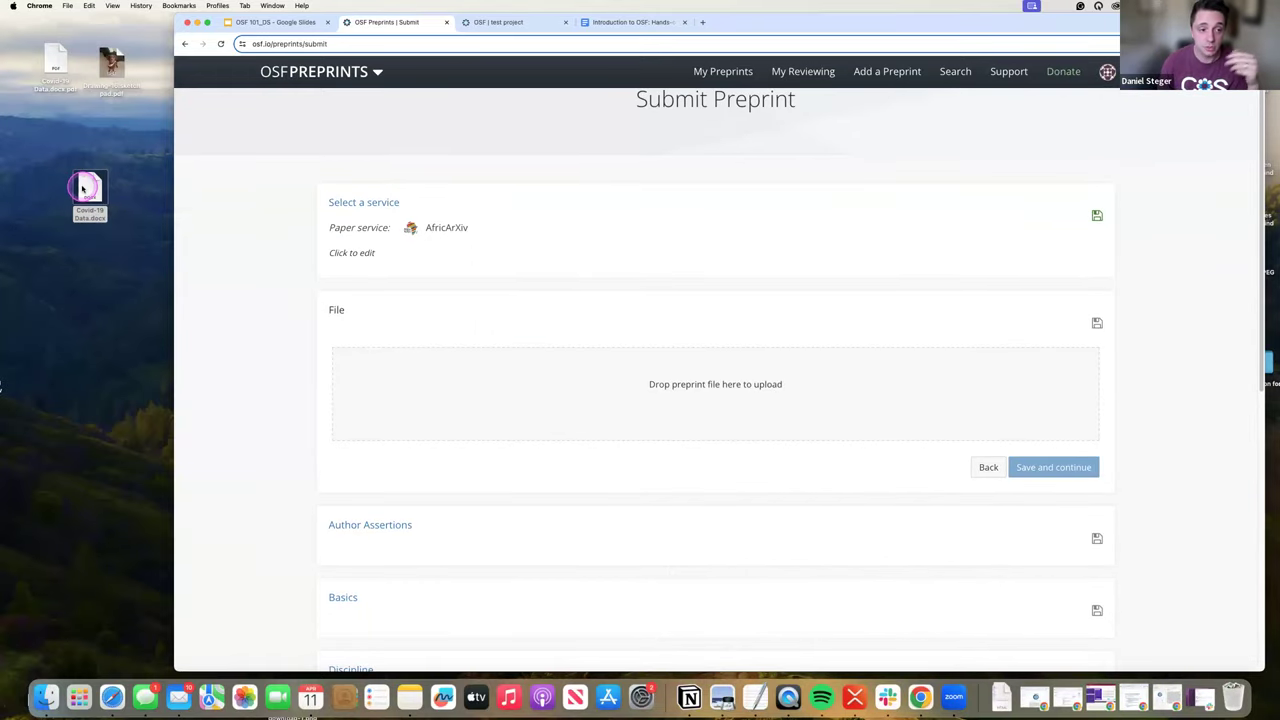
Dismiss the warning and reset the File section to its upload choices
scroll(223, 477, down, 2)
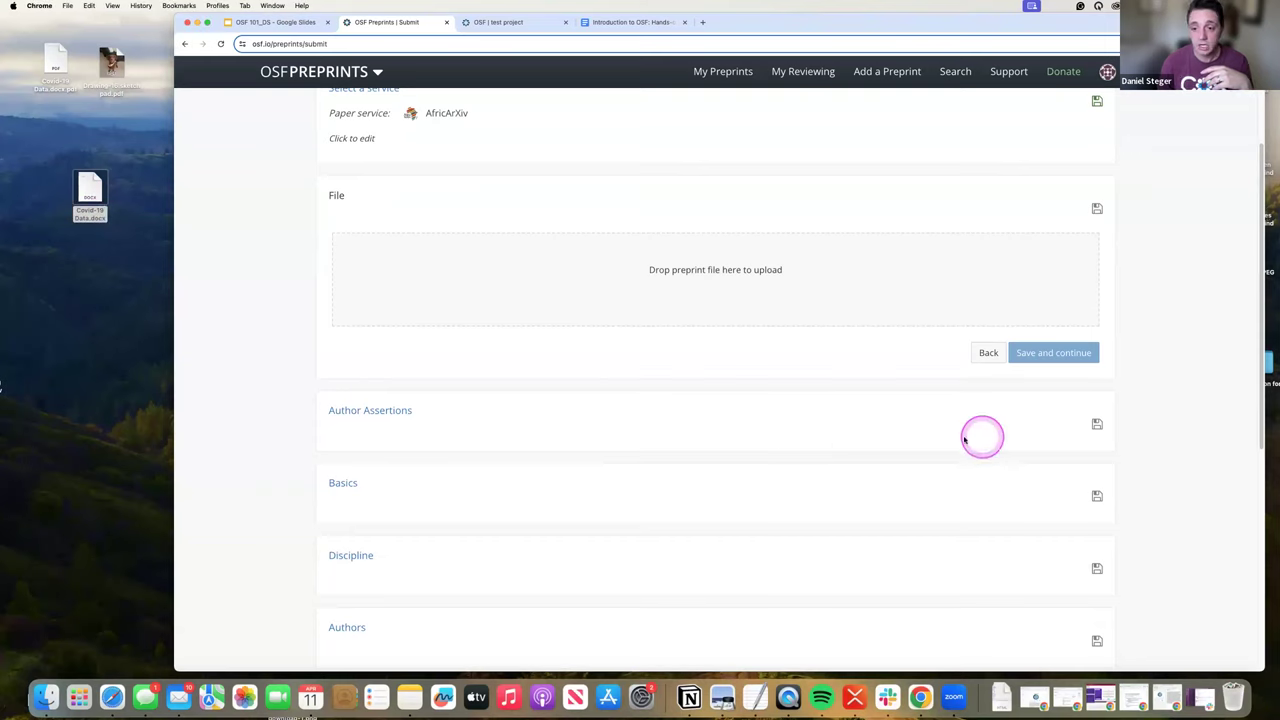
click(378, 418)
click(1212, 110)
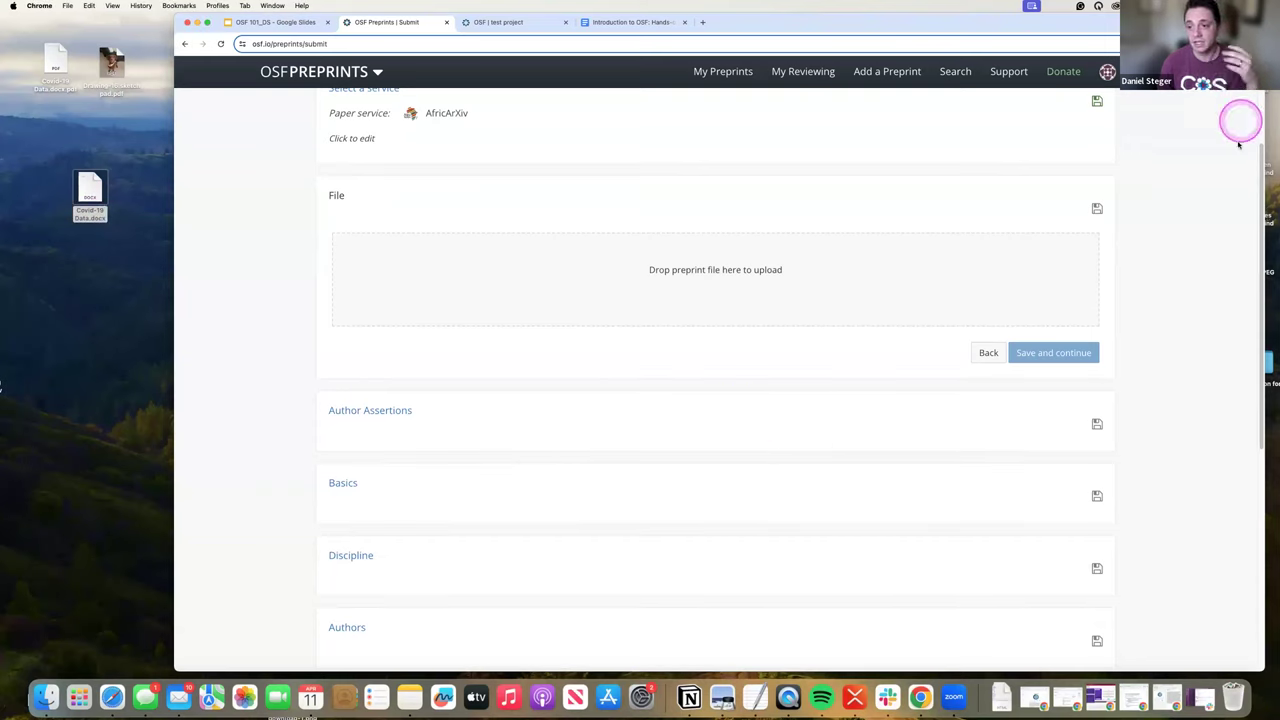
click(987, 353)
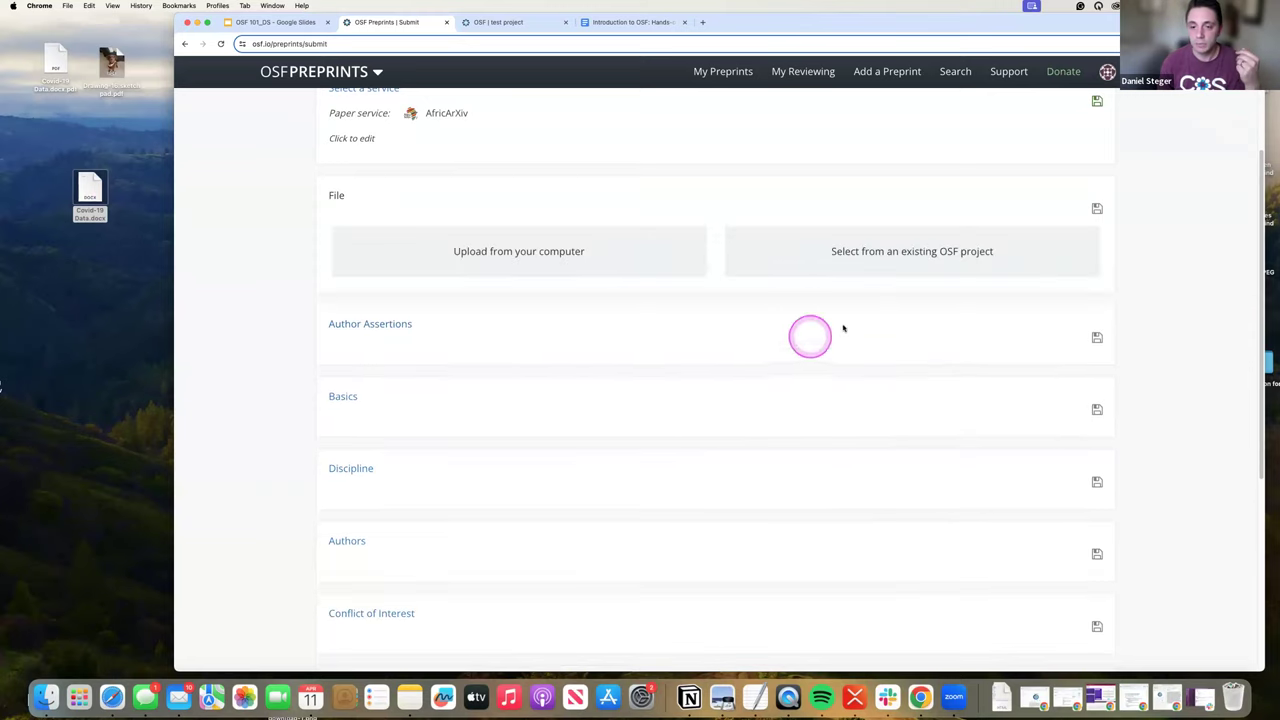
click(480, 330)
click(368, 328)
click(480, 324)
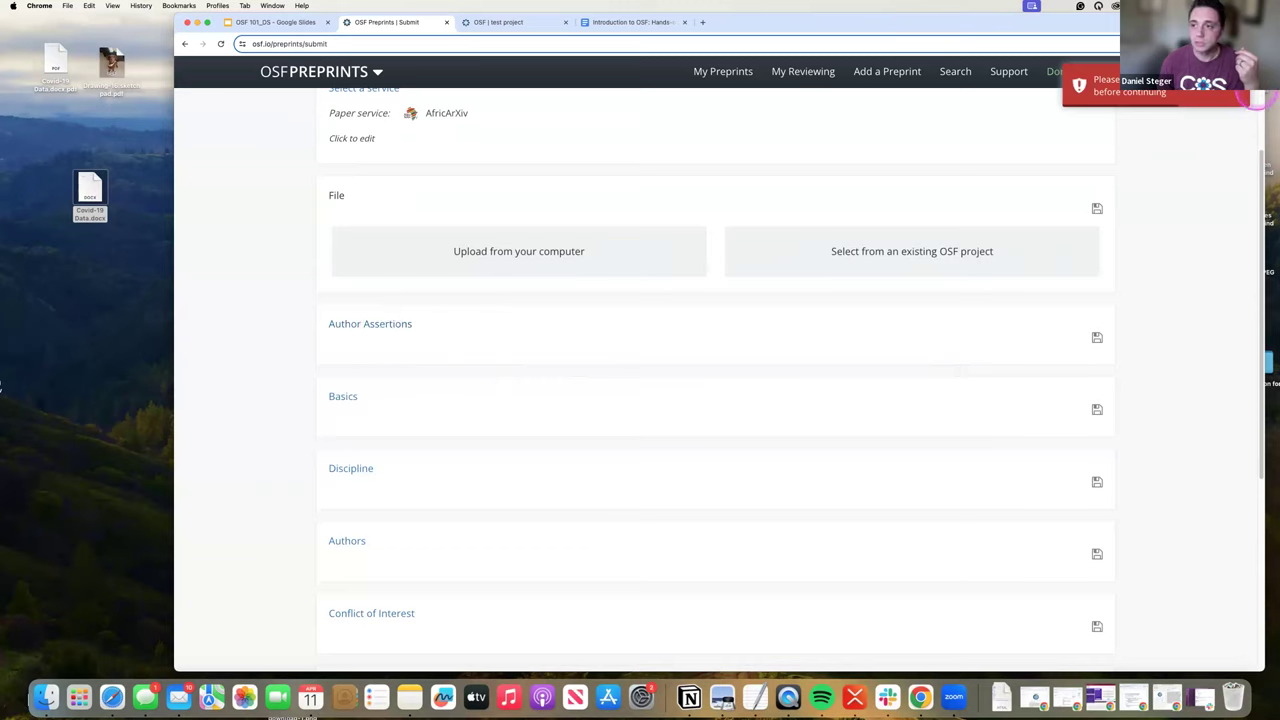
Upload Covid-19 Data.docx from the computer, title it 'title', and save
click(600, 249)
drag(90, 195, 705, 299)
click(402, 488)
click(400, 492)
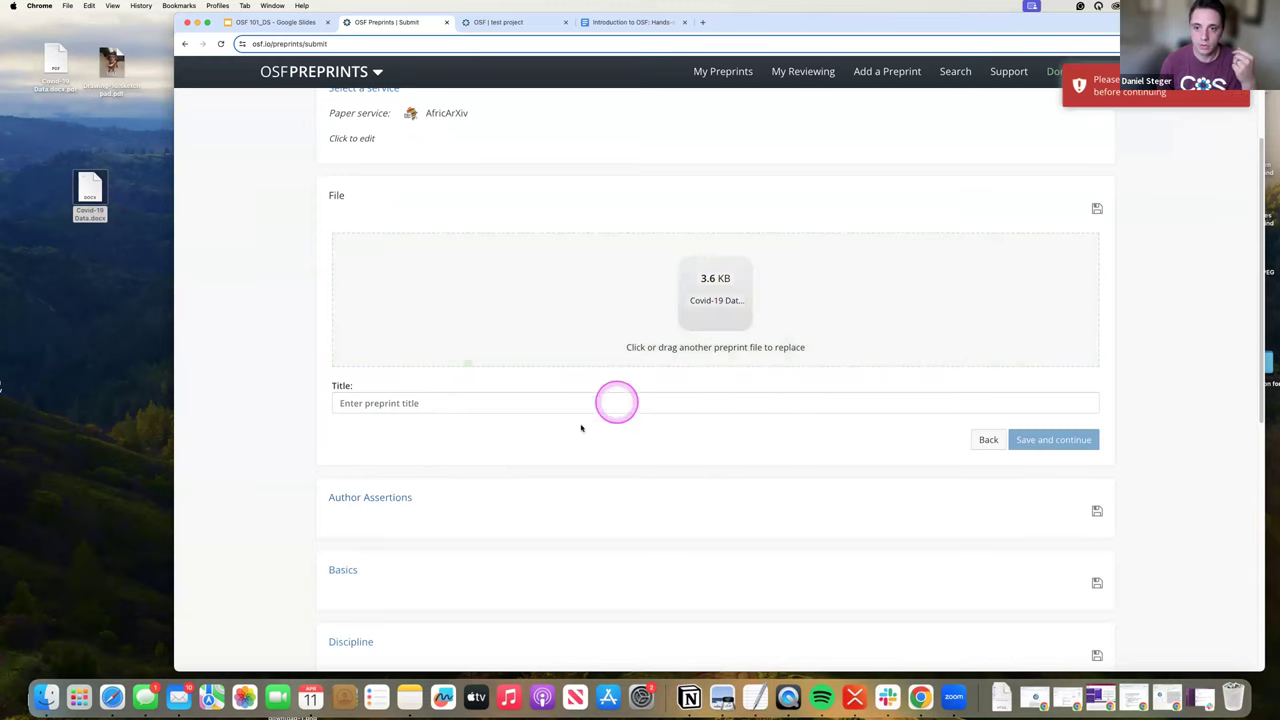
scroll(480, 460, down, 3)
click(401, 363)
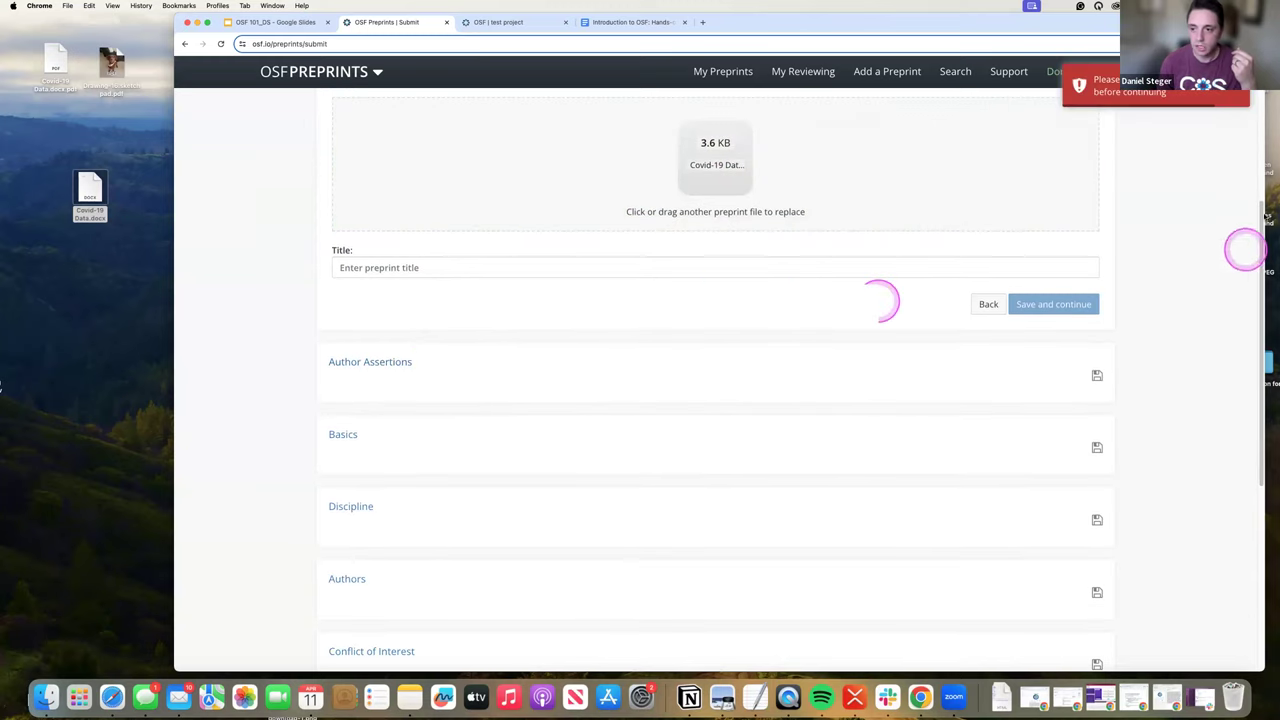
click(464, 272)
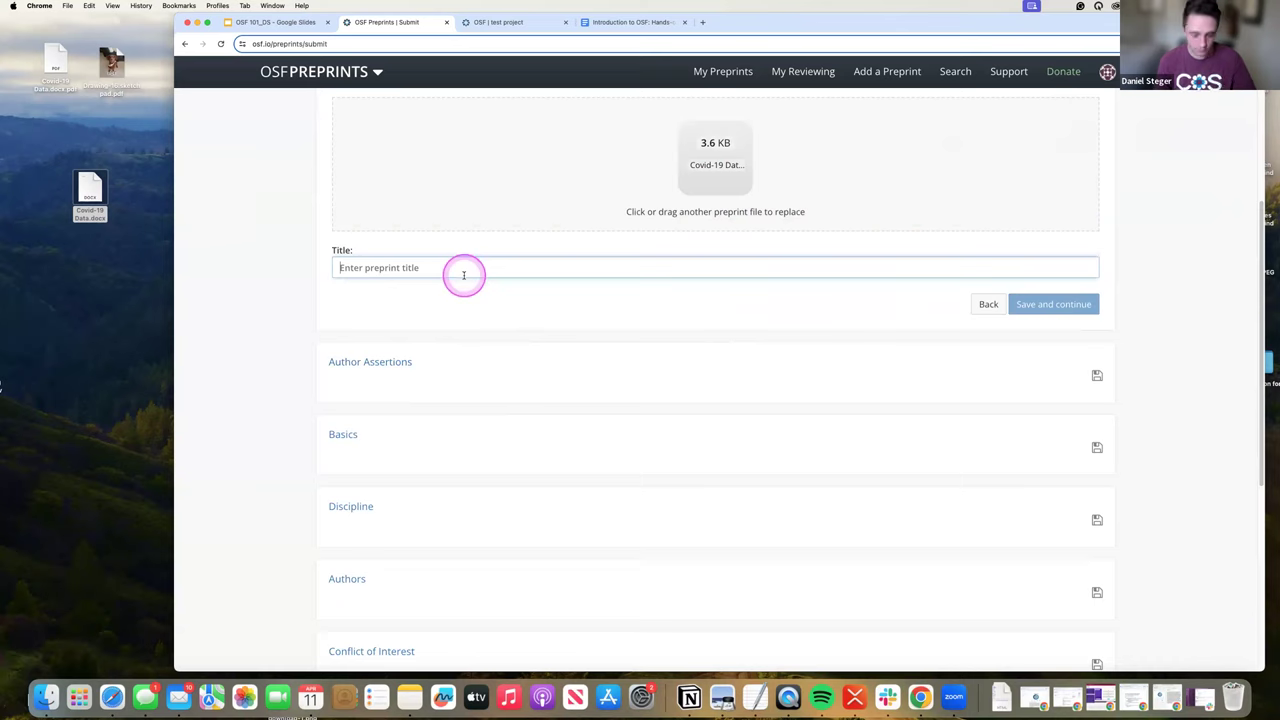
text(title)
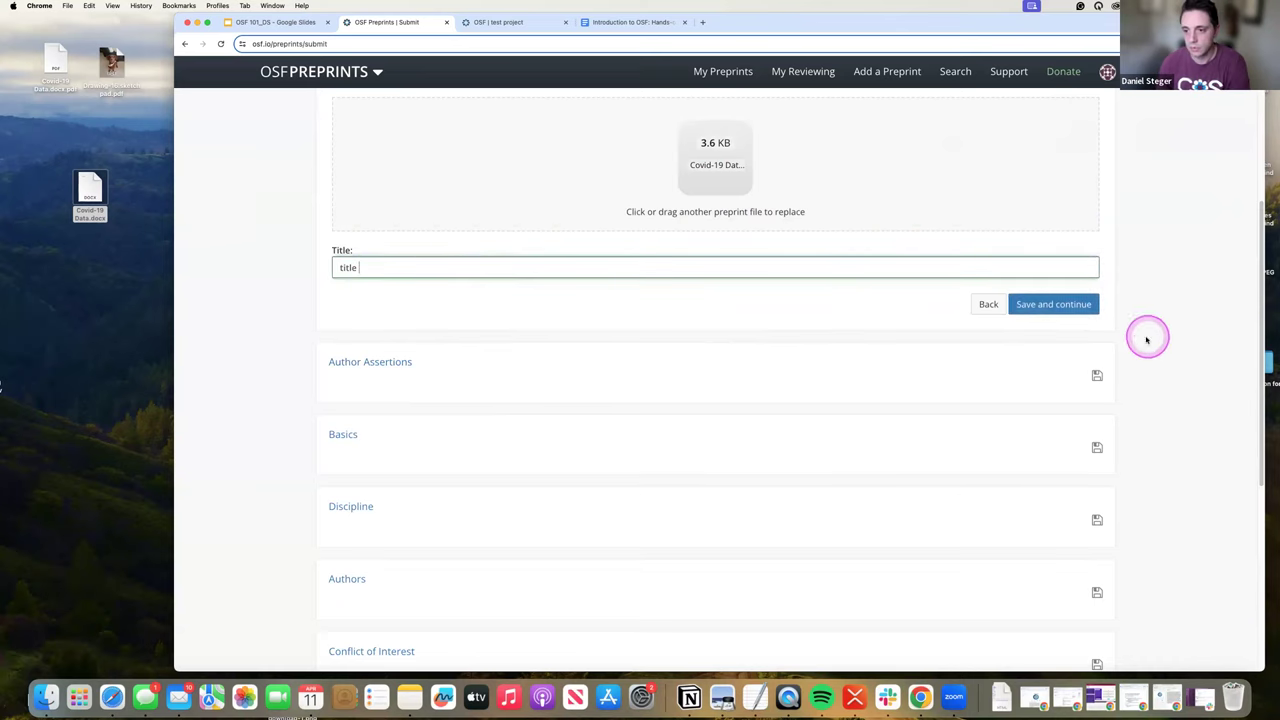
click(1085, 305)
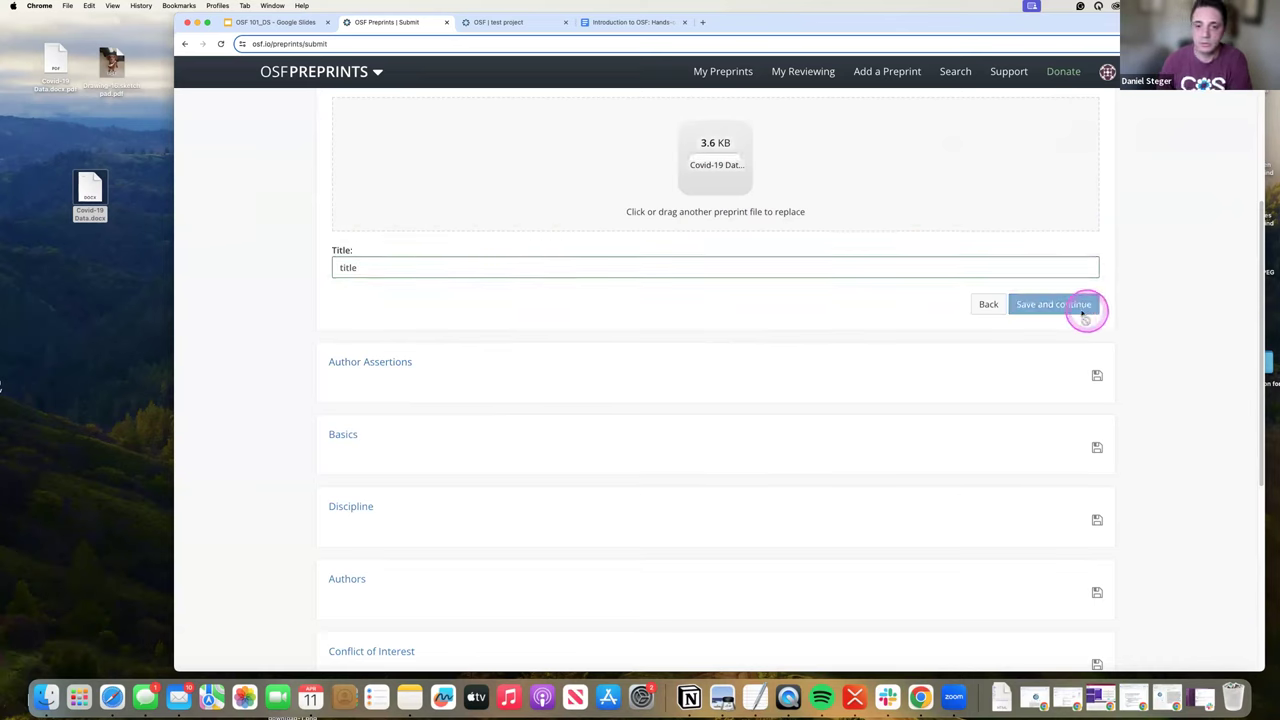
In Author Assertions, set Public Data and Preregistration to Available, then move to Basics
click(373, 365)
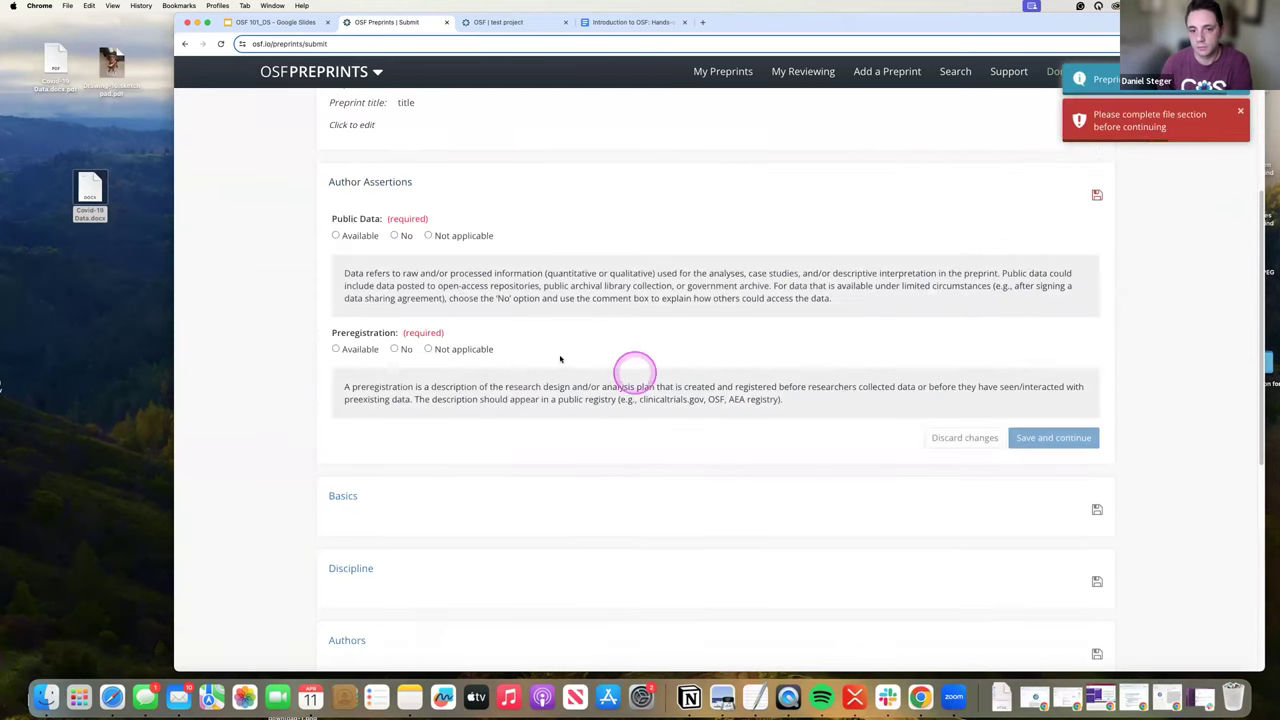
click(390, 245)
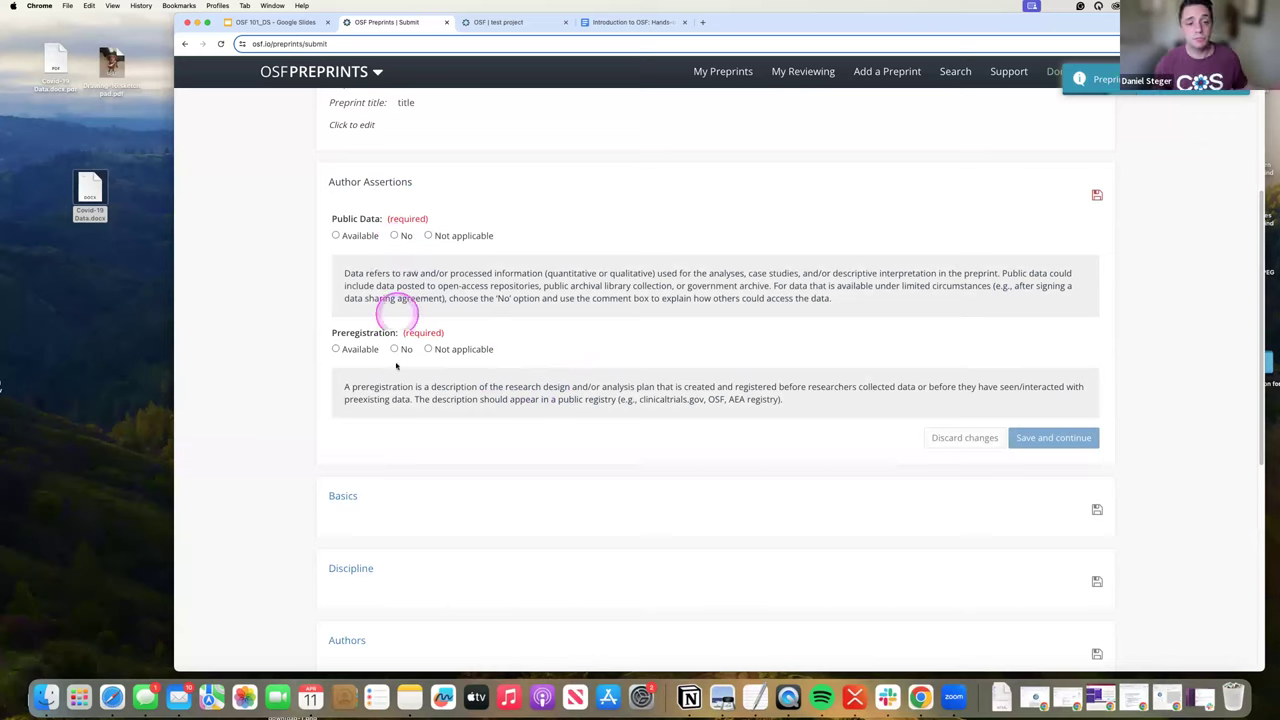
click(336, 236)
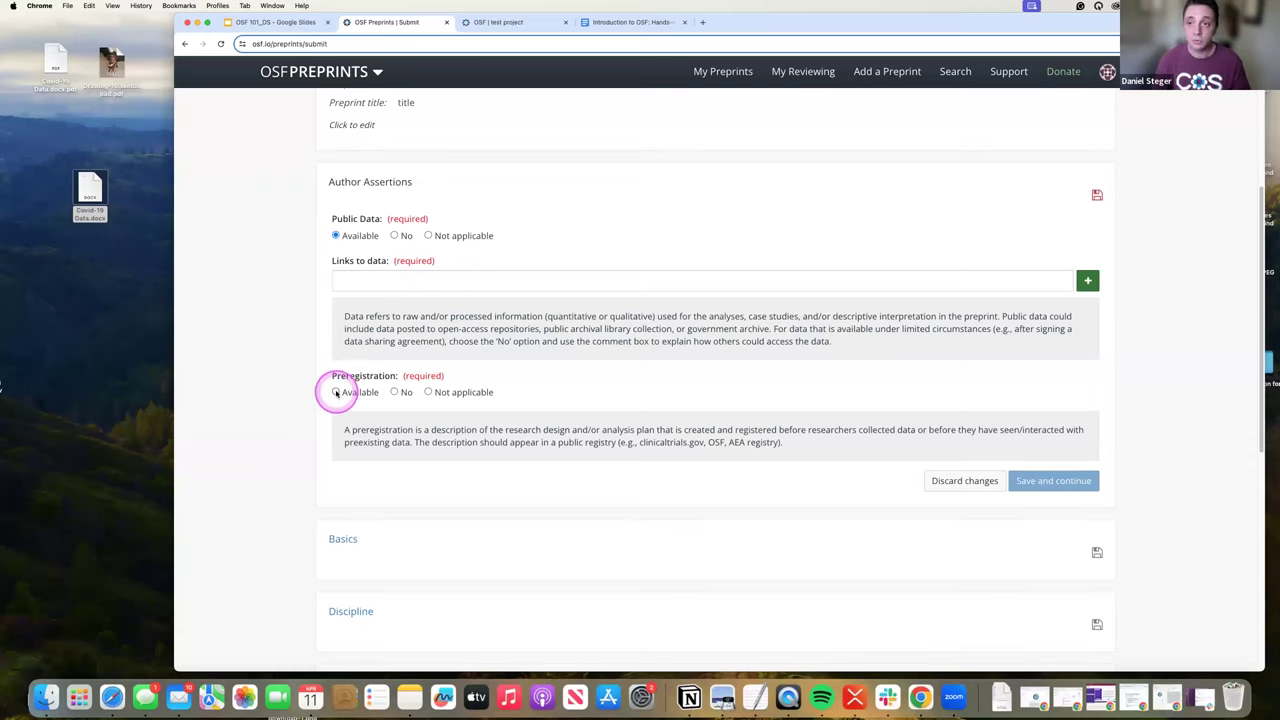
click(337, 392)
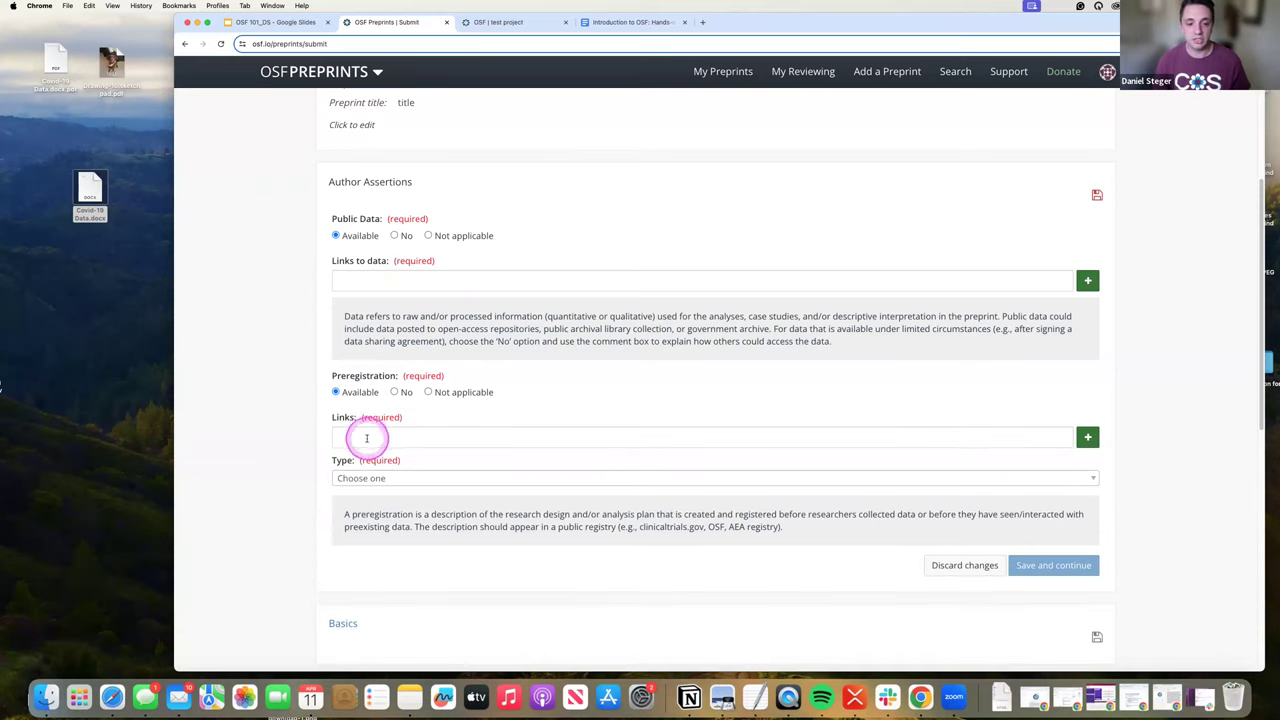
click(380, 479)
click(503, 420)
scroll(523, 480, down, 3)
click(357, 470)
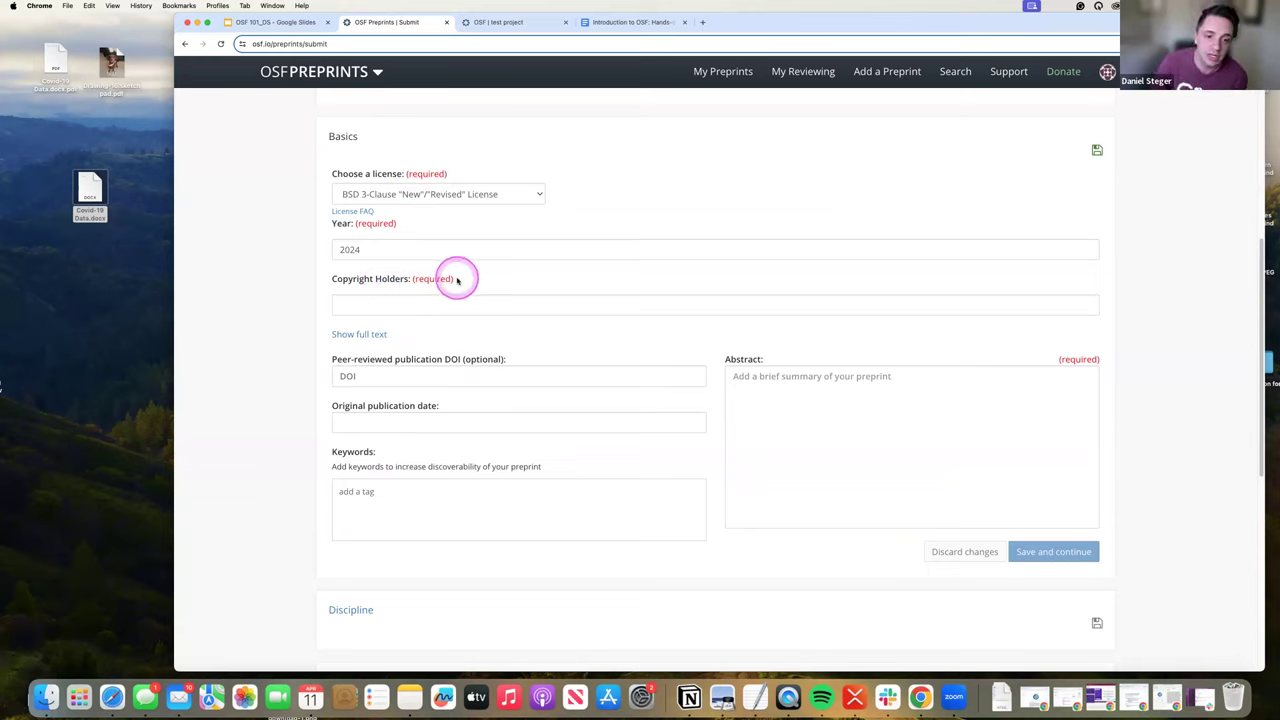
Highlight the Copyright Holders and publication DOI labels, then place the cursor in the DOI field
drag(453, 278, 342, 273)
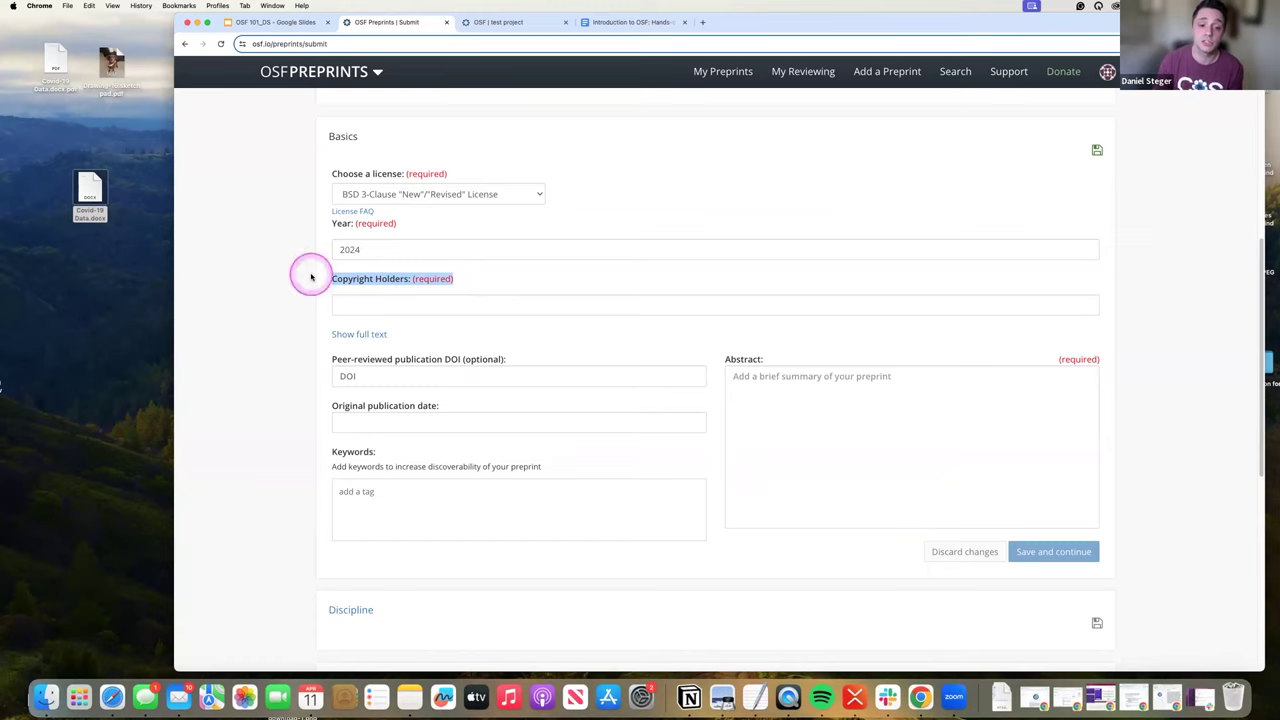
drag(507, 359, 336, 362)
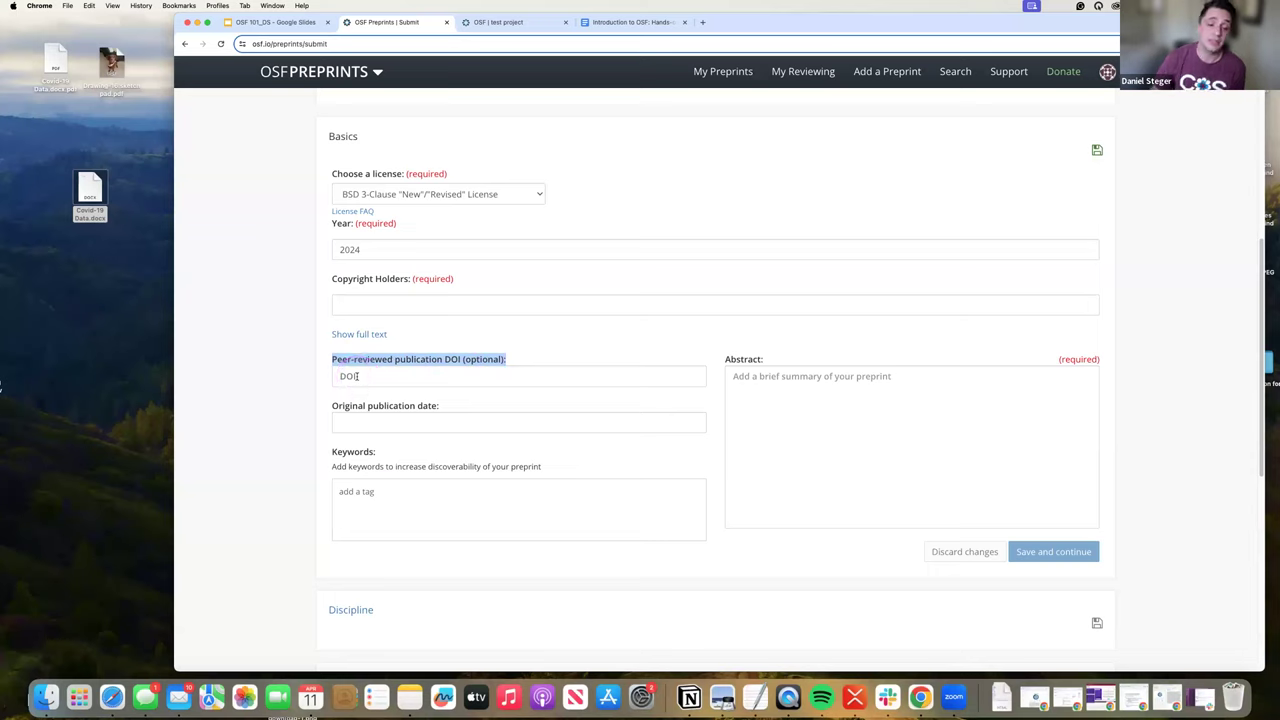
click(356, 376)
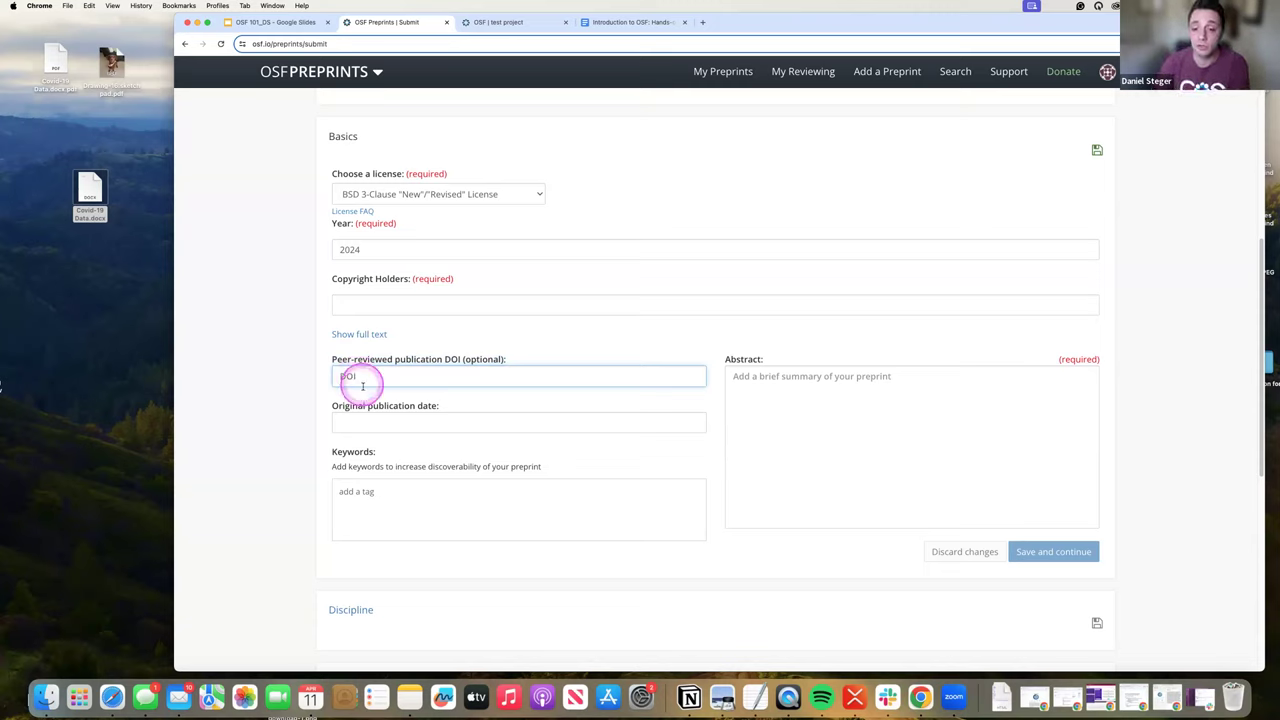
Leave Keywords and Abstract empty and expand the Discipline section to show its subject list
click(388, 491)
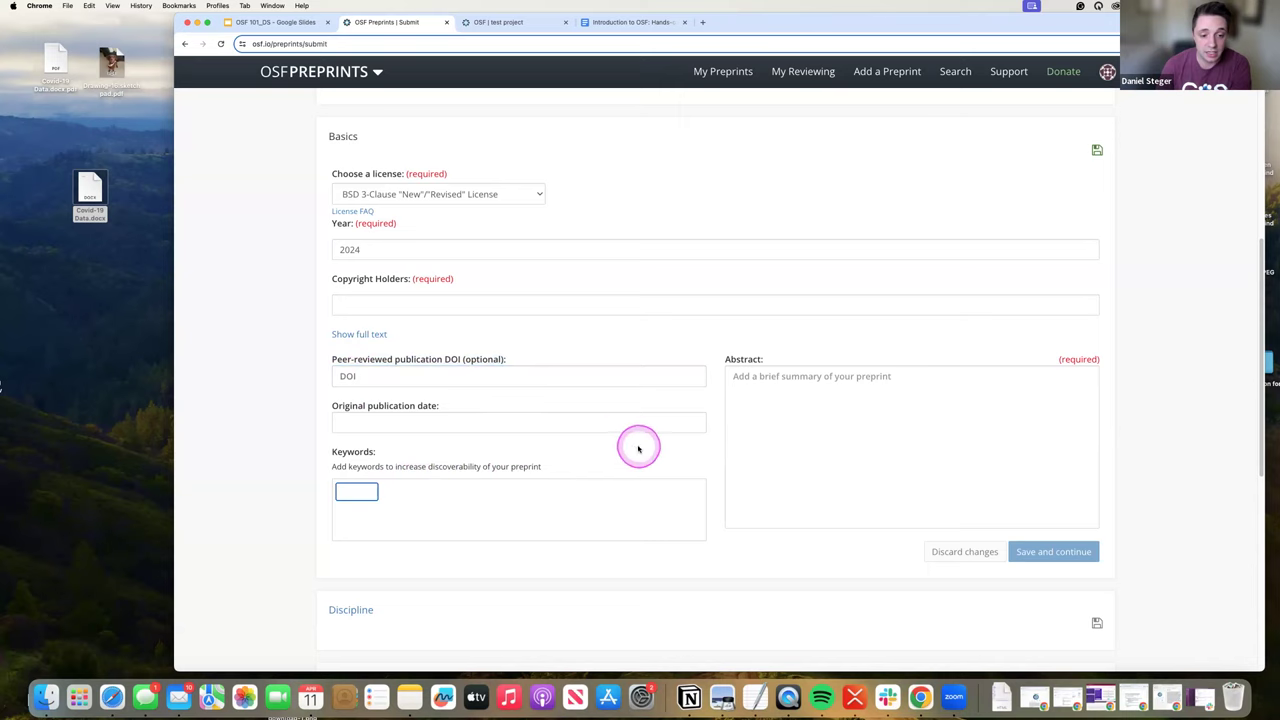
scroll(723, 506, down, 3)
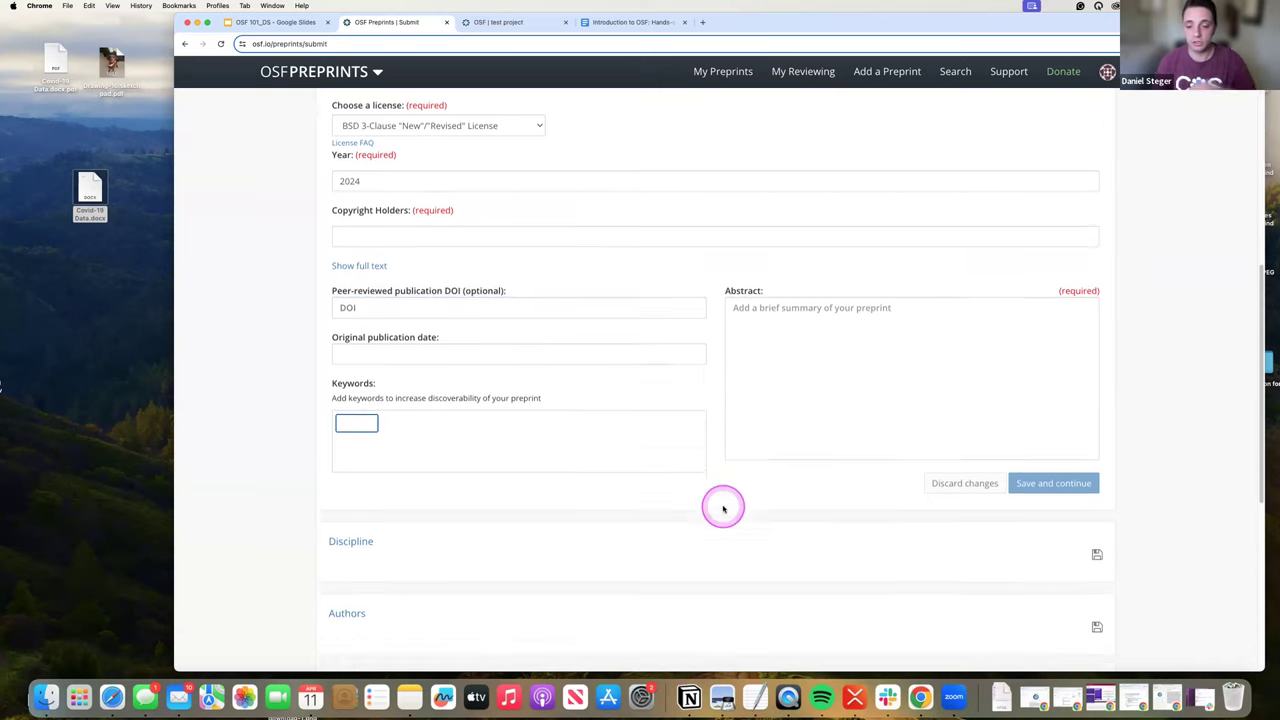
click(811, 266)
scroll(674, 546, down, 2)
click(354, 380)
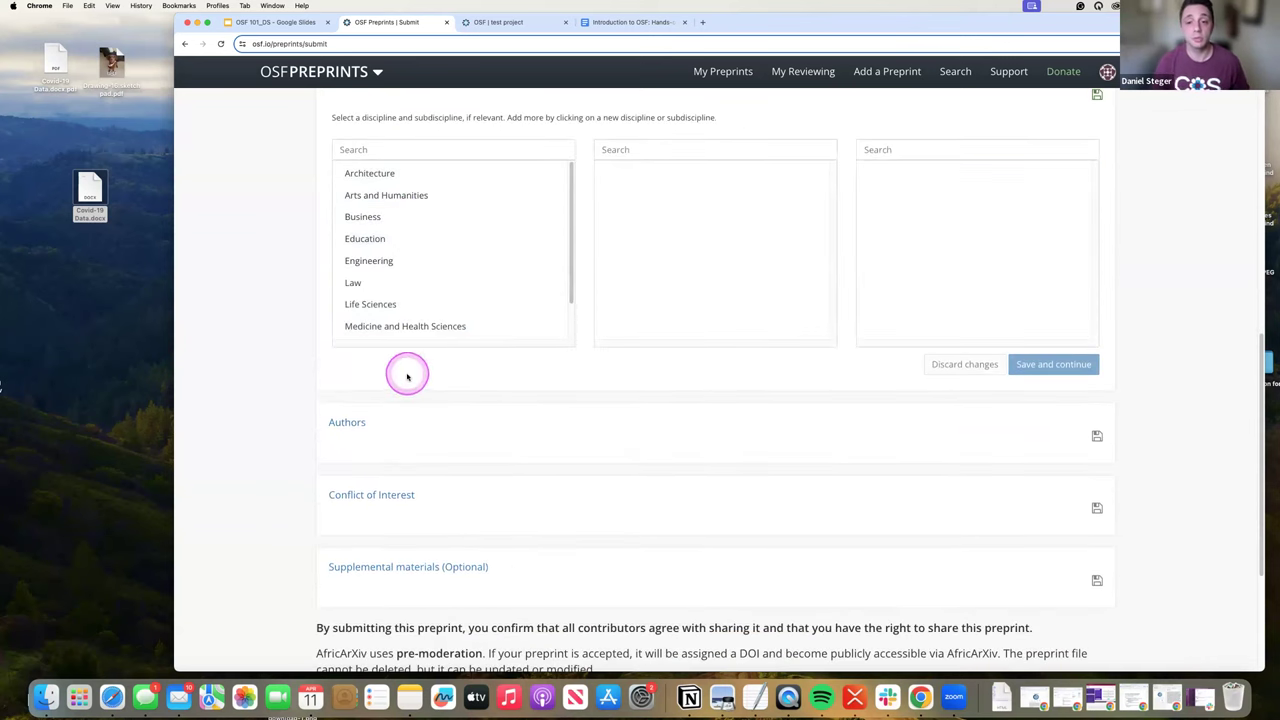
Expand the Authors, Conflict of Interest and Supplemental materials sections of the preprint form
click(361, 428)
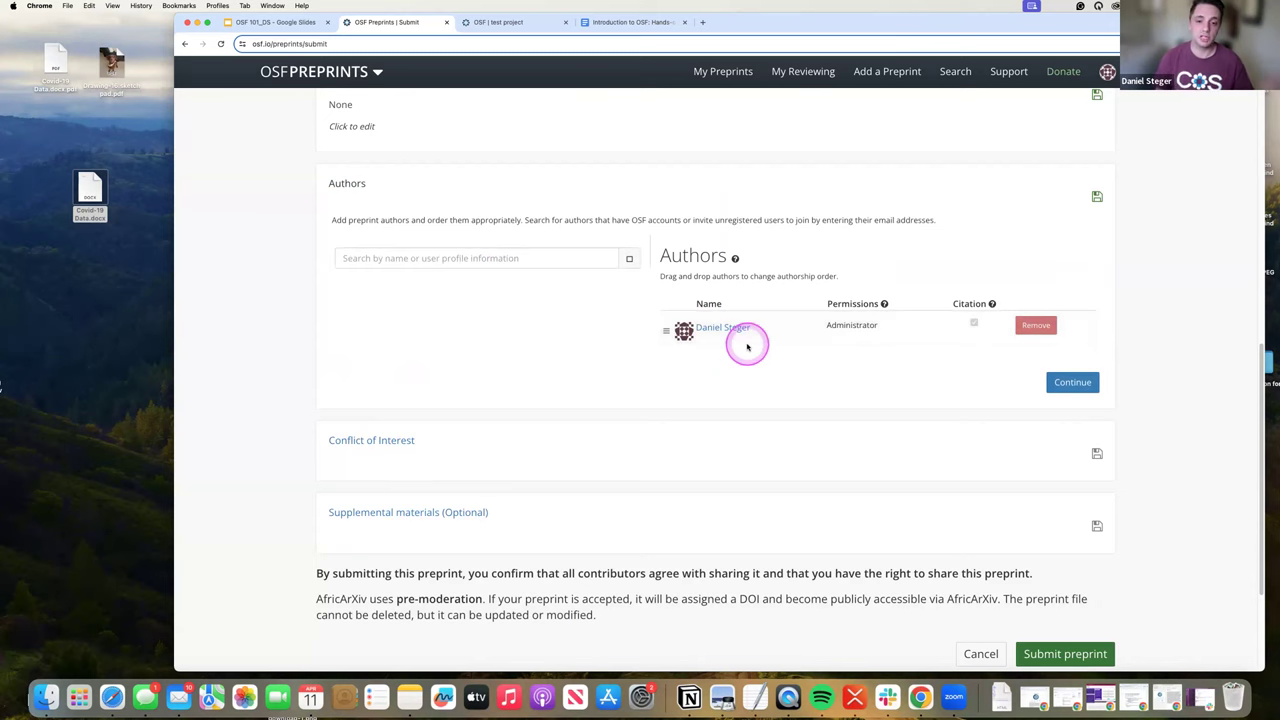
click(398, 439)
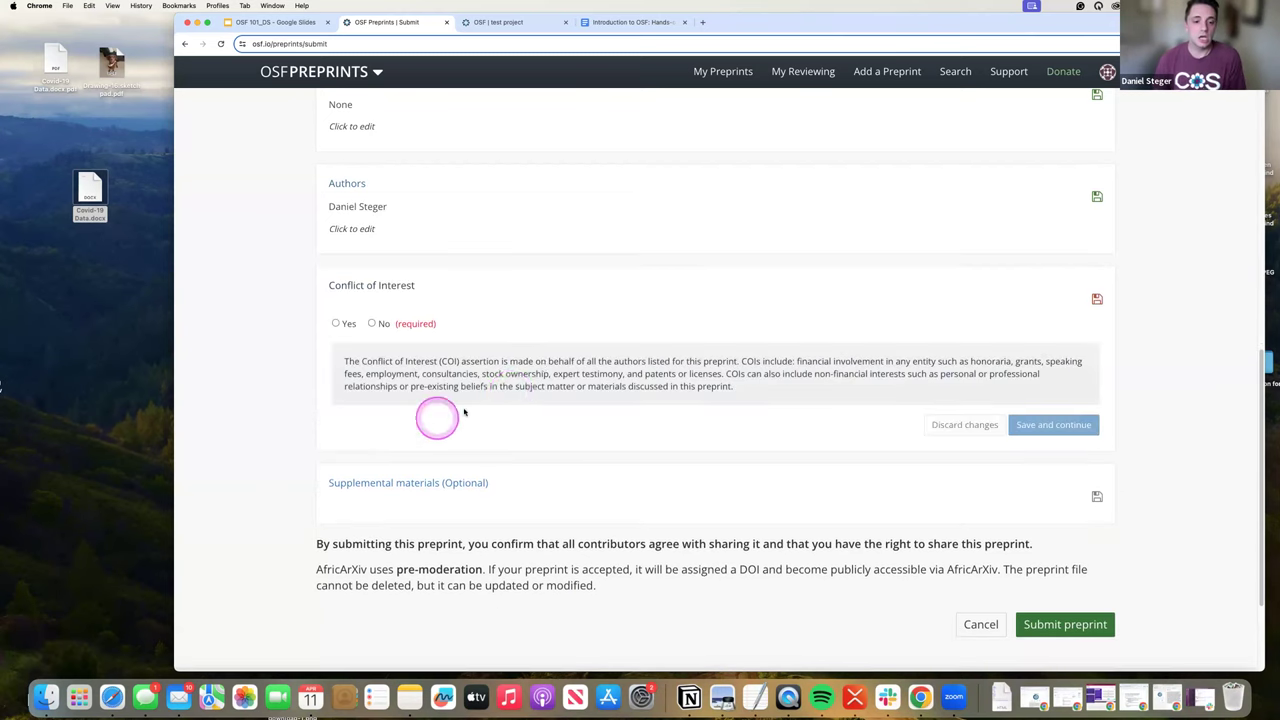
click(434, 483)
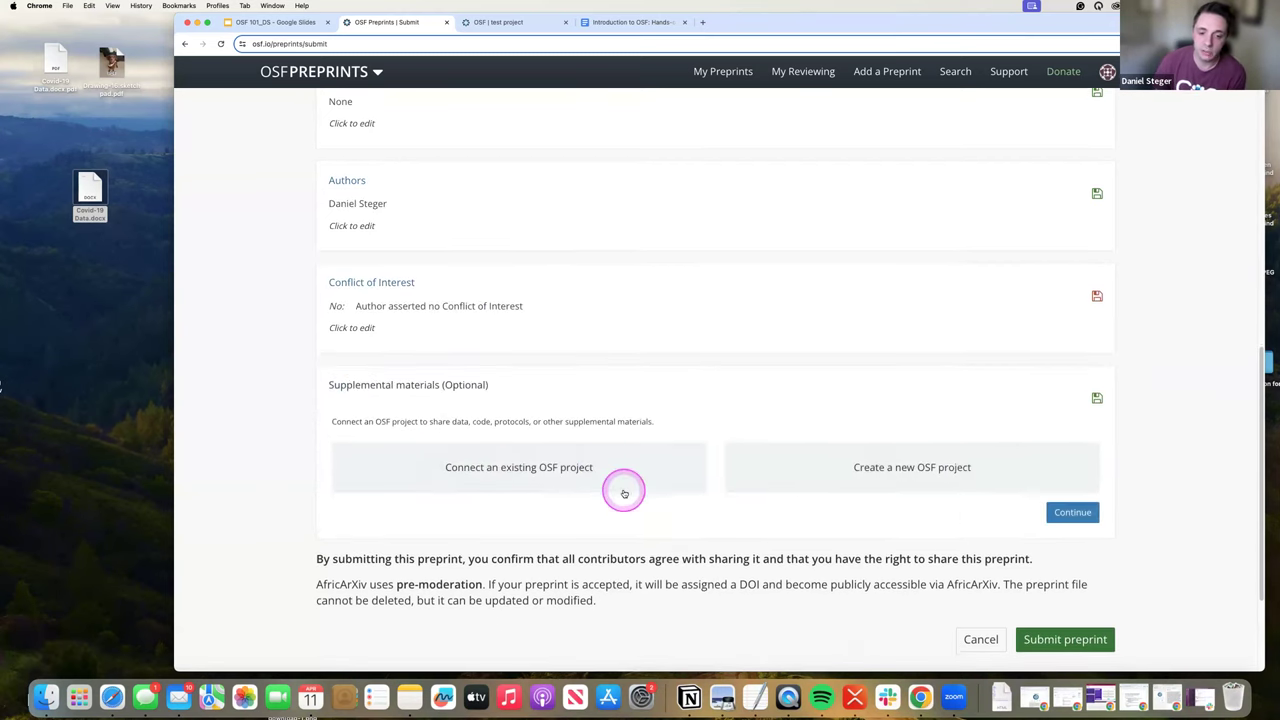
Highlight the pre-moderation note, then return to Google Slides and advance to the Relationships topic slide
scroll(624, 490, down, 1)
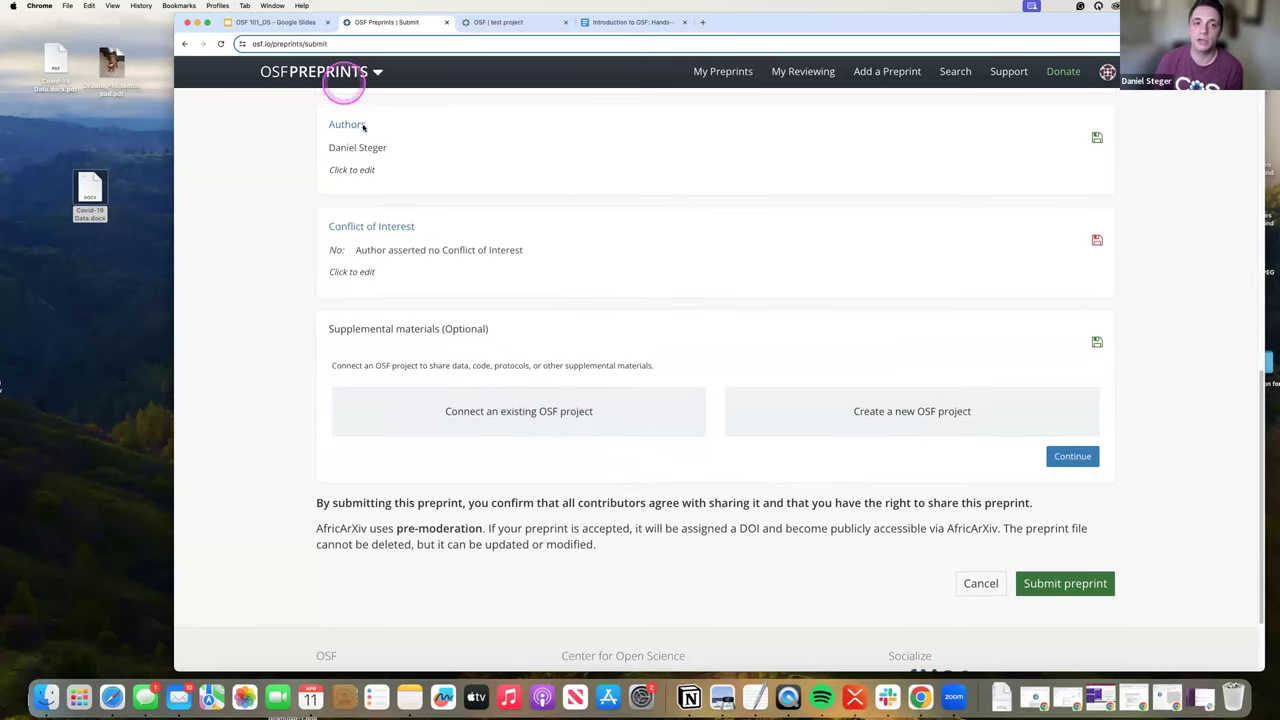
scroll(614, 412, down, 1)
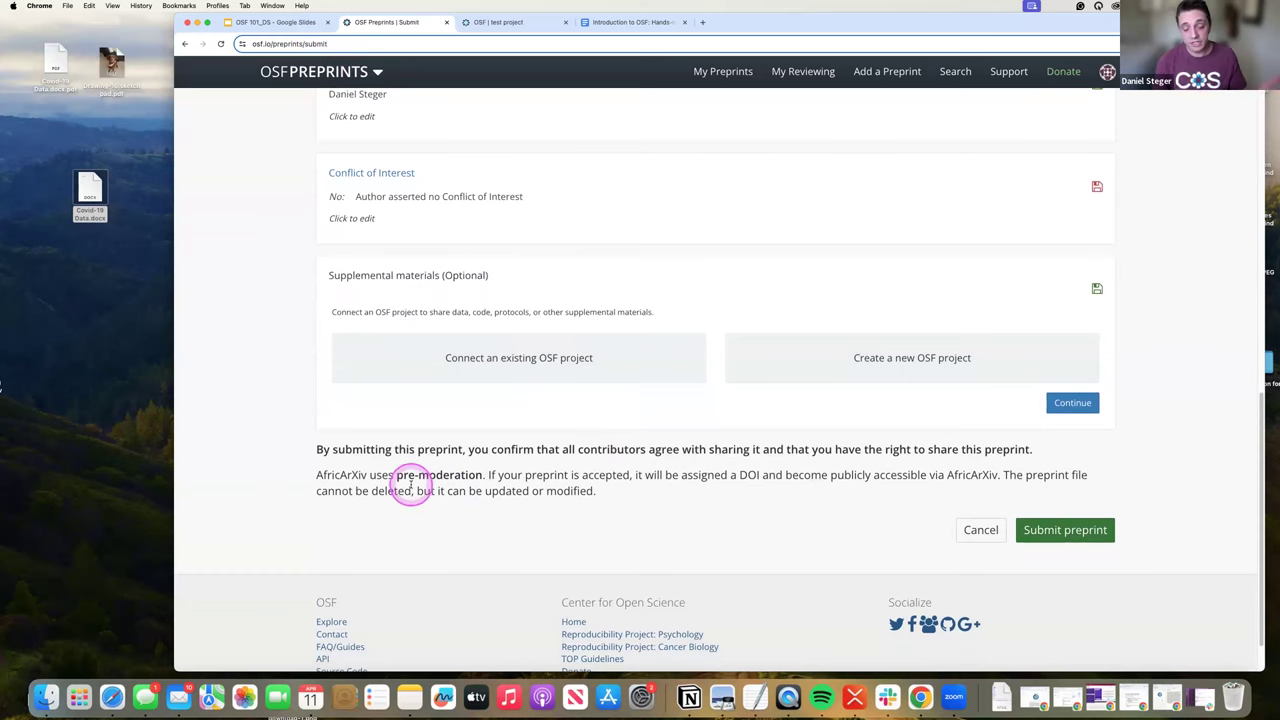
drag(396, 476, 495, 491)
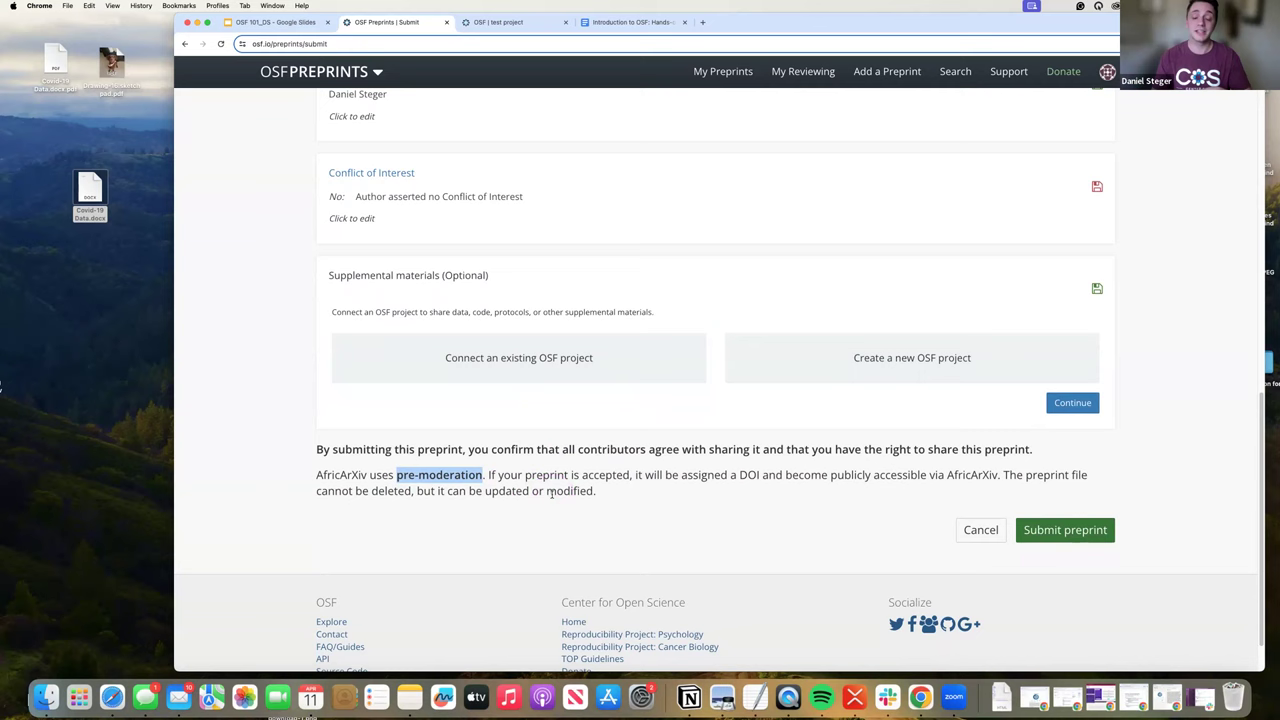
scroll(566, 423, up, 10)
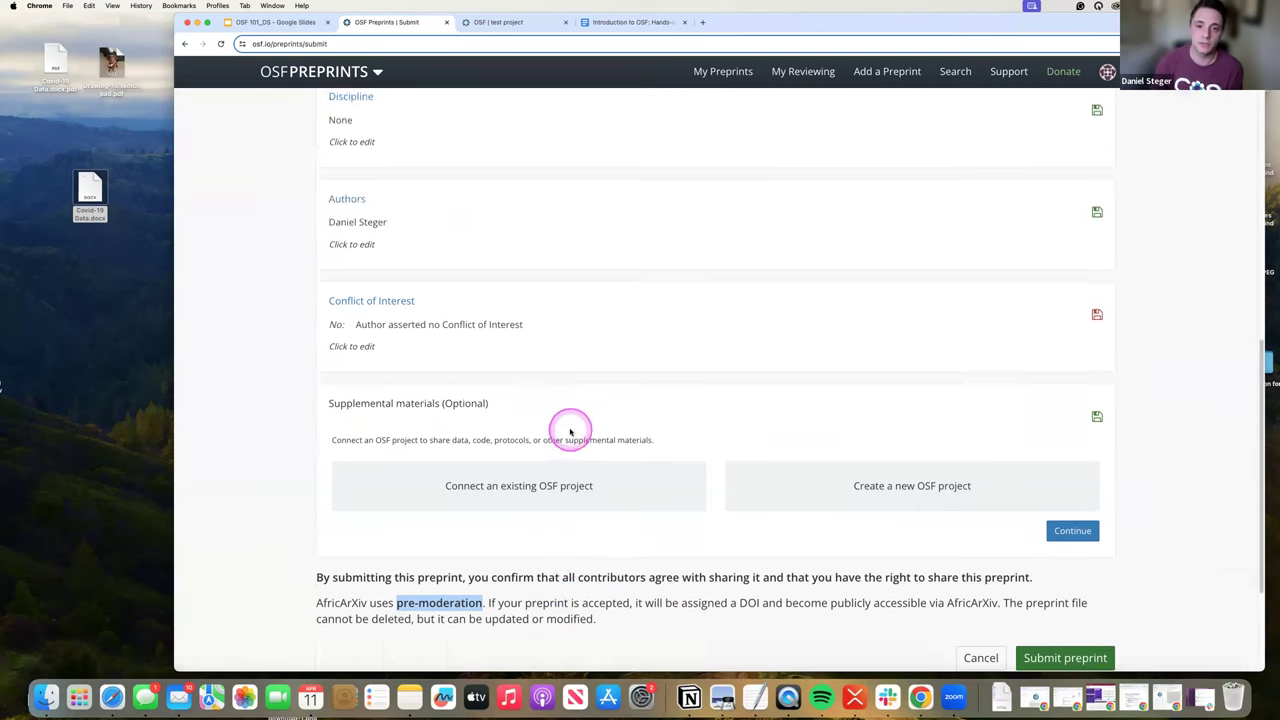
scroll(1046, 486, down, 10)
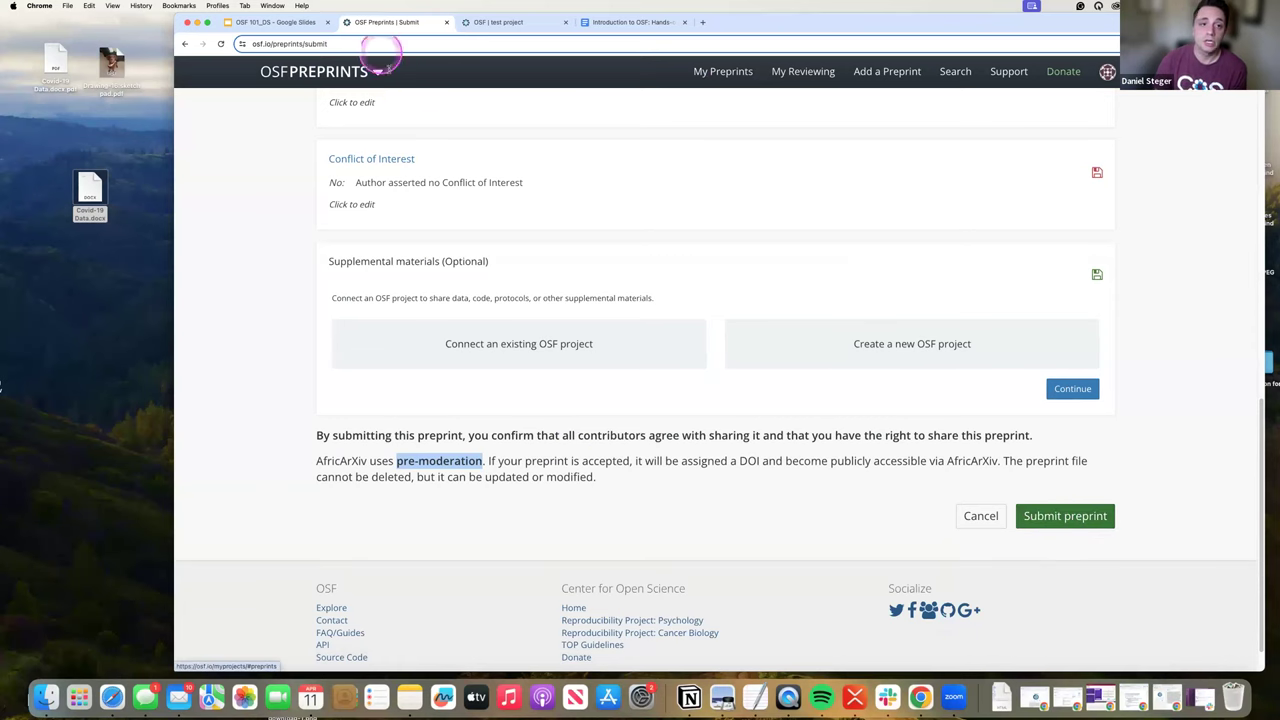
click(255, 27)
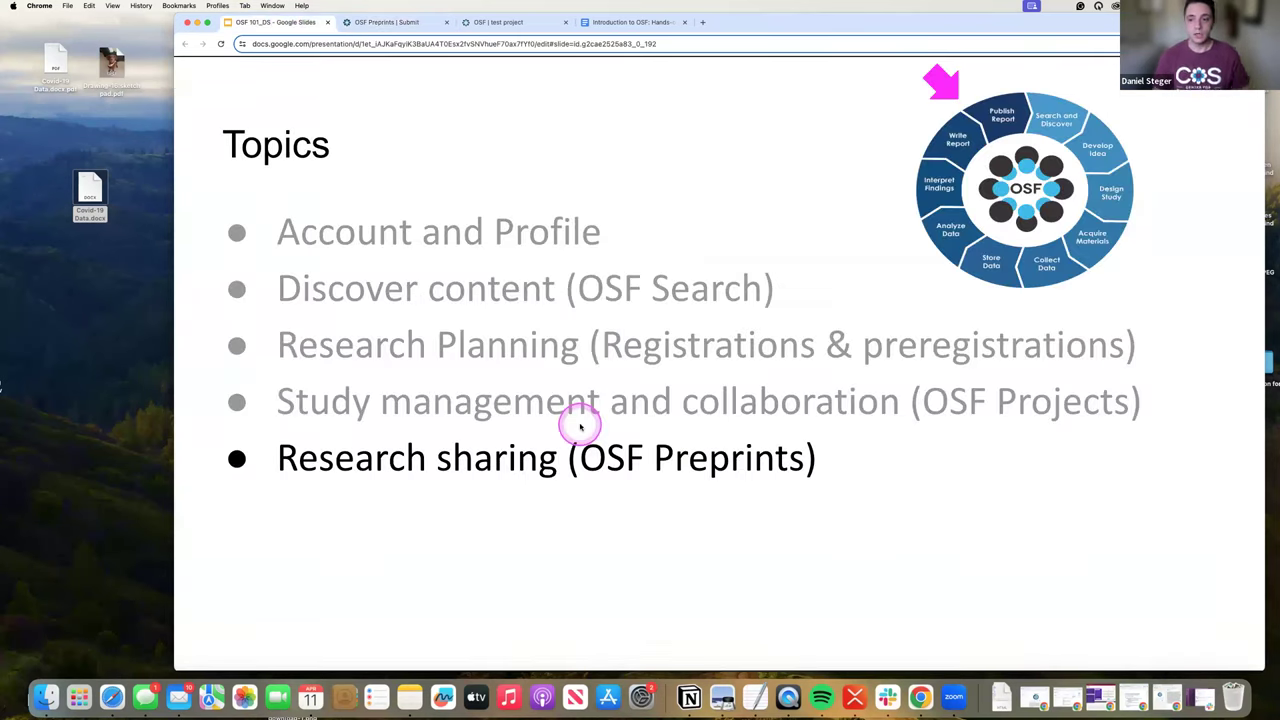
click(712, 470)
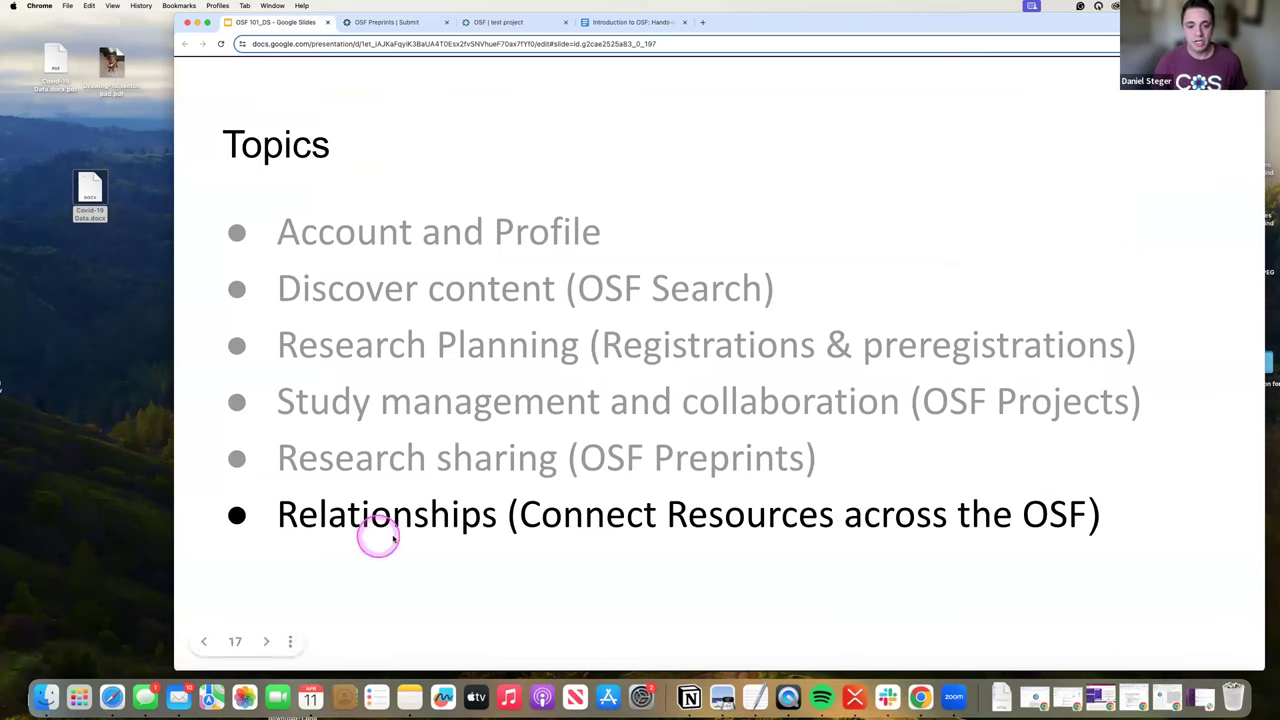